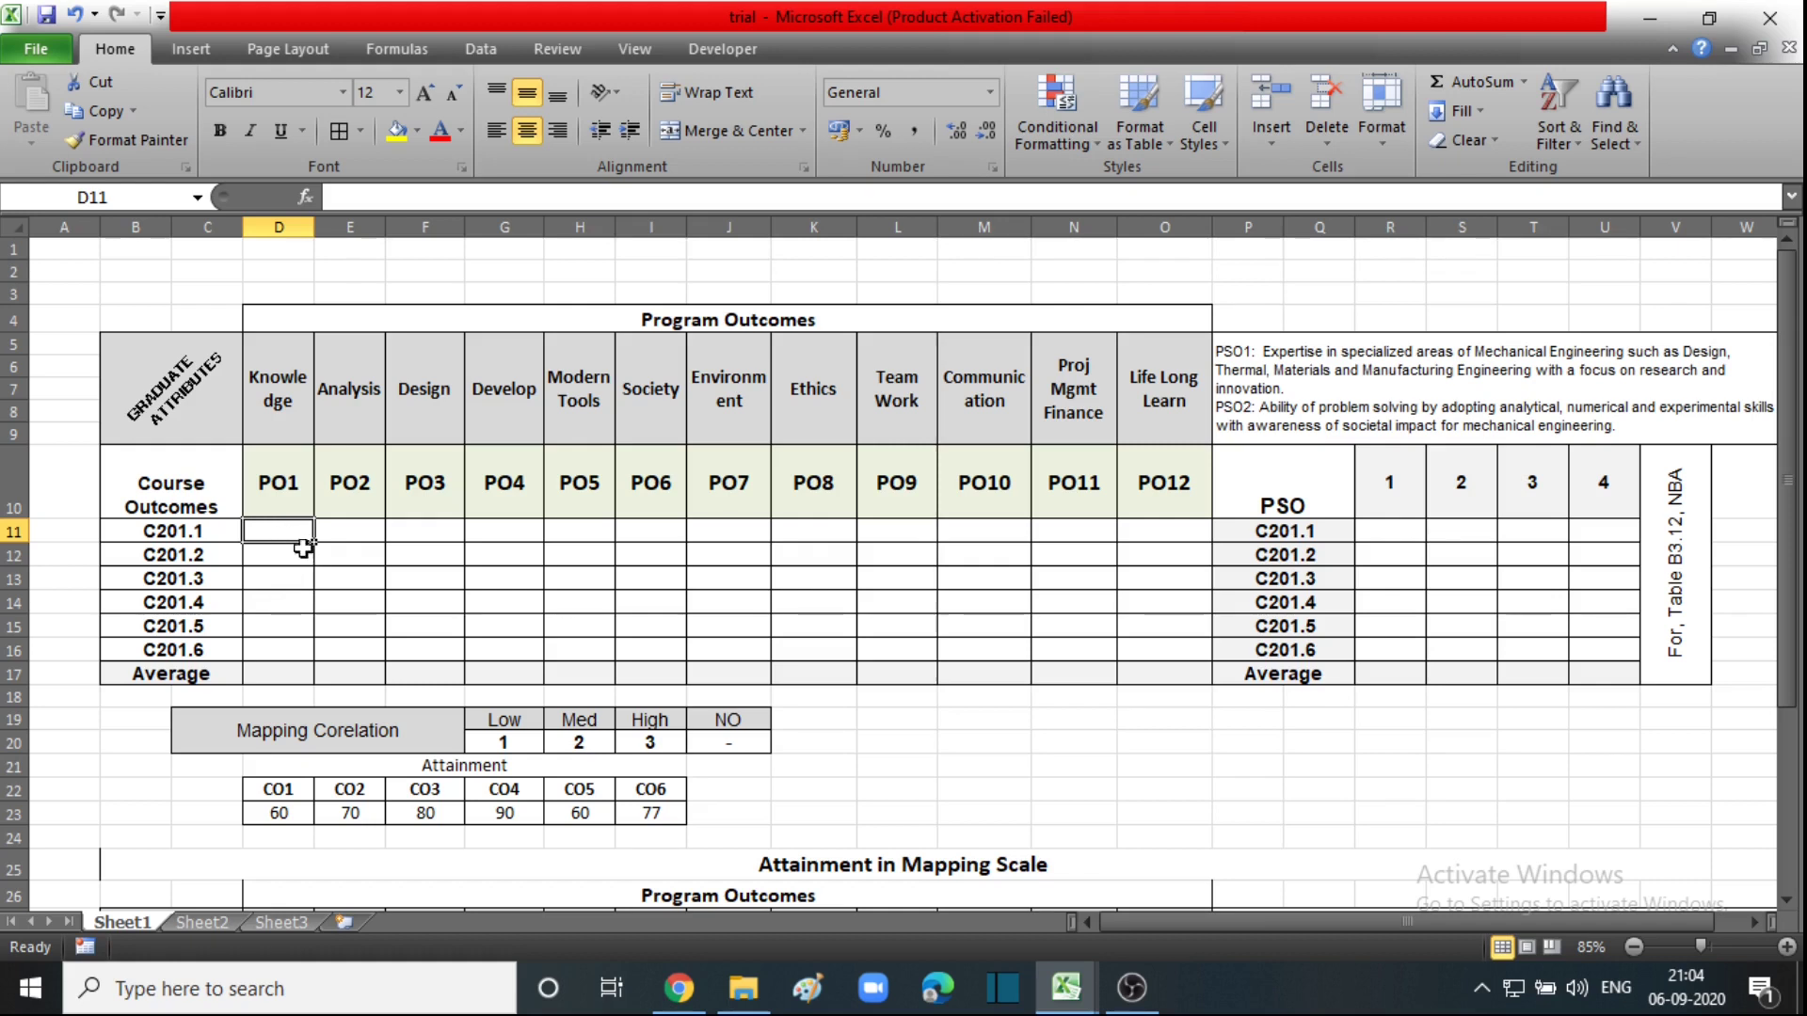
{"action": "left_click", "coordinate": [250, 576]}
{"action": "left_click", "coordinate": [291, 550]}
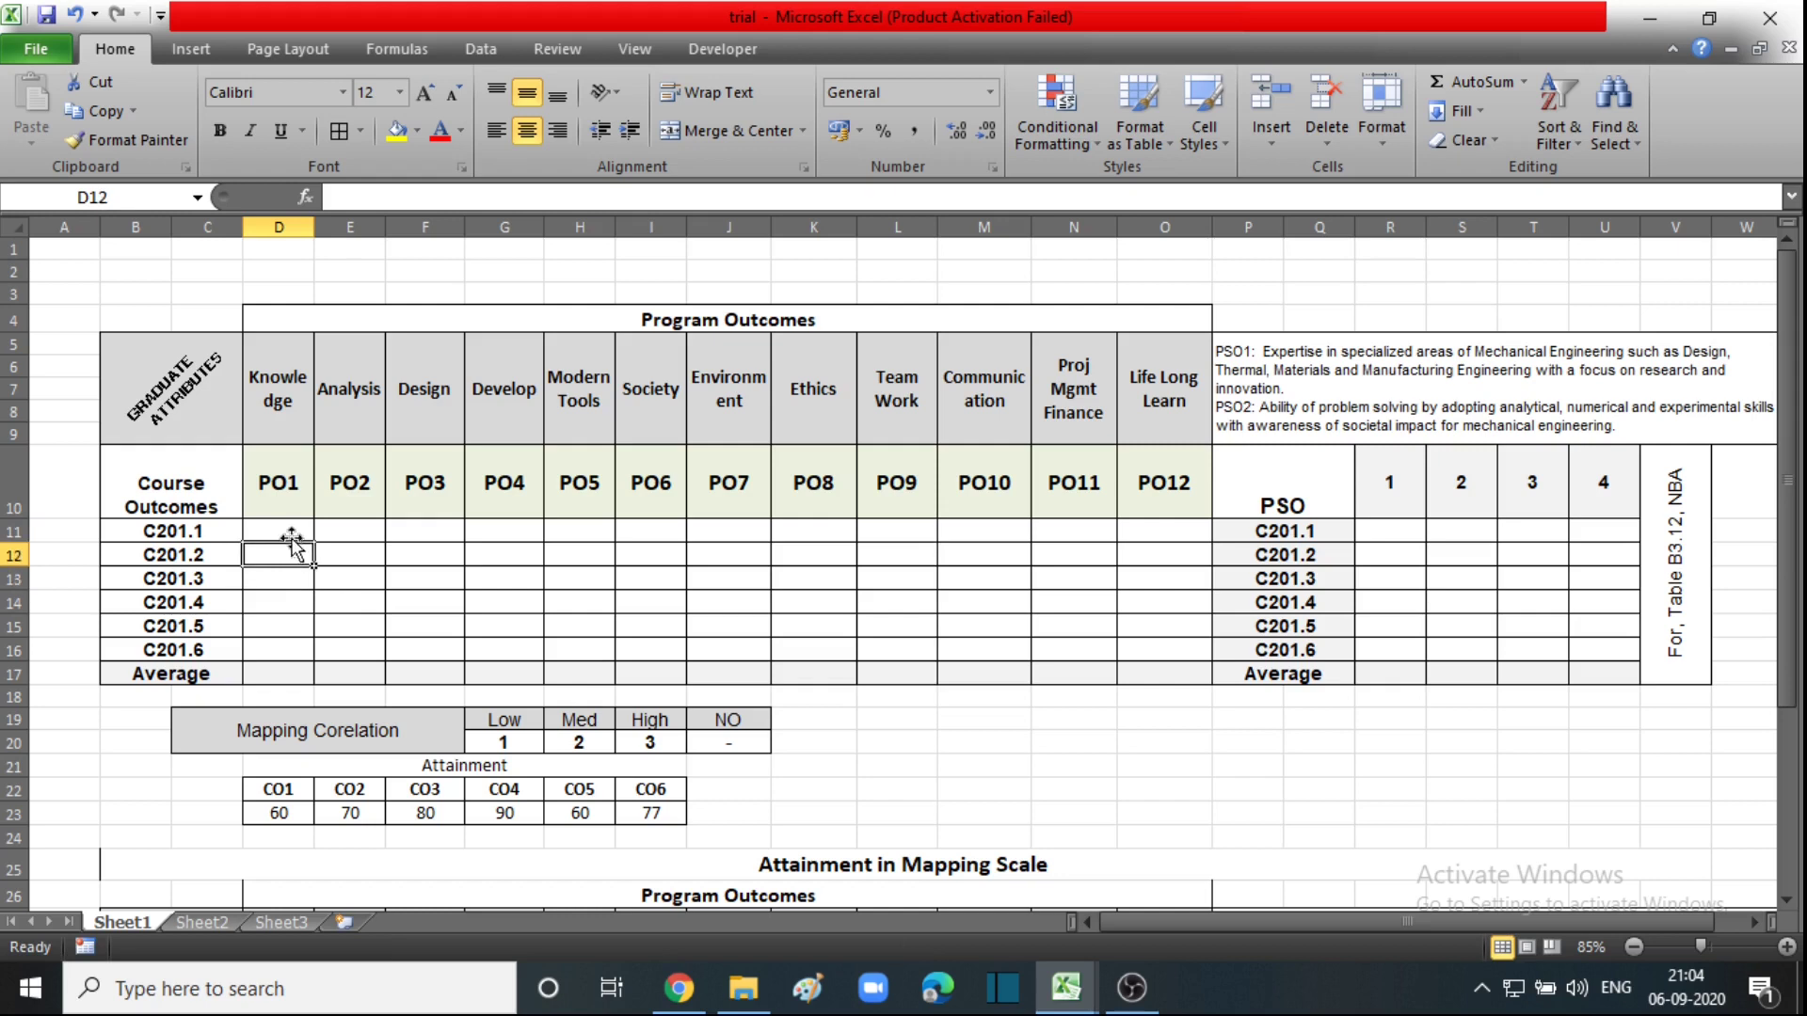
{"action": "left_click", "coordinate": [290, 533]}
{"action": "left_click", "coordinate": [296, 576]}
{"action": "left_click", "coordinate": [287, 534]}
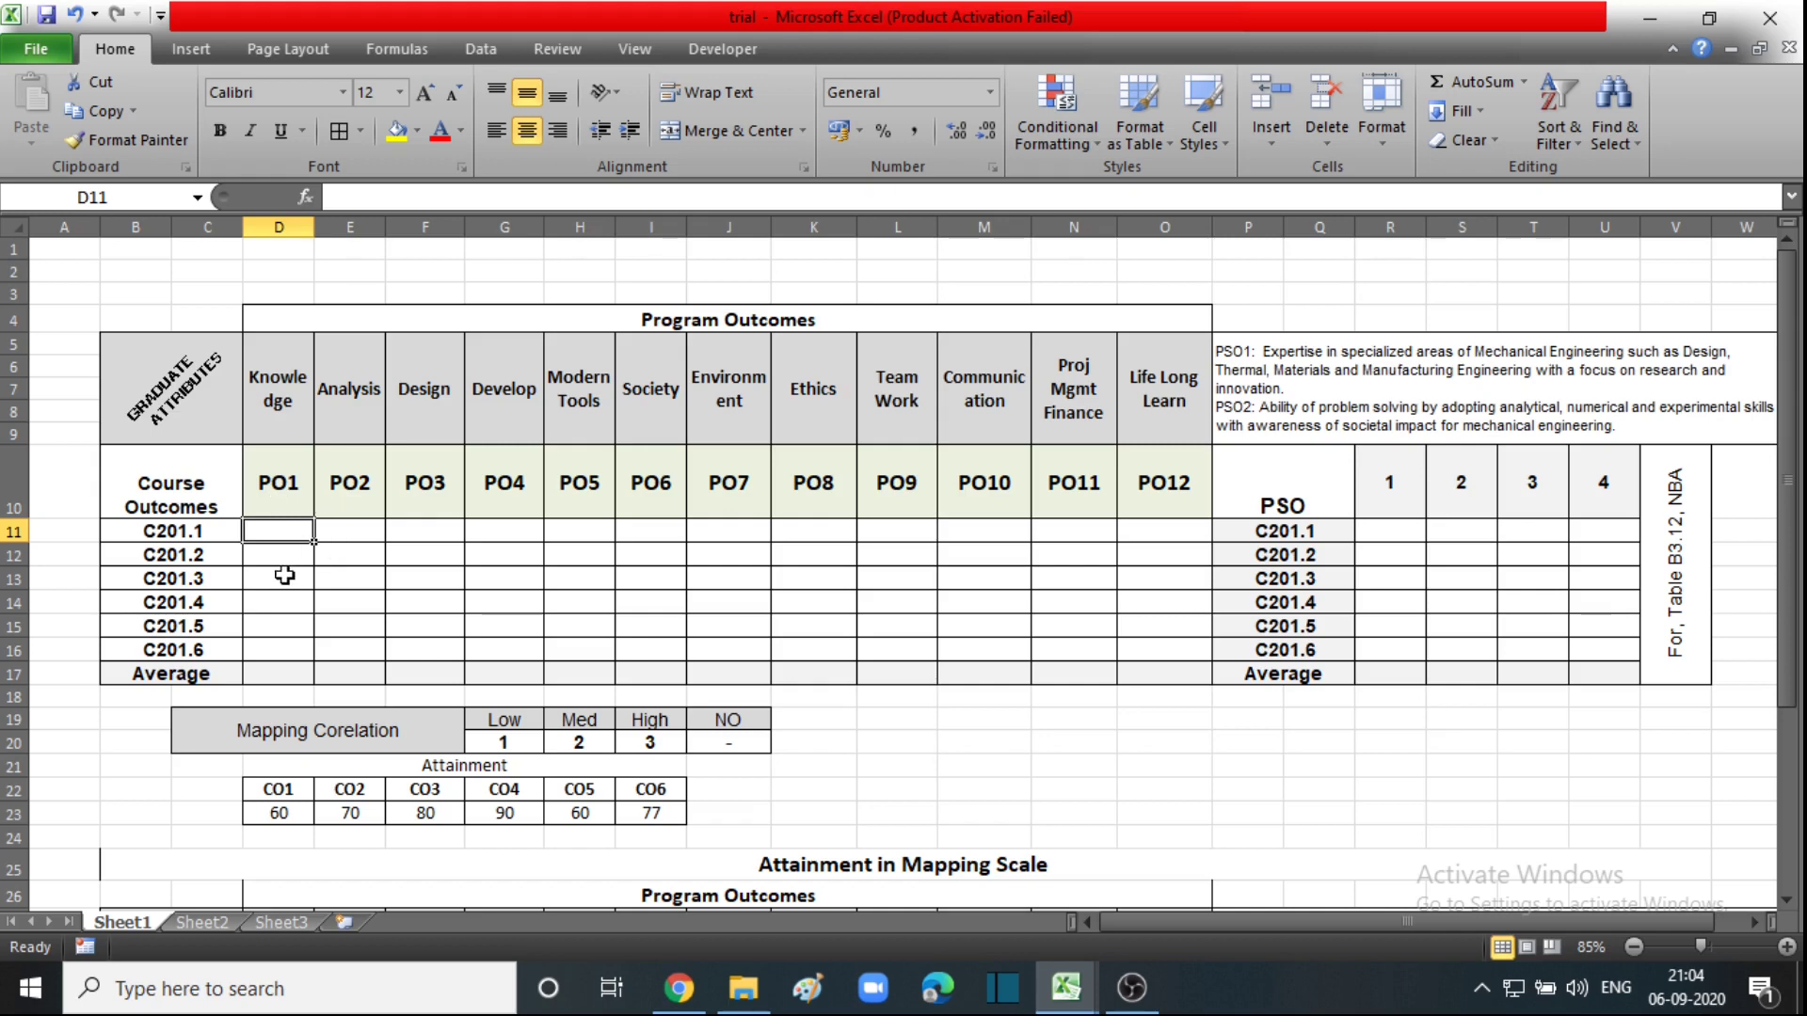
{"action": "left_click", "coordinate": [285, 572]}
{"action": "left_click", "coordinate": [287, 533]}
{"action": "left_click", "coordinate": [285, 582]}
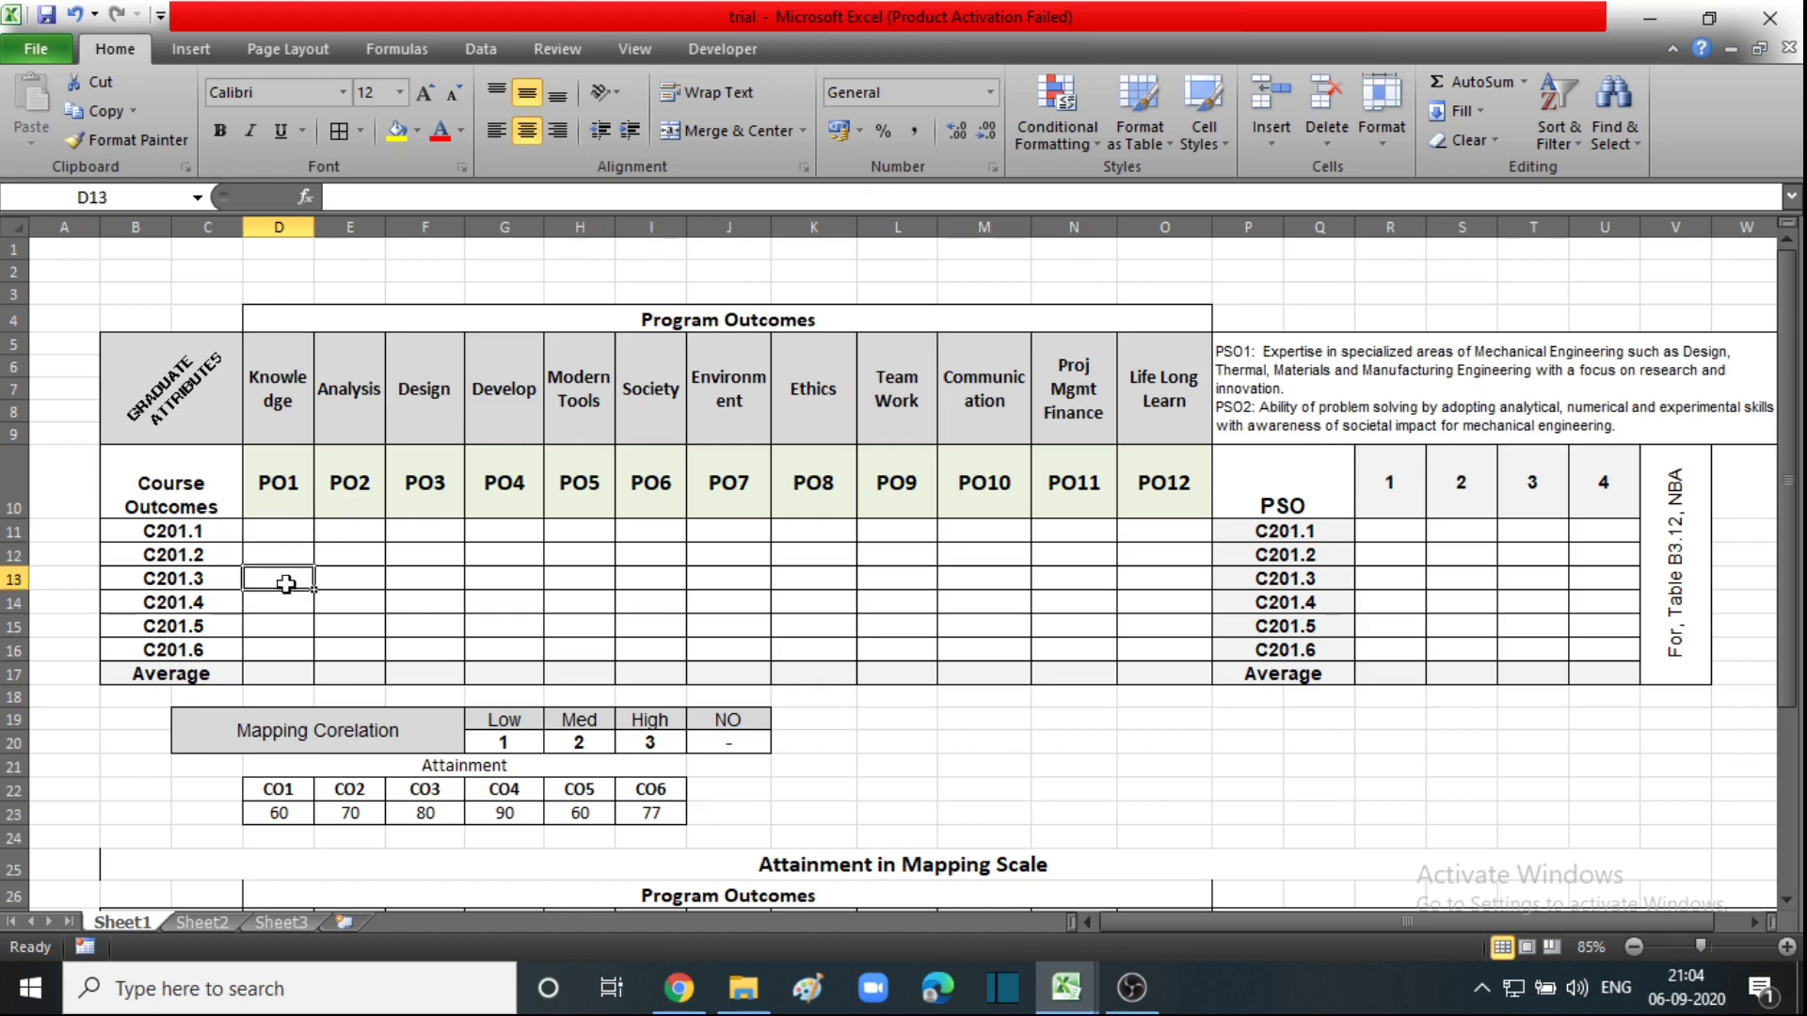
{"action": "left_click", "coordinate": [282, 532]}
{"action": "left_click", "coordinate": [279, 578]}
{"action": "left_click_drag", "start_coordinate": [280, 535], "coordinate": [1137, 646]}
{"action": "left_click", "coordinate": [1137, 645]}
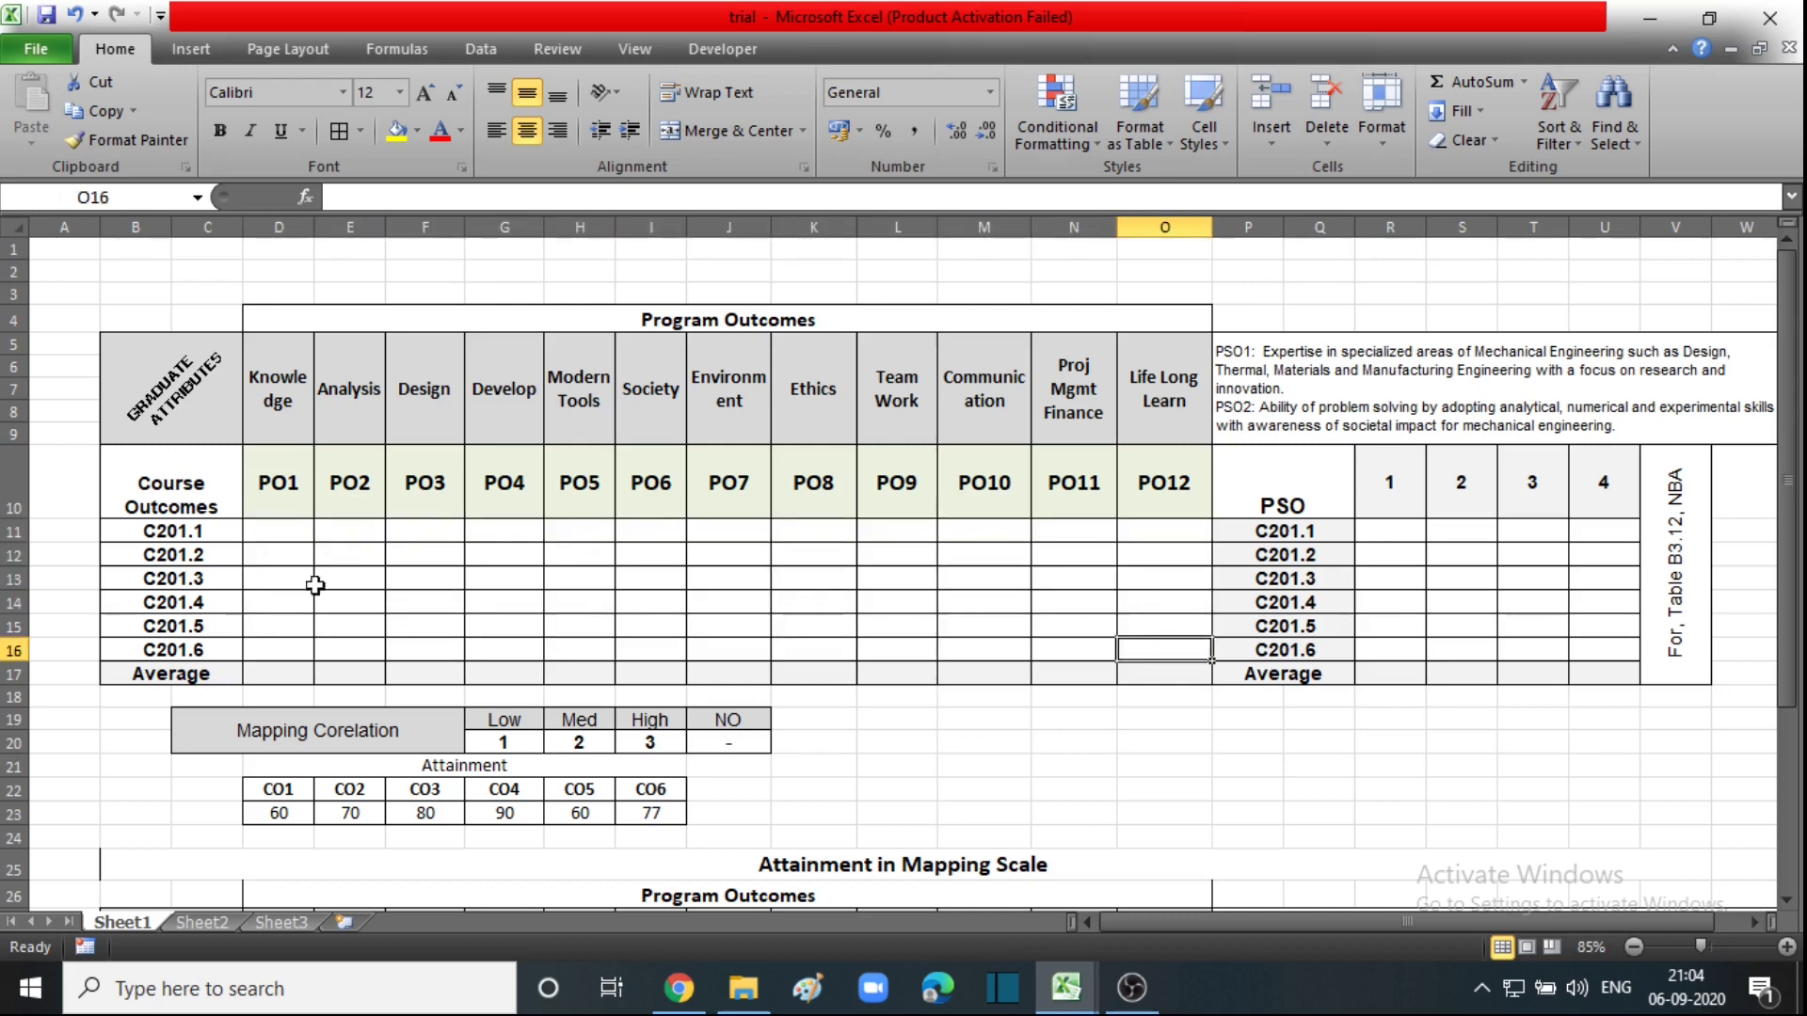
{"action": "left_click", "coordinate": [283, 534]}
{"action": "left_click", "coordinate": [288, 586]}
{"action": "left_click", "coordinate": [292, 539]}
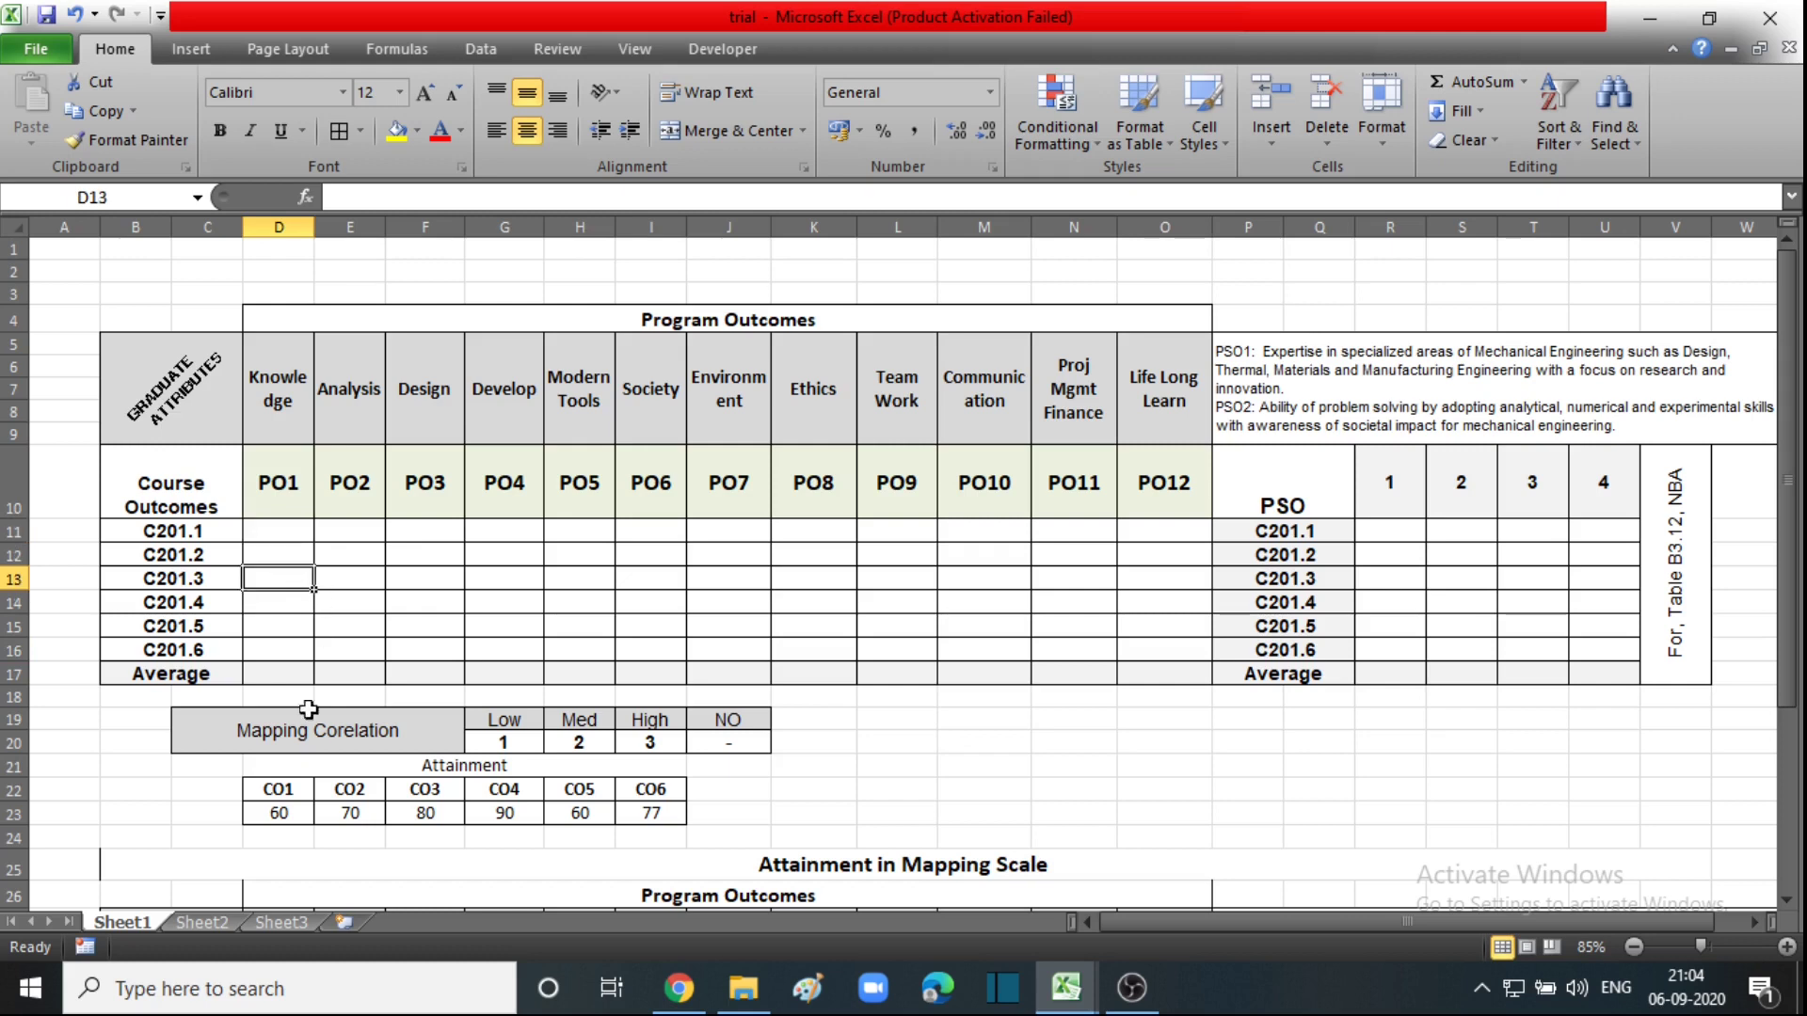
Examine the Mapping Corelation legend, including its Low, Med, High and NO levels and the values beneath them.
{"action": "left_click", "coordinate": [310, 739]}
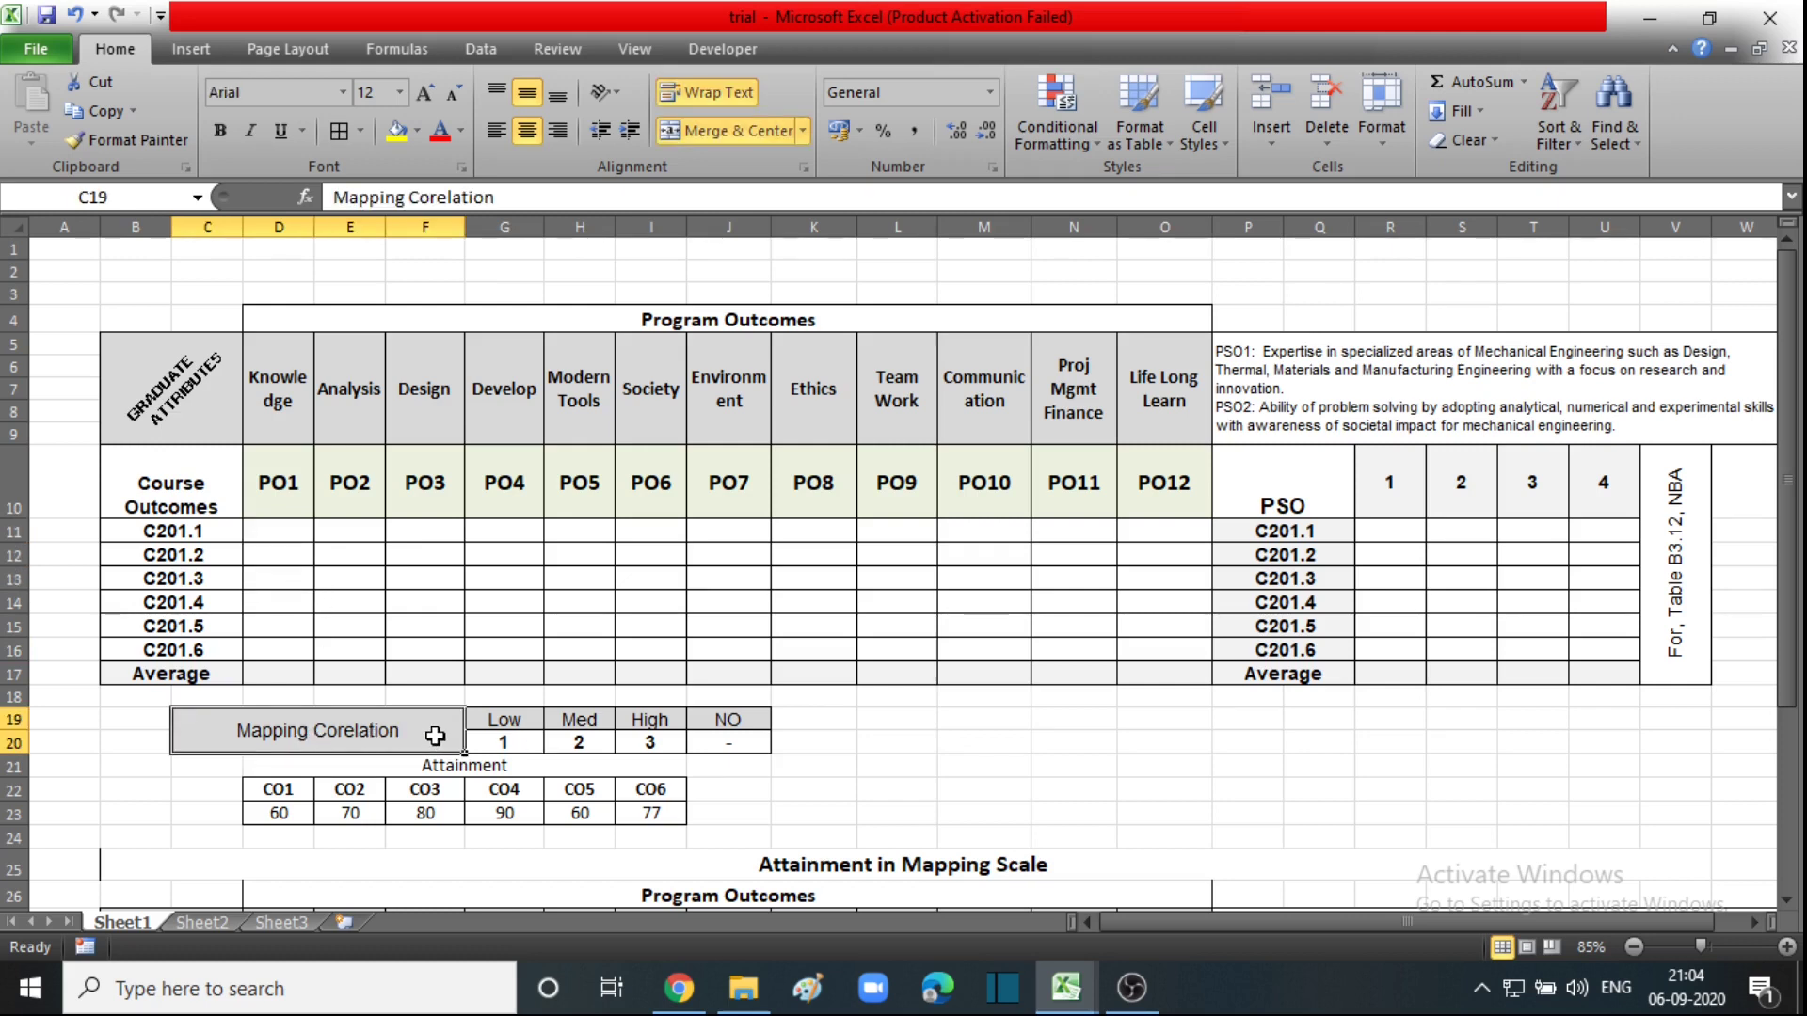
{"action": "left_click", "coordinate": [508, 726]}
{"action": "left_click", "coordinate": [588, 725]}
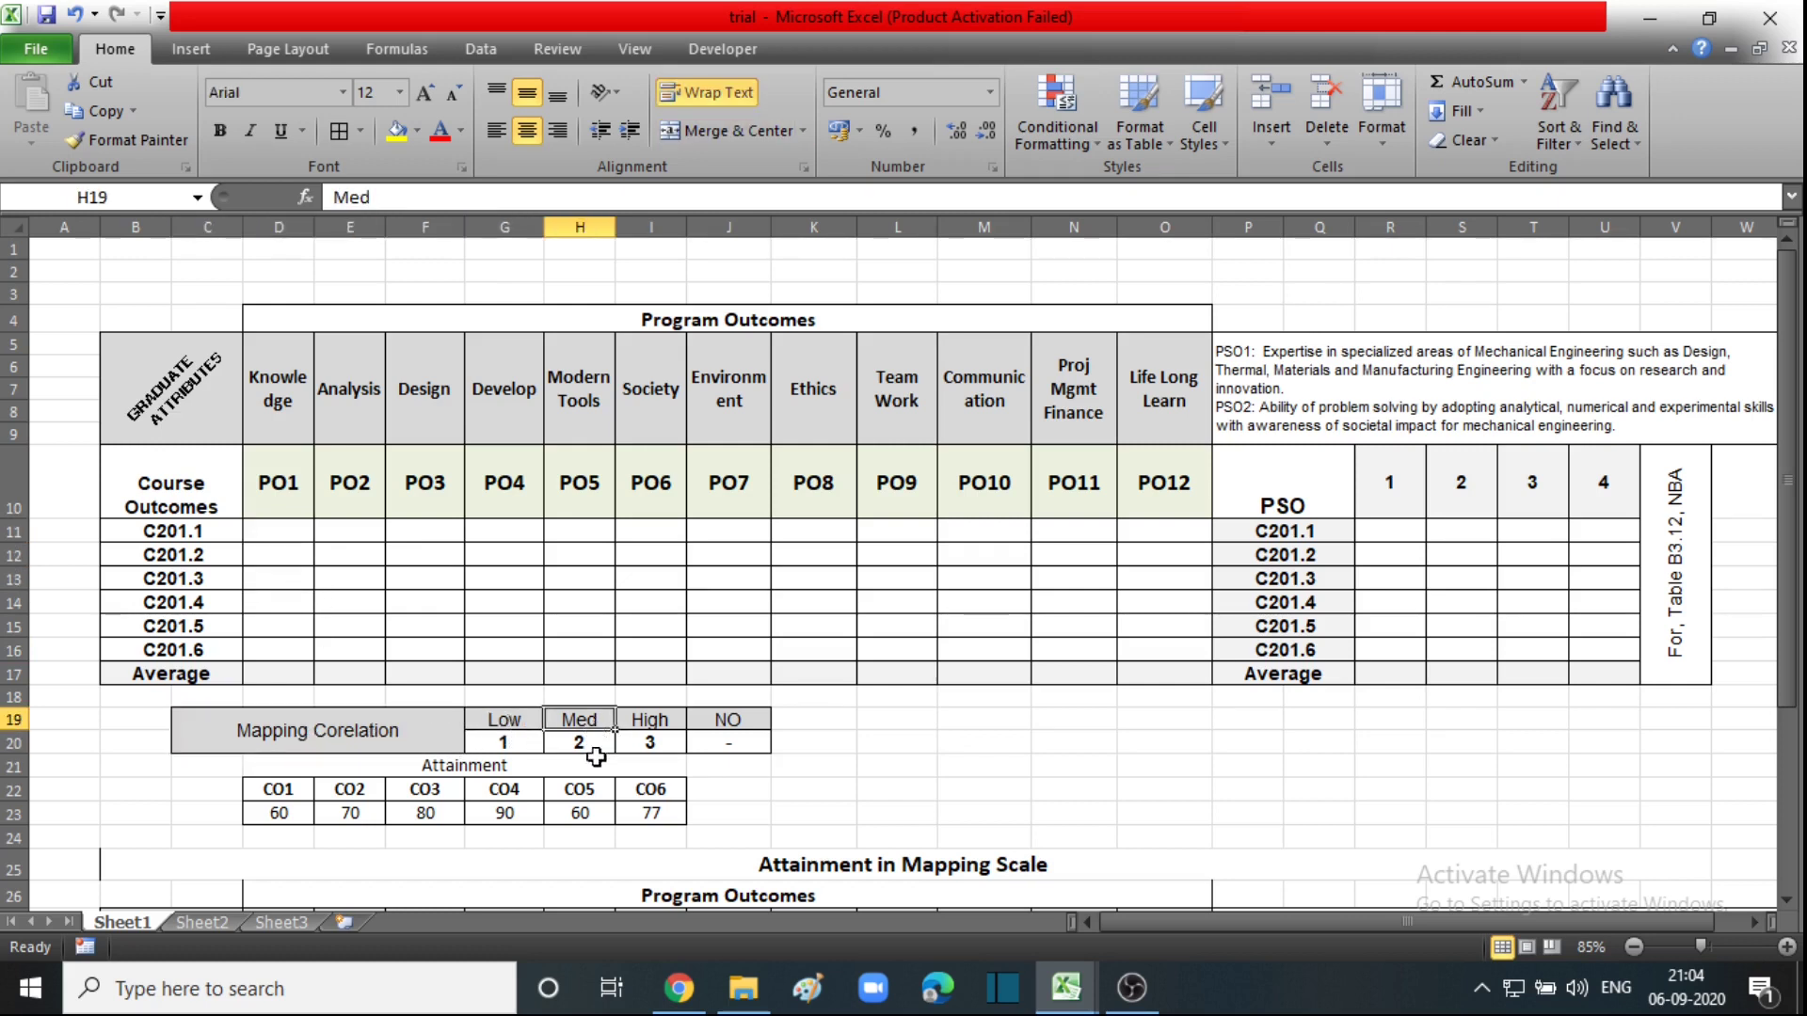
{"action": "left_click", "coordinate": [648, 725]}
{"action": "left_click", "coordinate": [750, 722]}
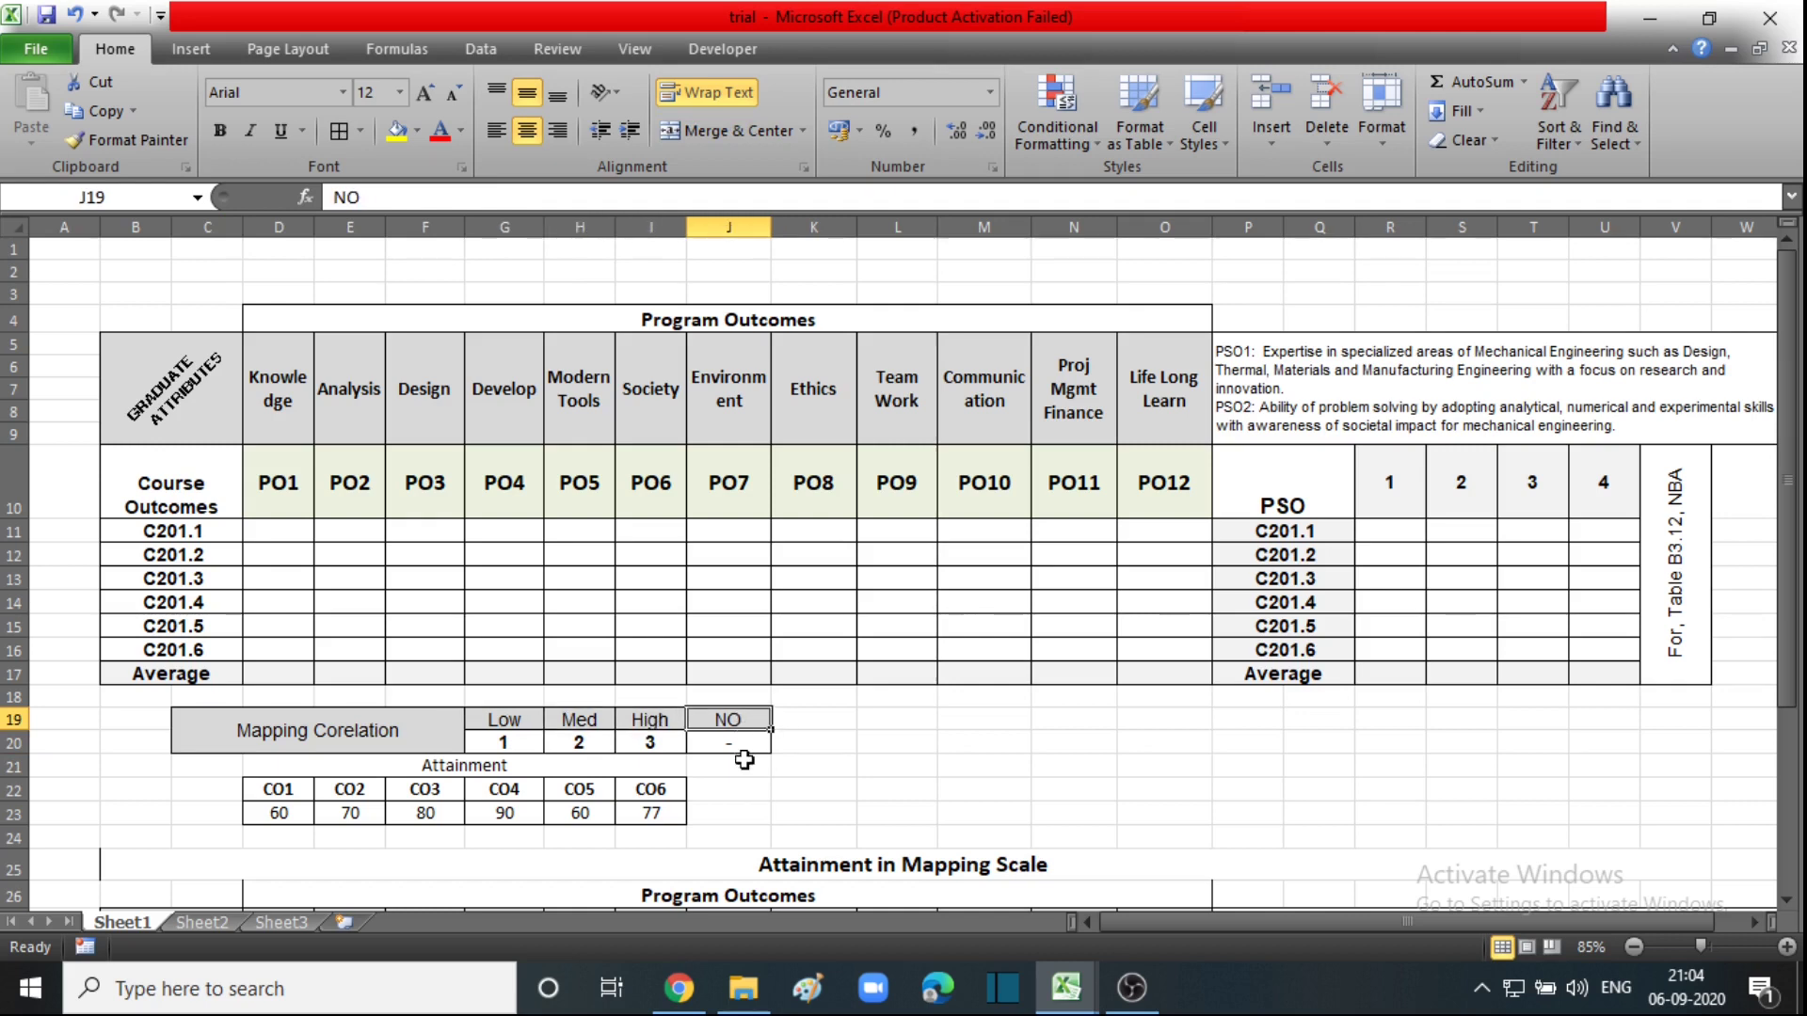
{"action": "left_click", "coordinate": [745, 746]}
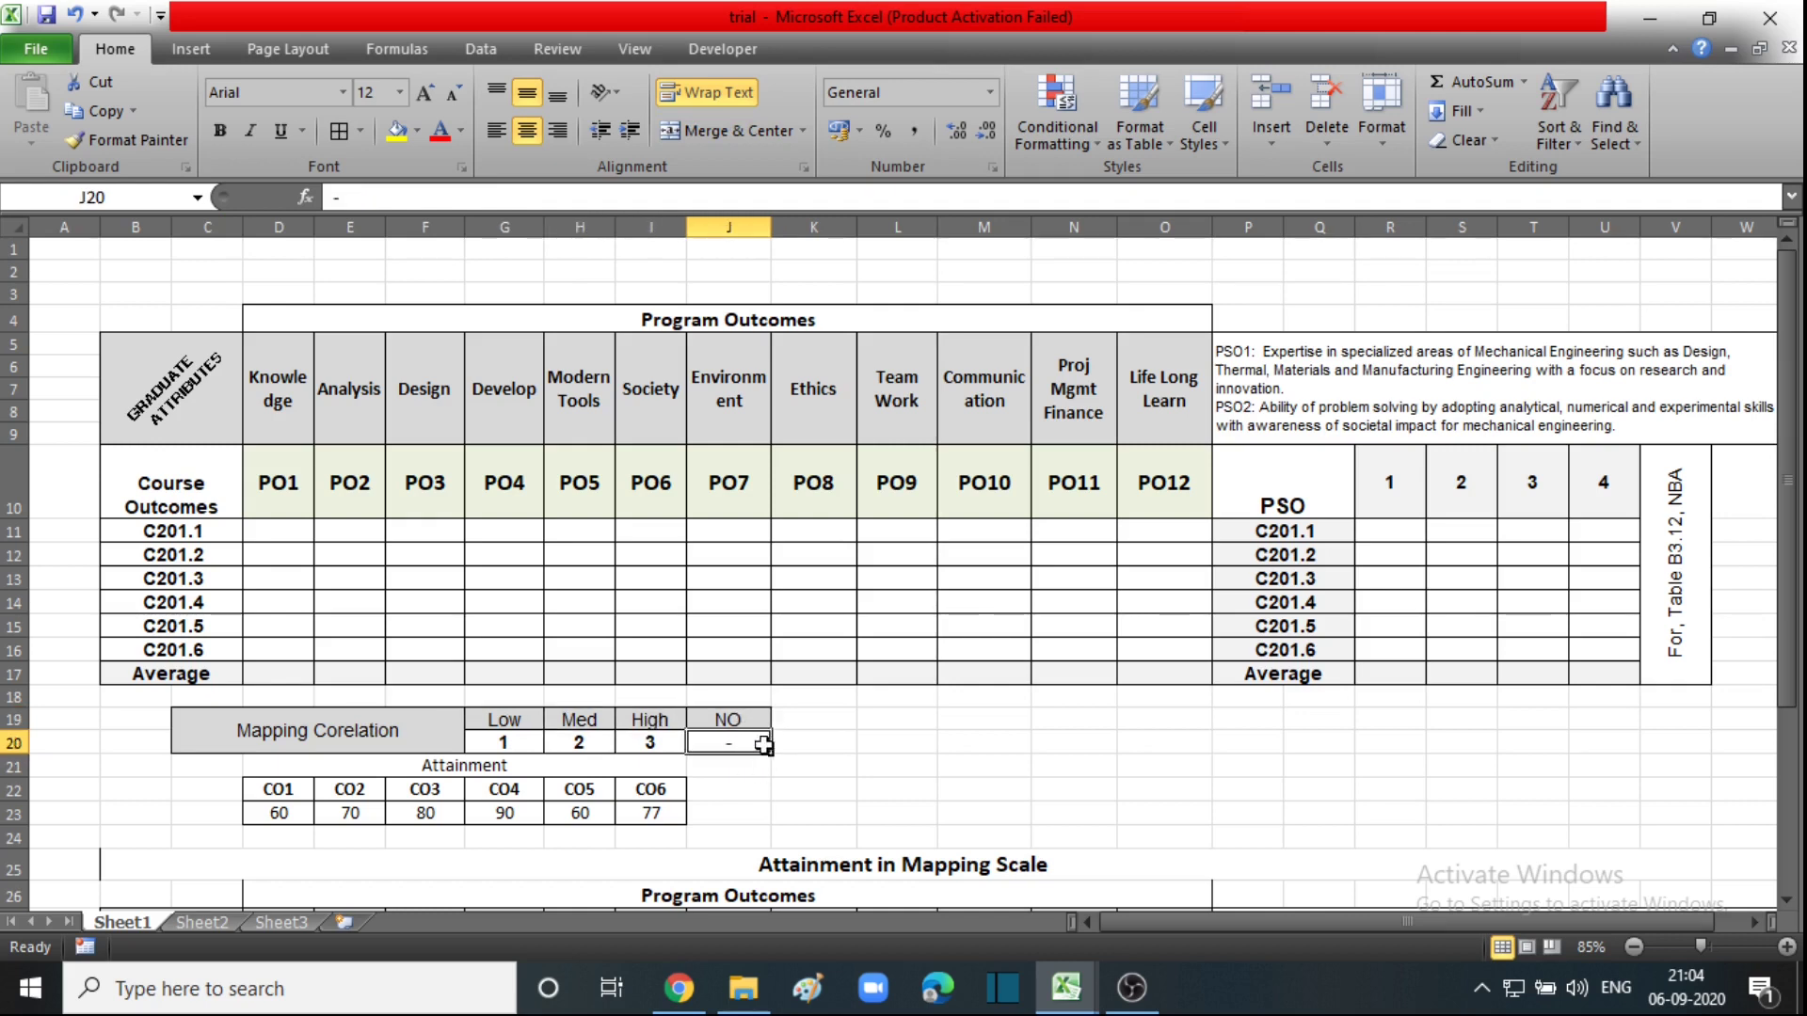
{"action": "left_click", "coordinate": [808, 742]}
{"action": "left_click", "coordinate": [761, 743]}
Add list data validation to cell D11 (C201.1 under PO1) with =$G$20:$J$20 as the source.
{"action": "left_click", "coordinate": [277, 532]}
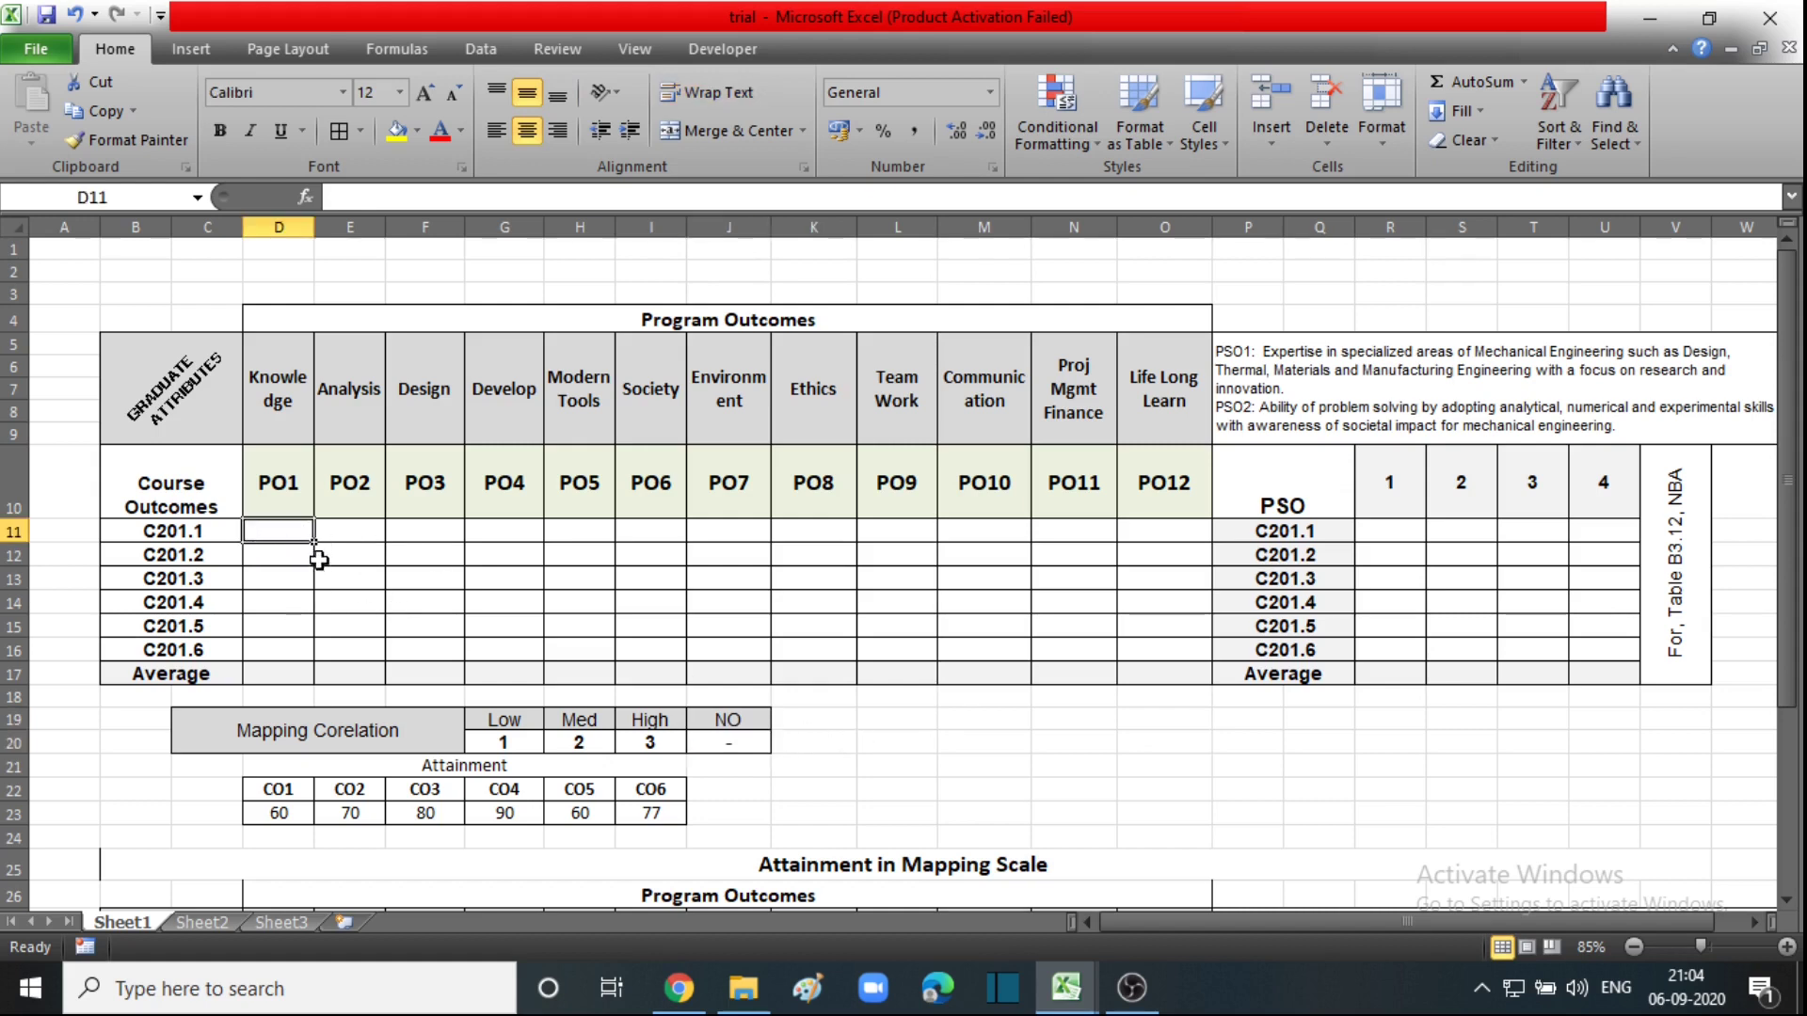
{"action": "left_click", "coordinate": [480, 49]}
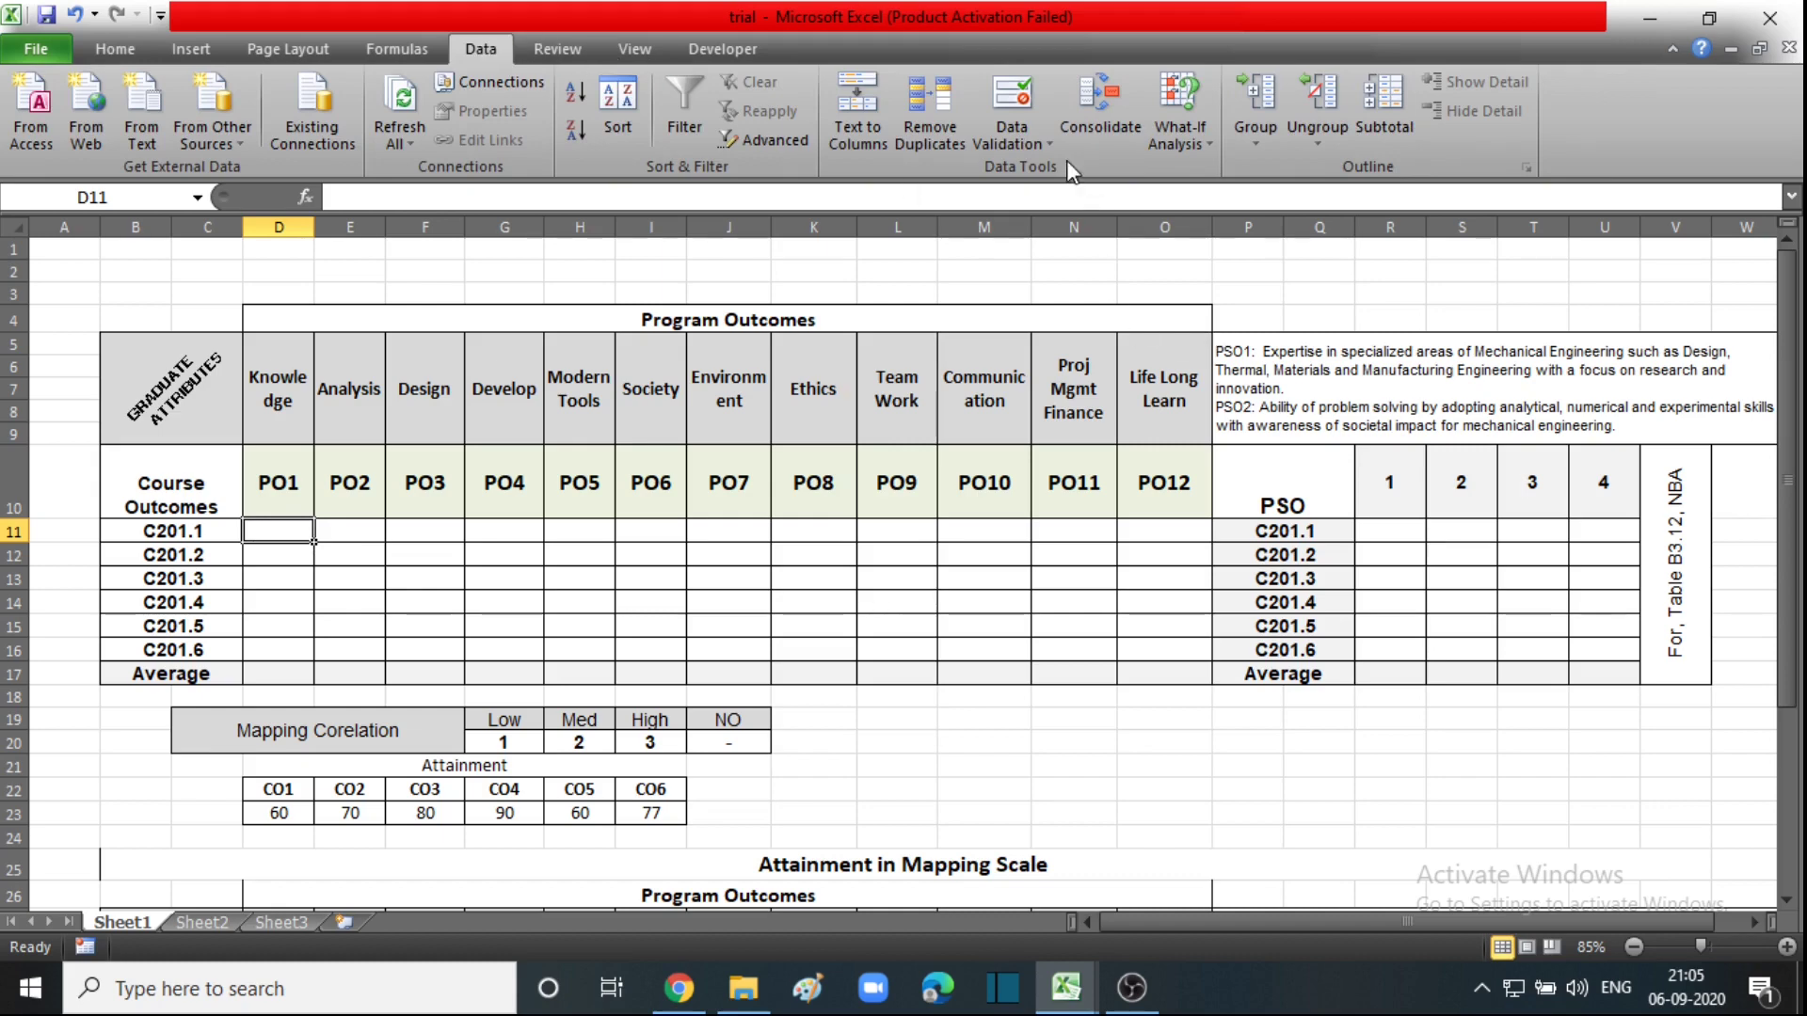
{"action": "left_click", "coordinate": [1015, 137]}
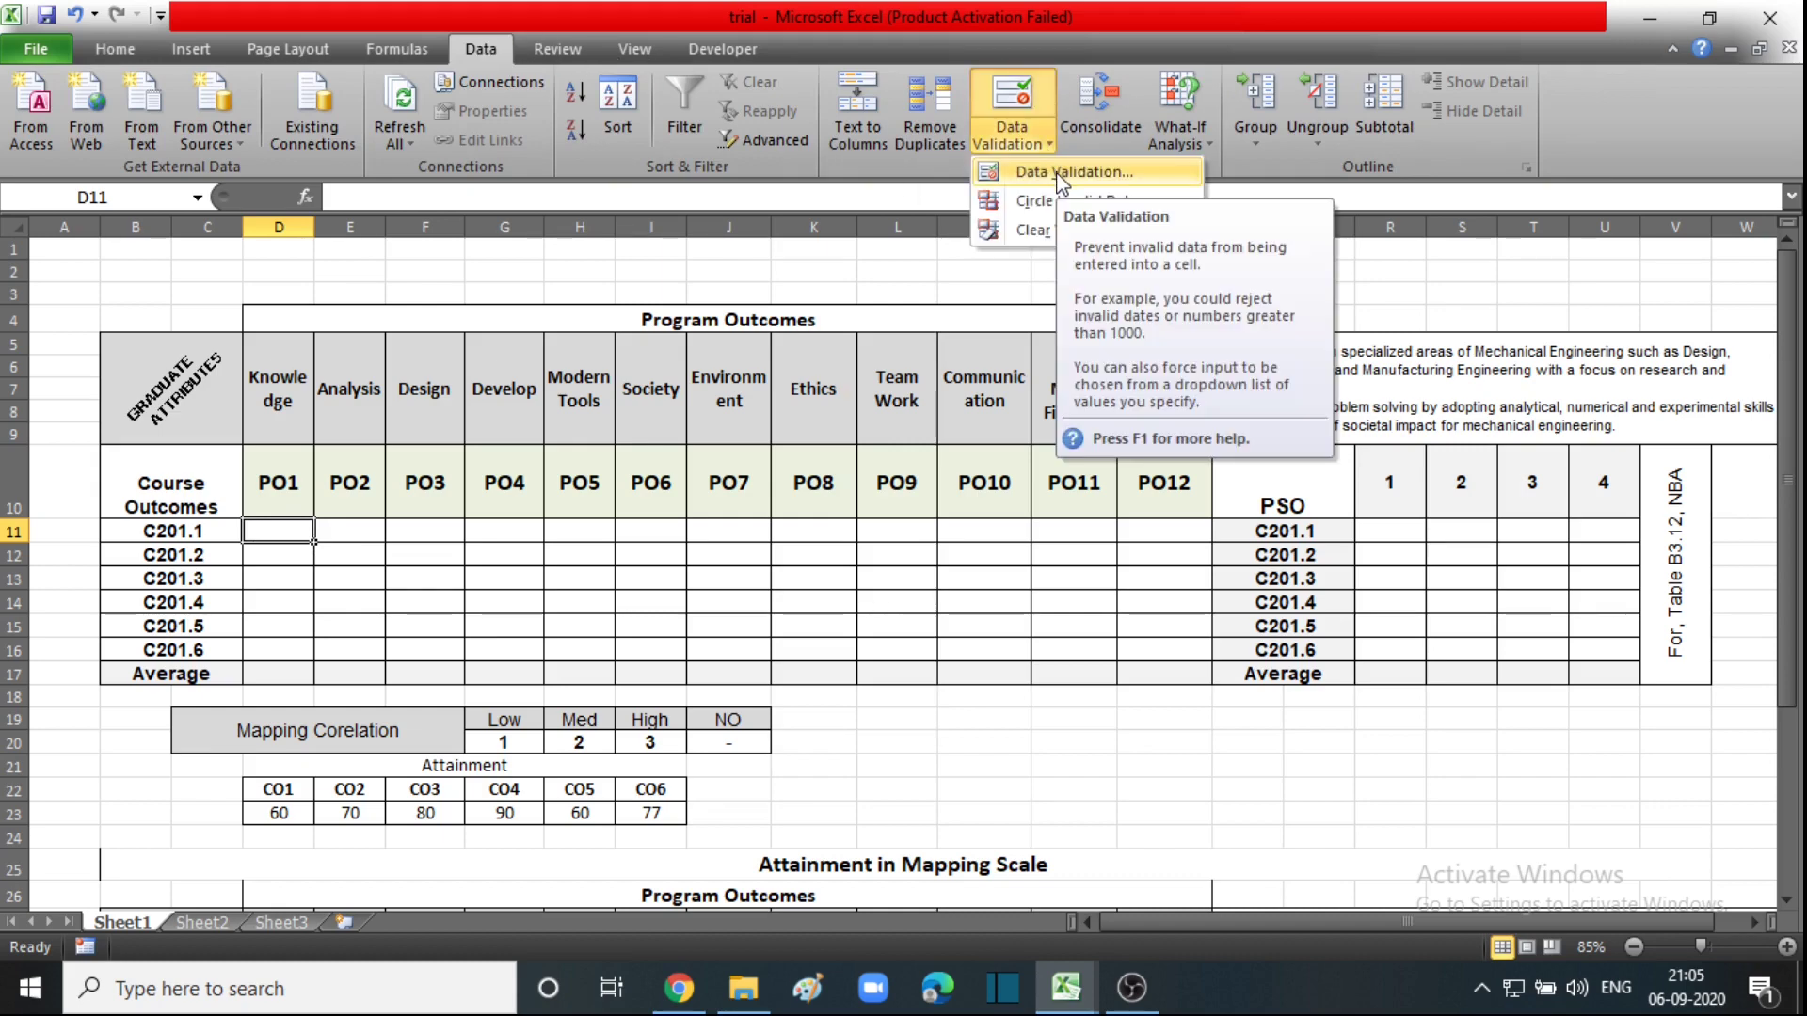
{"action": "left_click", "coordinate": [1057, 174]}
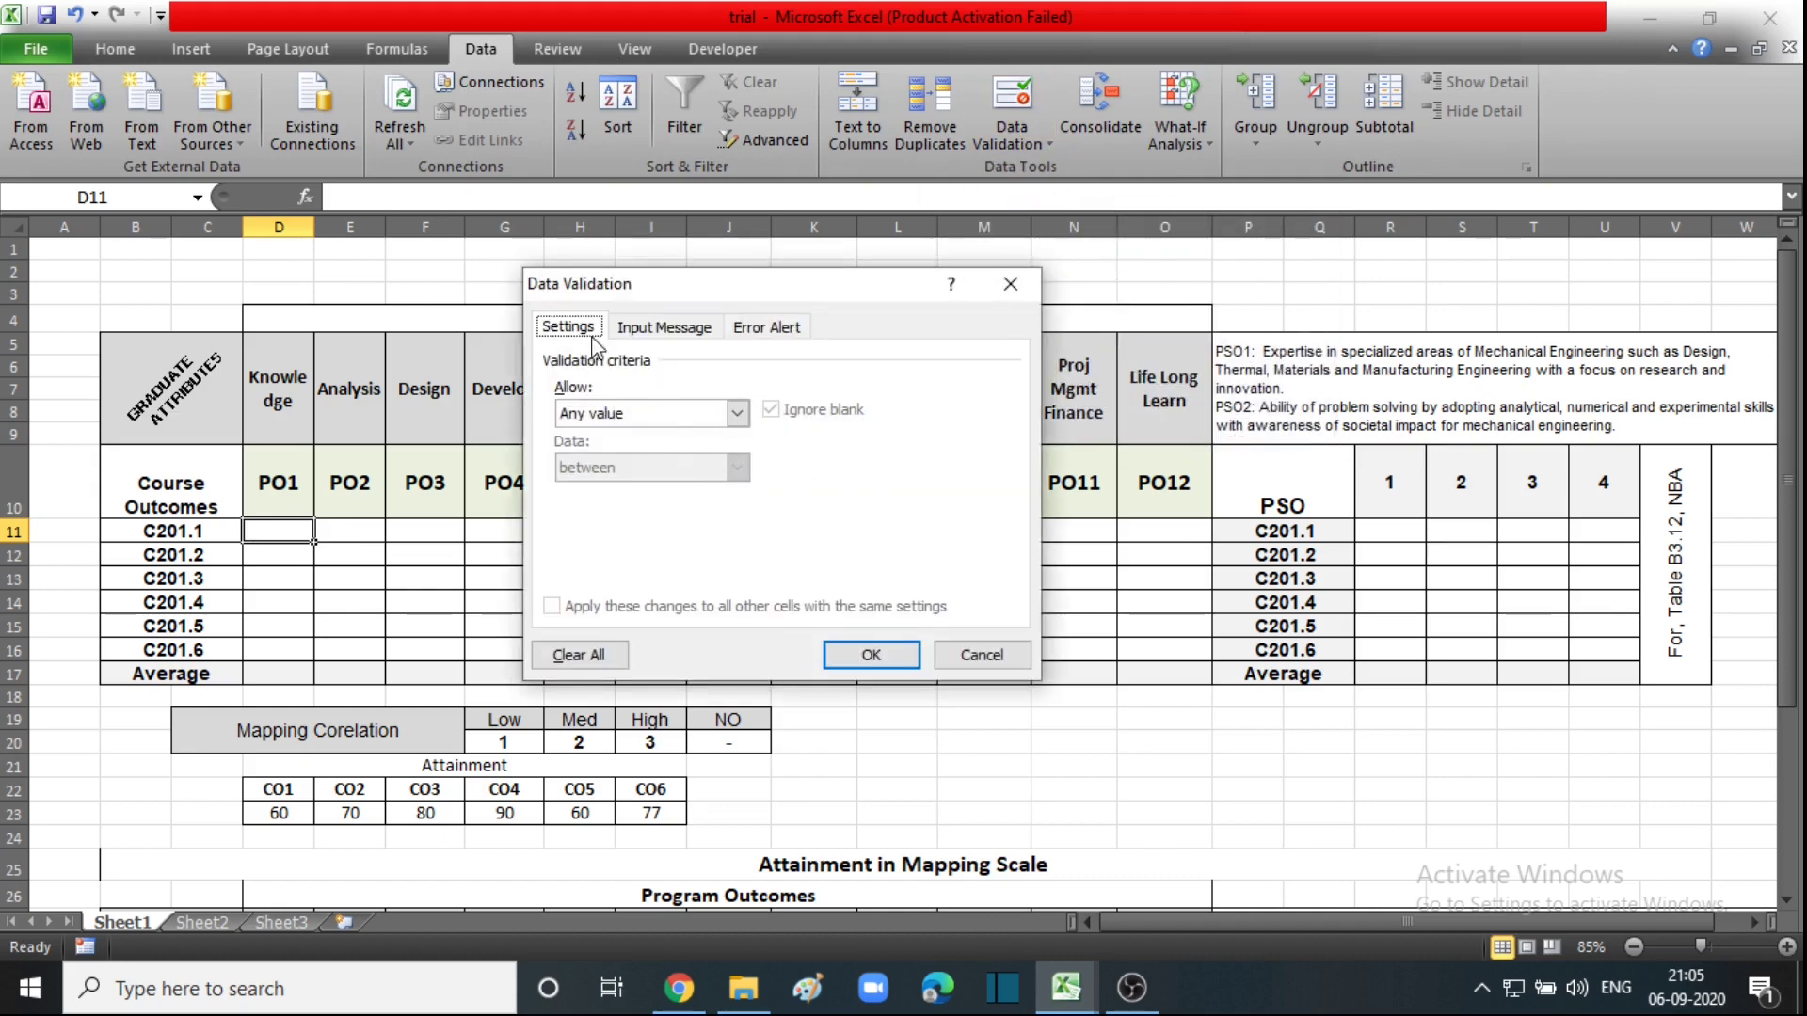
{"action": "left_click", "coordinate": [737, 414]}
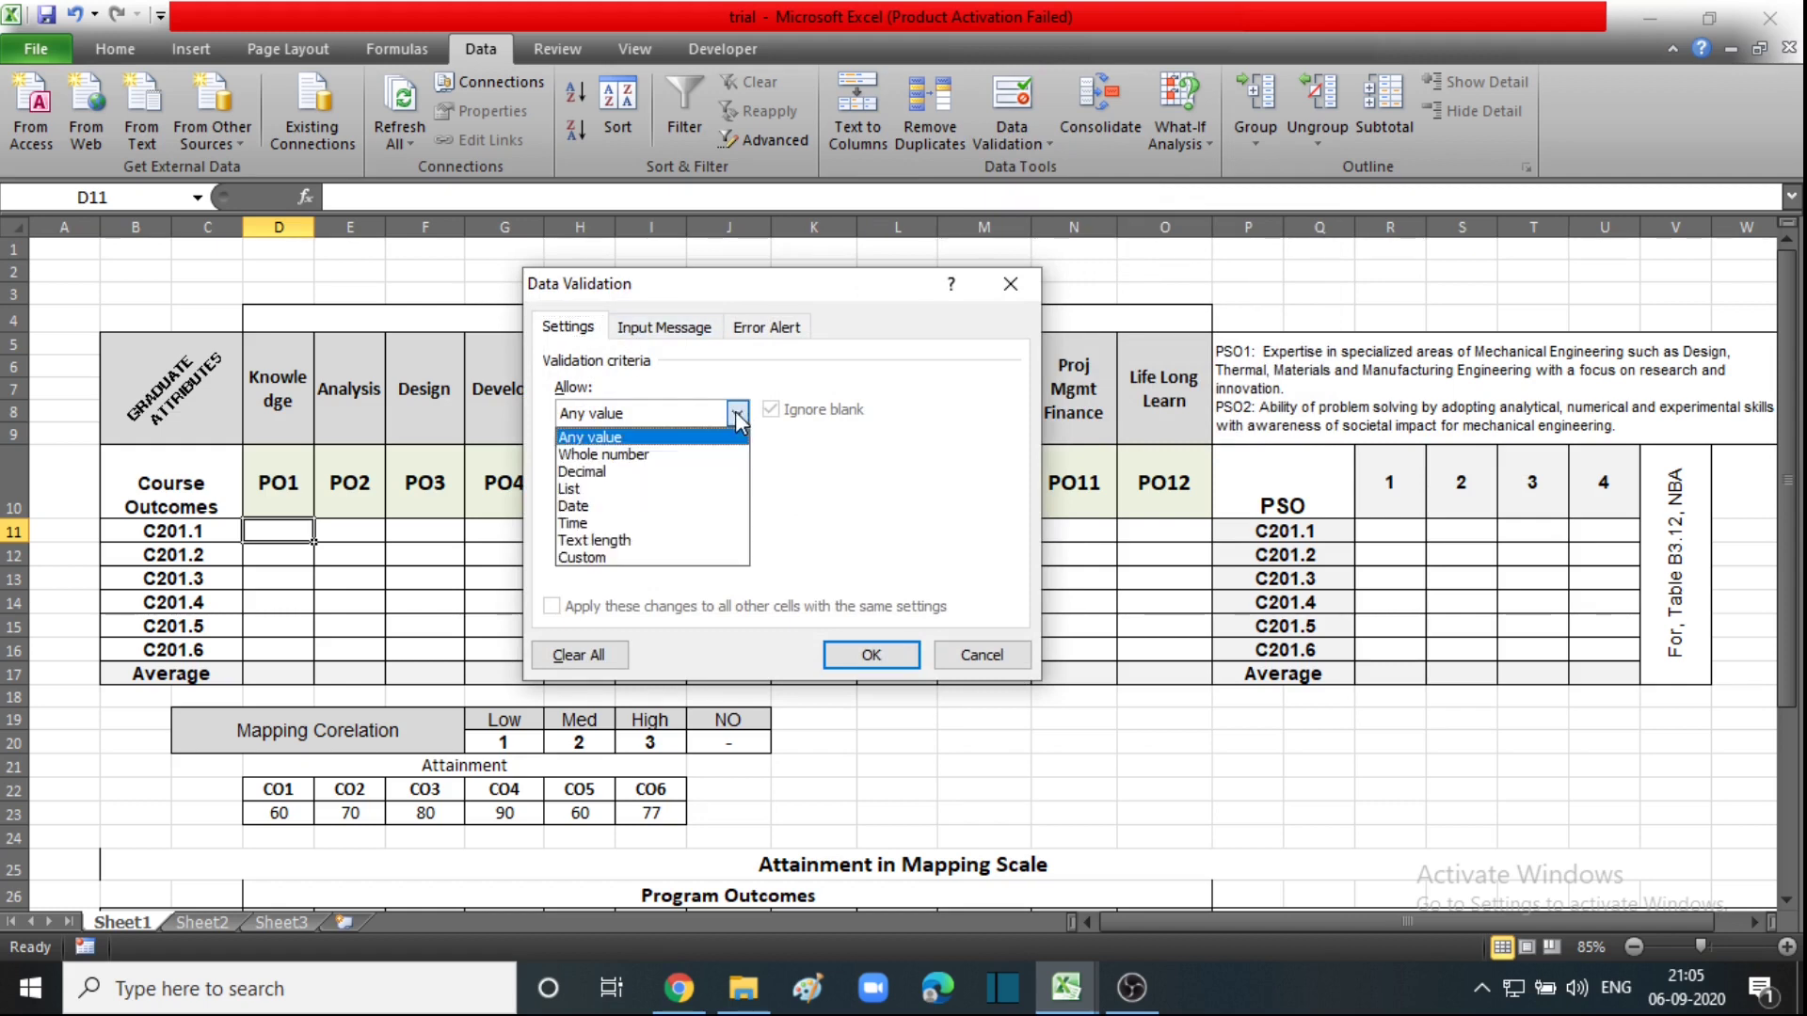
{"action": "left_click", "coordinate": [576, 488]}
{"action": "left_click", "coordinate": [628, 517]}
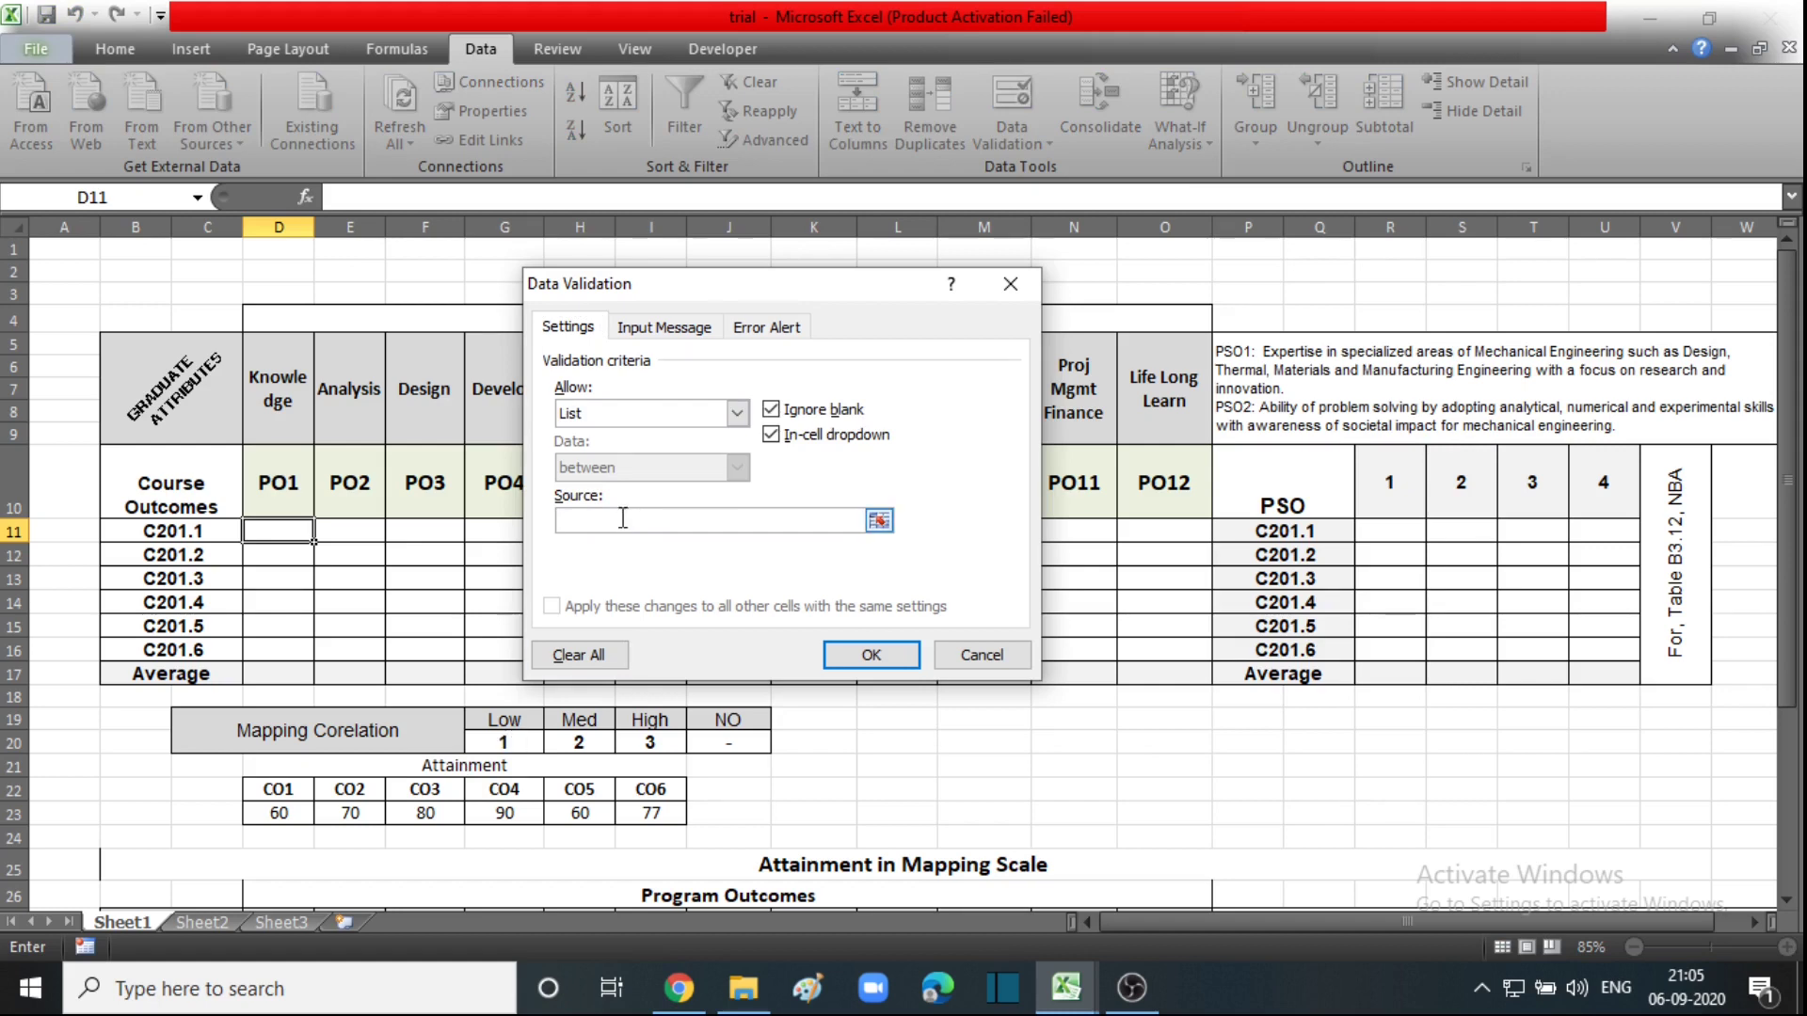
{"action": "left_click_drag", "start_coordinate": [501, 743], "coordinate": [725, 740]}
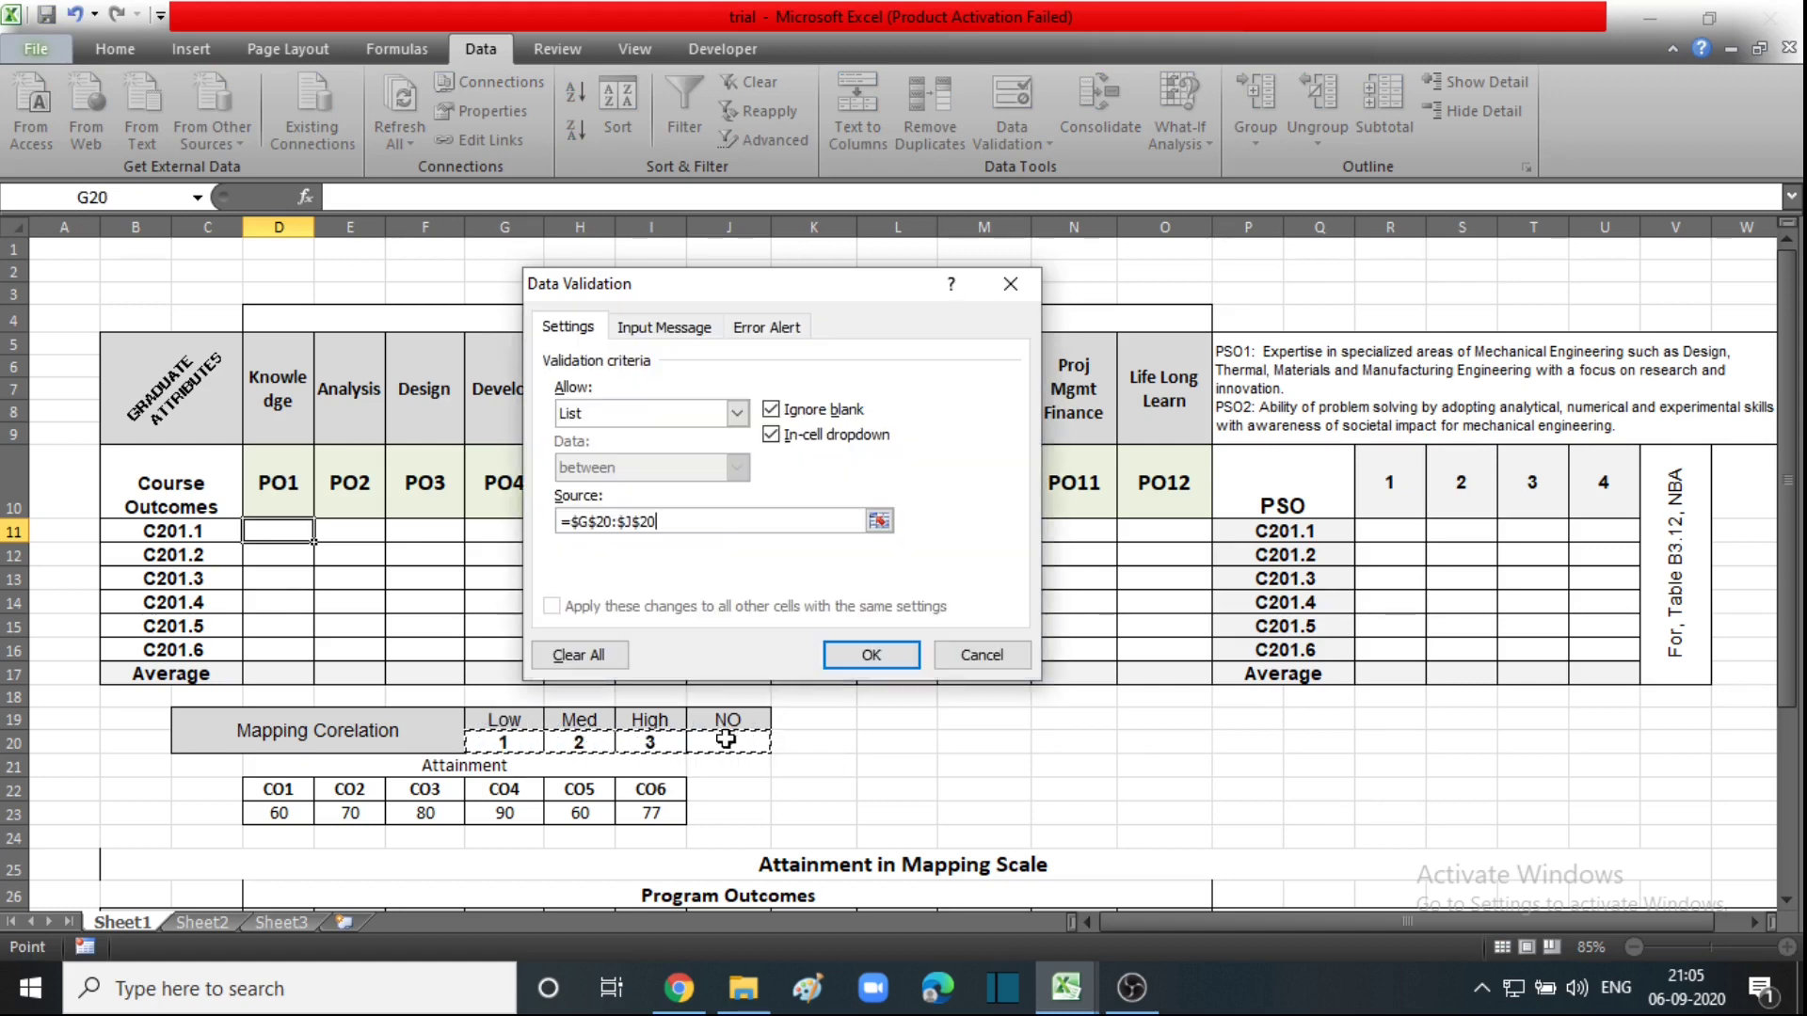
{"action": "left_click", "coordinate": [883, 658]}
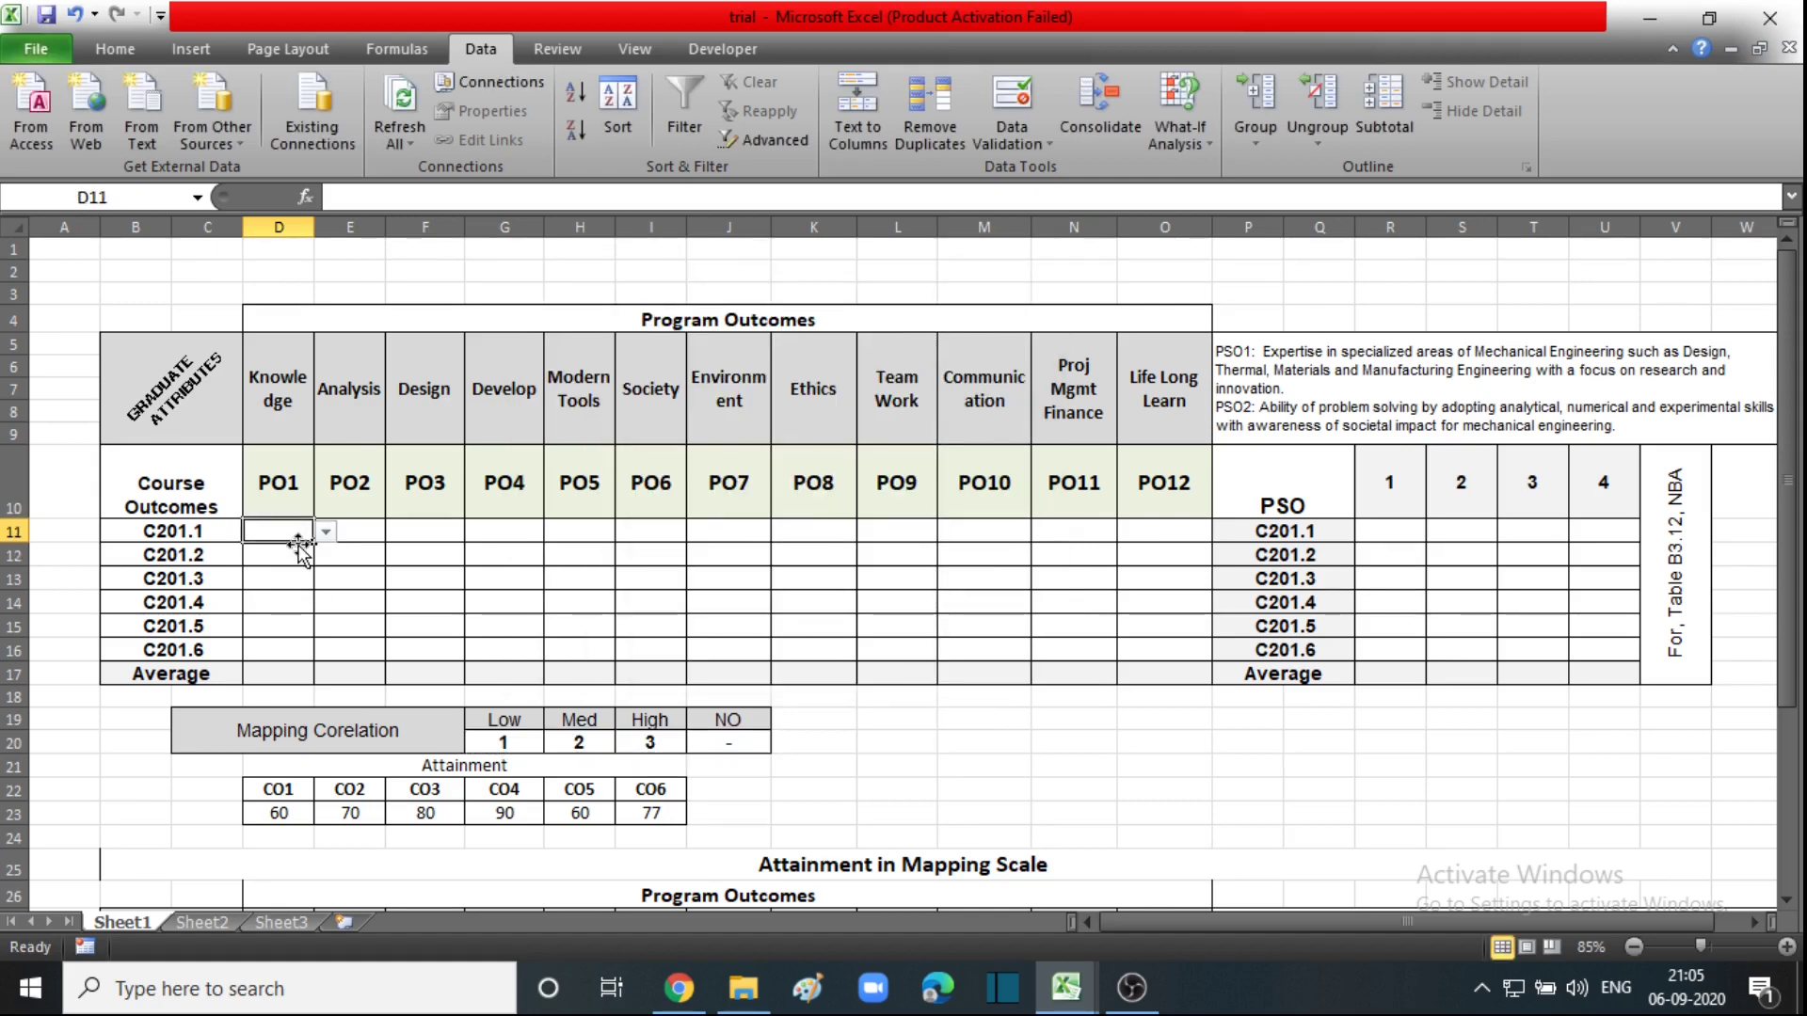
Pick 2 from the dropdown list for C201.1 under PO1.
{"action": "scroll", "coordinate": [301, 542], "scroll_direction": "up", "scroll_amount": 2, "text": "ctrl"}
{"action": "scroll", "coordinate": [967, 806], "scroll_direction": "up", "scroll_amount": 1}
{"action": "scroll", "coordinate": [600, 689], "scroll_direction": "left", "scroll_amount": 3}
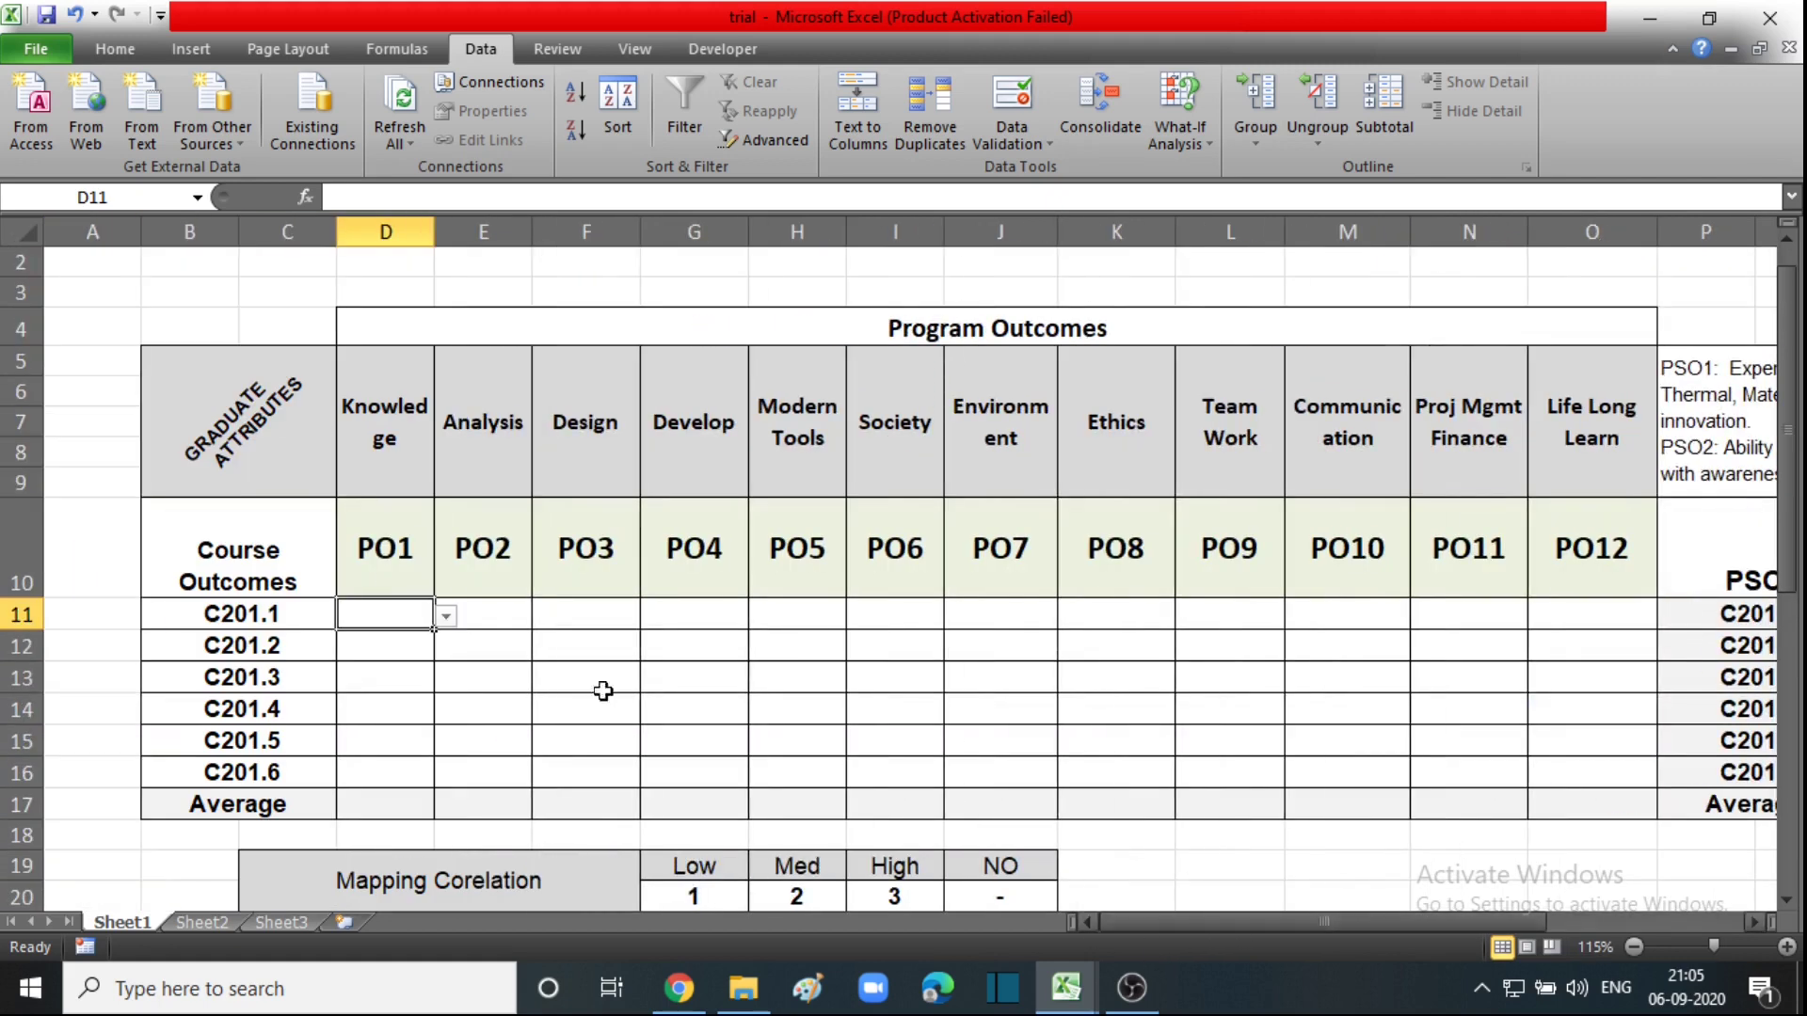
{"action": "left_click", "coordinate": [445, 616]}
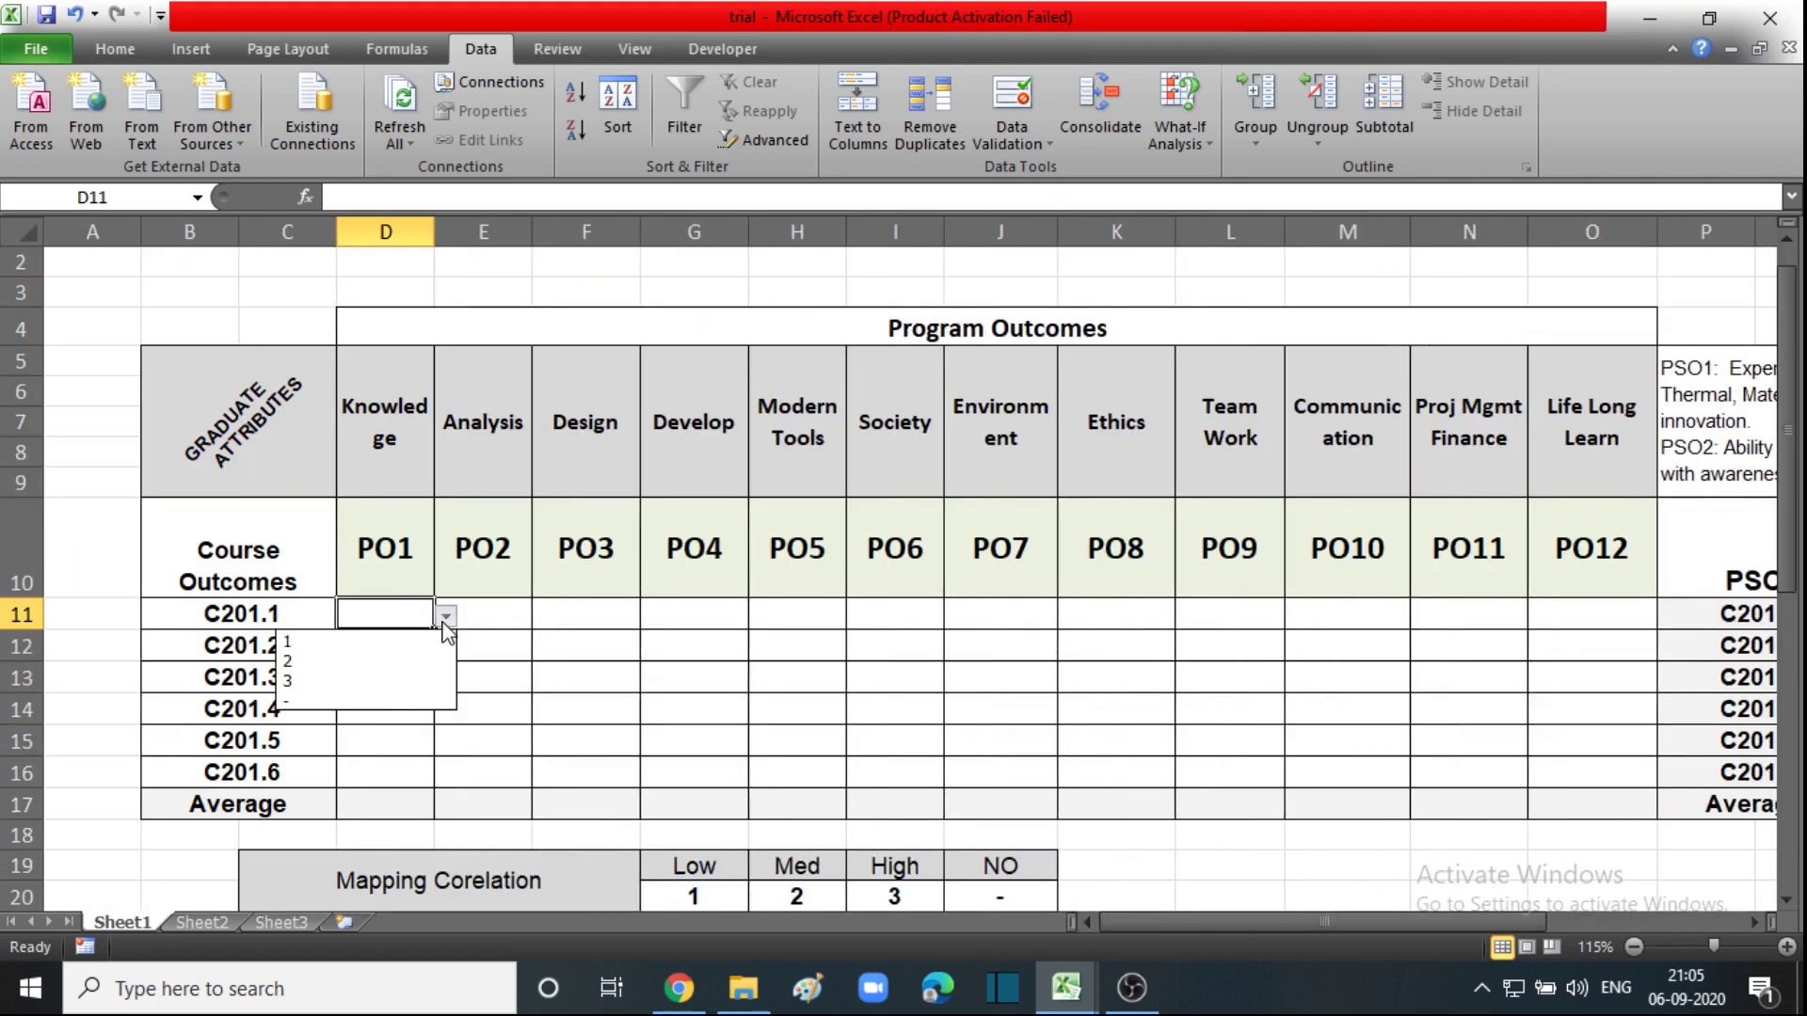
{"action": "left_click", "coordinate": [380, 661]}
{"action": "left_click", "coordinate": [402, 638]}
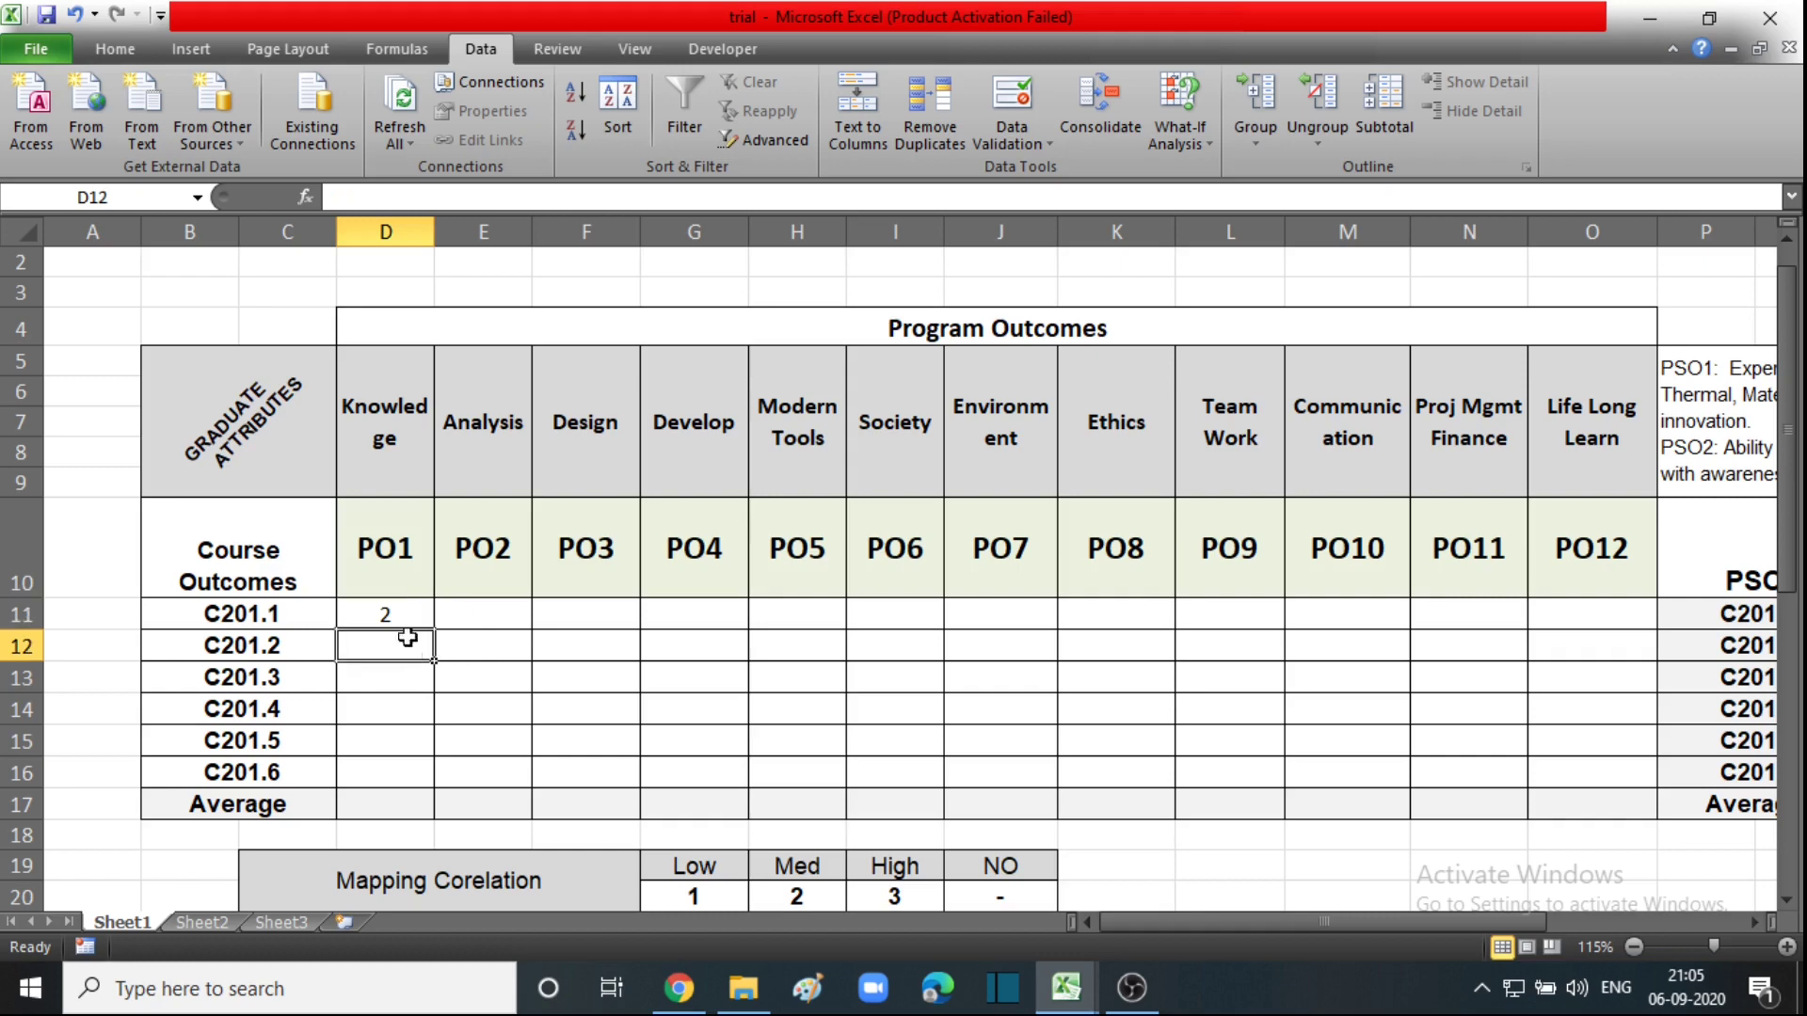
Change the C201.1 rating under PO1 to "-" using its dropdown list.
{"action": "left_click", "coordinate": [404, 621]}
{"action": "left_click", "coordinate": [446, 619]}
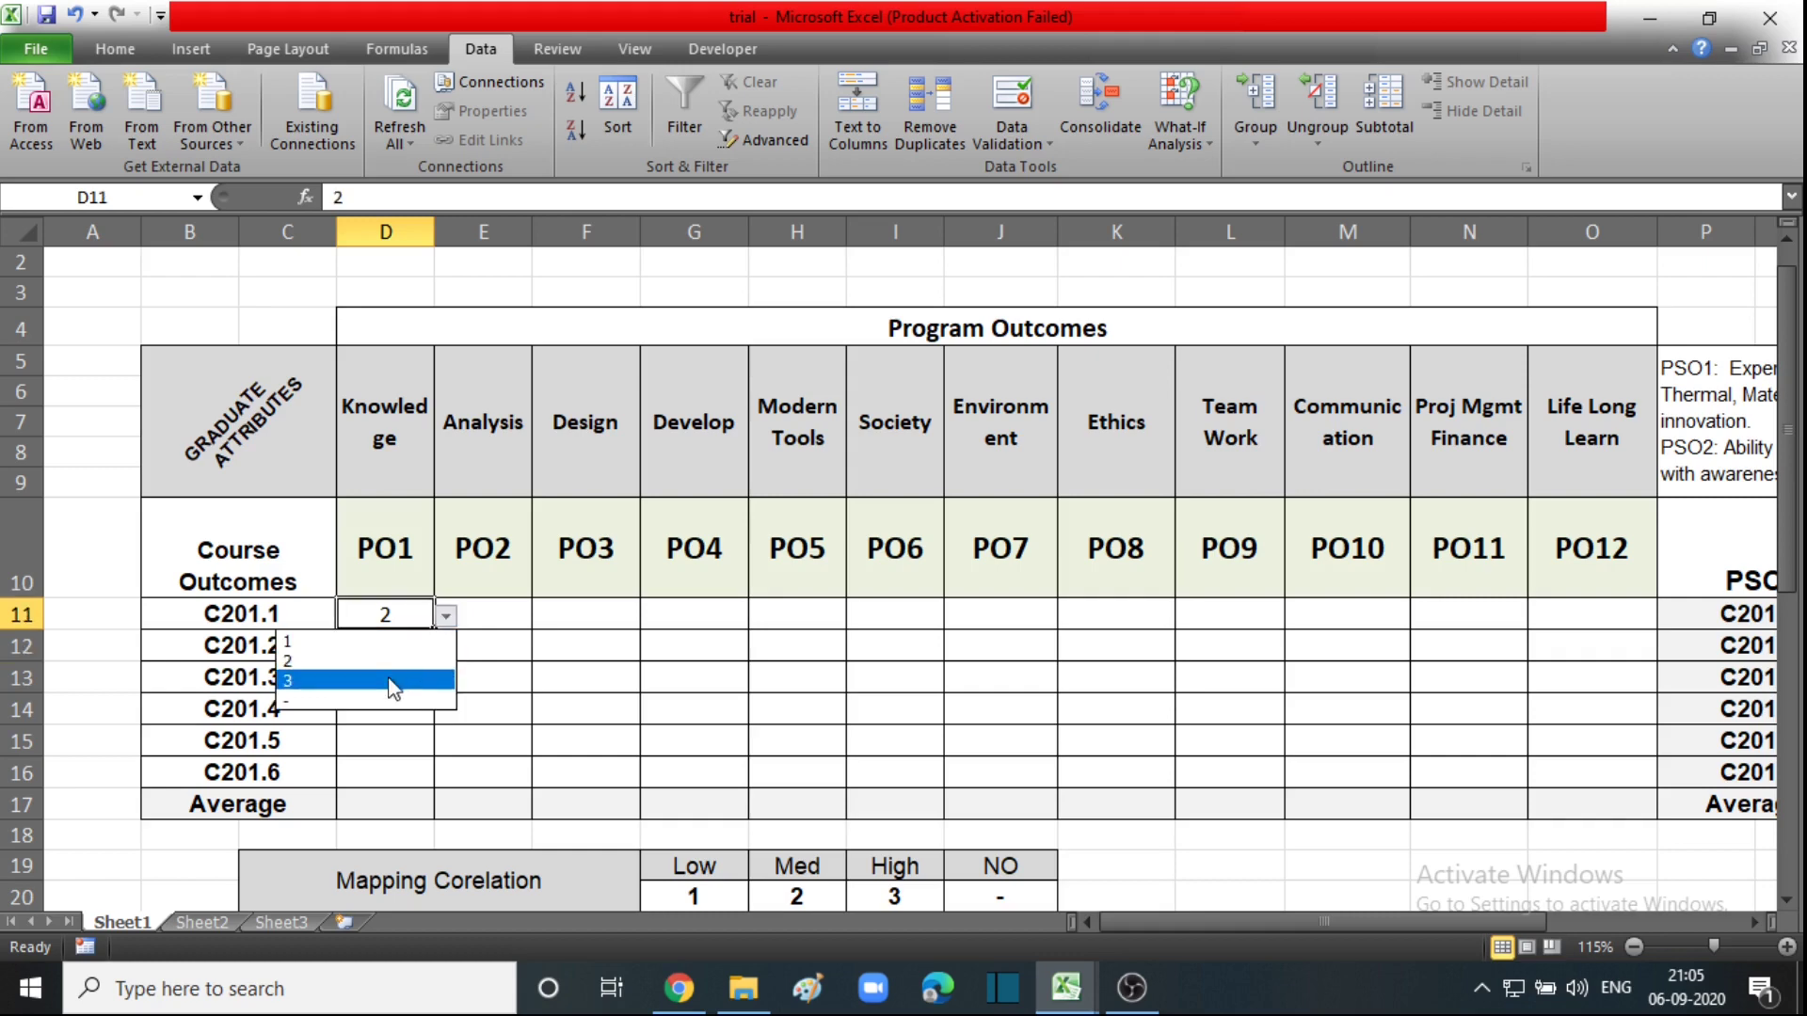
{"action": "left_click", "coordinate": [376, 696]}
{"action": "left_click", "coordinate": [420, 634]}
{"action": "left_click", "coordinate": [421, 617]}
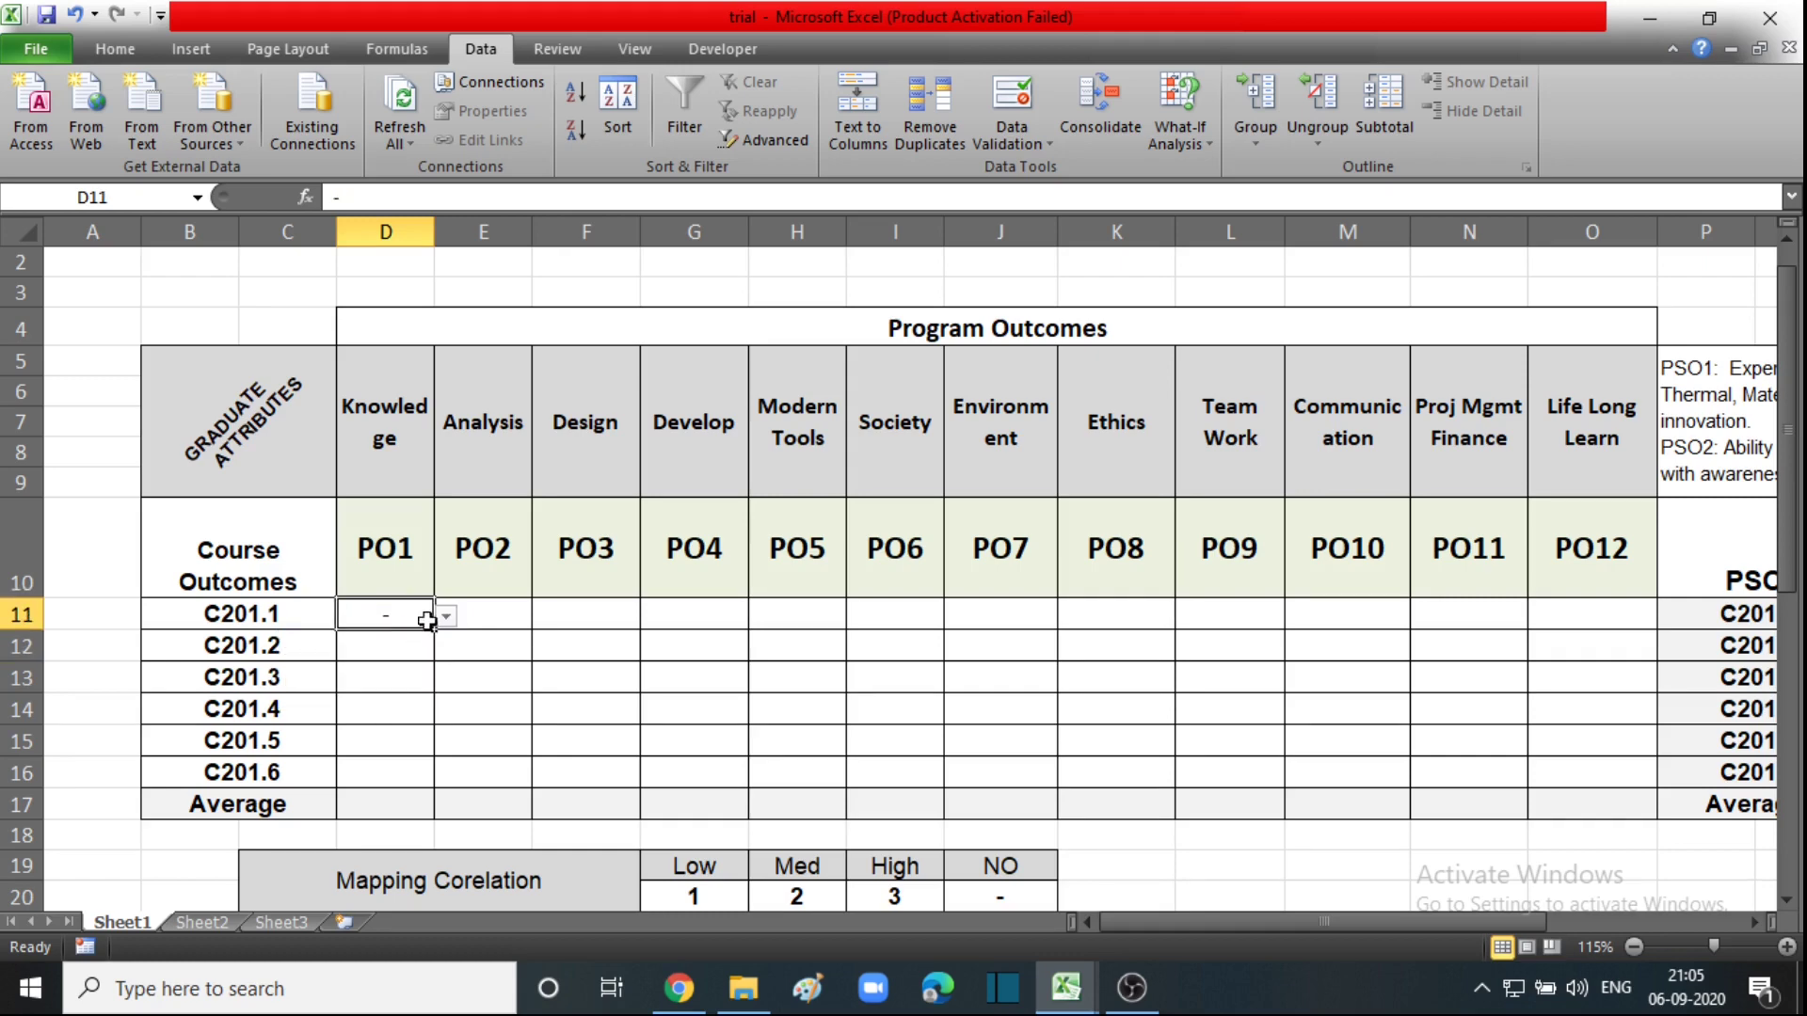
Extend the list validation from D11 to all C201.1–C201.6 cells under PO1–PO12 (D11:O16), keeping the source =$G$20:$J$20.
{"action": "scroll", "coordinate": [428, 611], "scroll_direction": "down", "scroll_amount": 1}
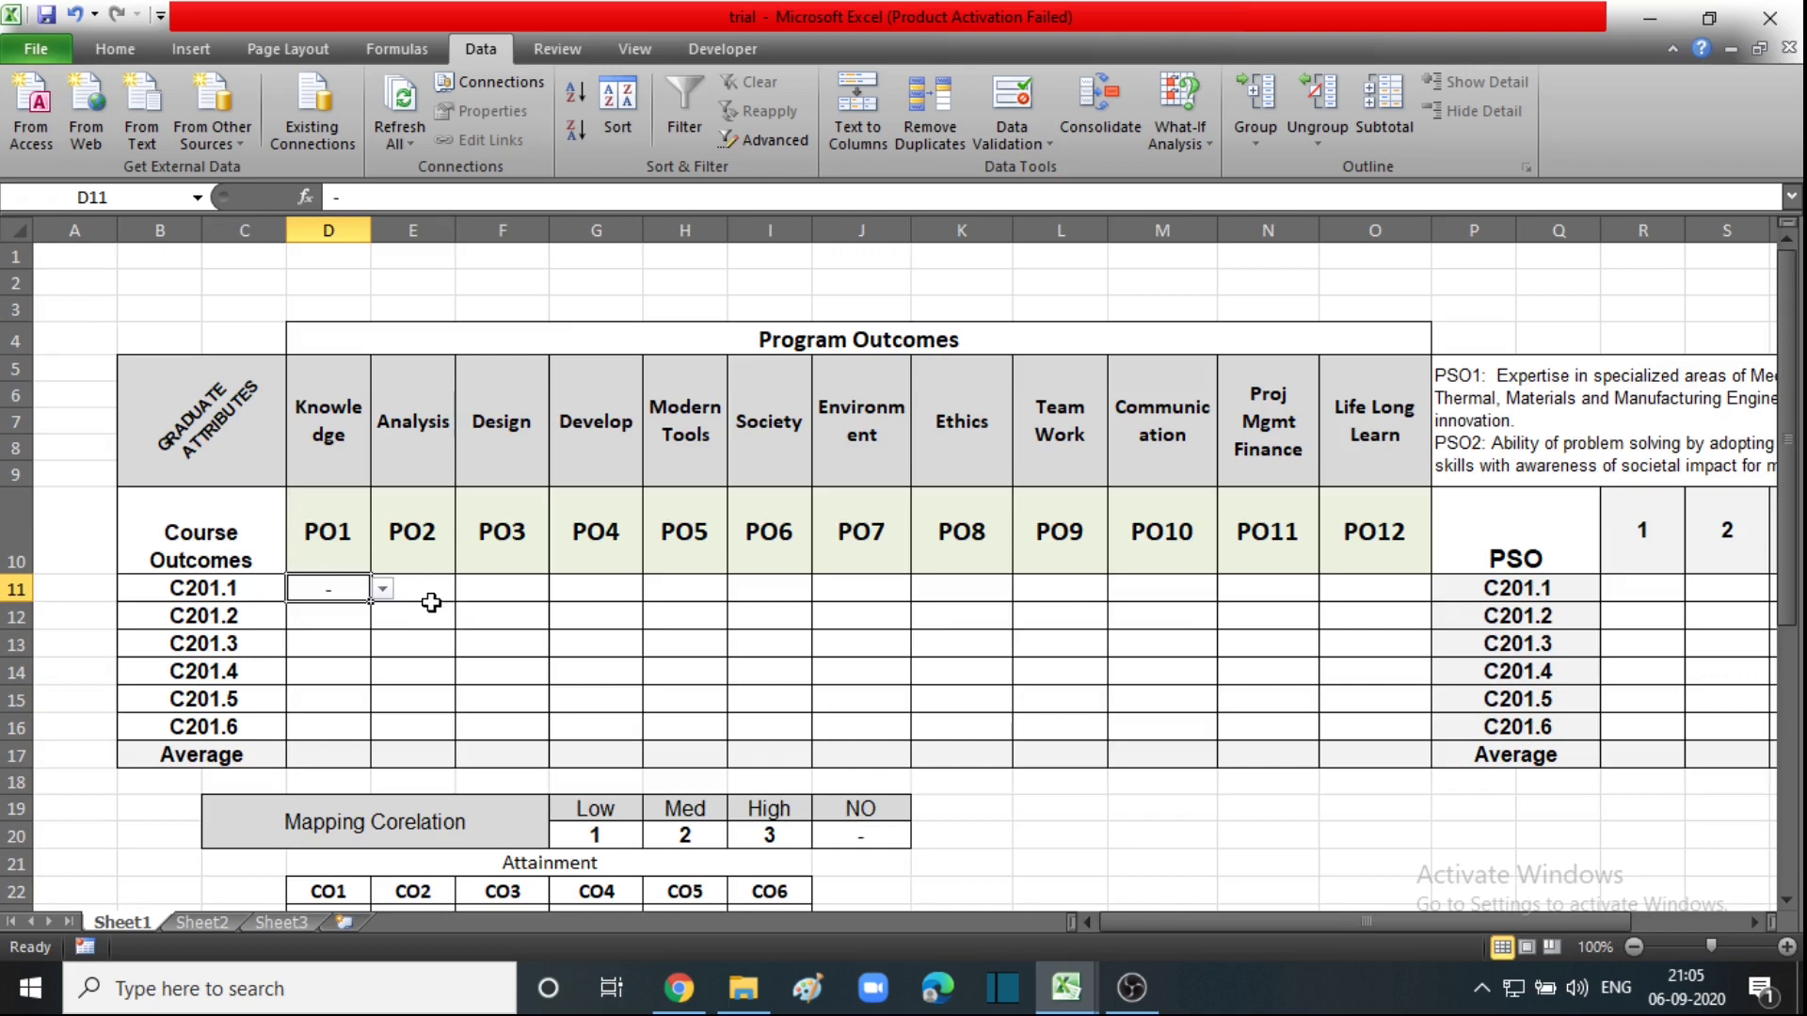
{"action": "left_click", "coordinate": [419, 589]}
{"action": "left_click", "coordinate": [341, 591]}
{"action": "mouse_move", "coordinate": [336, 591]}
{"action": "left_mouse_down"}
{"action": "mouse_move", "coordinate": [815, 633]}
{"action": "mouse_move", "coordinate": [1363, 718]}
{"action": "left_mouse_up"}
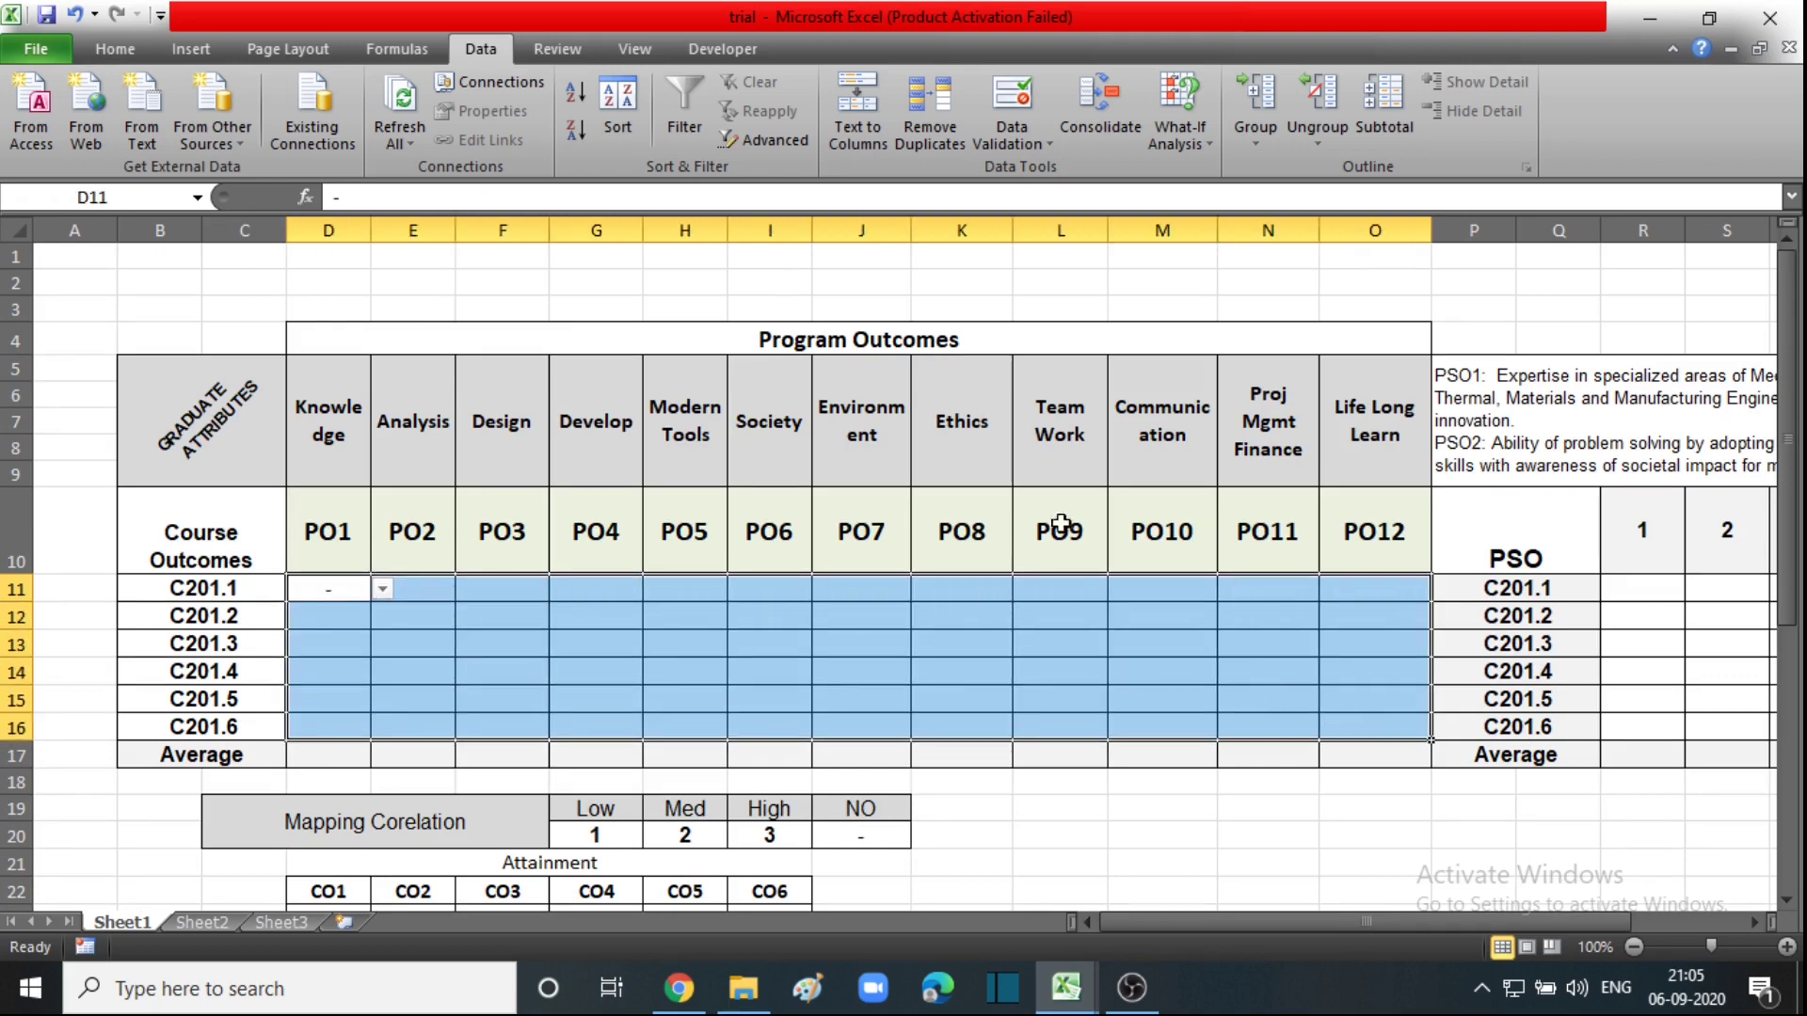
{"action": "left_click", "coordinate": [1045, 141]}
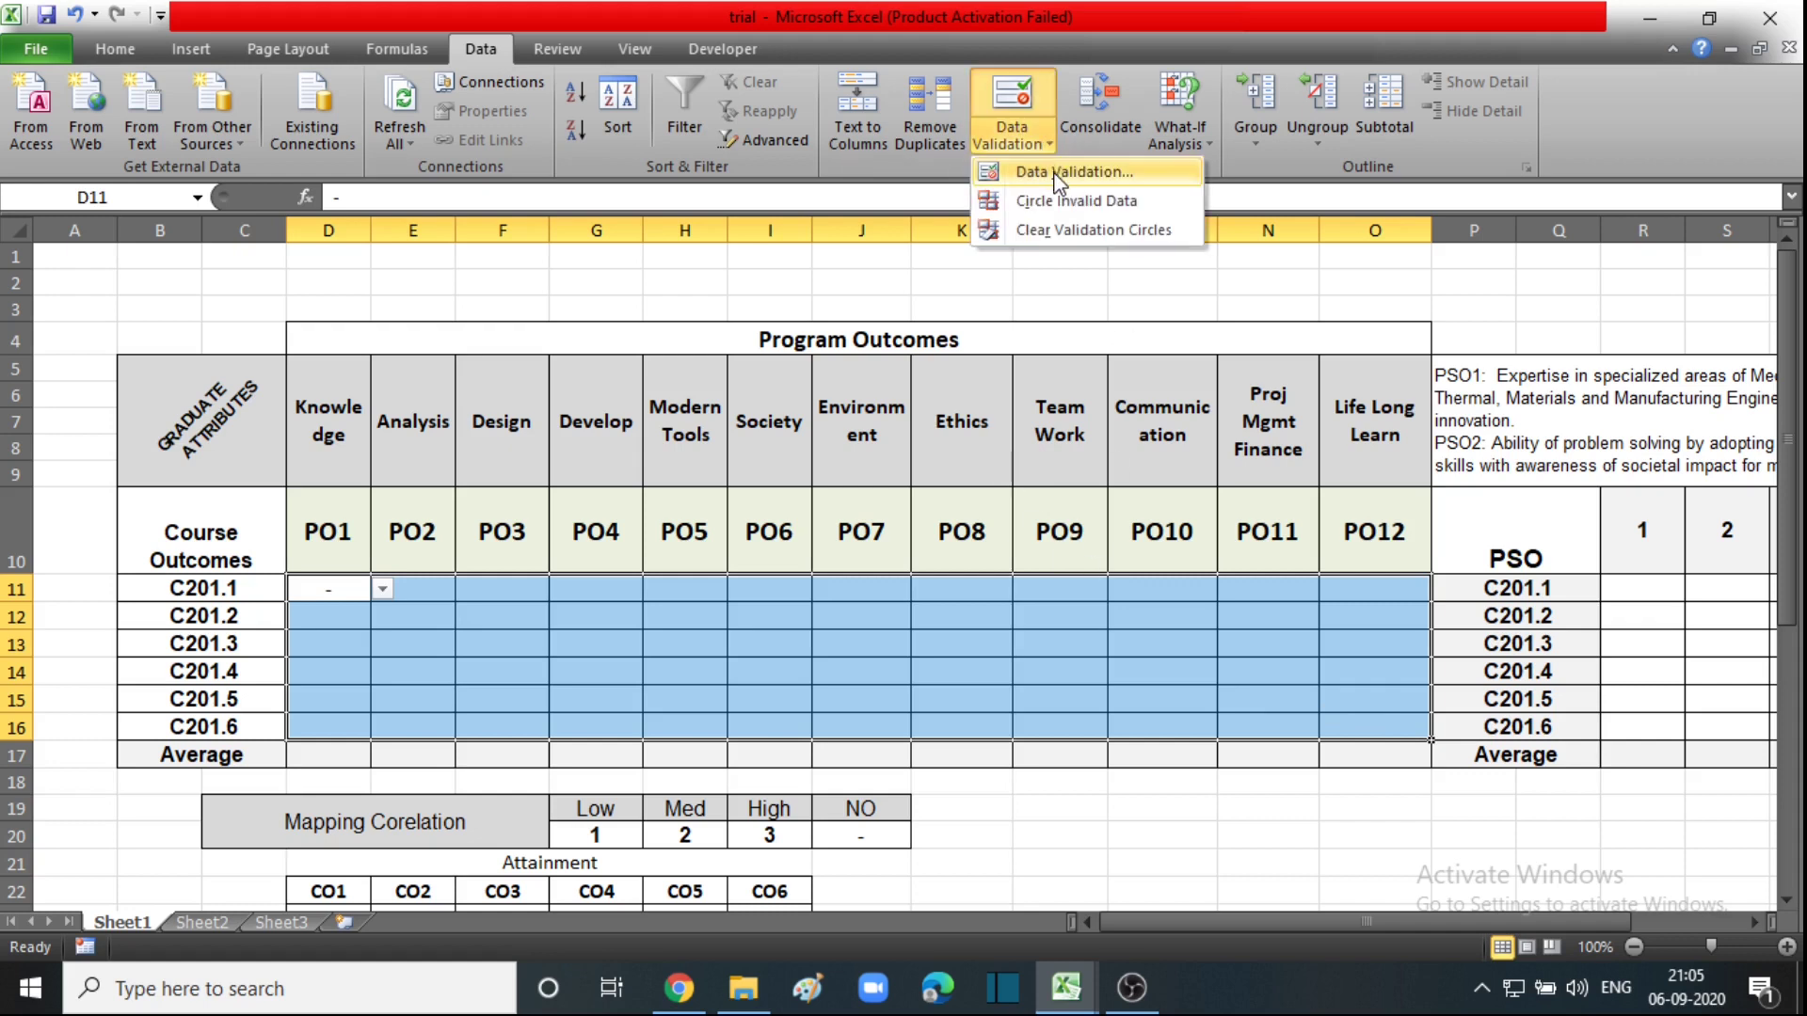
{"action": "left_click", "coordinate": [1062, 171]}
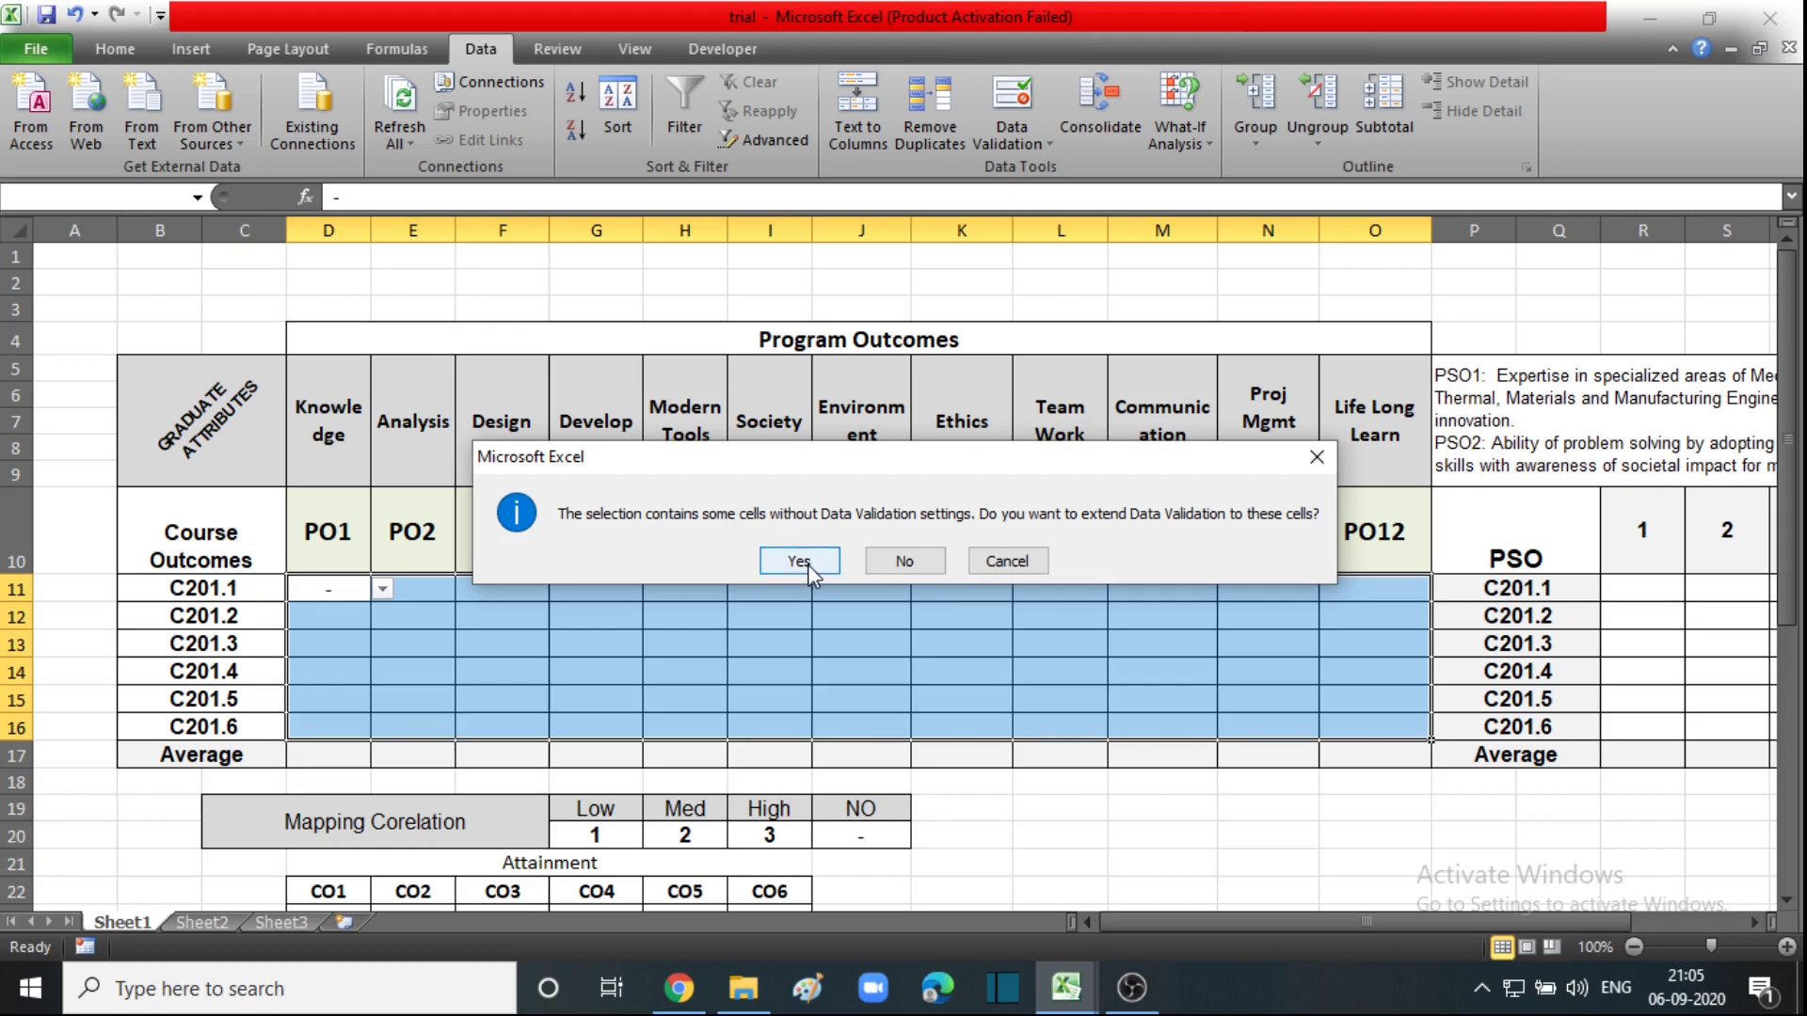
{"action": "left_click", "coordinate": [799, 561]}
{"action": "left_click", "coordinate": [572, 608]}
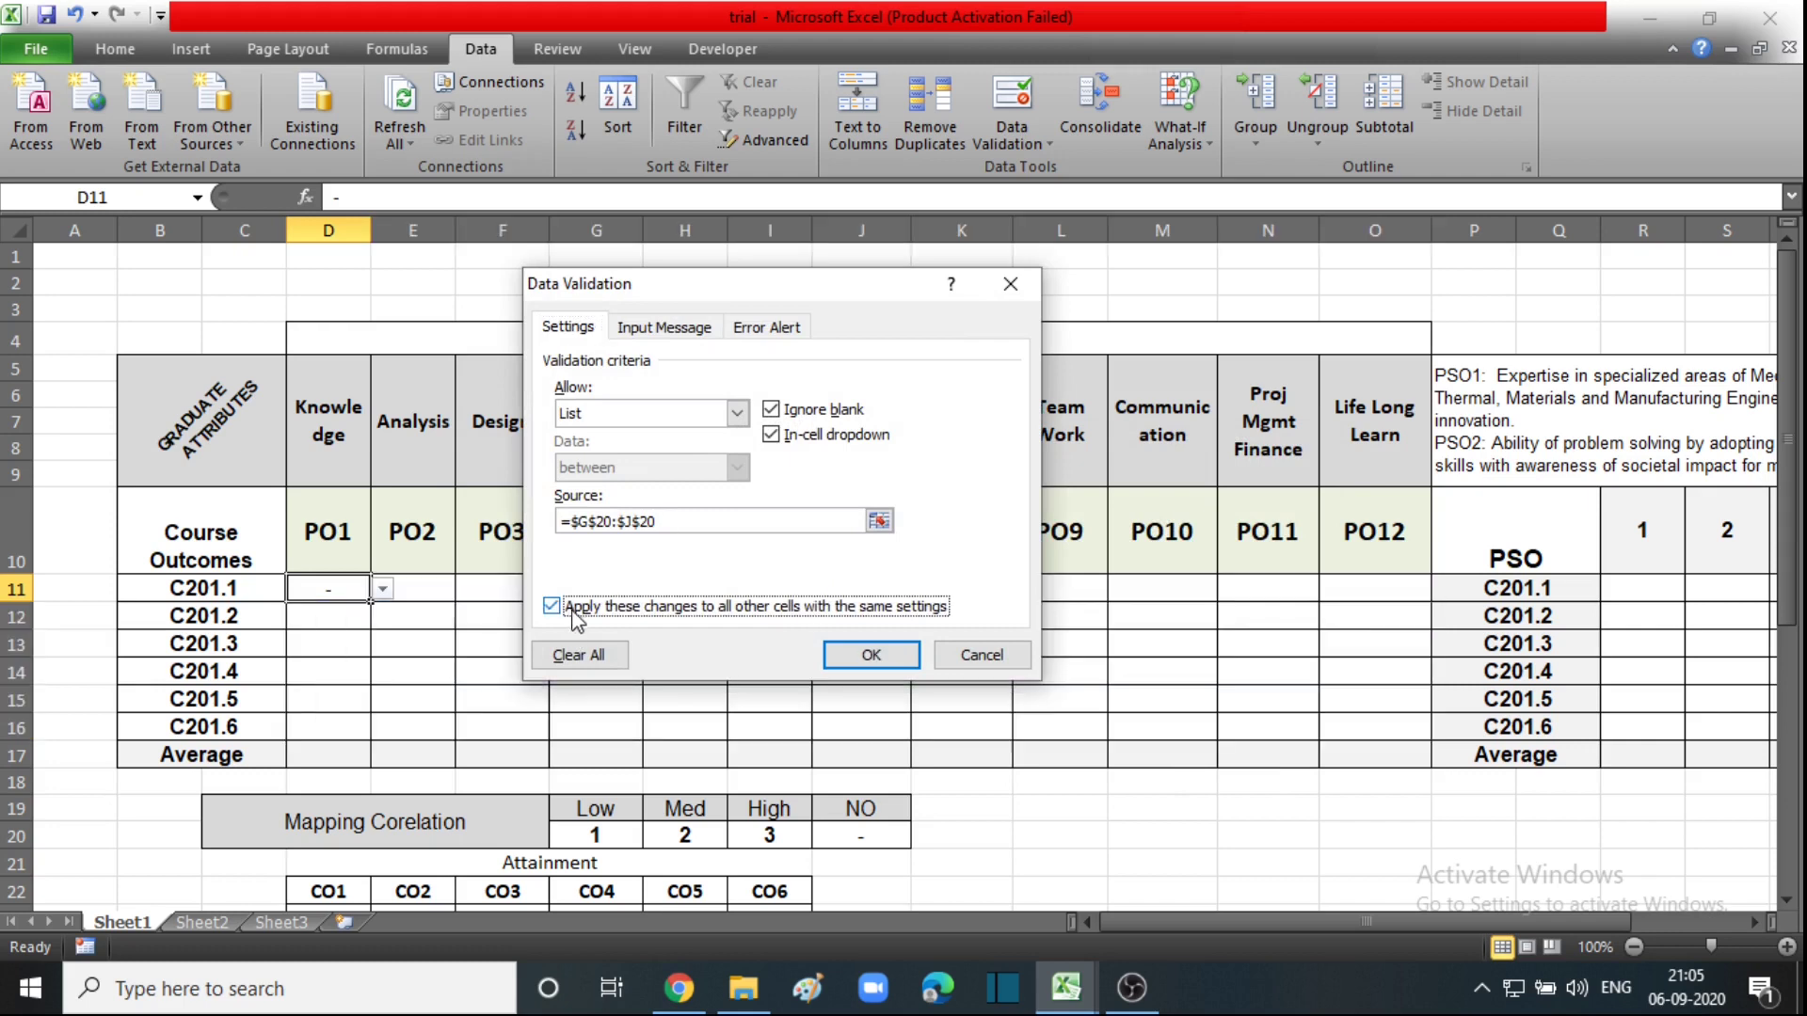
{"action": "left_click", "coordinate": [603, 609]}
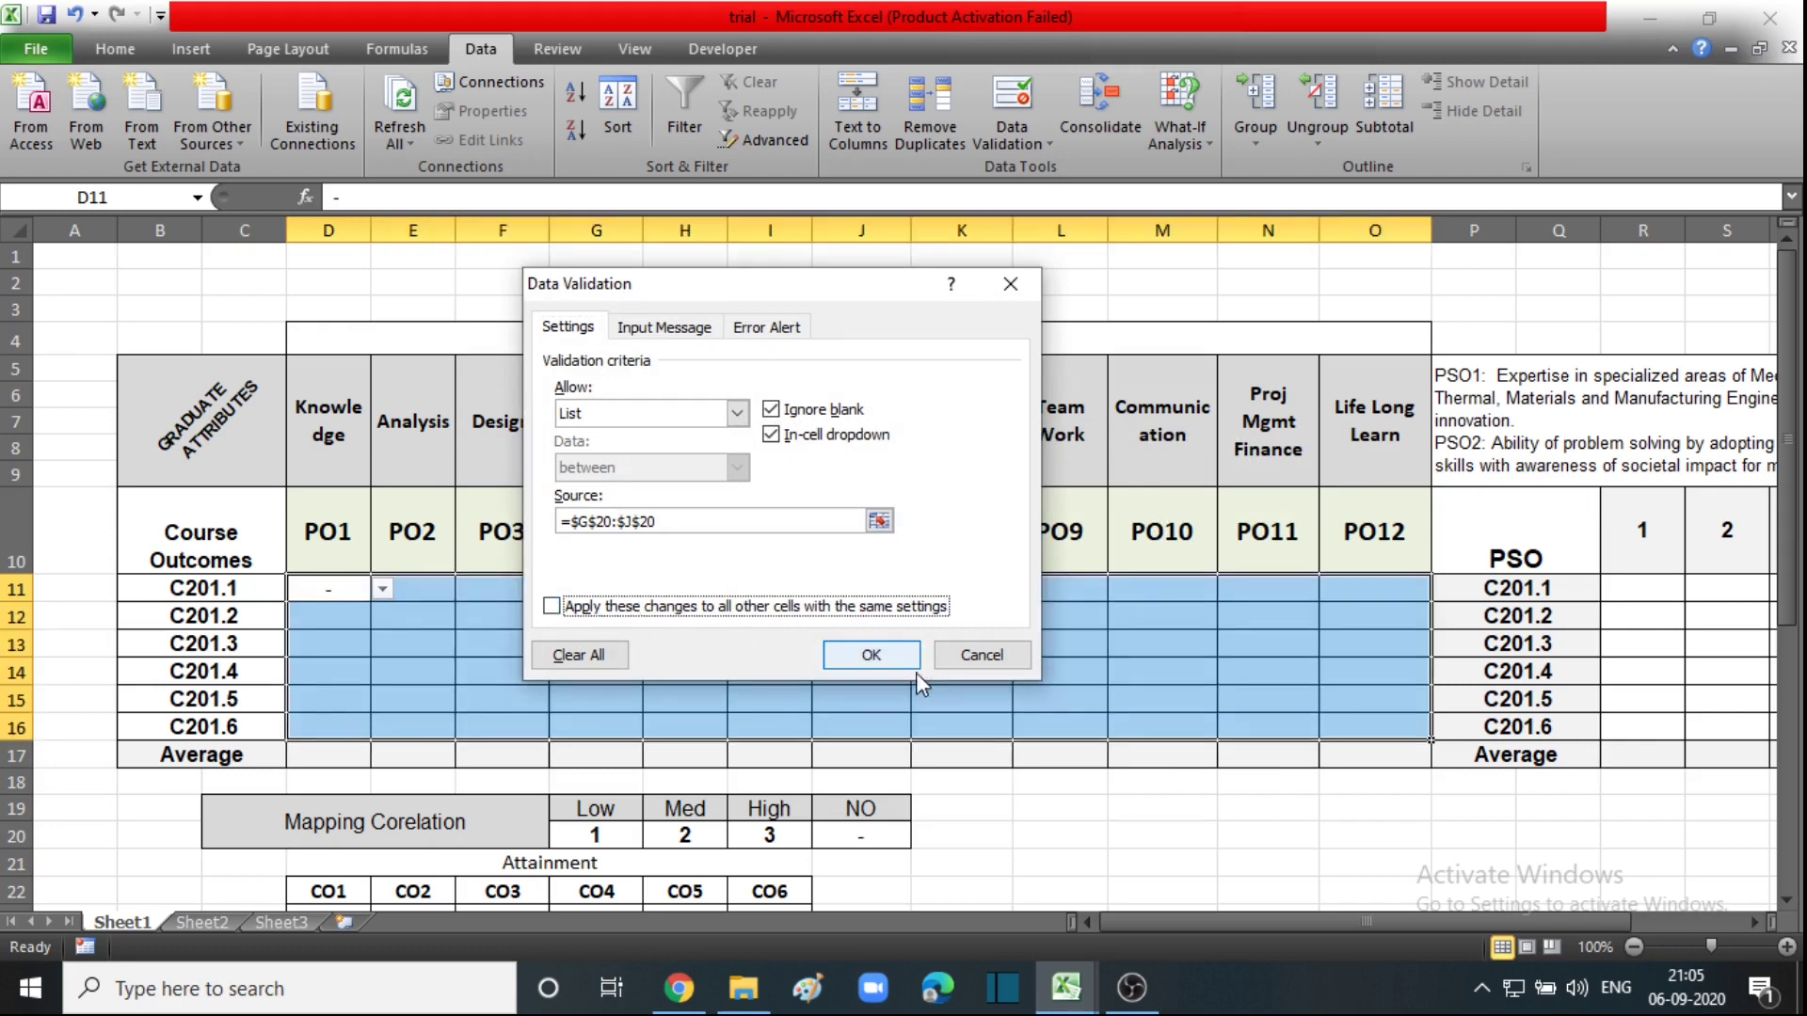
{"action": "left_click", "coordinate": [872, 655]}
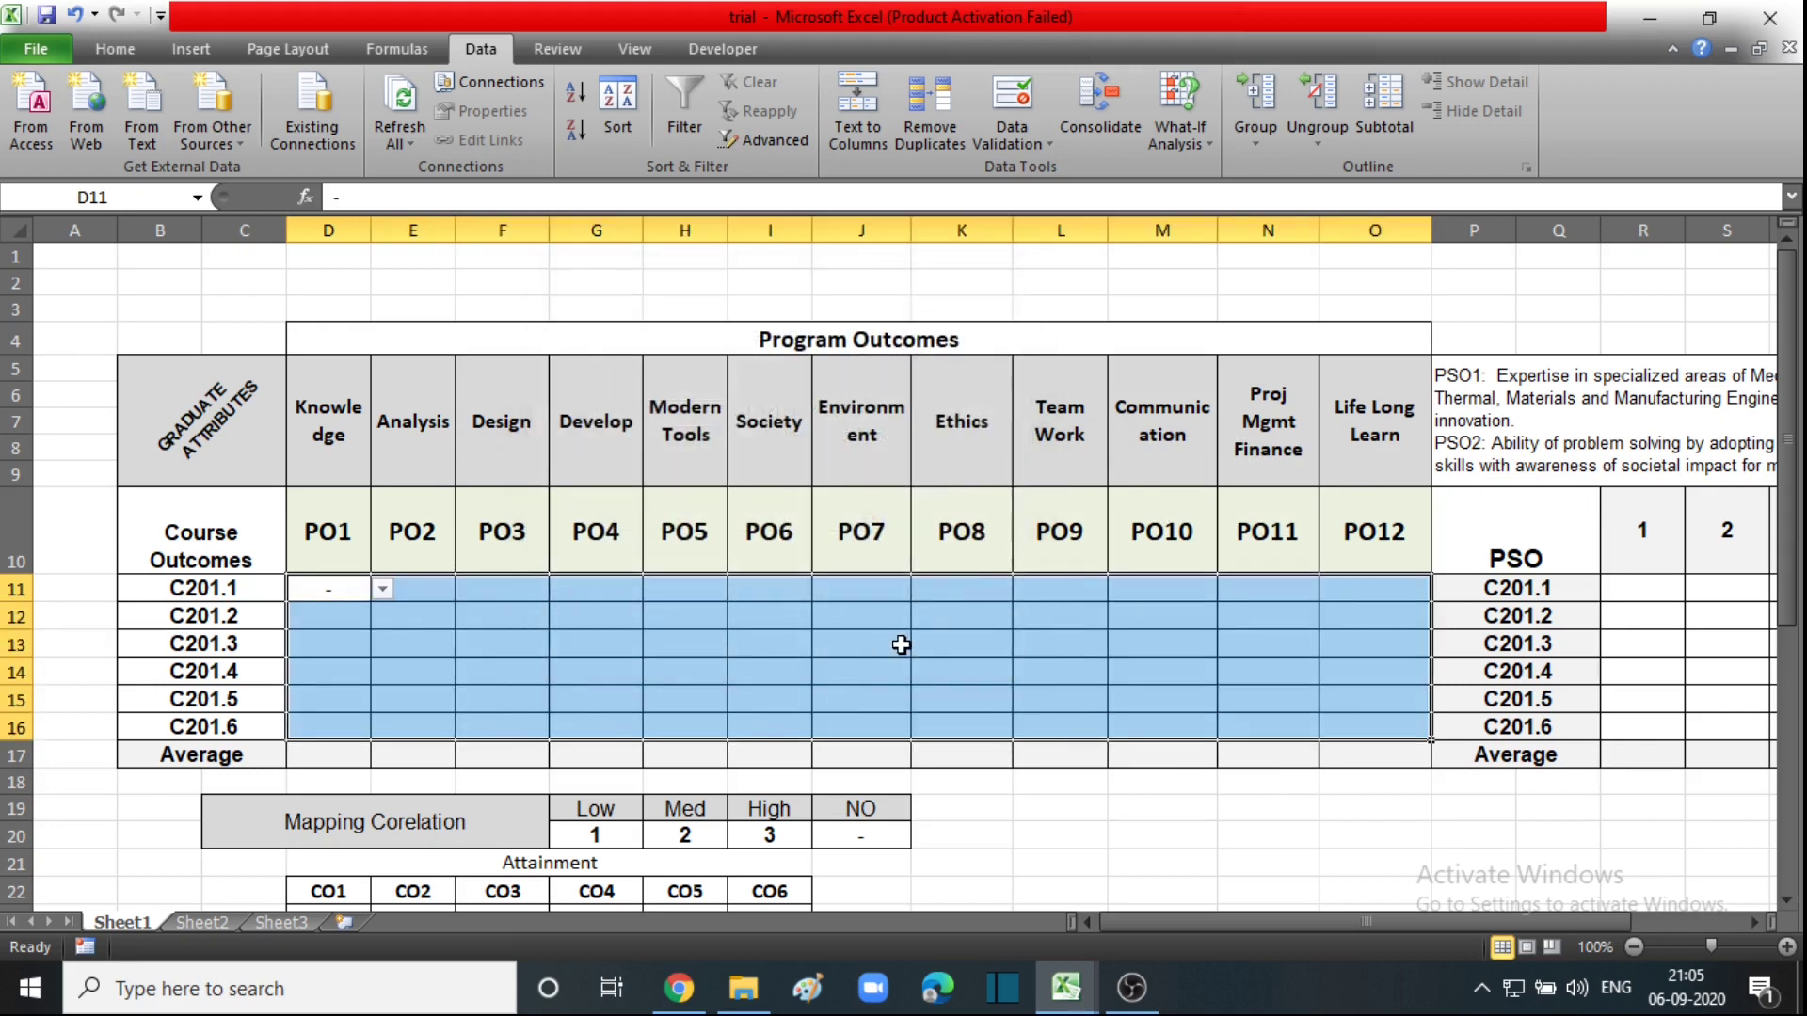
Choose 3 from the dropdown list for C201.1 under PO2.
{"action": "left_click", "coordinate": [689, 639]}
{"action": "left_click", "coordinate": [602, 619]}
{"action": "left_click", "coordinate": [398, 593]}
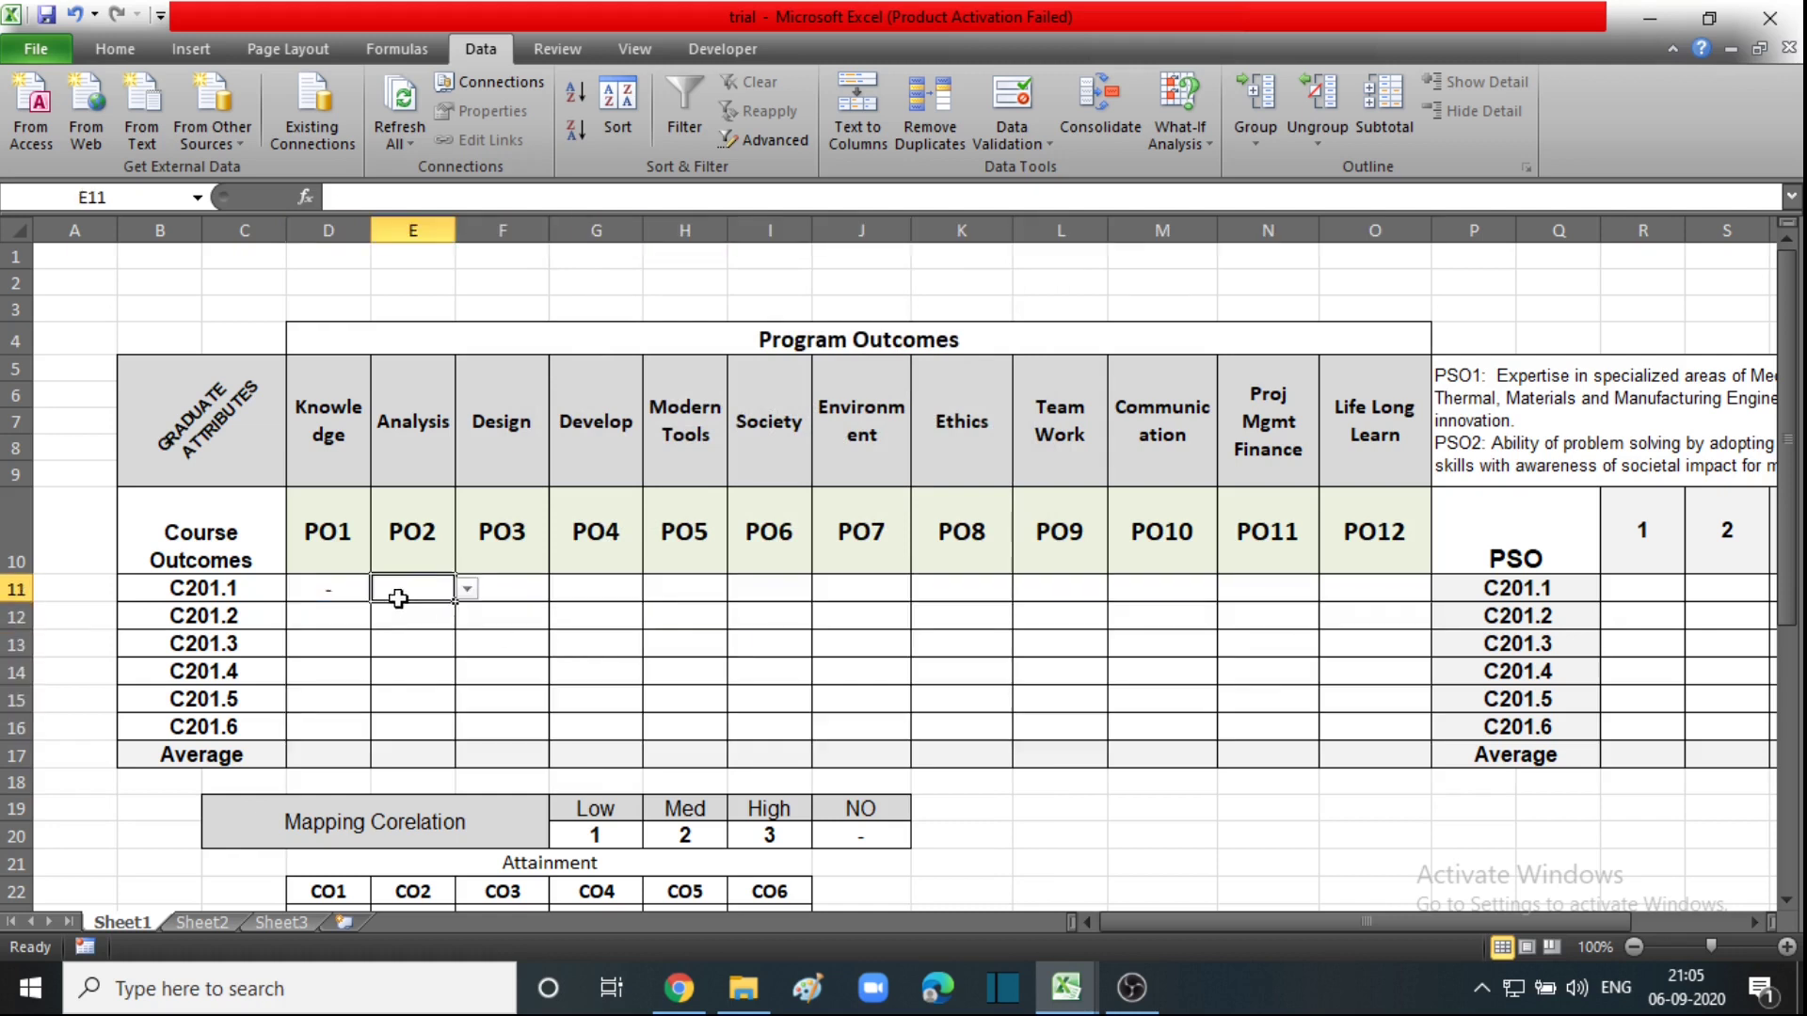
{"action": "left_click", "coordinate": [467, 588]}
{"action": "left_click", "coordinate": [414, 648]}
{"action": "left_click", "coordinate": [415, 648]}
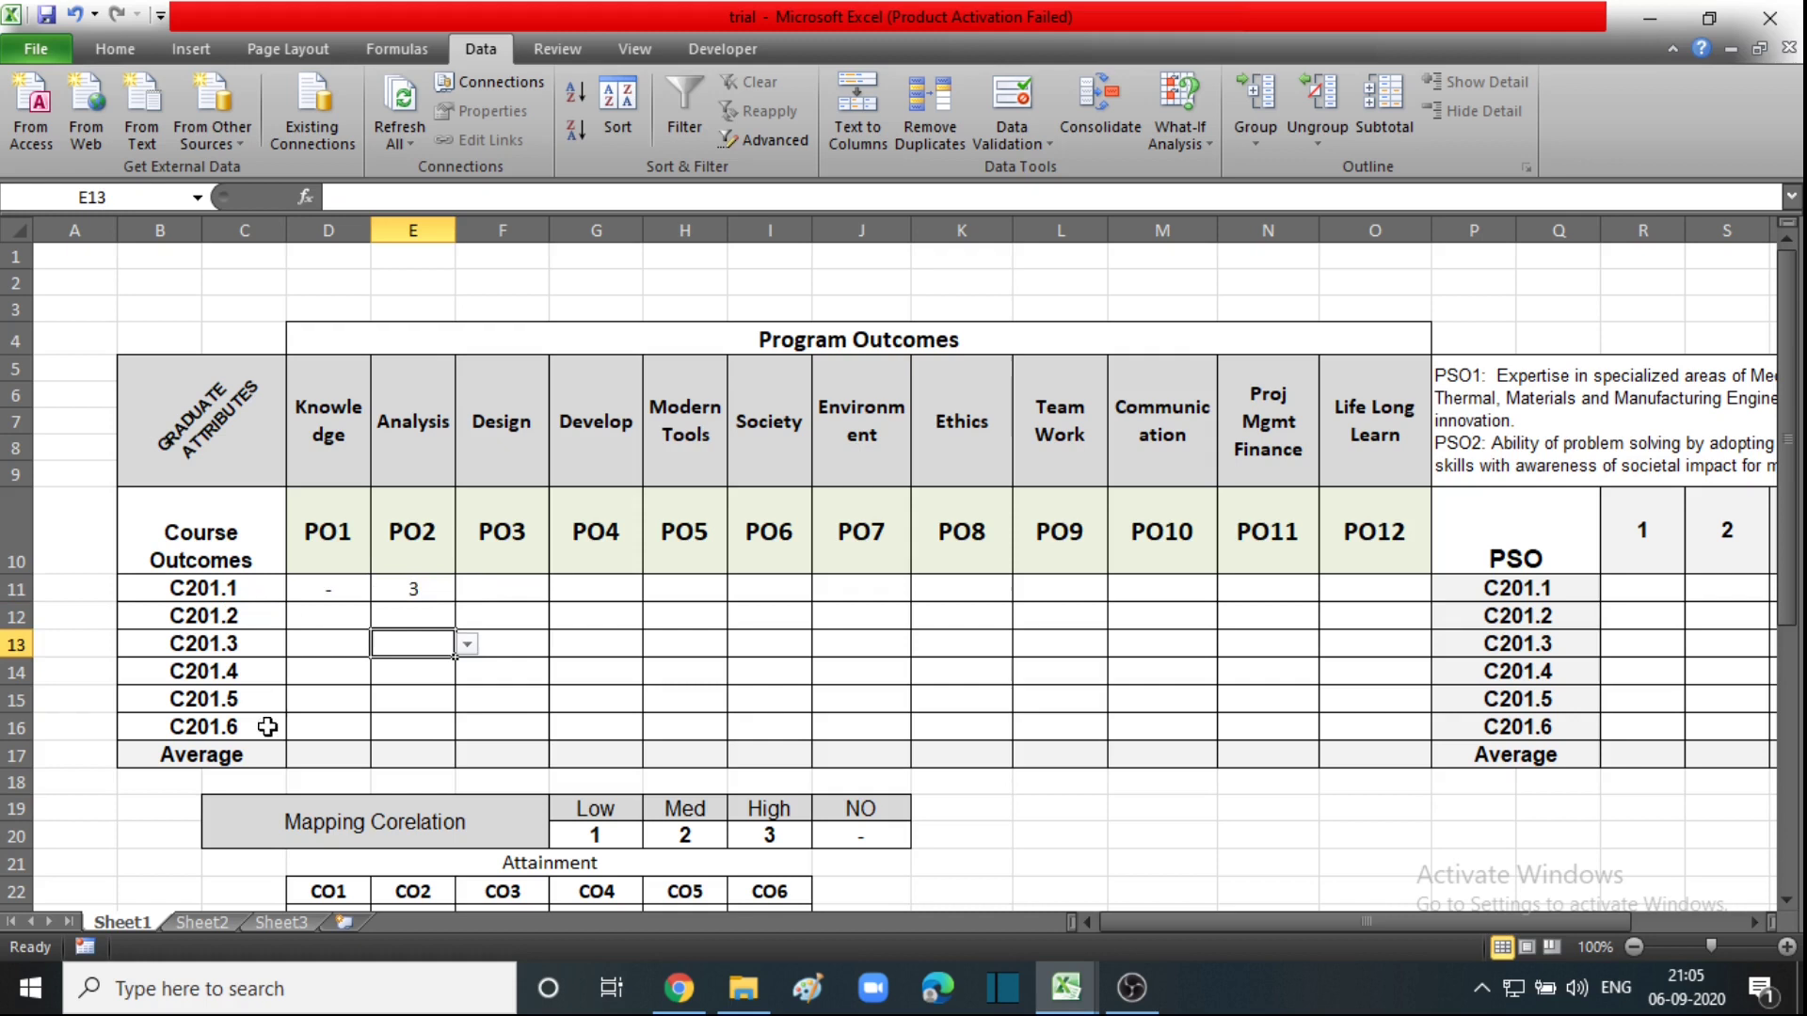
{"action": "left_click", "coordinate": [414, 590]}
{"action": "left_click", "coordinate": [467, 588]}
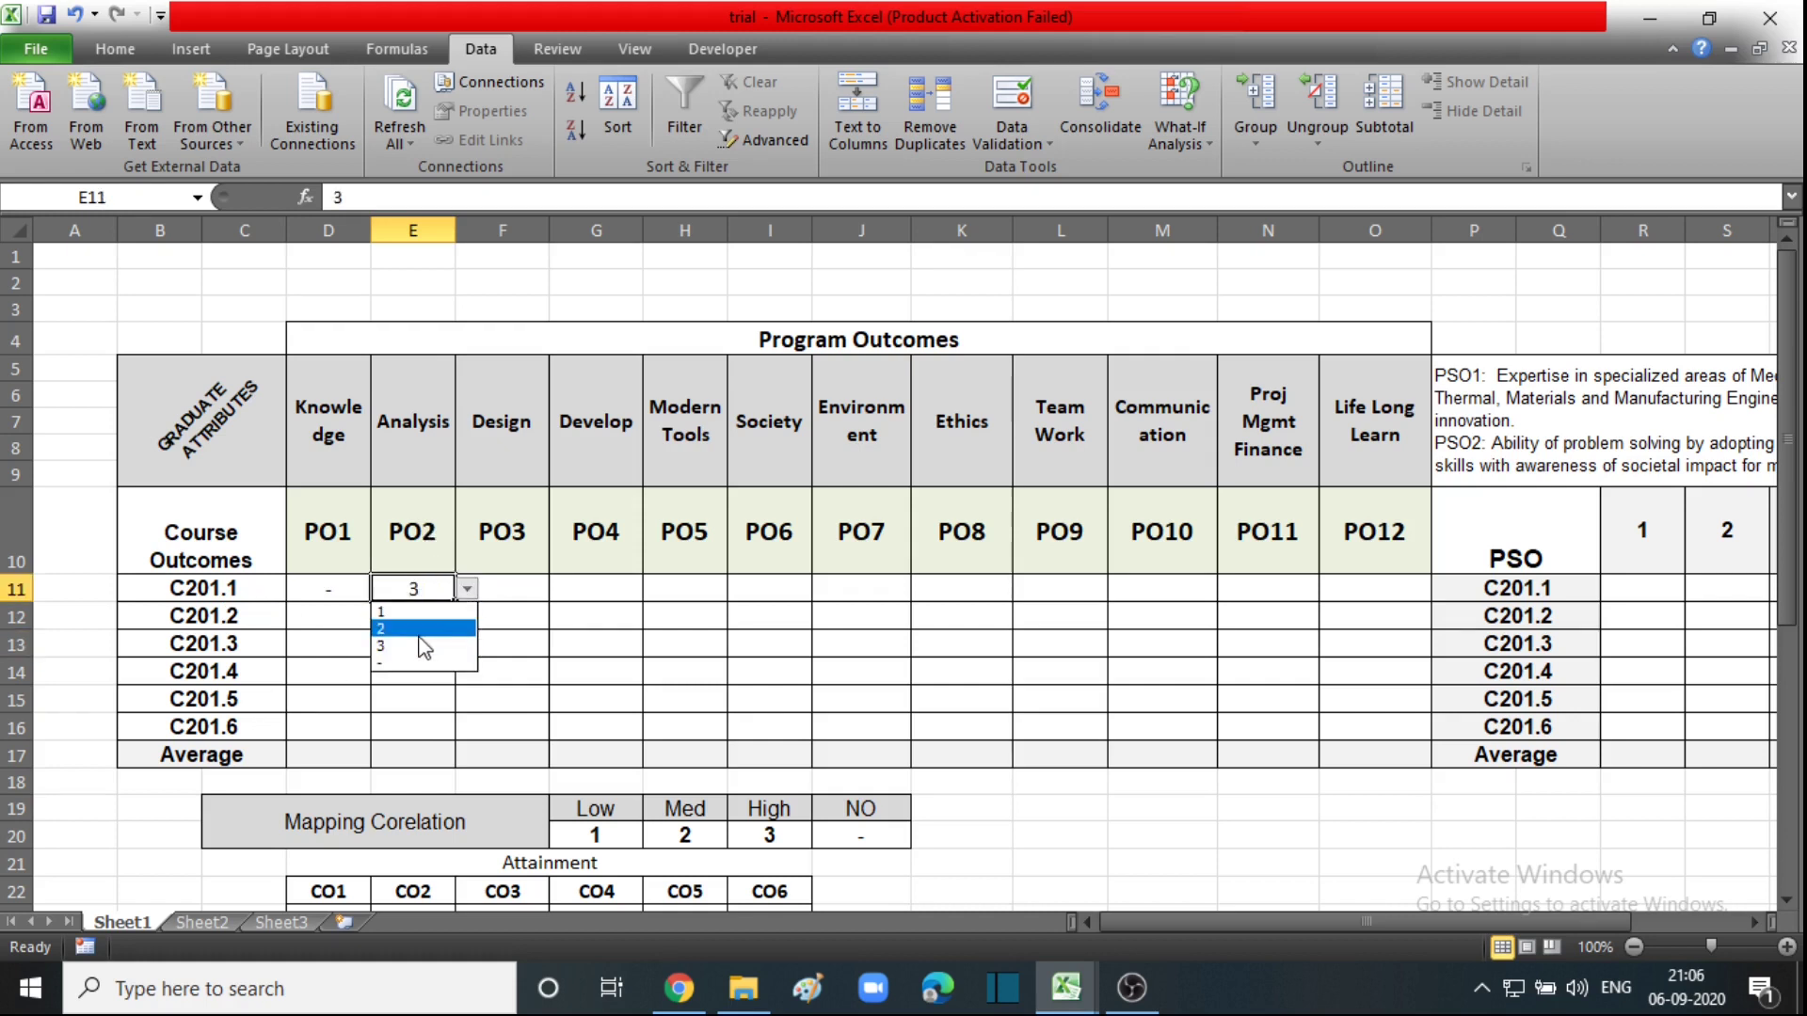
Choose 3 from the dropdown list for C201.3 under PO3.
{"action": "left_click", "coordinate": [528, 636]}
{"action": "left_click", "coordinate": [562, 646]}
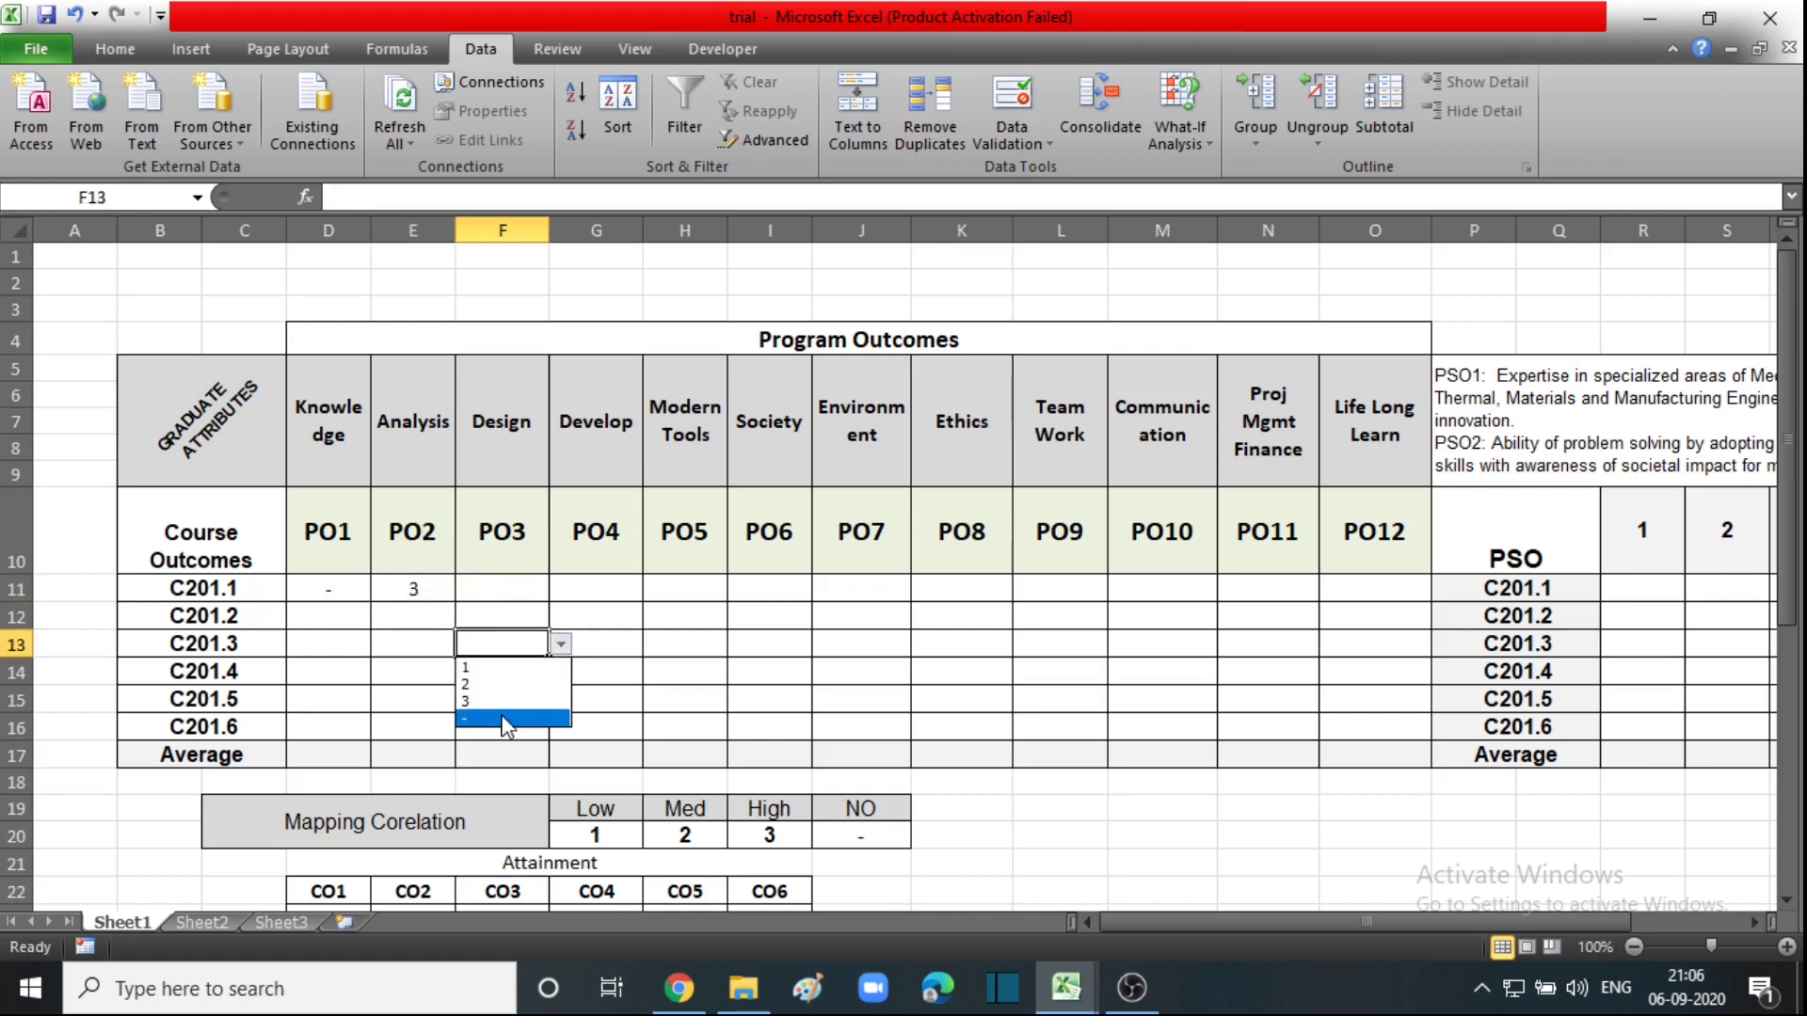
{"action": "left_click", "coordinate": [496, 706]}
{"action": "left_click", "coordinate": [767, 644]}
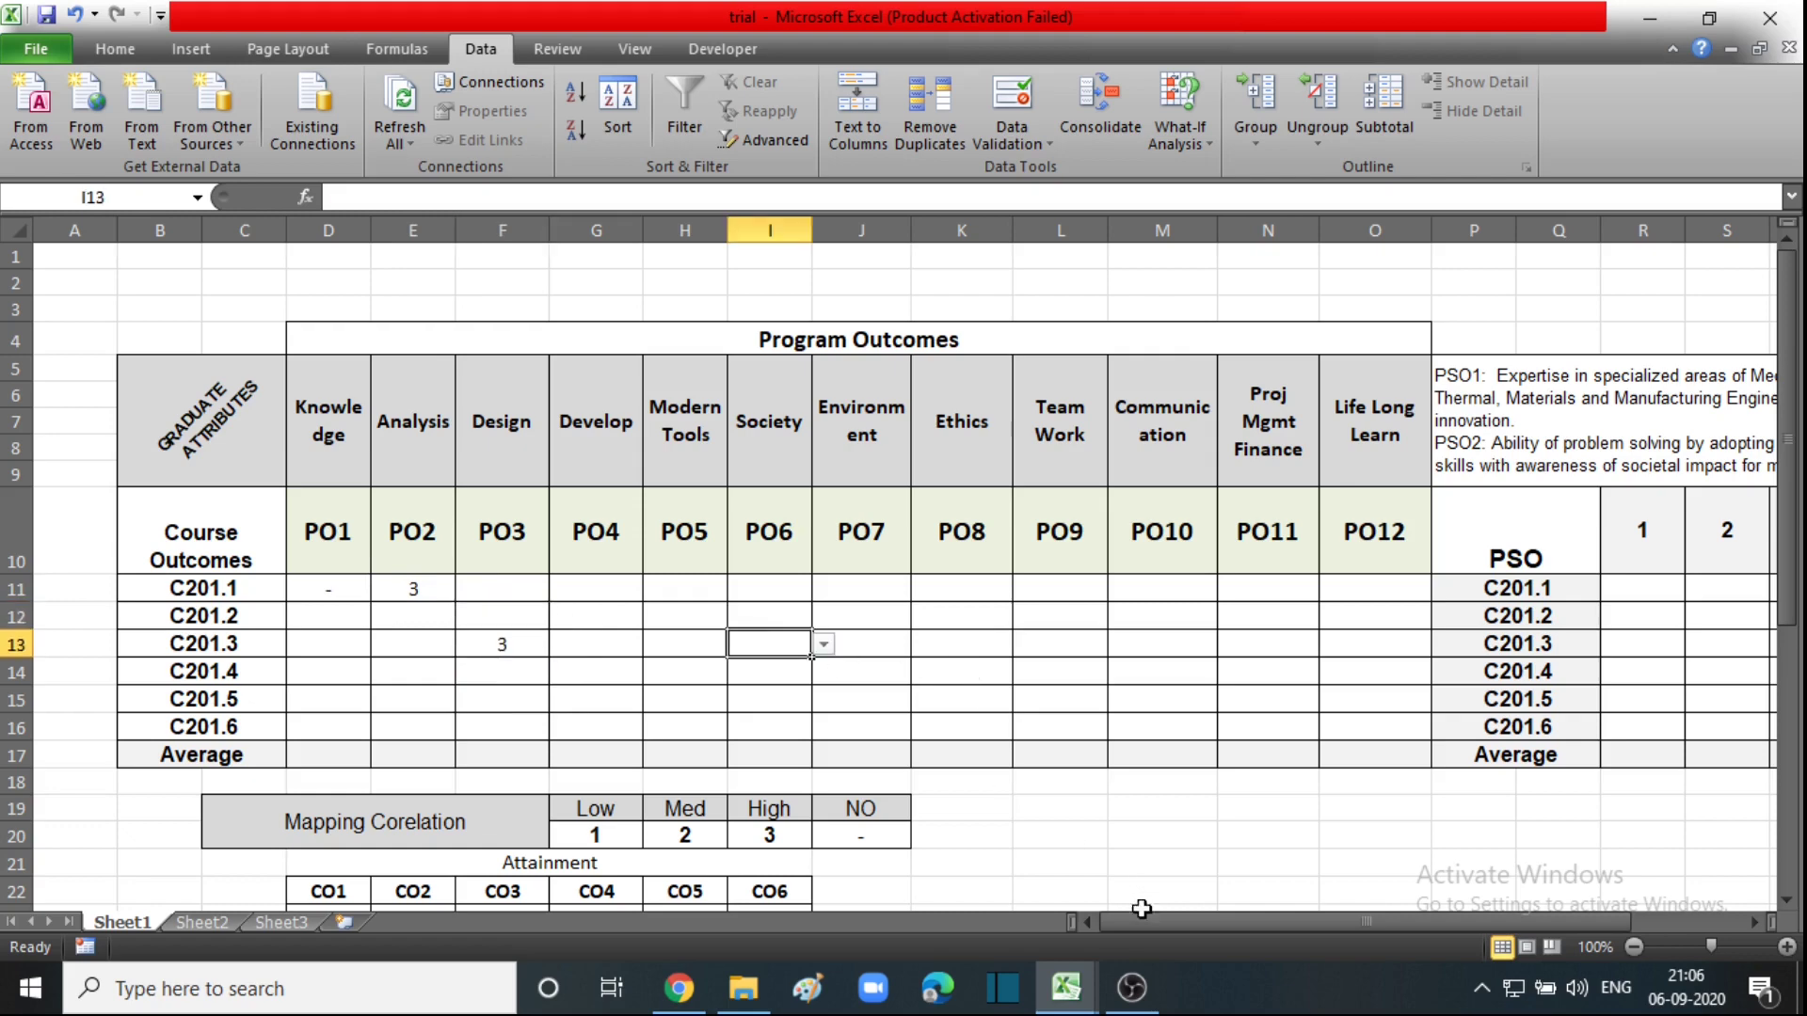
Add list validation with the source =$G$20:$J$20 to the C201.1–C201.6 cells under PSO 1–4 (R11:U16).
{"action": "left_click_drag", "start_coordinate": [1167, 922], "coordinate": [1204, 919]}
{"action": "left_click_drag", "start_coordinate": [1355, 922], "coordinate": [1412, 922]}
{"action": "left_click_drag", "start_coordinate": [1290, 589], "coordinate": [1534, 715]}
{"action": "left_click", "coordinate": [1021, 151]}
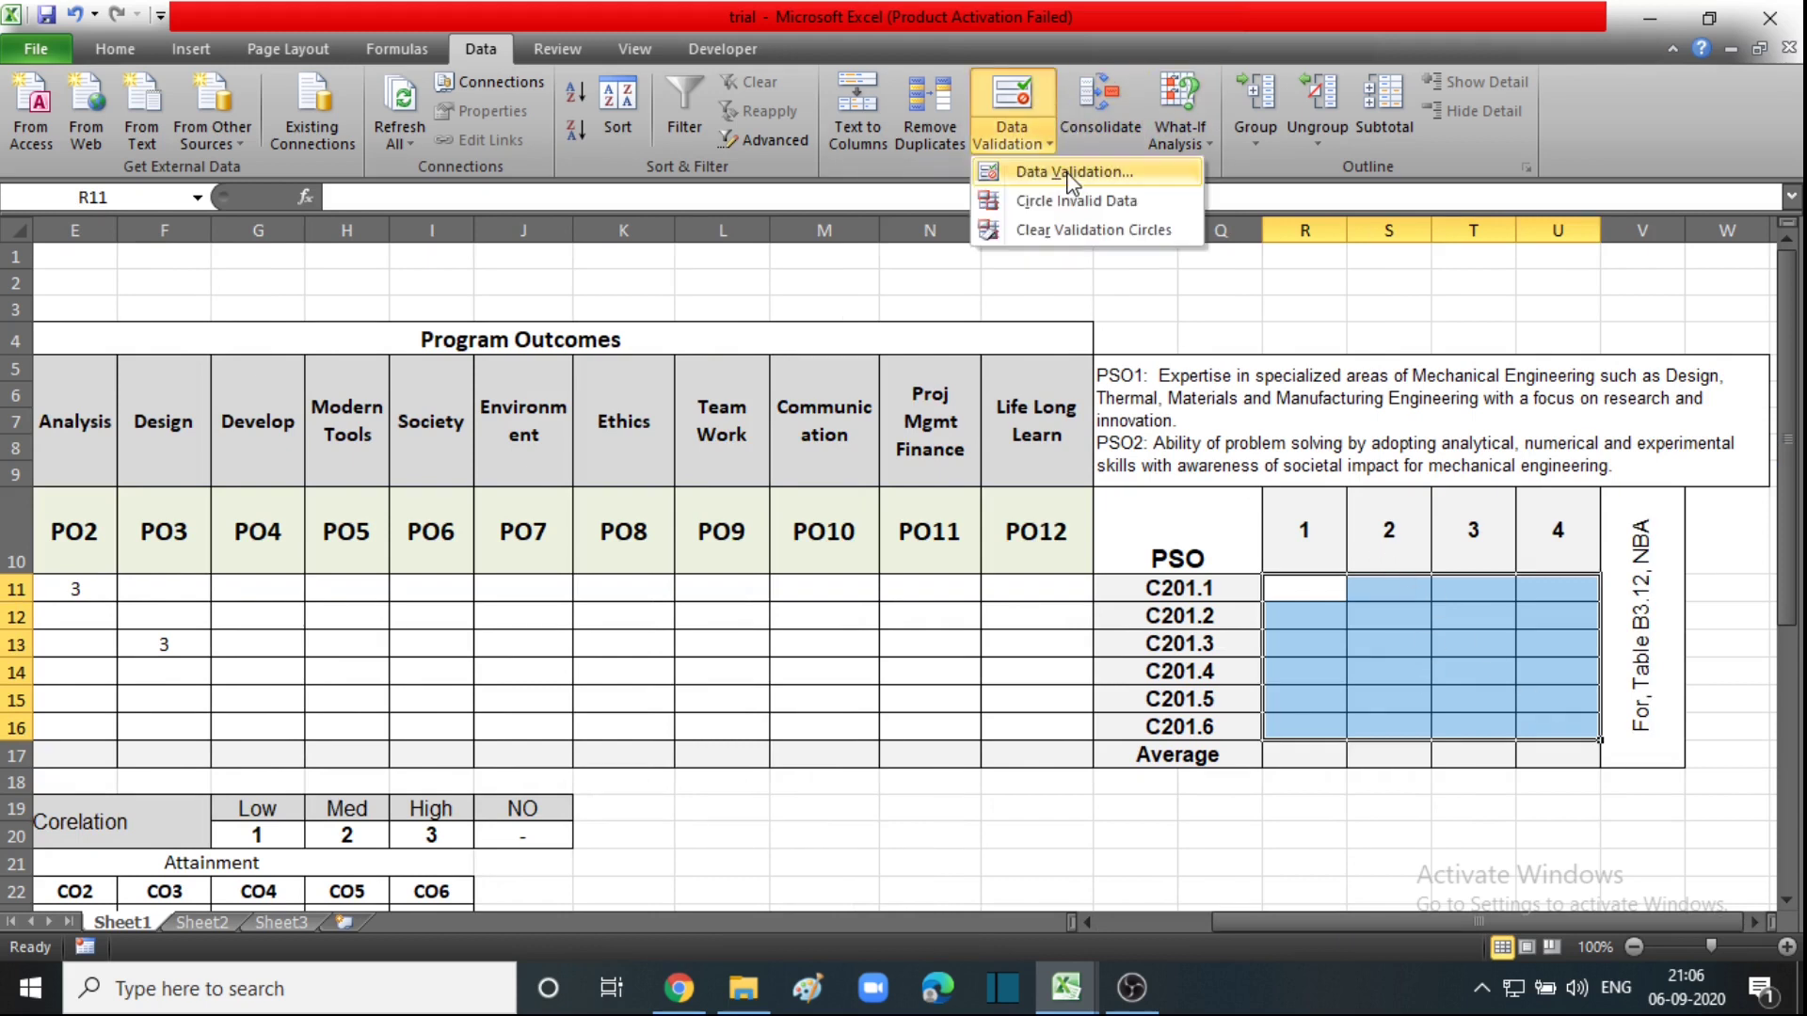
{"action": "left_click", "coordinate": [1035, 174]}
{"action": "left_click", "coordinate": [737, 414]}
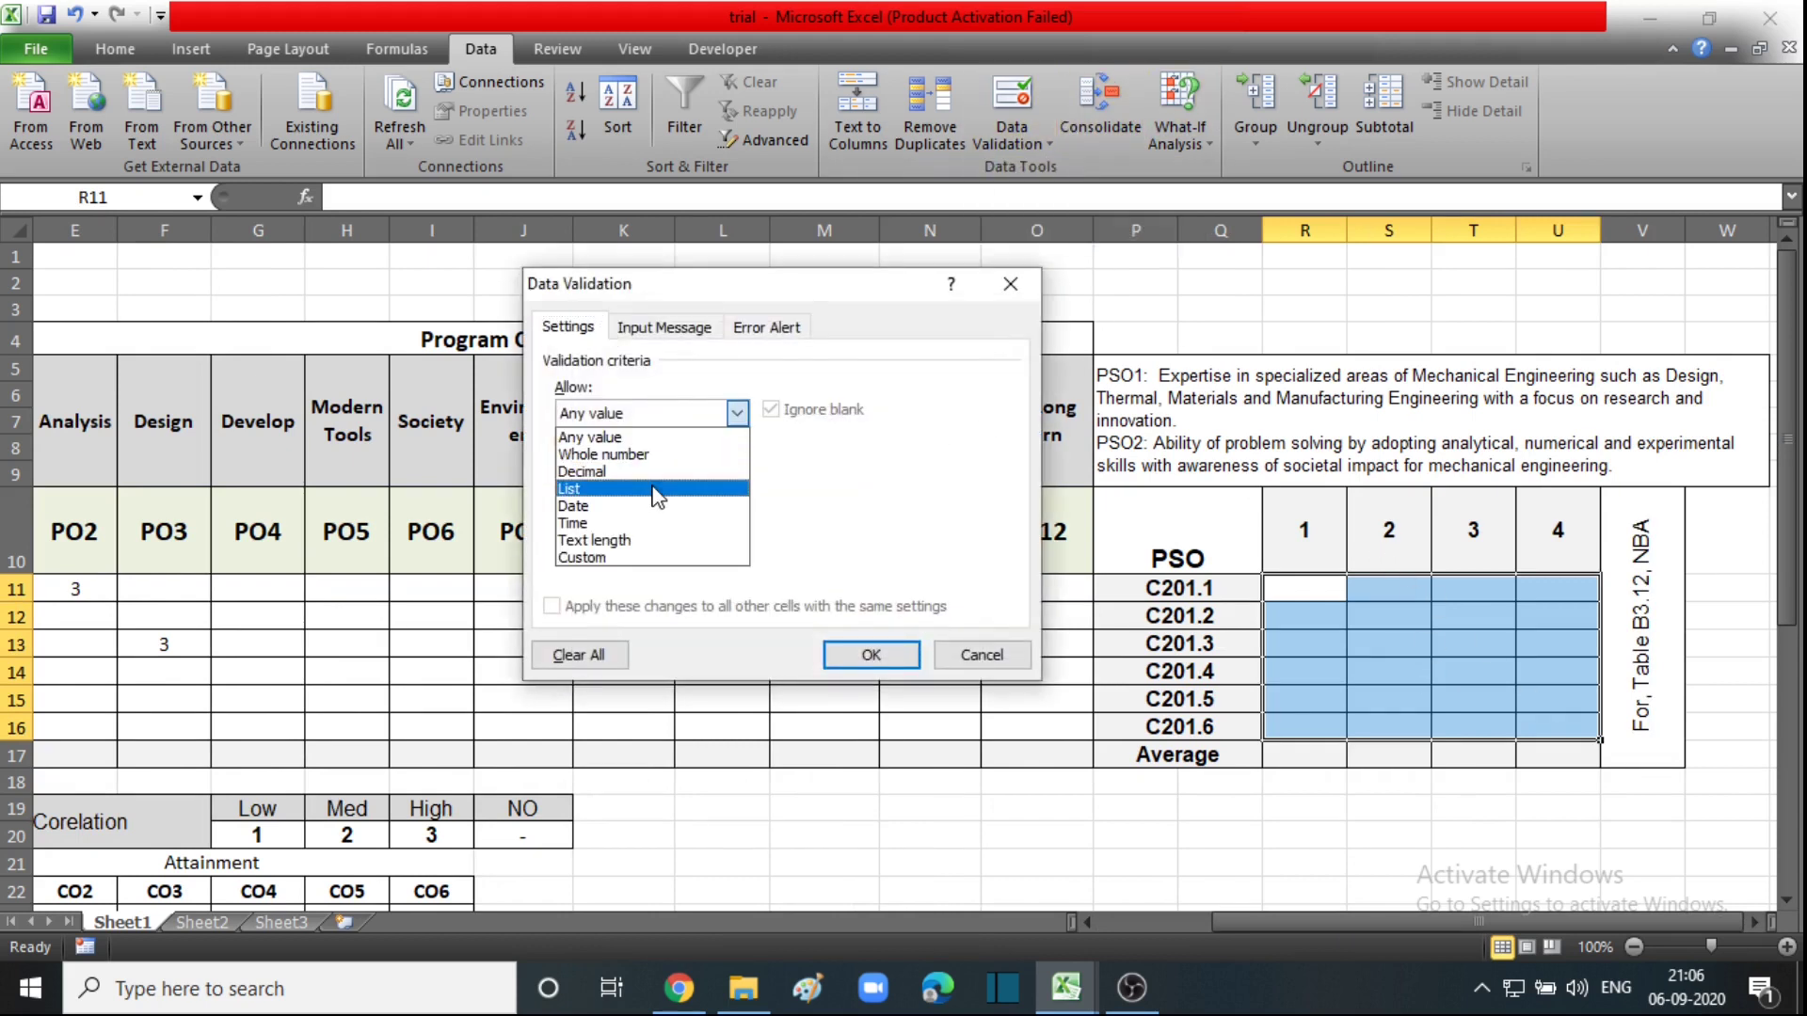
{"action": "left_click", "coordinate": [647, 486]}
{"action": "left_click", "coordinate": [636, 521]}
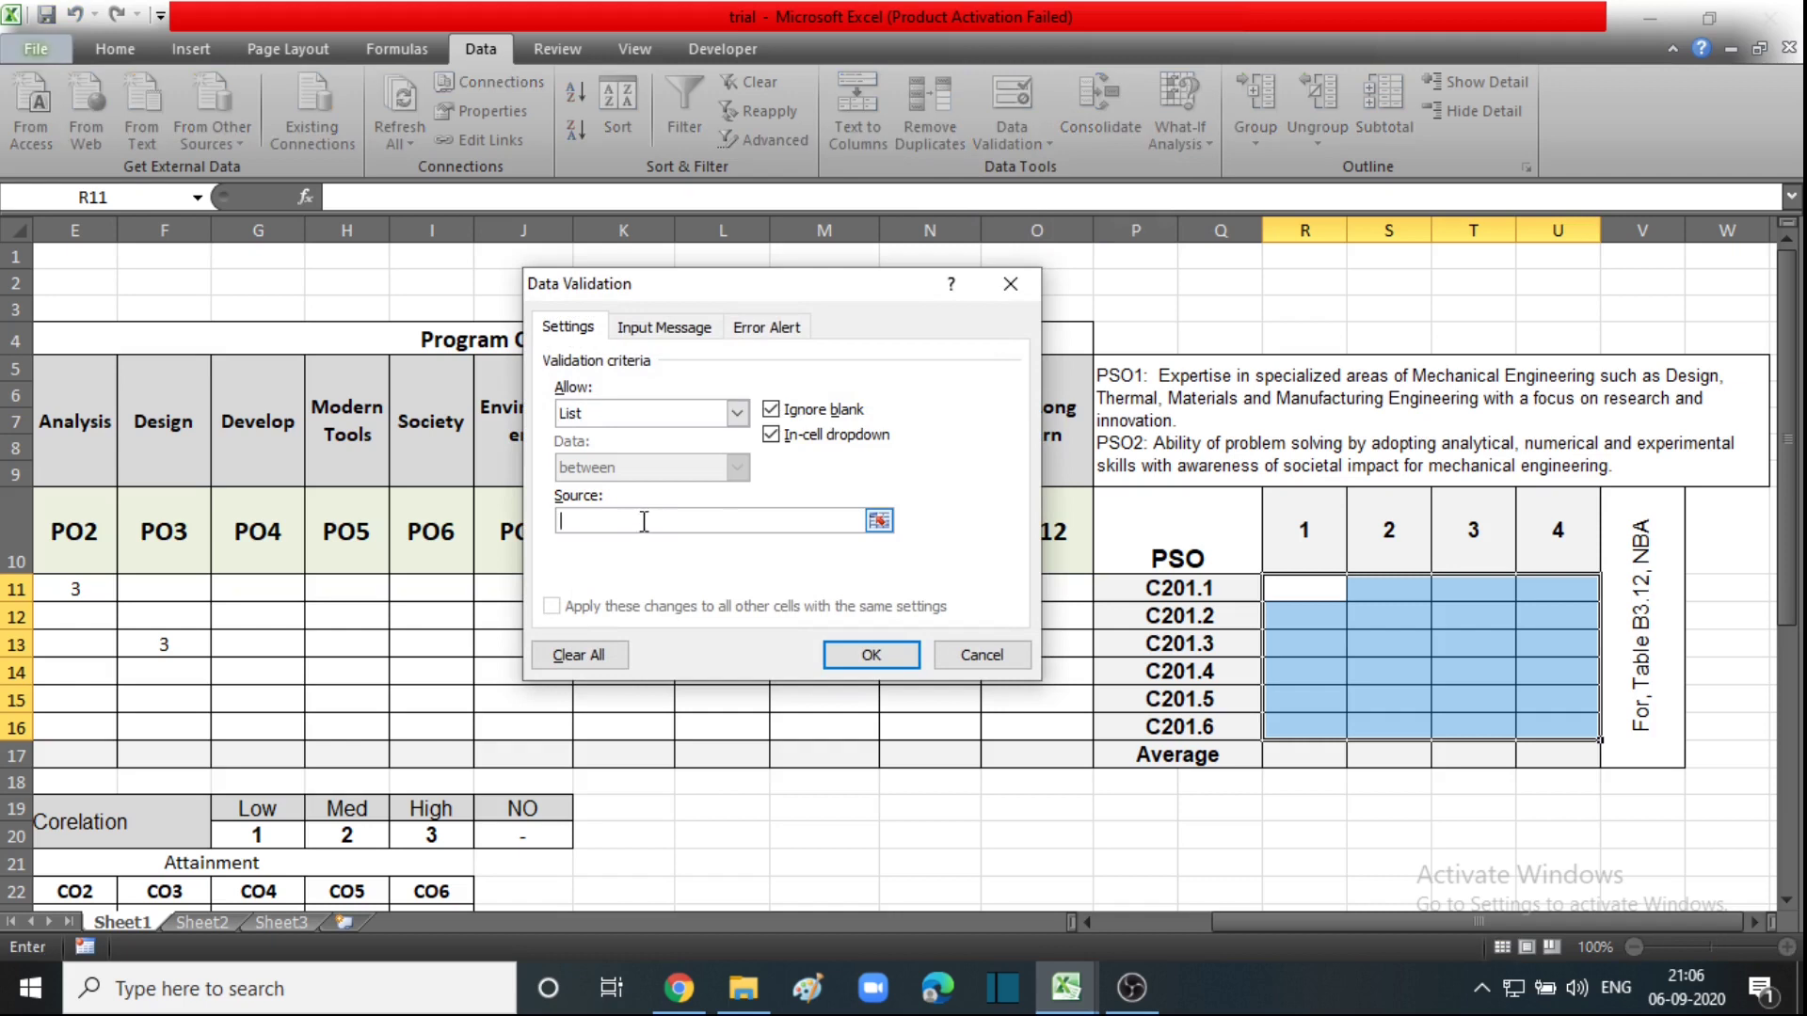
{"action": "left_click_drag", "start_coordinate": [269, 836], "coordinate": [524, 836]}
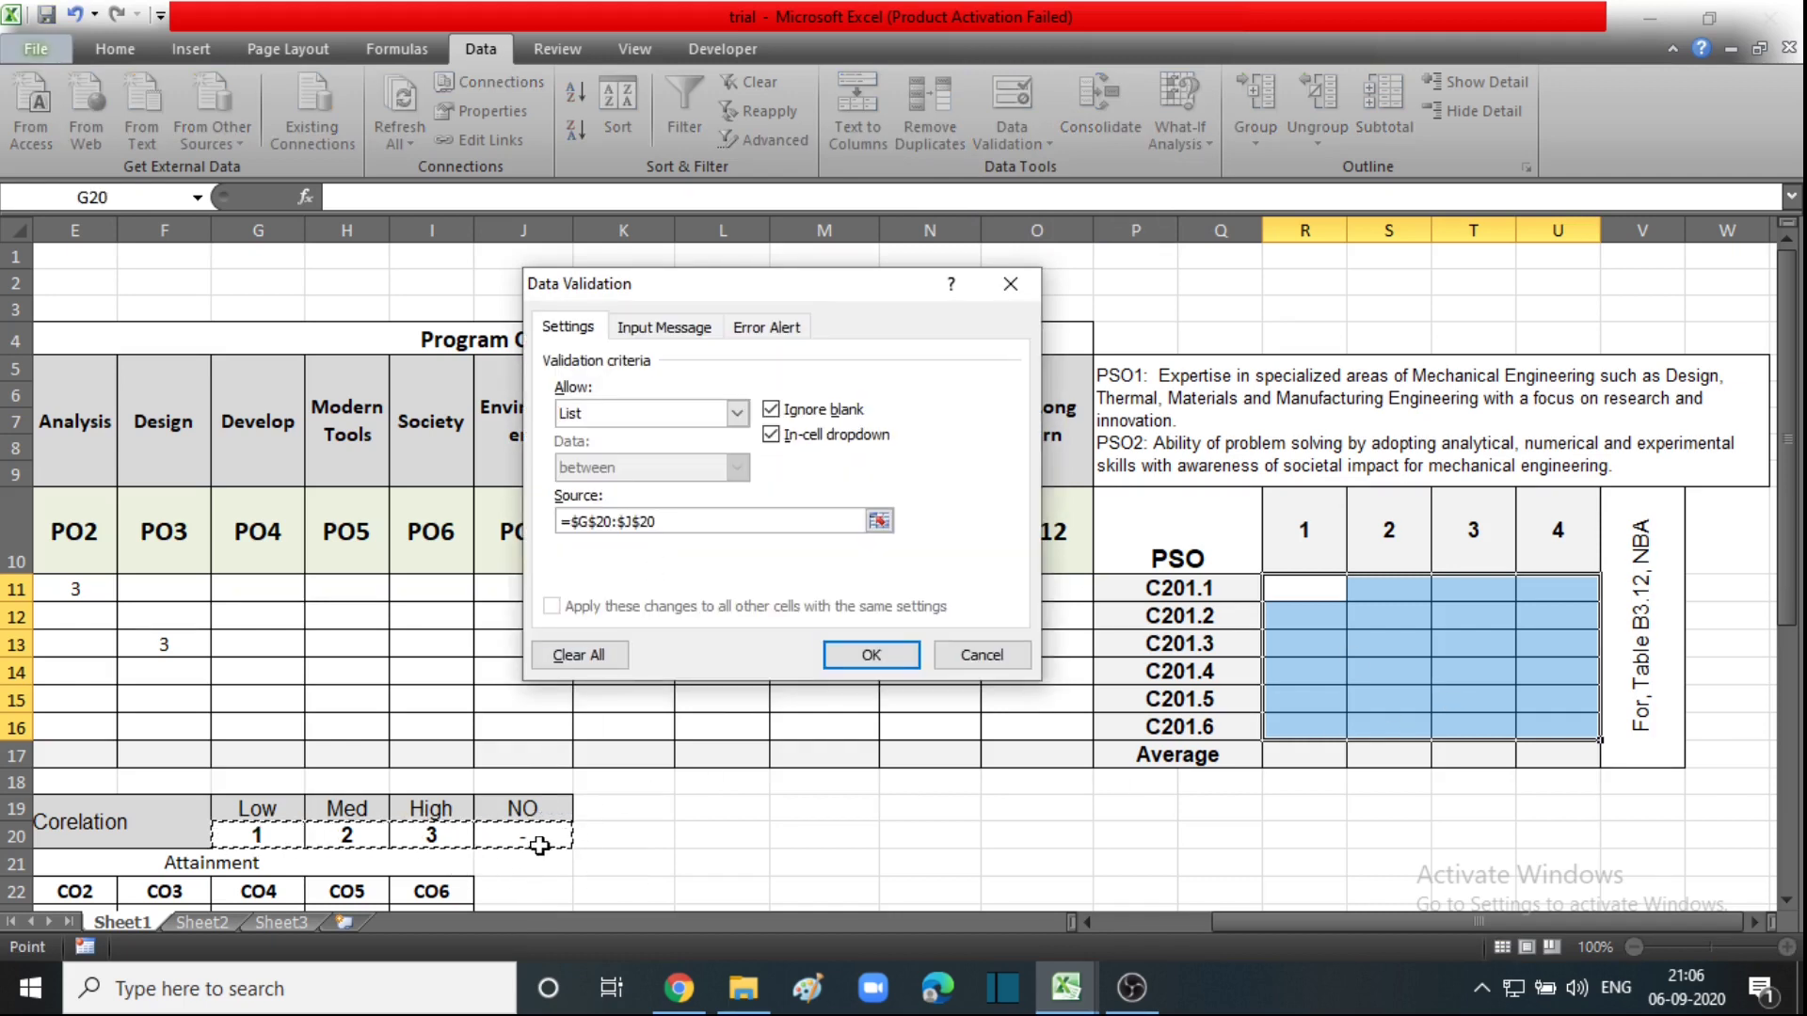
{"action": "left_click", "coordinate": [869, 655]}
{"action": "left_click", "coordinate": [1366, 638]}
Choose 3 from the dropdown lists for C201.1 under PSO 1 and PSO 2.
{"action": "left_click", "coordinate": [1307, 588]}
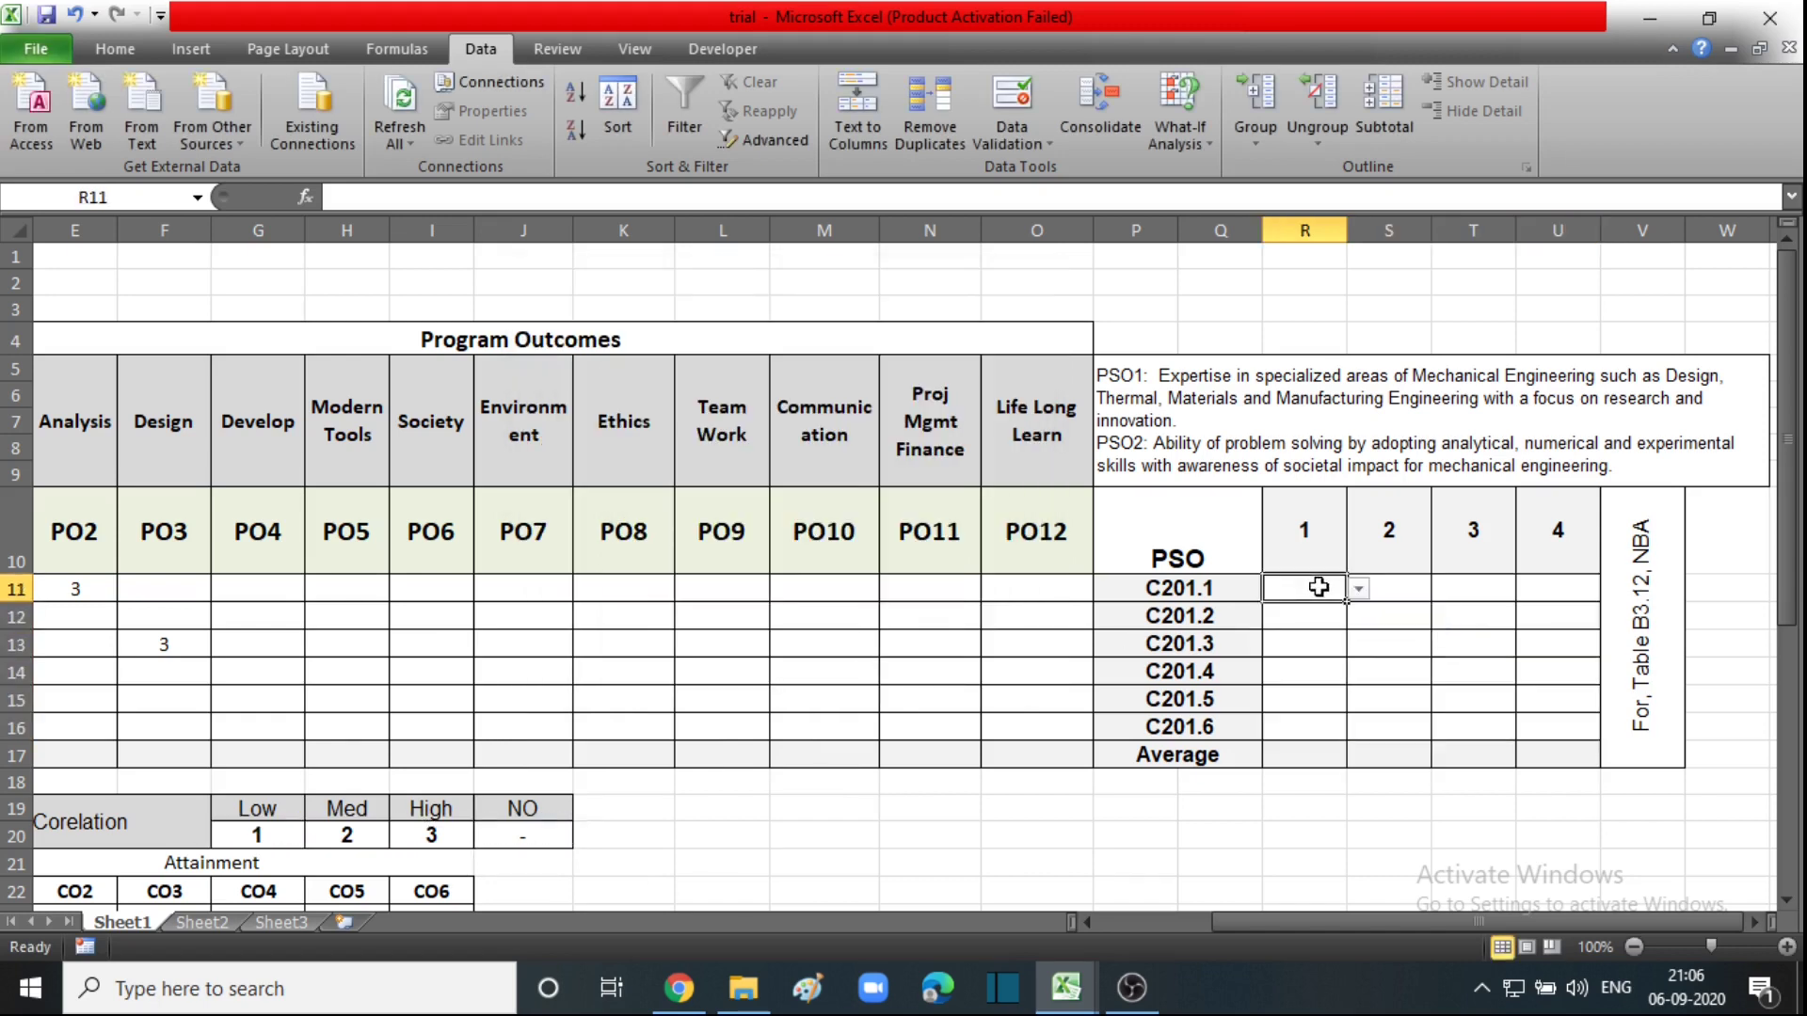
{"action": "left_click", "coordinate": [1358, 588]}
{"action": "left_click", "coordinate": [1319, 647]}
{"action": "left_click", "coordinate": [1407, 641]}
{"action": "left_click", "coordinate": [1411, 588]}
{"action": "left_click", "coordinate": [1443, 589]}
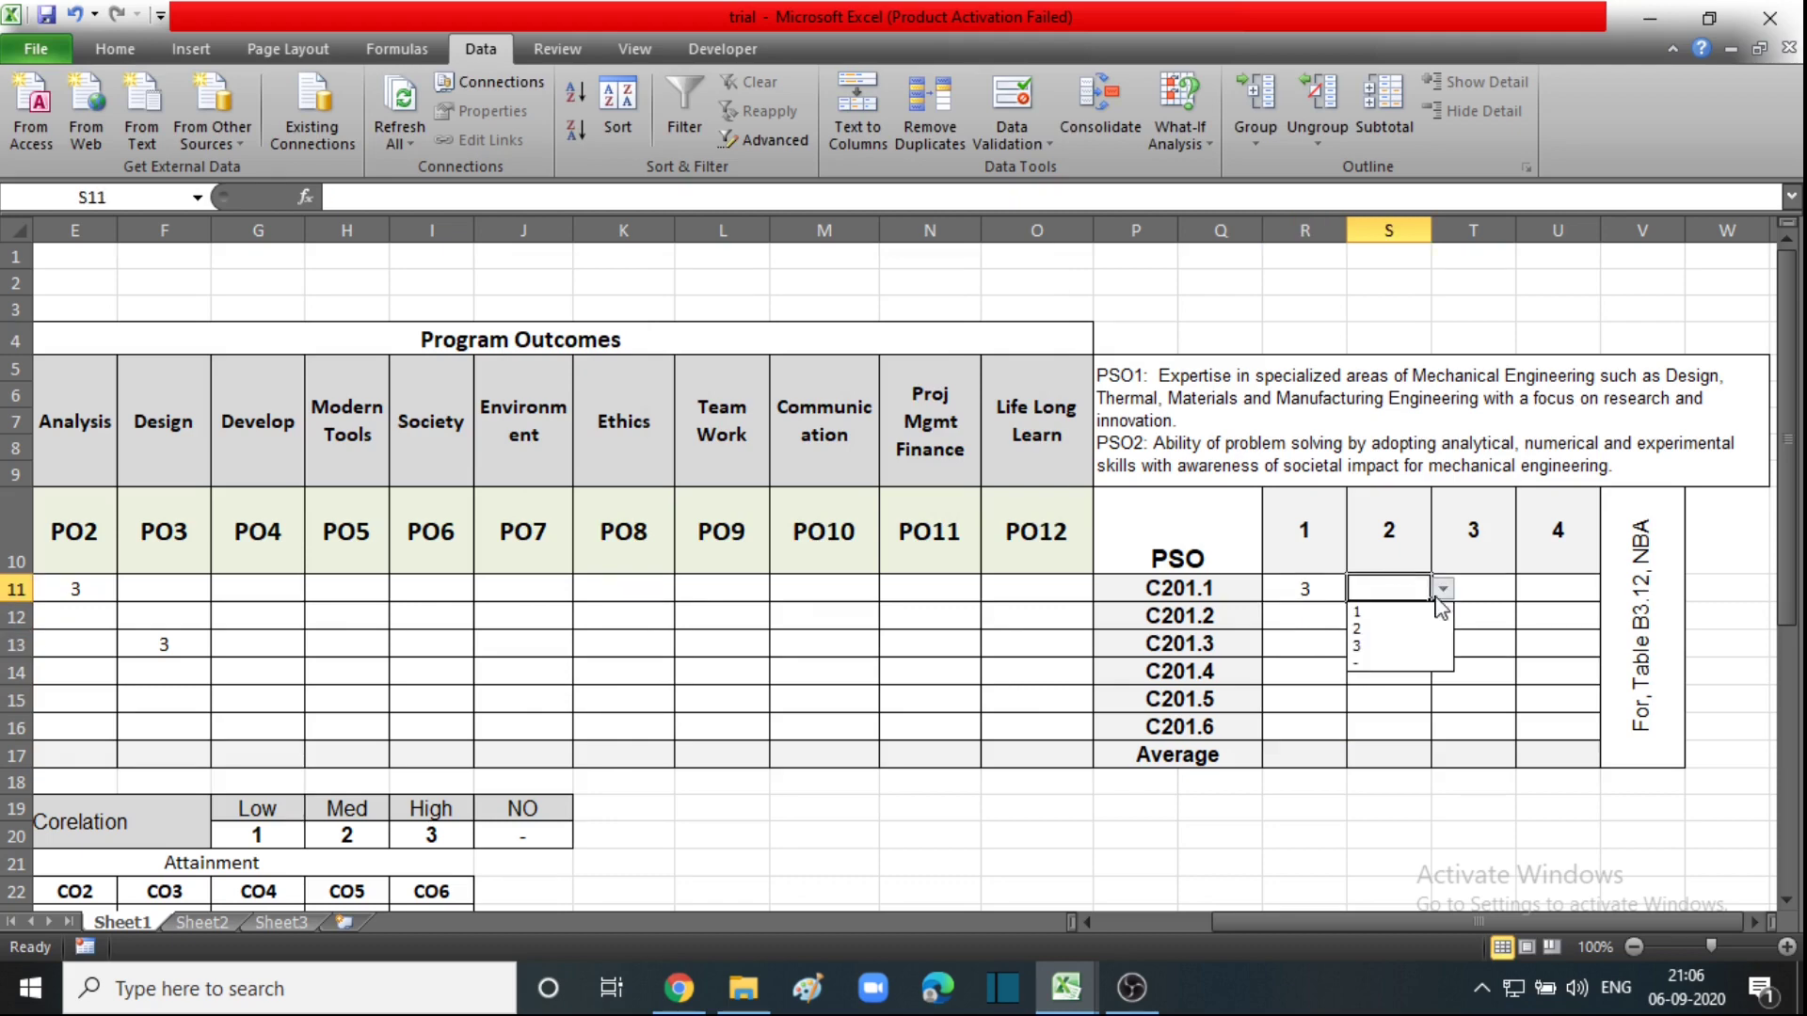
{"action": "left_click", "coordinate": [1383, 647]}
Choose 3 from the dropdown list for C201.4 under PSO 1.
{"action": "left_click", "coordinate": [1309, 660]}
{"action": "left_click", "coordinate": [1359, 672]}
{"action": "left_click", "coordinate": [1308, 730]}
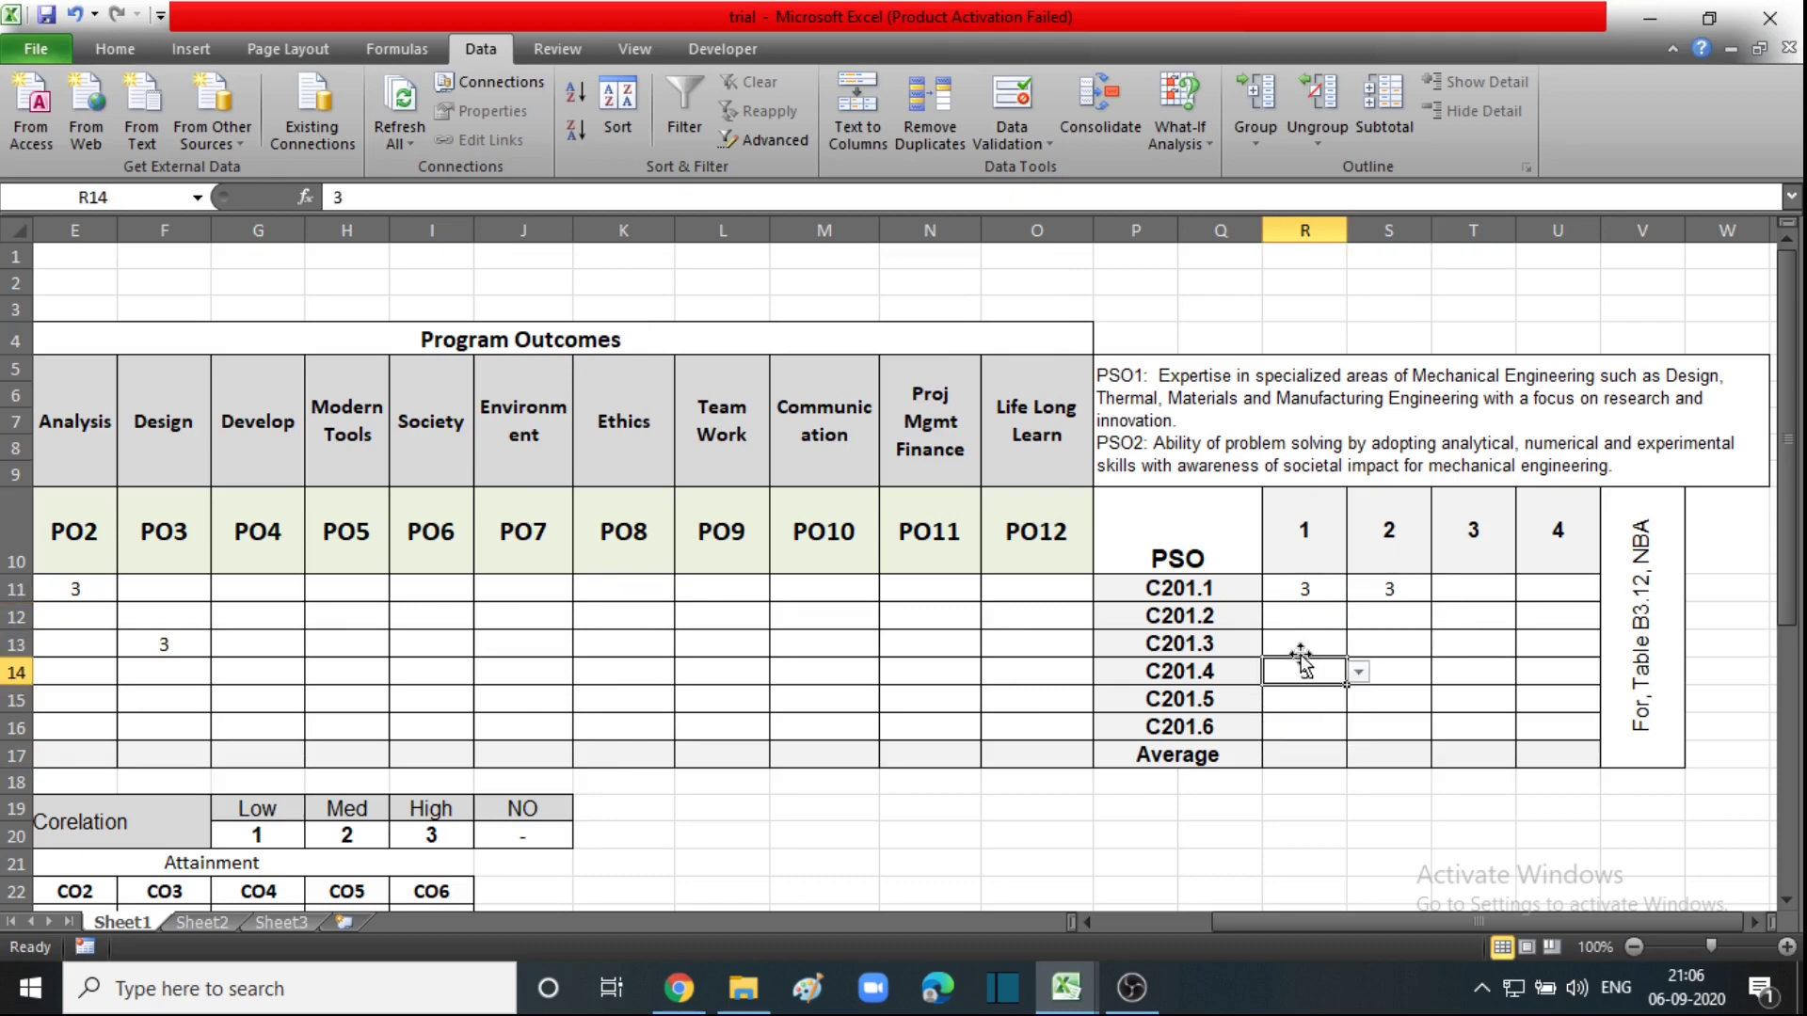
{"action": "left_click", "coordinate": [1308, 645]}
{"action": "left_click_drag", "start_coordinate": [1477, 924], "coordinate": [1273, 928]}
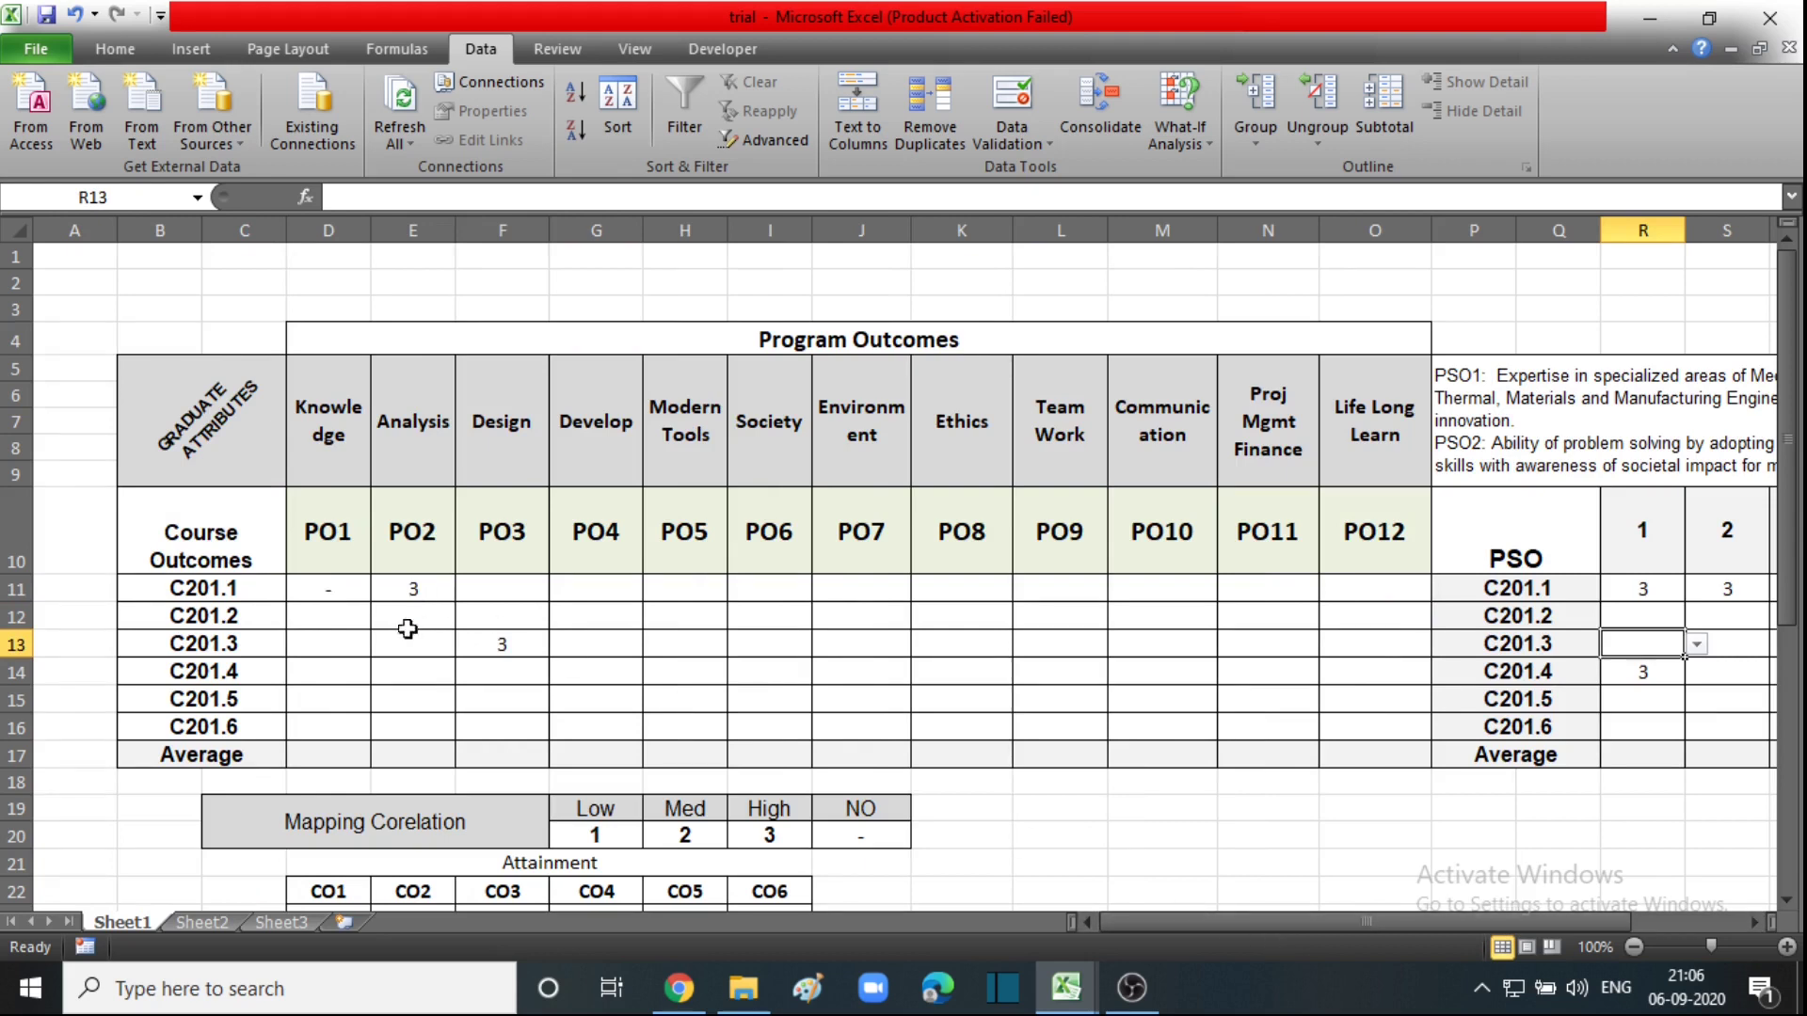
{"action": "left_click", "coordinate": [325, 750]}
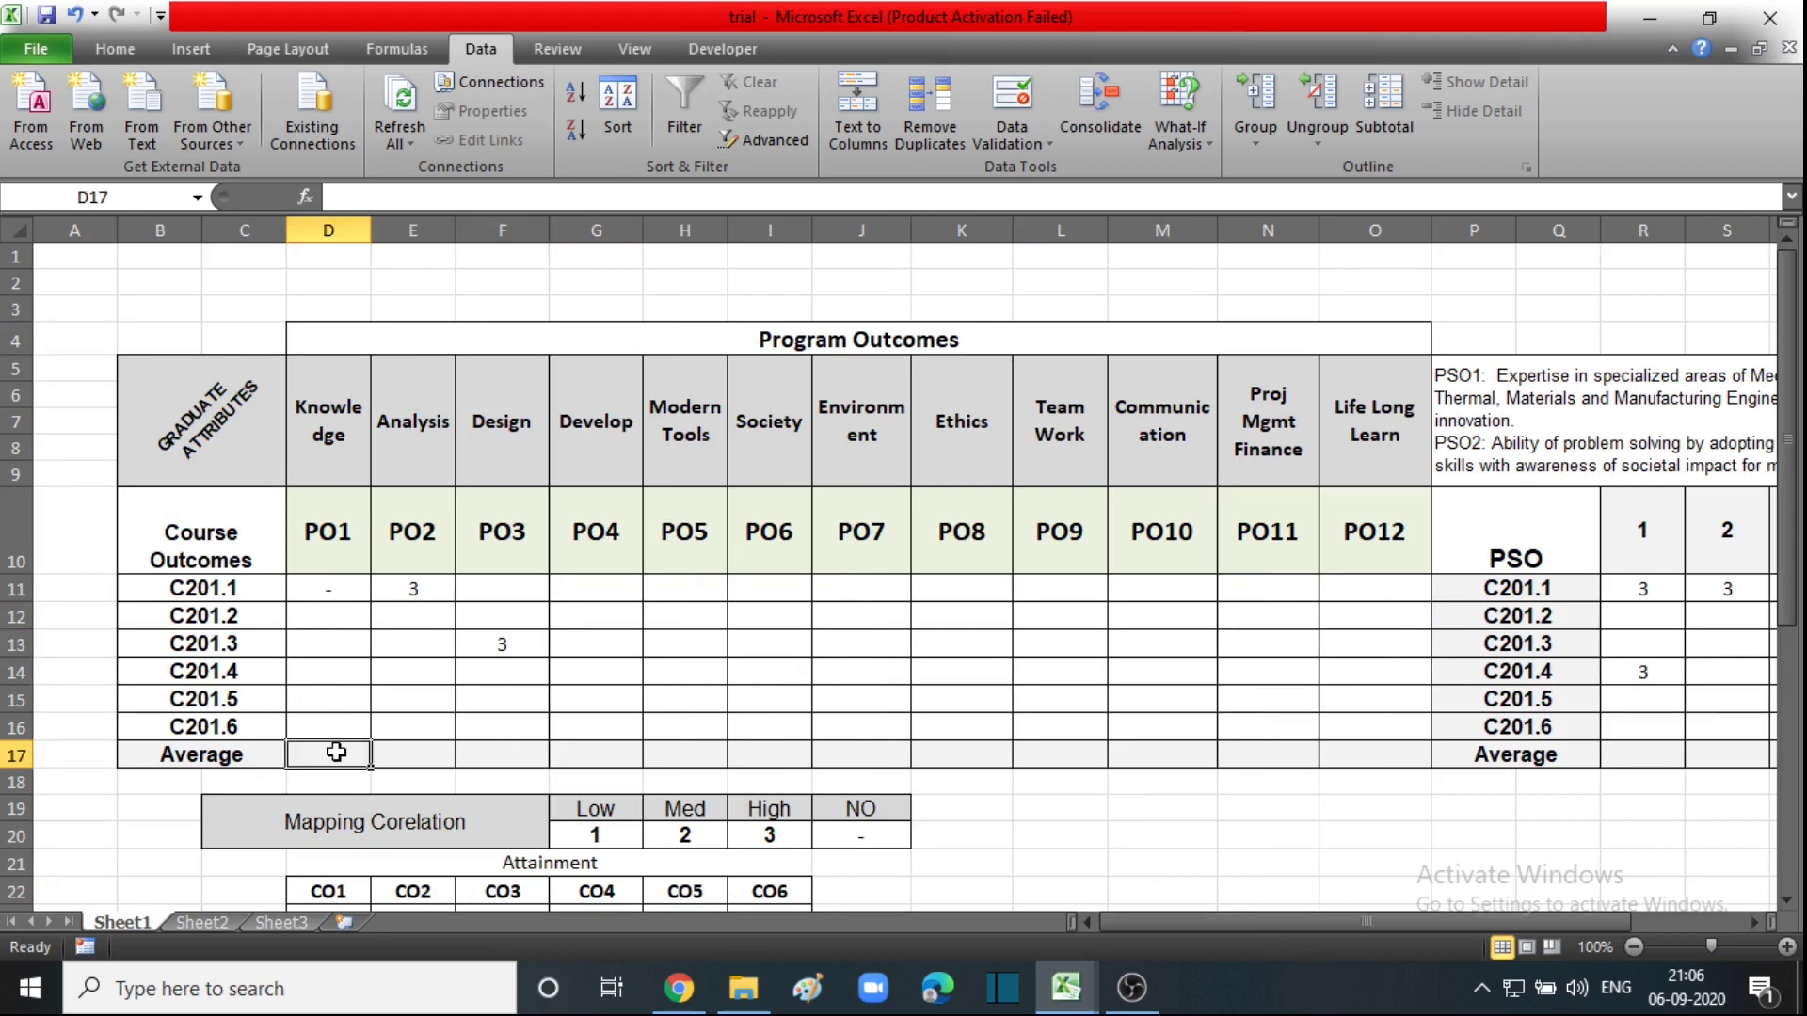
{"action": "left_click", "coordinate": [389, 758]}
{"action": "left_click", "coordinate": [330, 756]}
{"action": "left_click", "coordinate": [421, 756]}
{"action": "left_click", "coordinate": [333, 753]}
{"action": "left_click", "coordinate": [388, 758]}
{"action": "left_click", "coordinate": [333, 751]}
{"action": "left_click", "coordinate": [400, 753]}
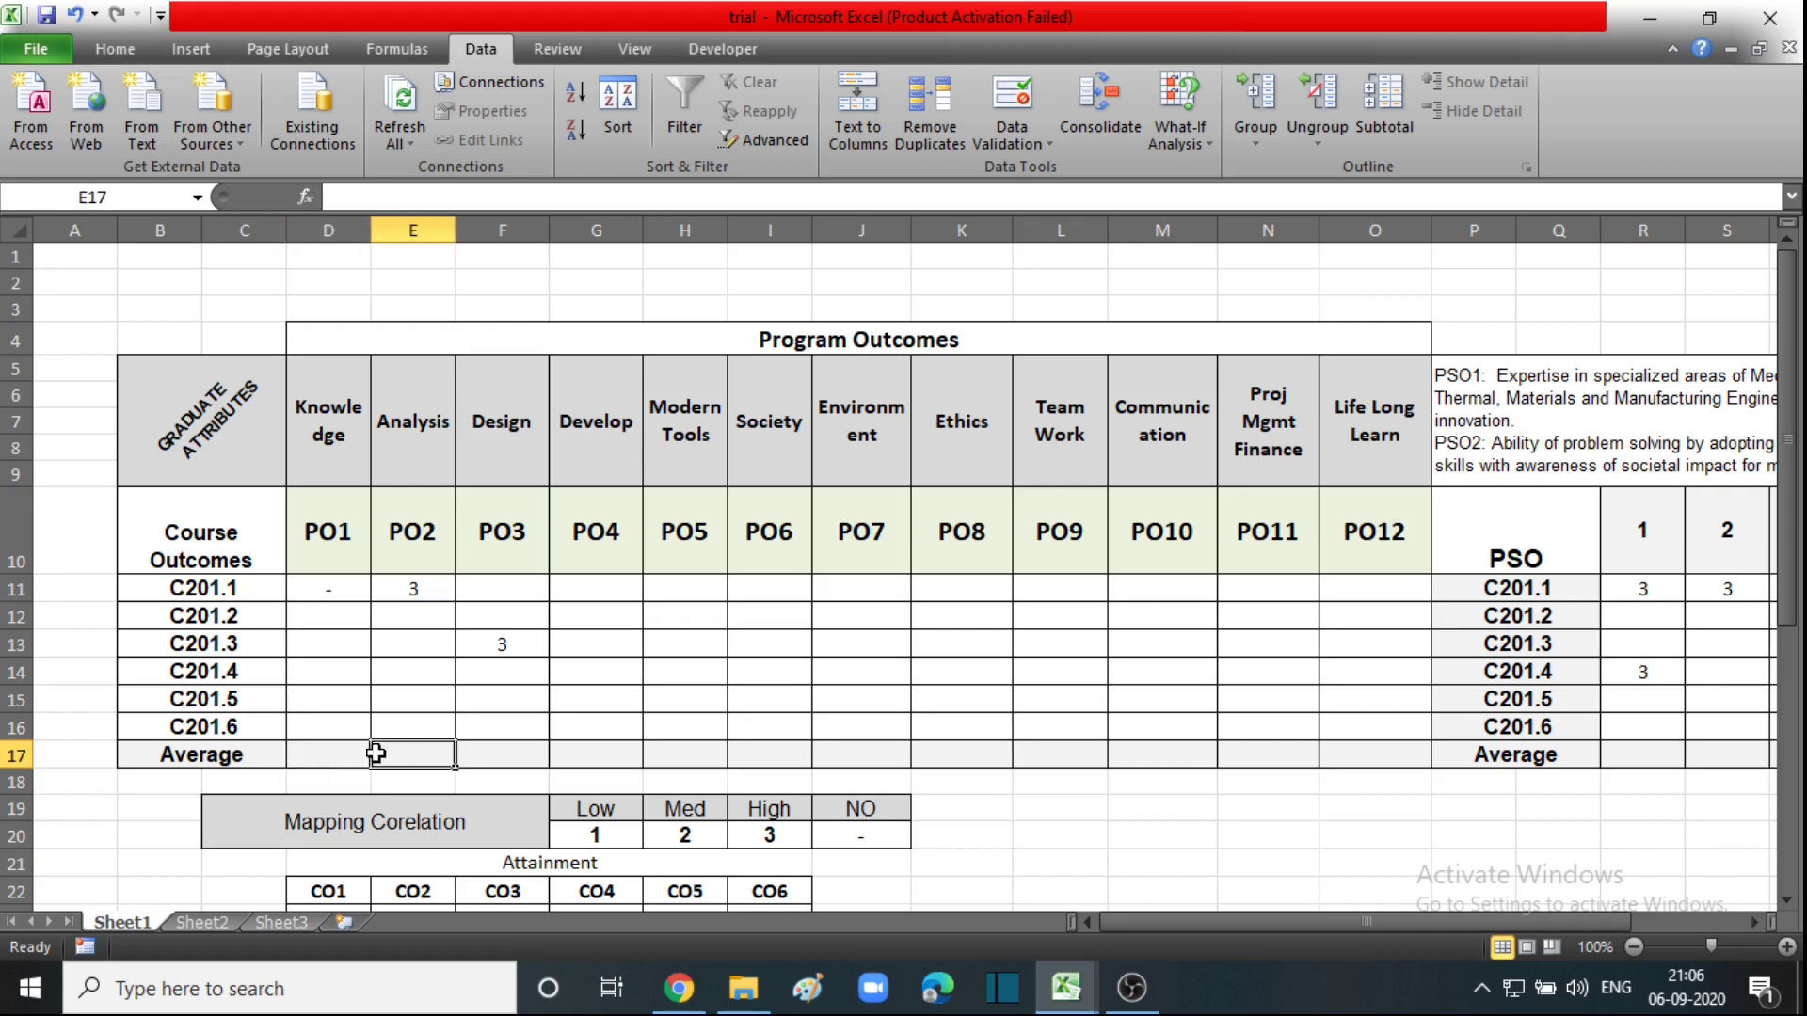
{"action": "left_click", "coordinate": [305, 756]}
{"action": "left_click", "coordinate": [386, 756]}
{"action": "left_click", "coordinate": [340, 756]}
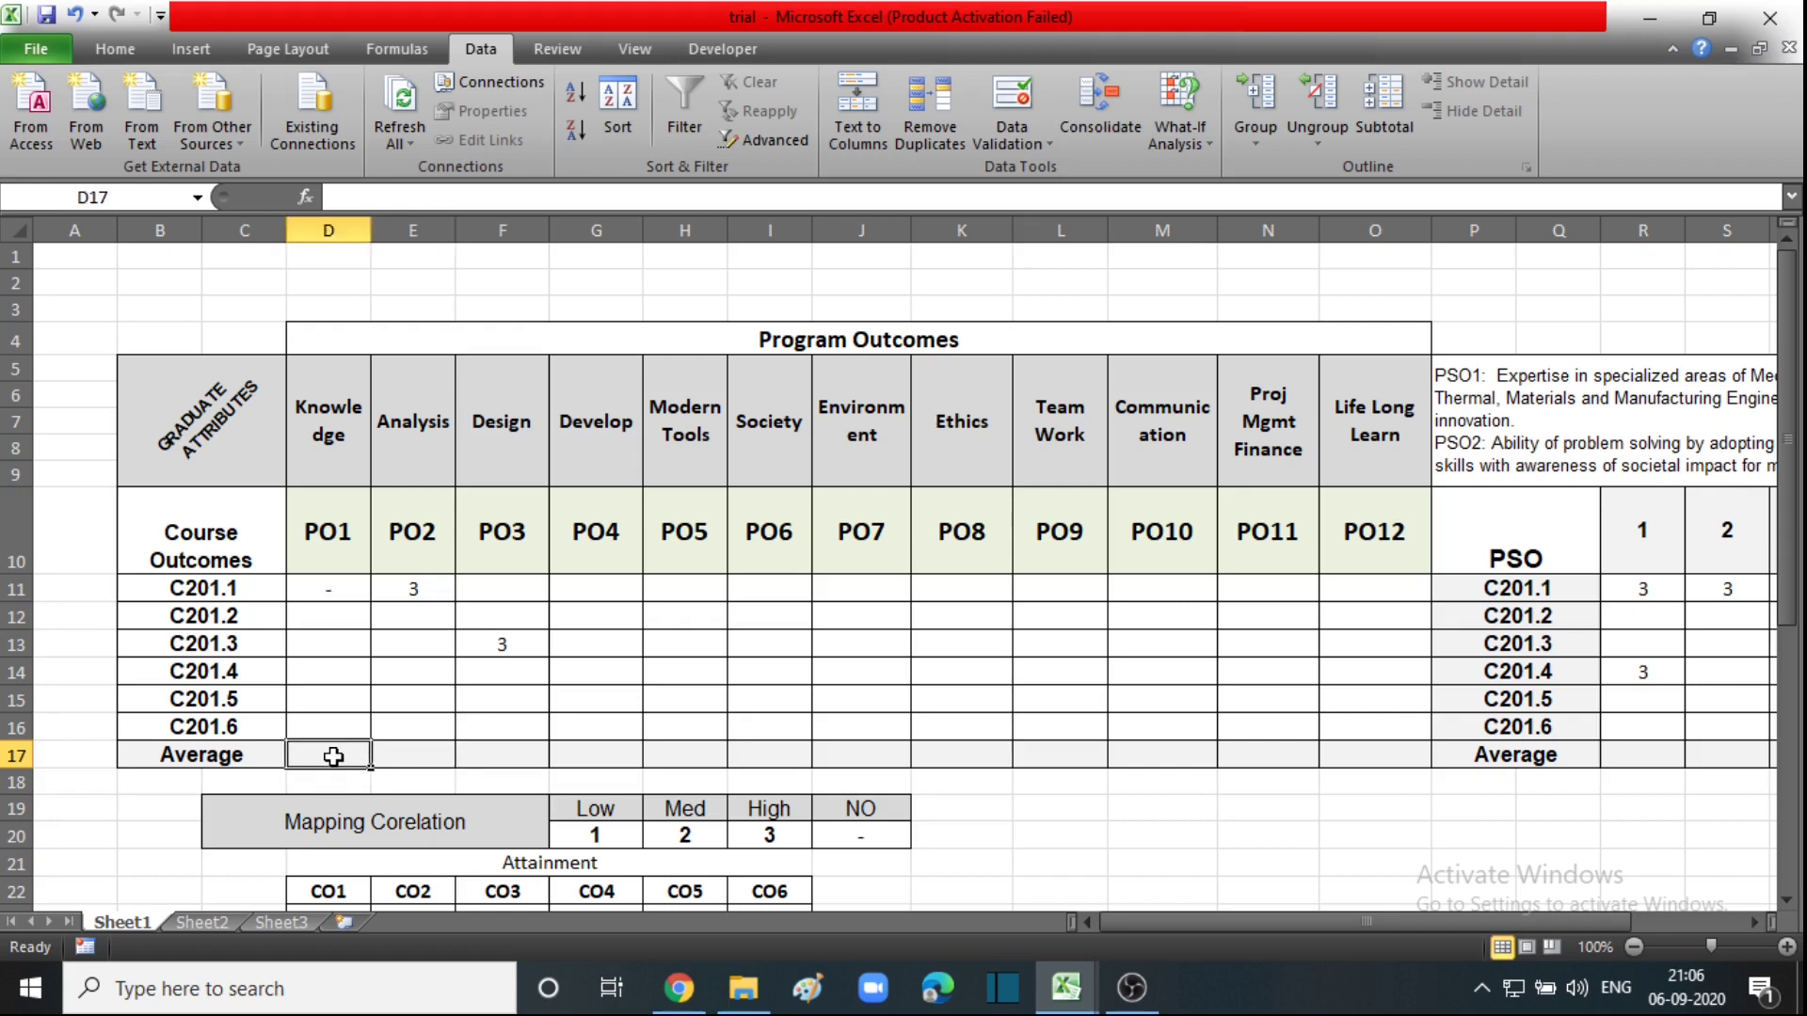
{"action": "left_click", "coordinate": [391, 755]}
{"action": "left_click", "coordinate": [349, 757]}
{"action": "left_click", "coordinate": [427, 759]}
{"action": "left_click", "coordinate": [348, 754]}
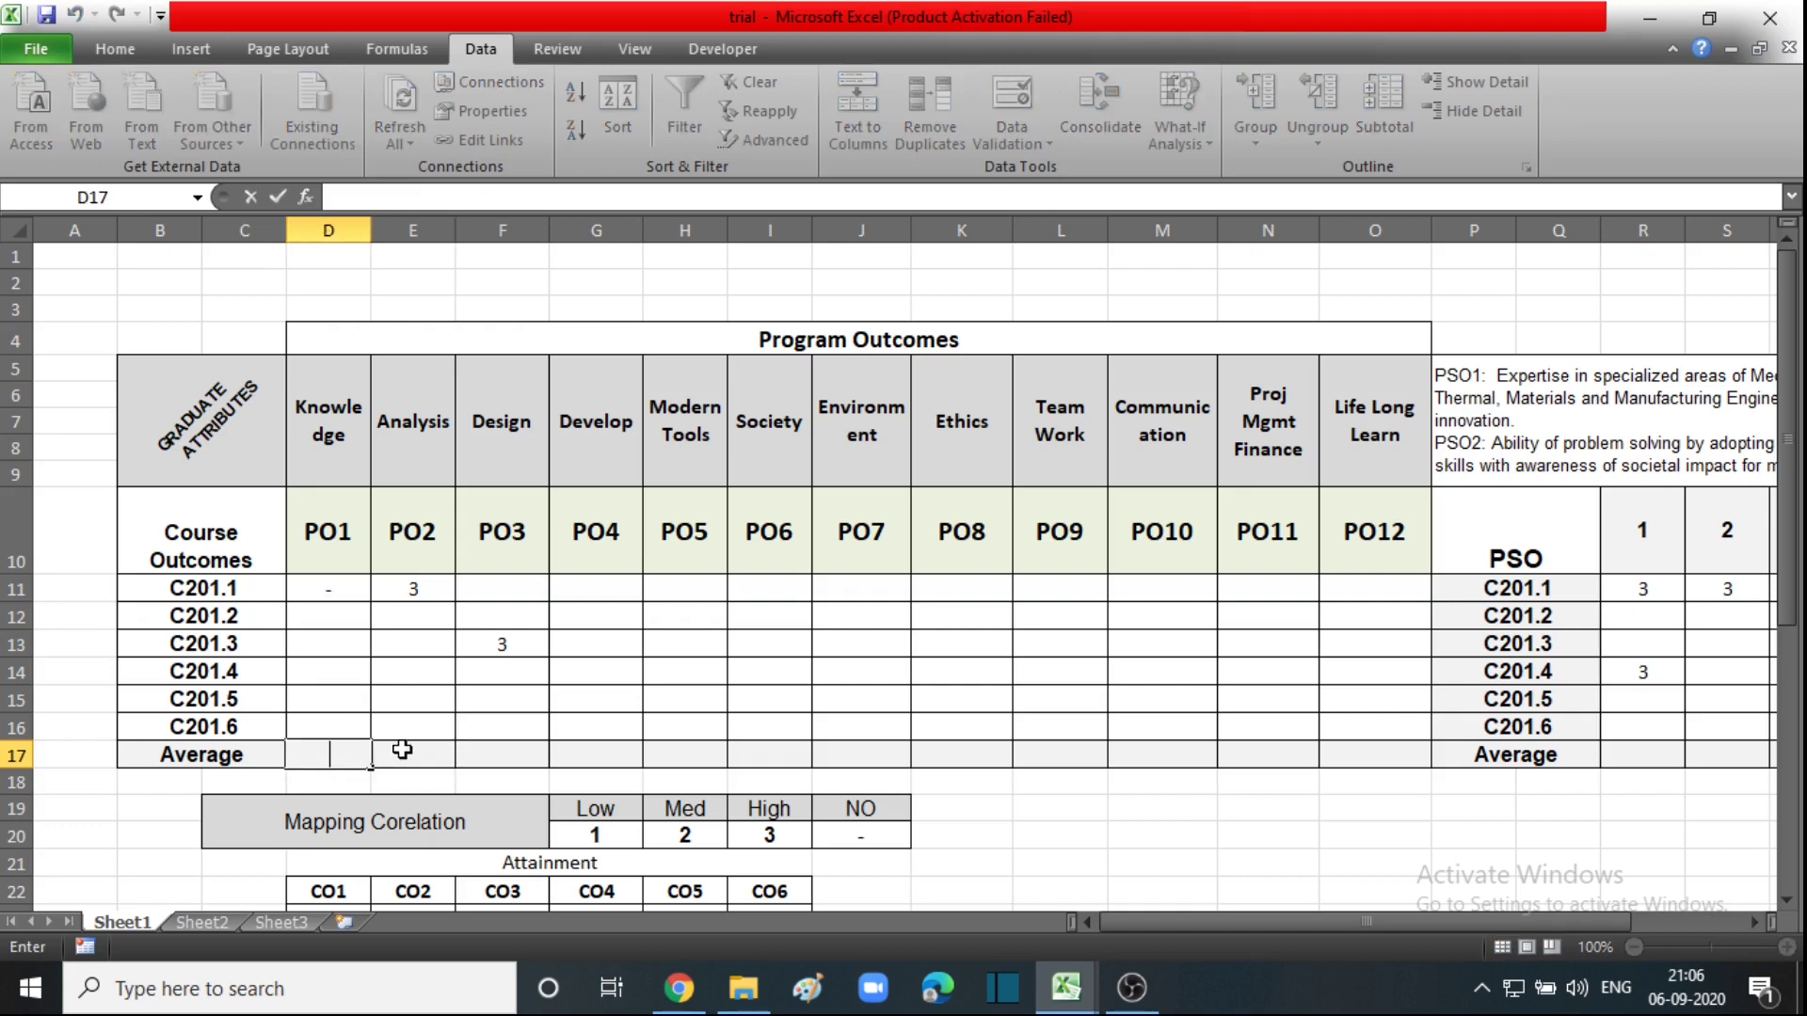
{"action": "left_click", "coordinate": [399, 753]}
{"action": "left_click", "coordinate": [323, 753]}
{"action": "left_click", "coordinate": [395, 756]}
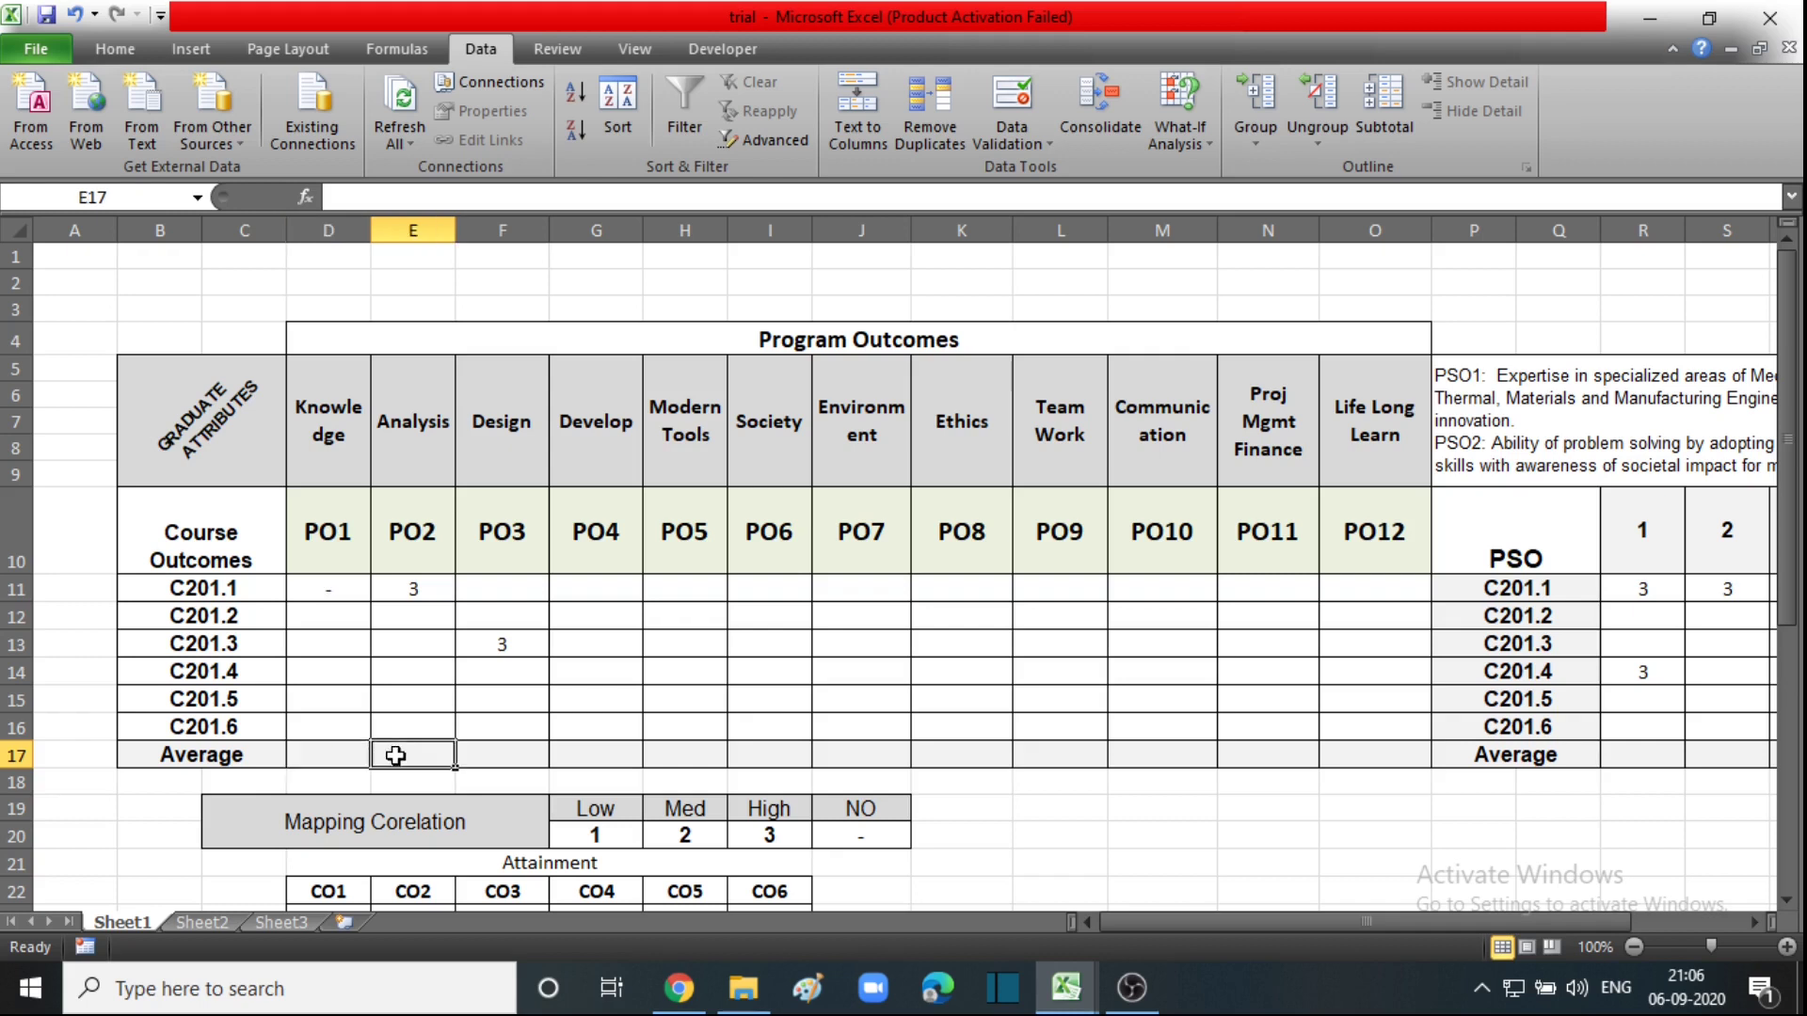
{"action": "left_click", "coordinate": [326, 754]}
{"action": "double_click", "coordinate": [326, 753]}
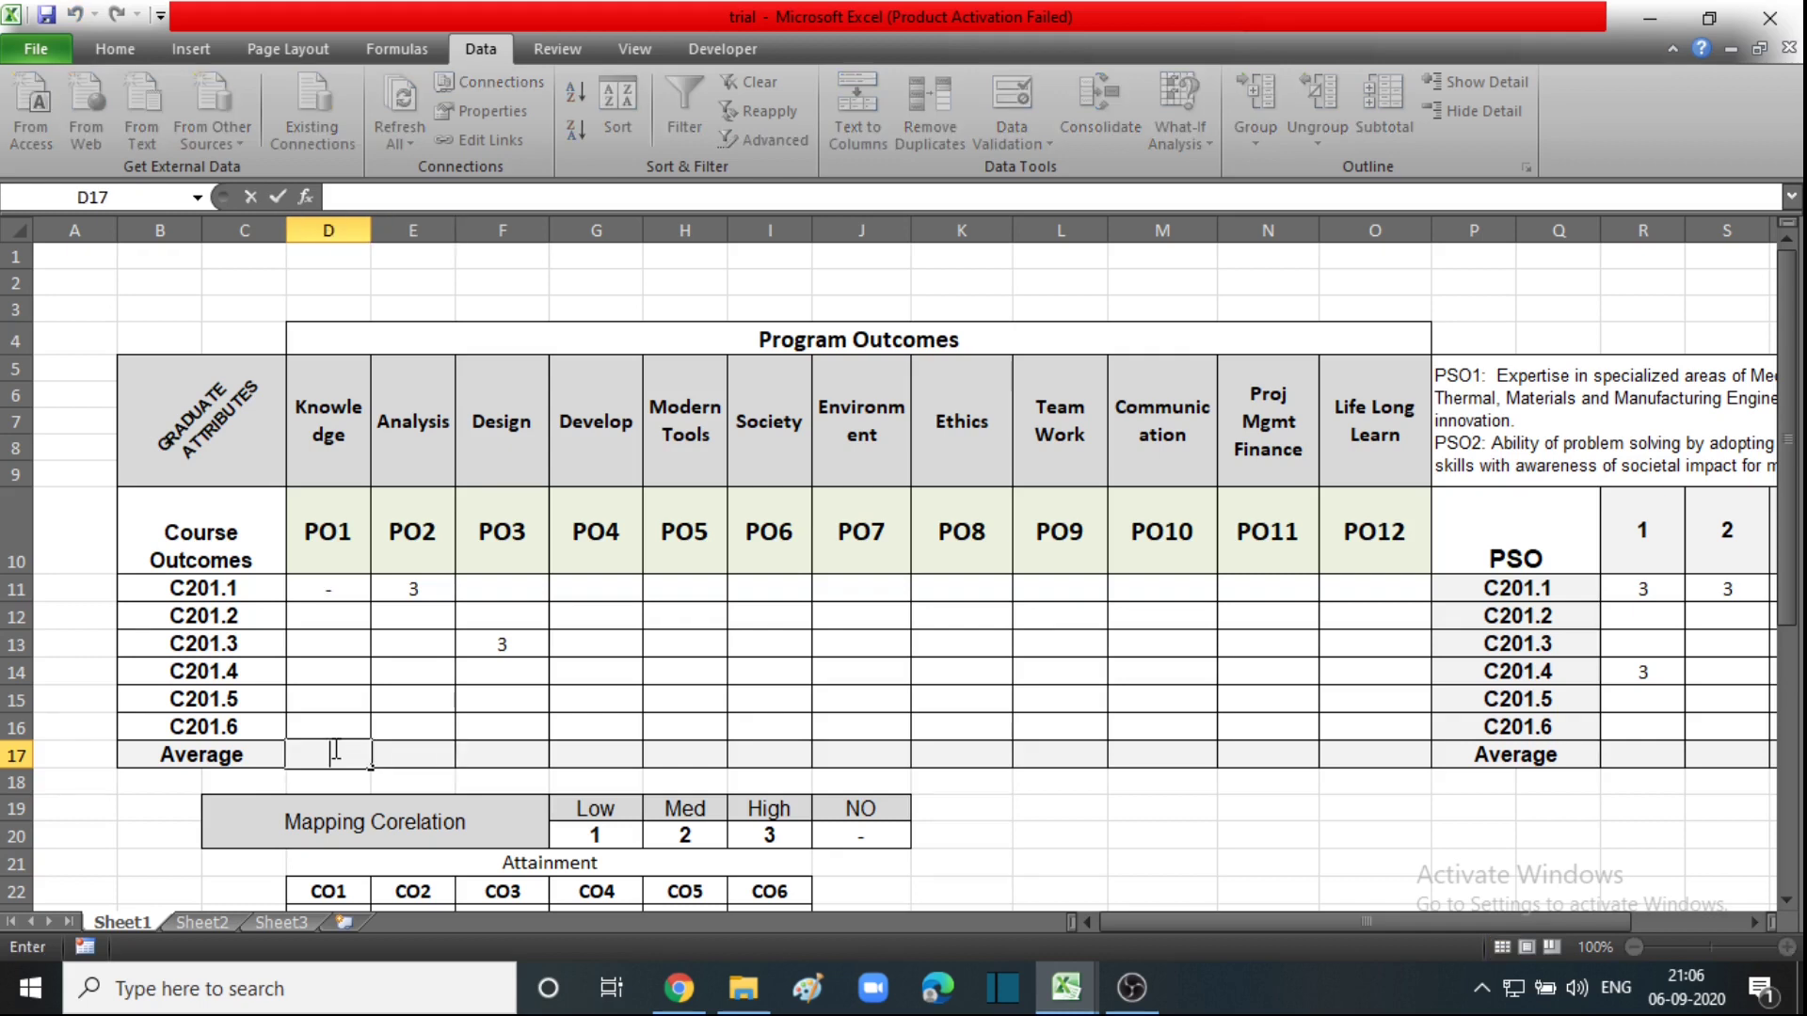
{"action": "left_click", "coordinate": [396, 753]}
Enter the formula =AVERAGEIF(D11:D16,"<>0") in the Average cell under PO1 (D17).
{"action": "scroll", "coordinate": [377, 750], "scroll_direction": "up", "scroll_amount": 2}
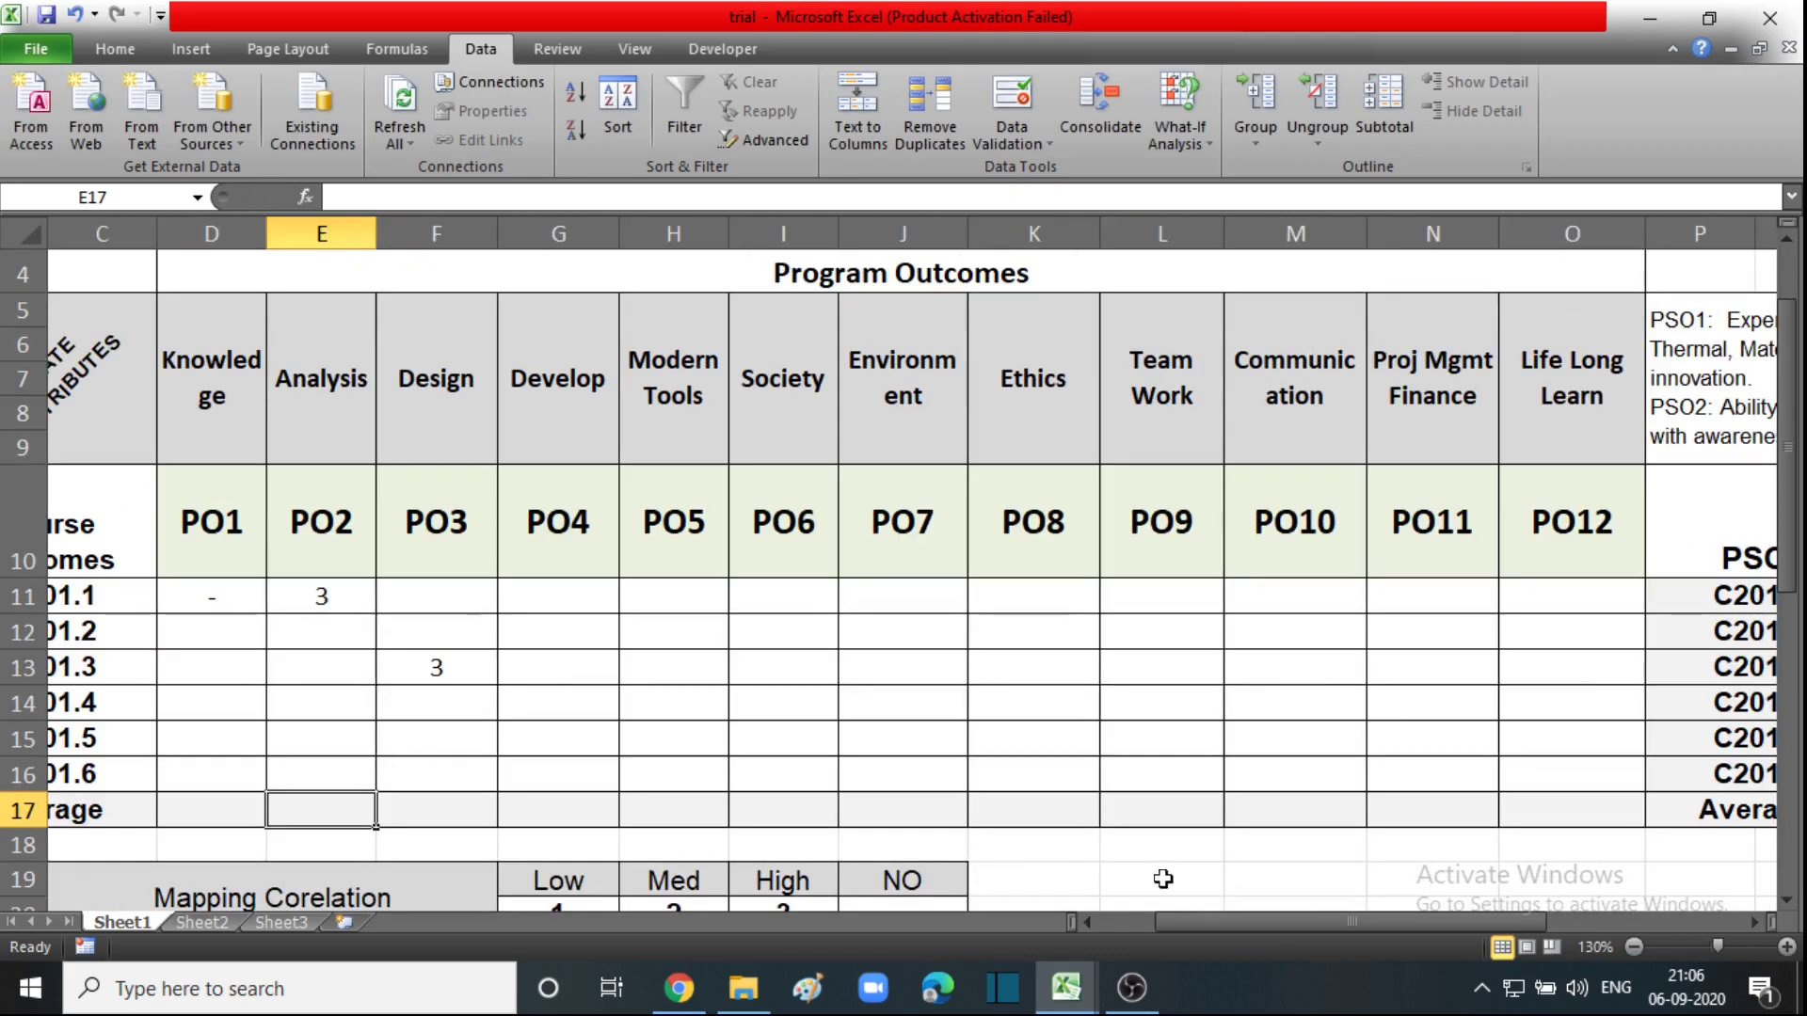
{"action": "left_click_drag", "start_coordinate": [1189, 927], "coordinate": [1134, 927]}
{"action": "left_click", "coordinate": [435, 798]}
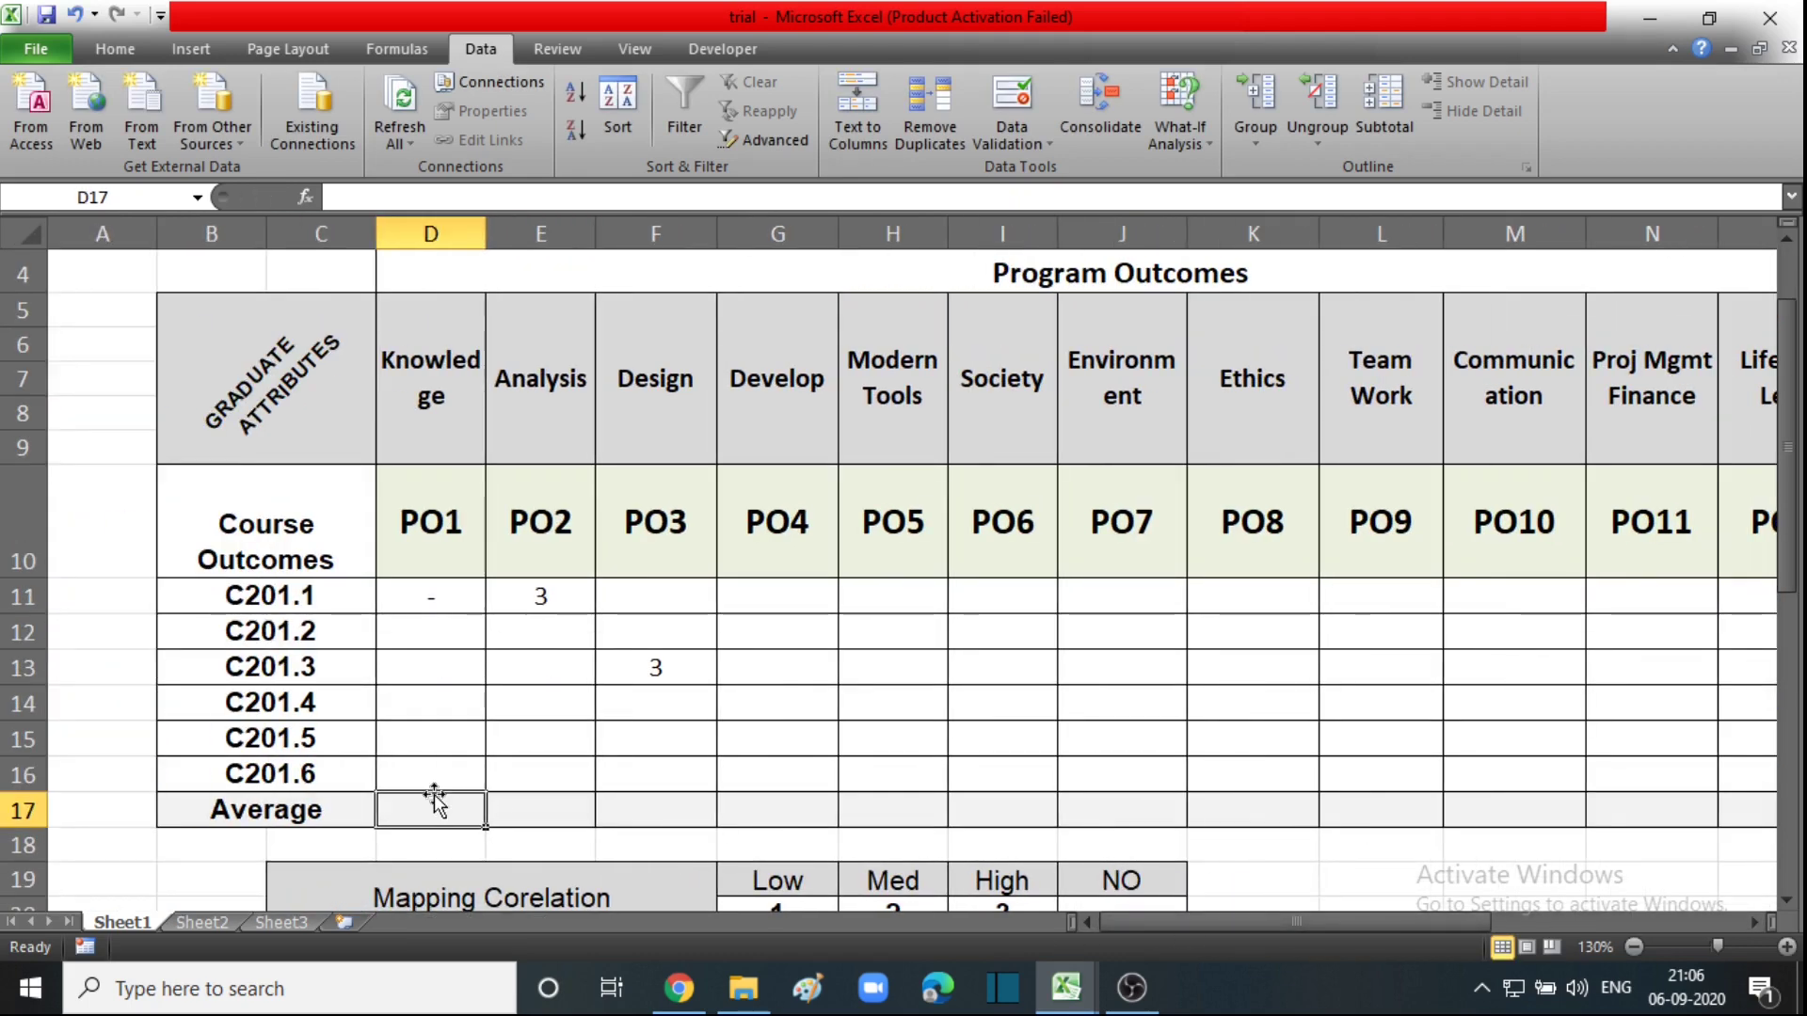
{"action": "type", "text": "=ave"}
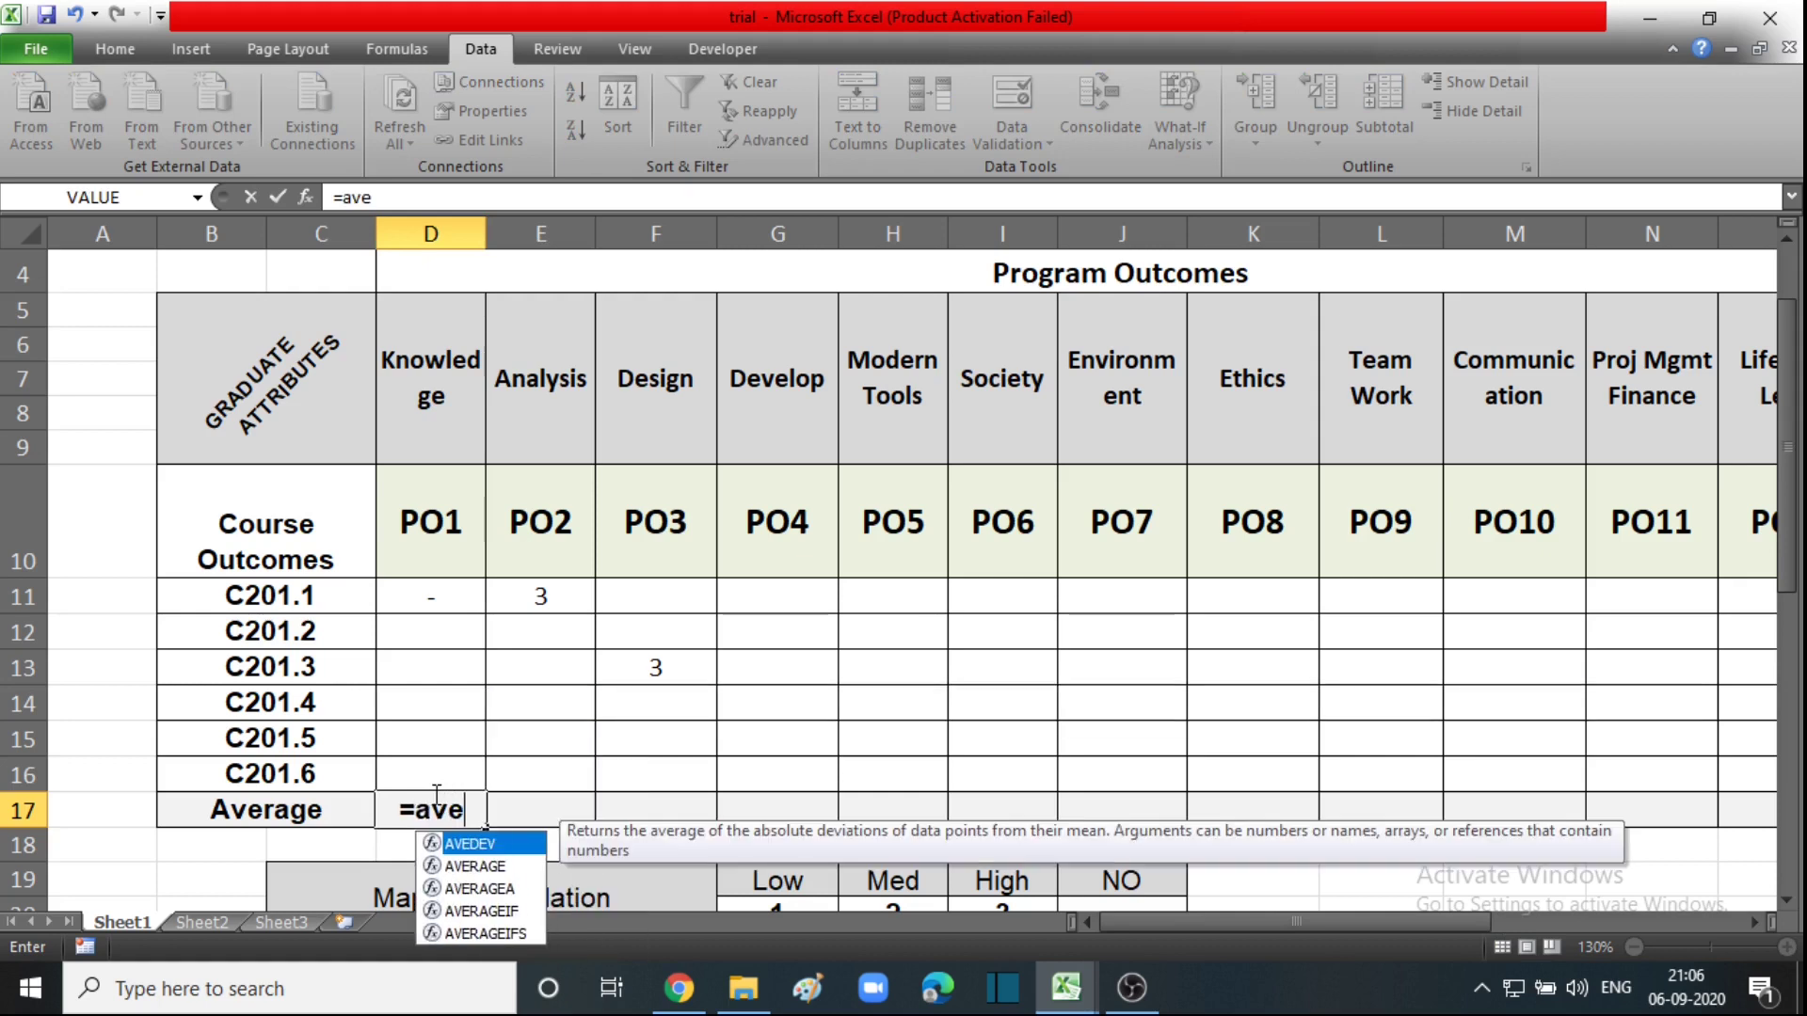
{"action": "type", "text": "rageif"}
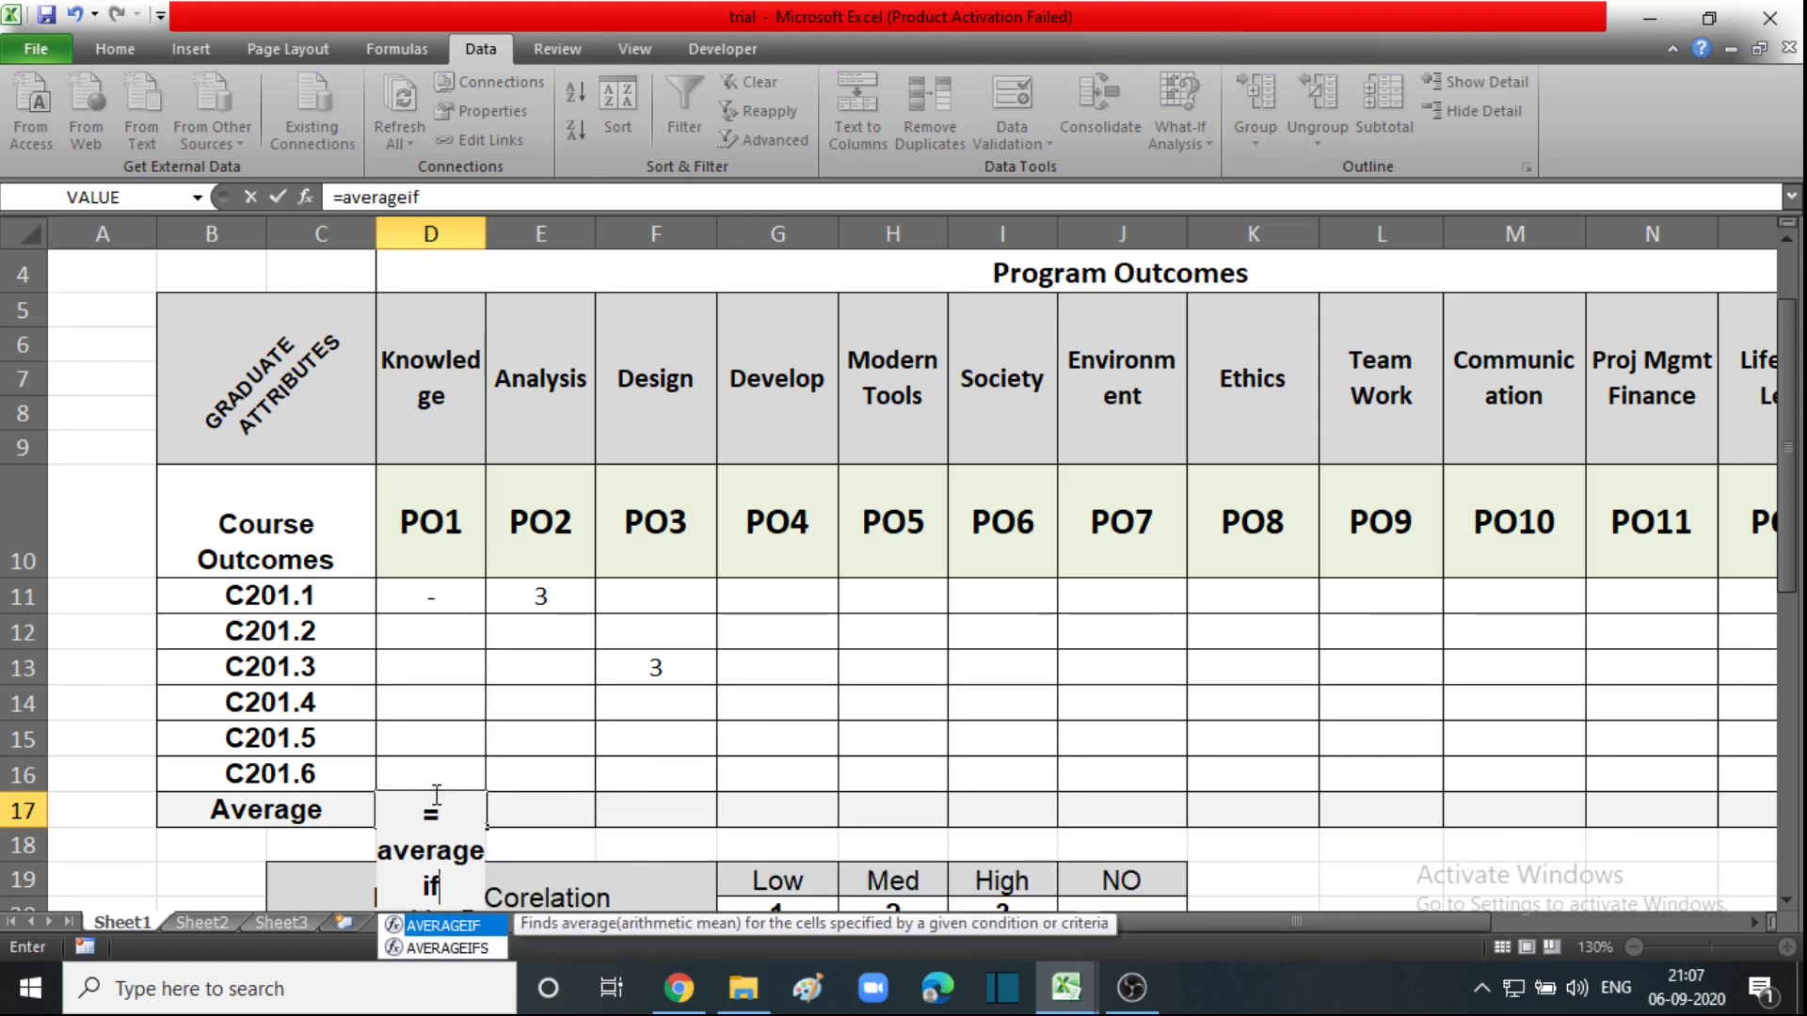
{"action": "type", "text": ")"}
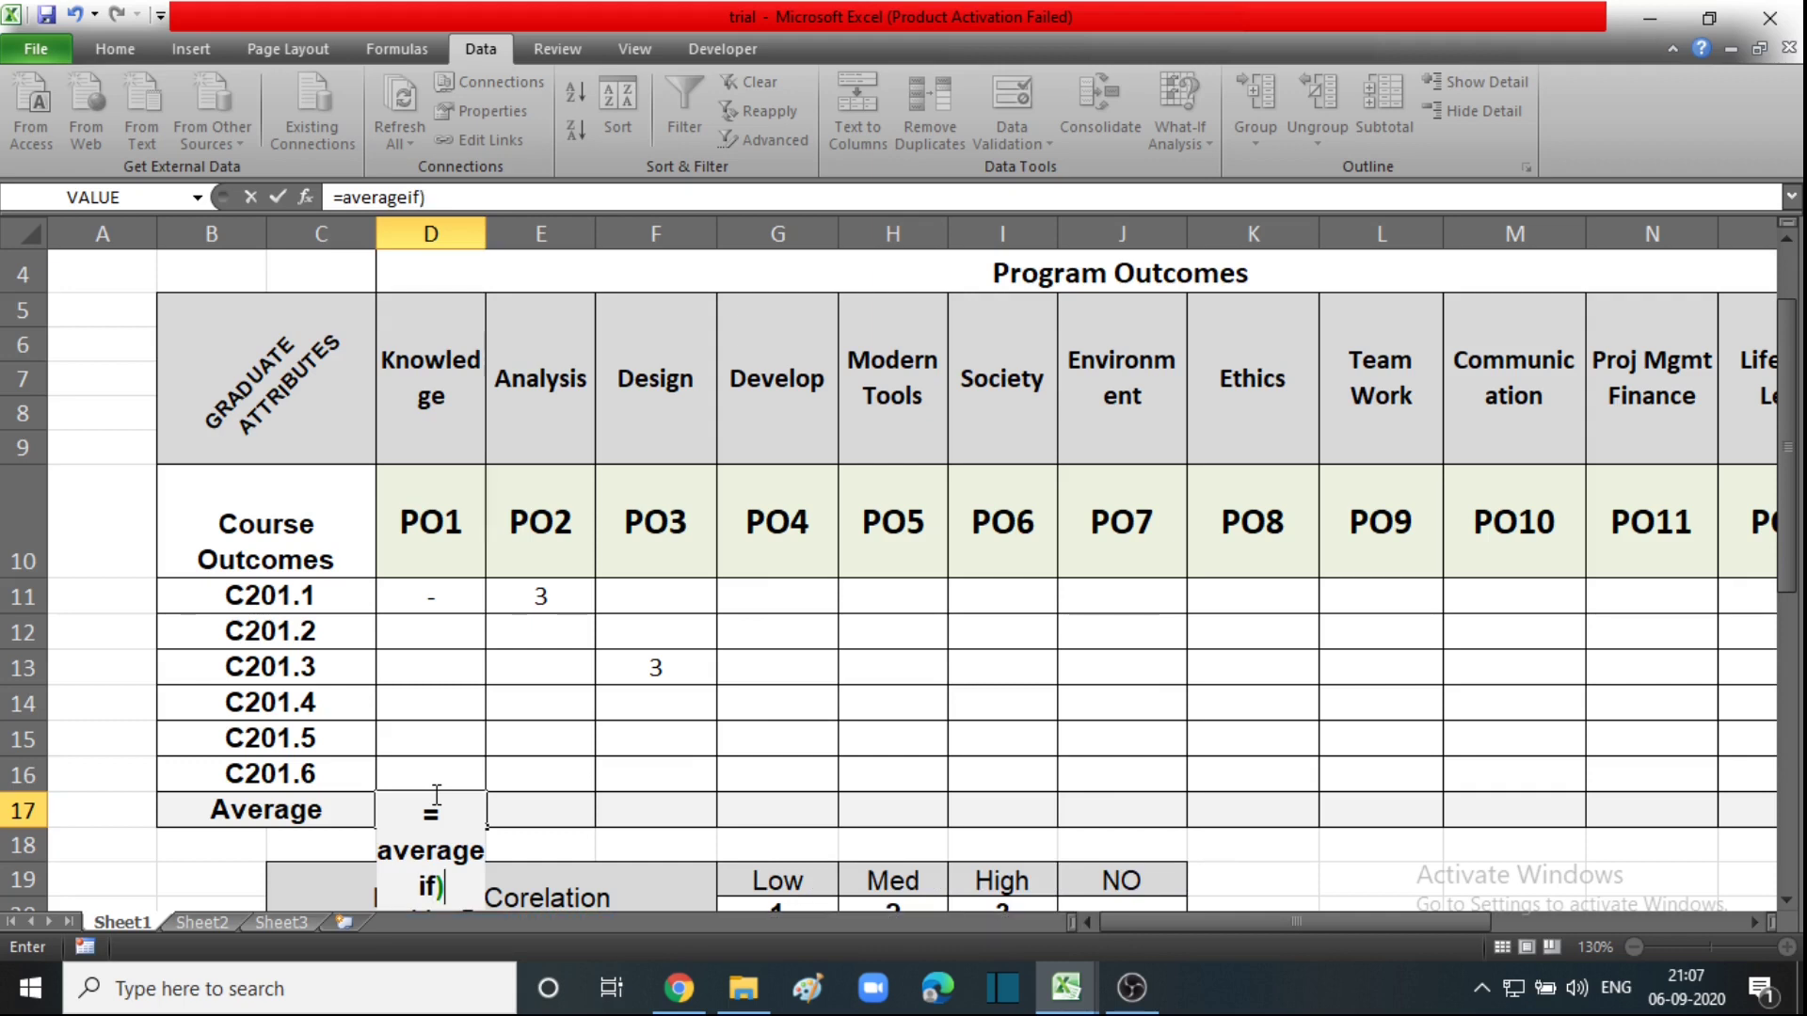
{"action": "key", "text": "BackSpace"}
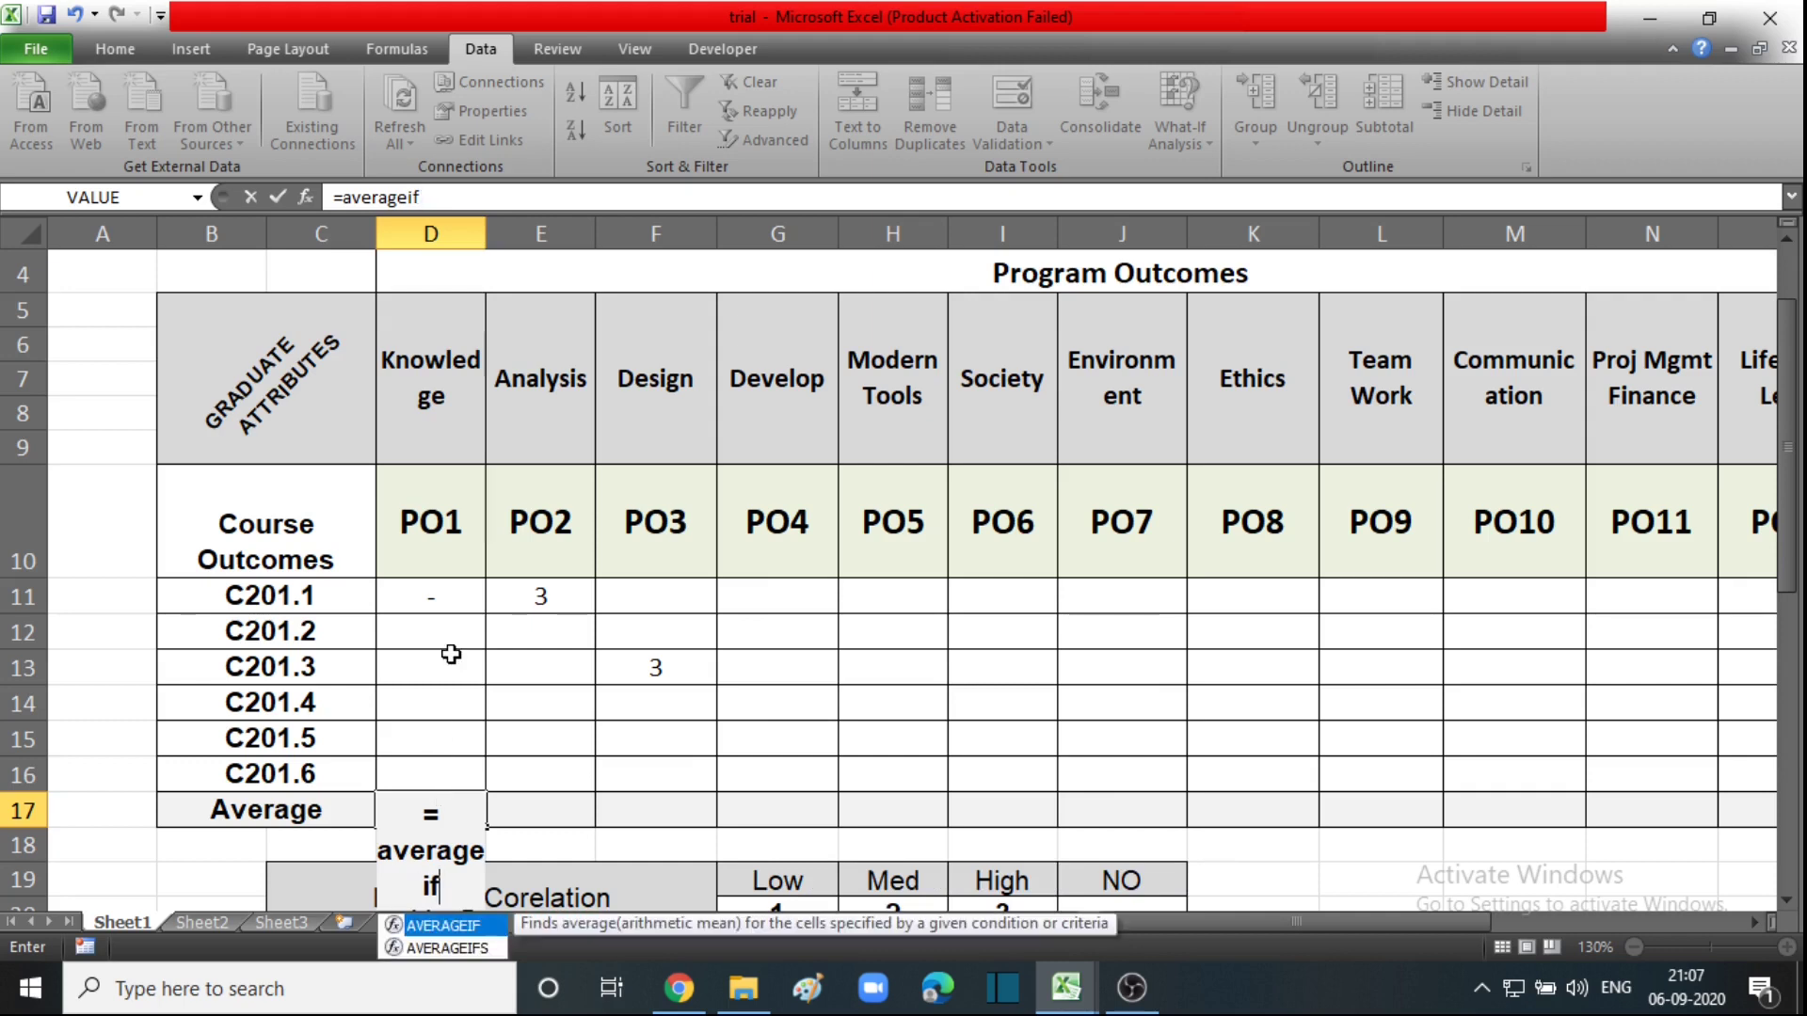
{"action": "type", "text": ")"}
{"action": "key", "text": "BackSpace"}
{"action": "type", "text": "("}
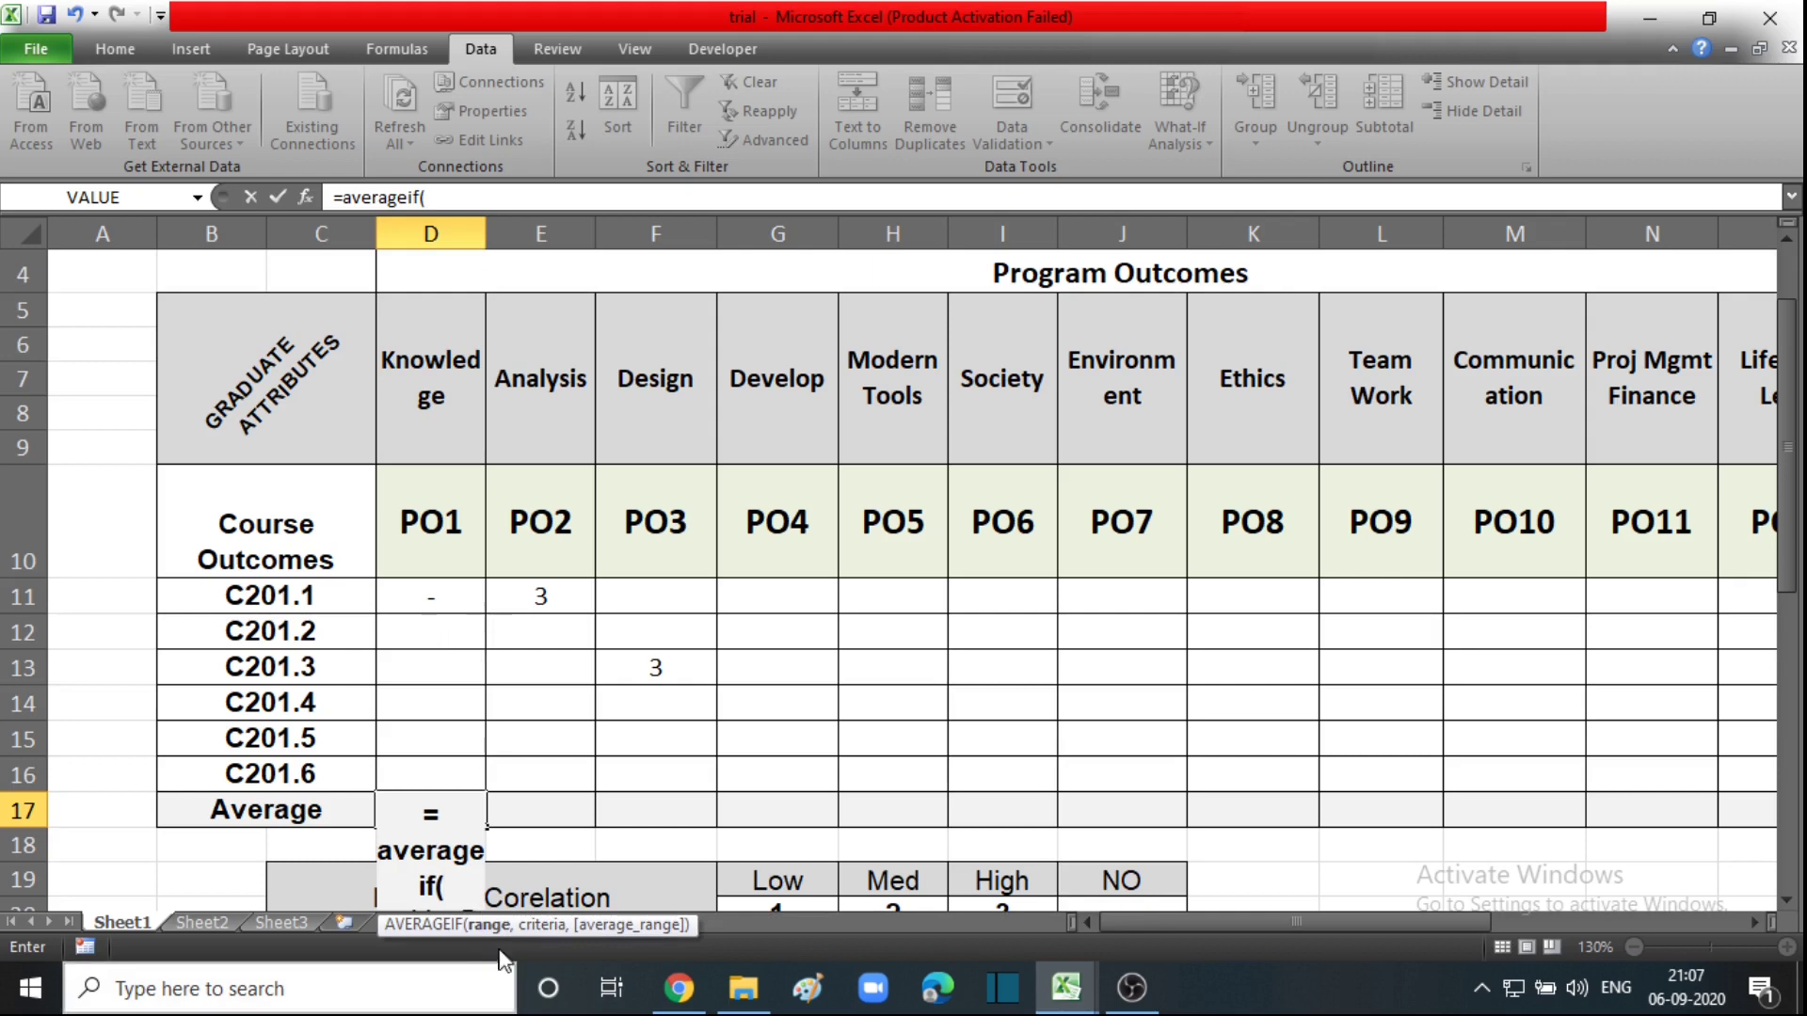
{"action": "left_click_drag", "start_coordinate": [433, 595], "coordinate": [432, 761]}
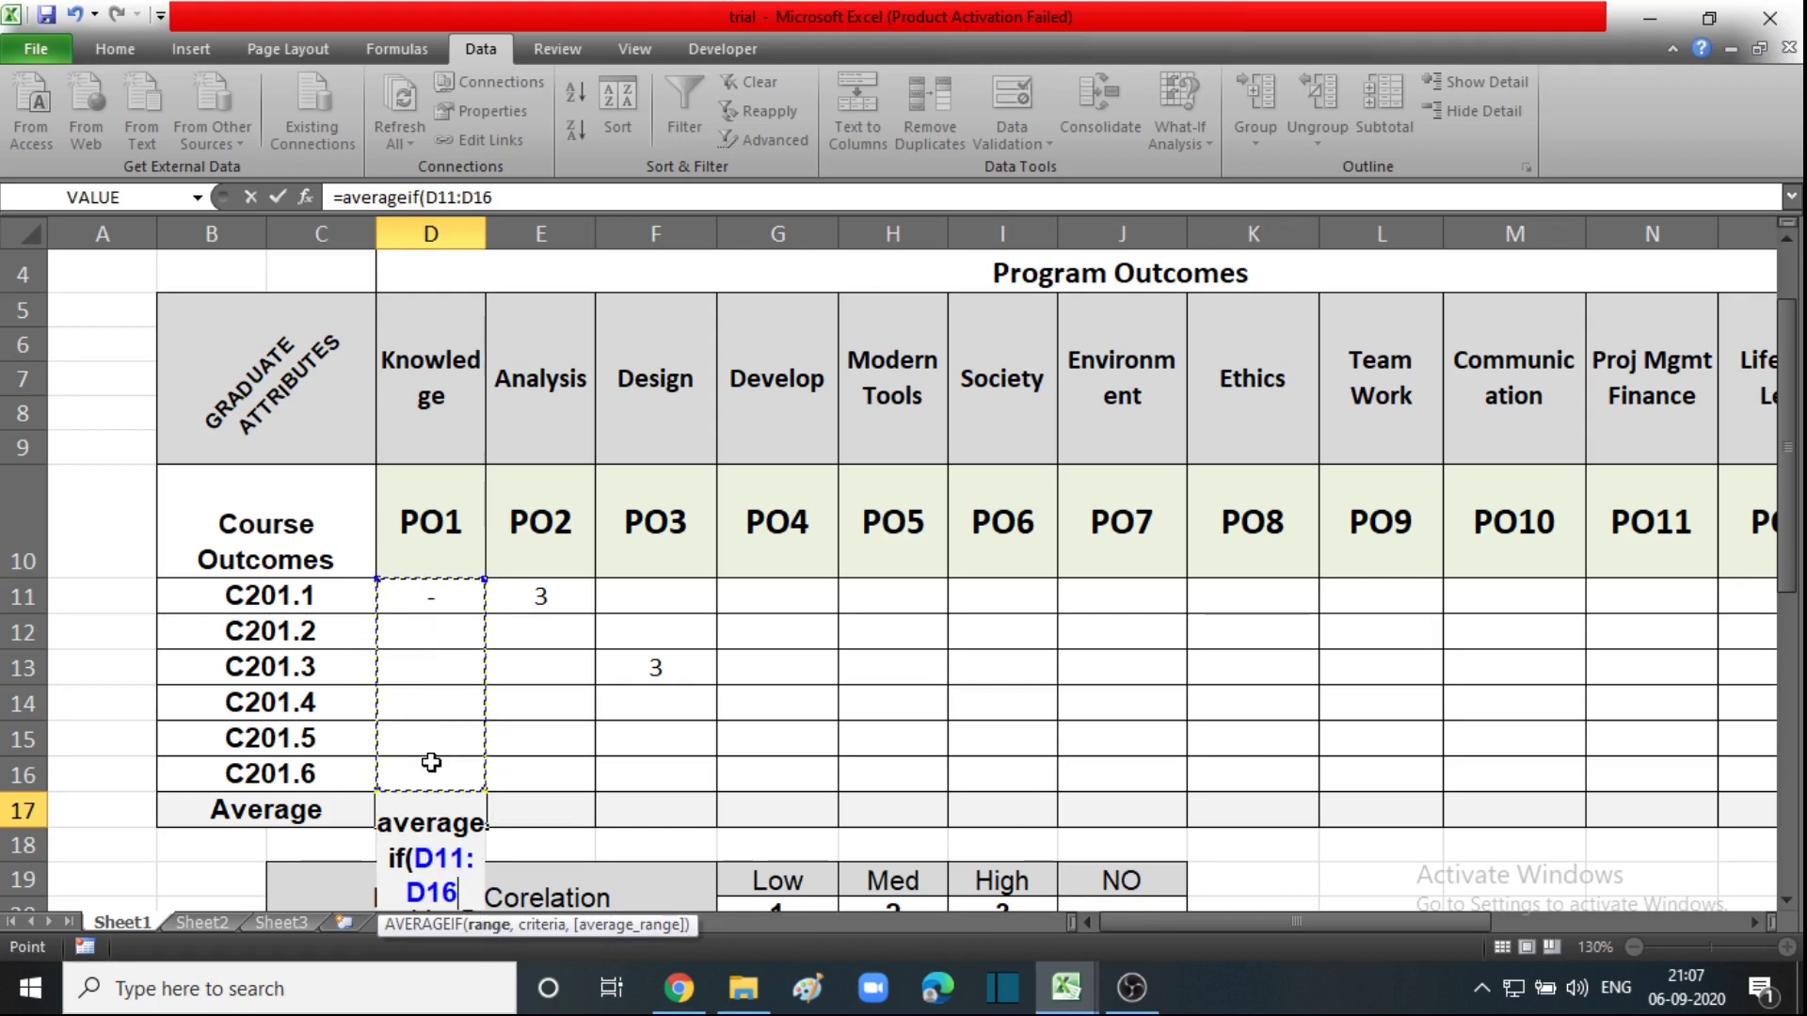
{"action": "type", "text": ","}
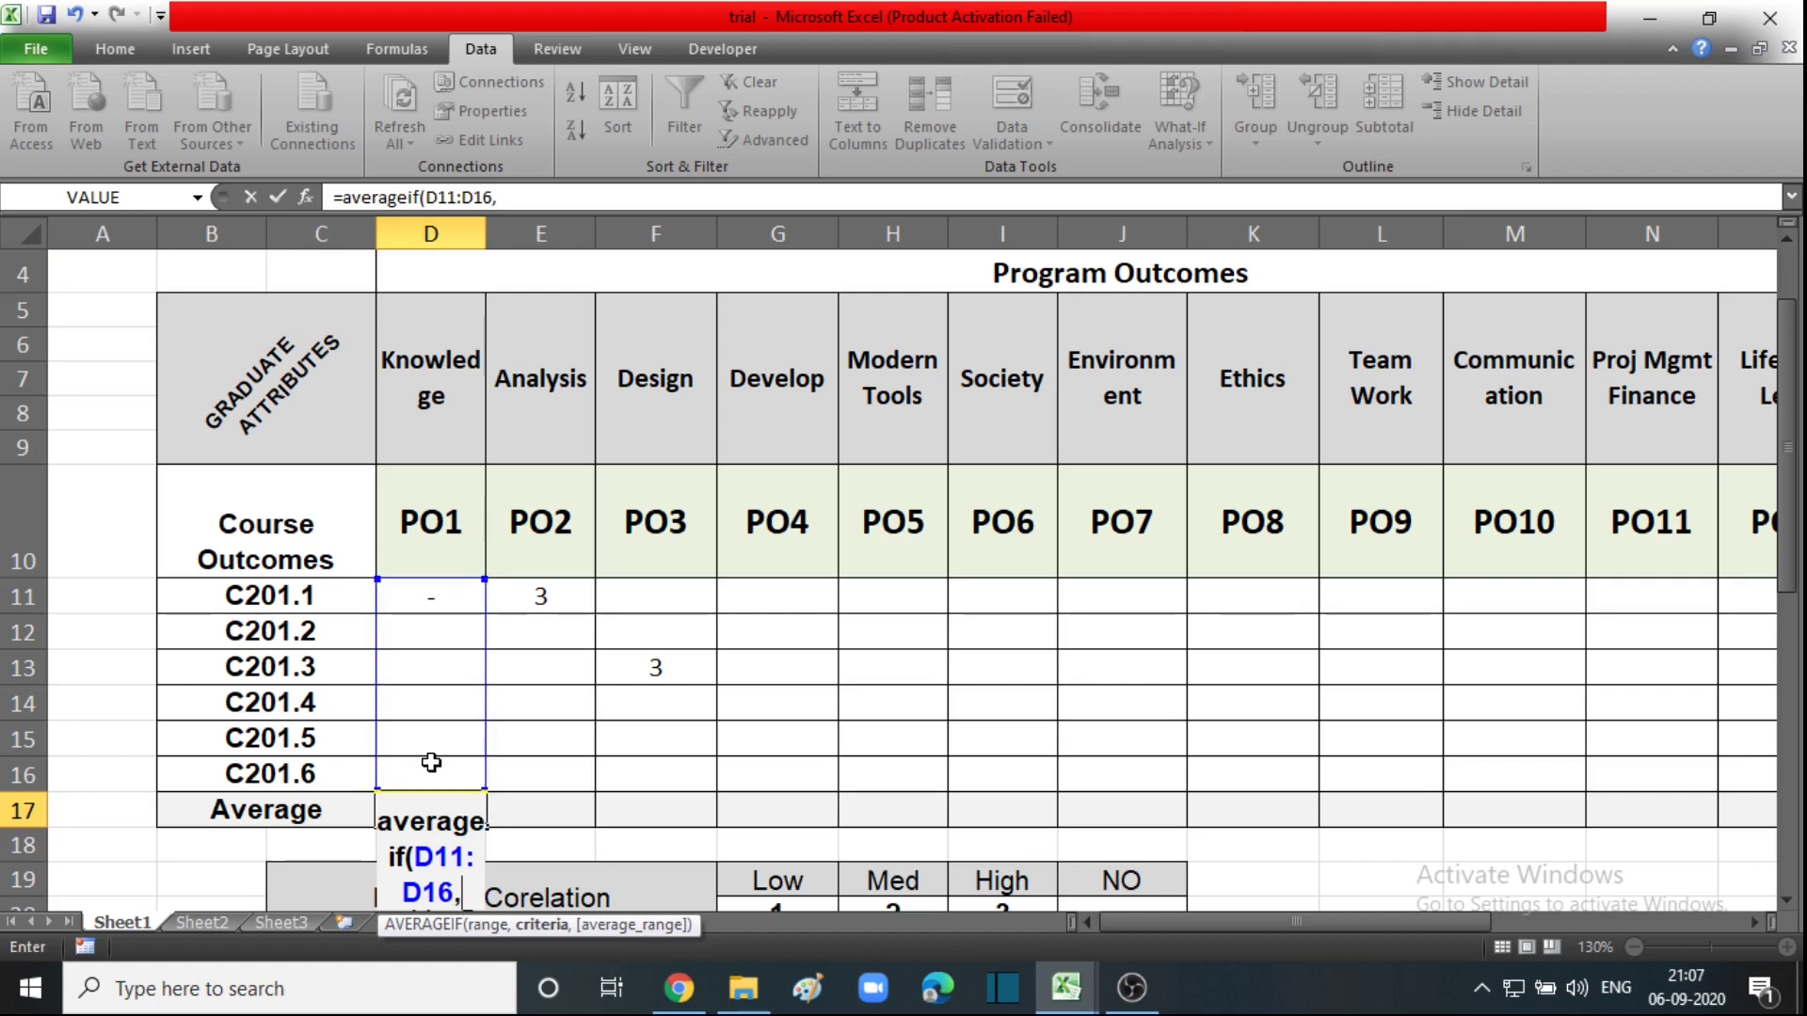
{"action": "type", "text": "\""}
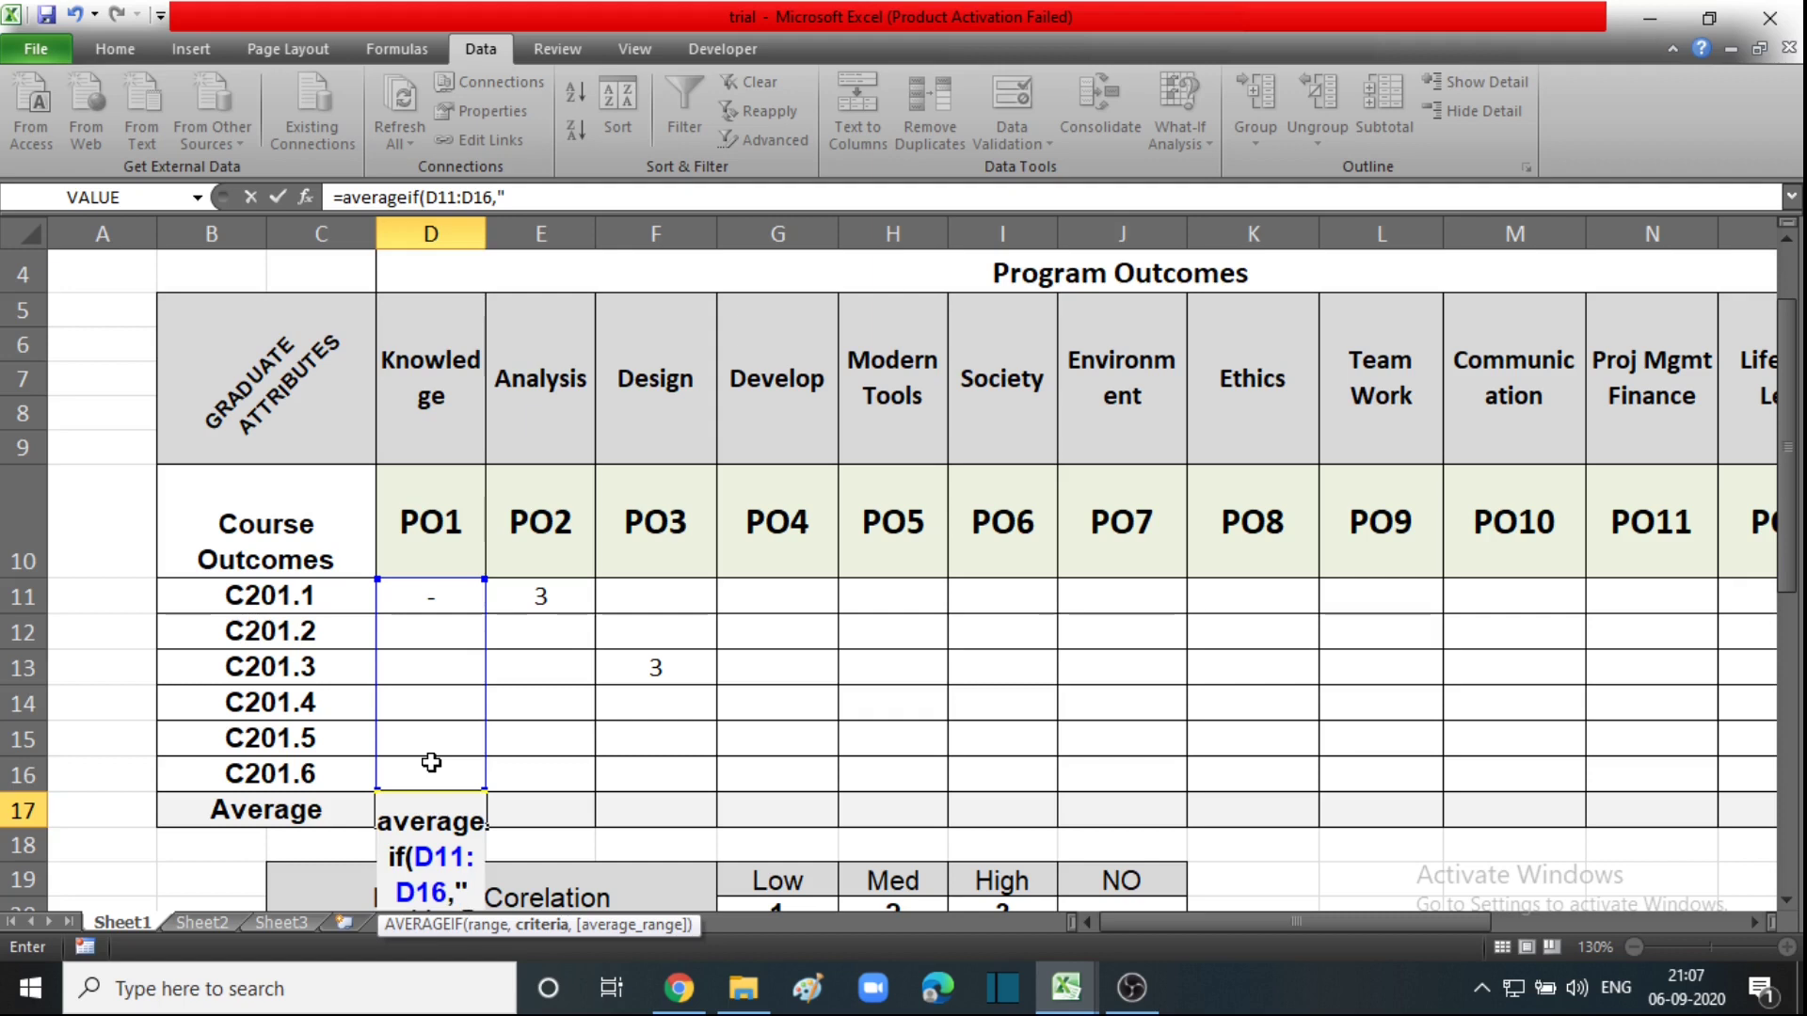
{"action": "type", "text": "<"}
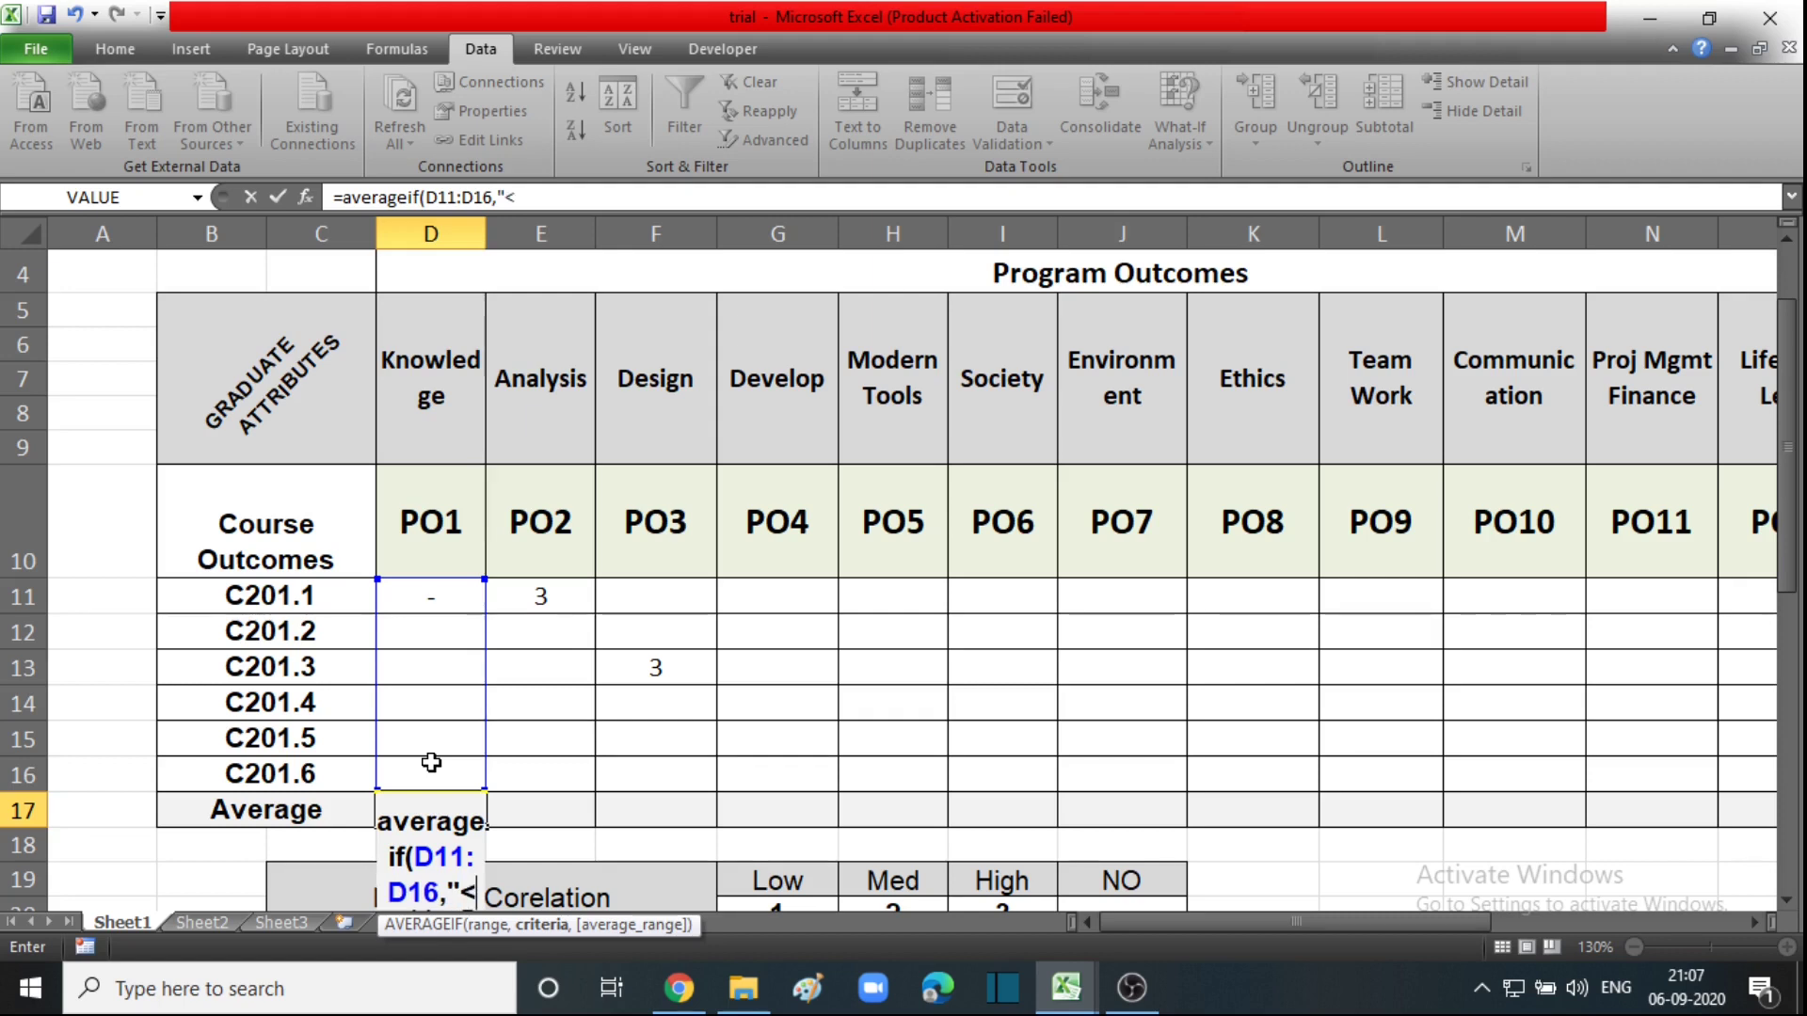
{"action": "type", "text": ">"}
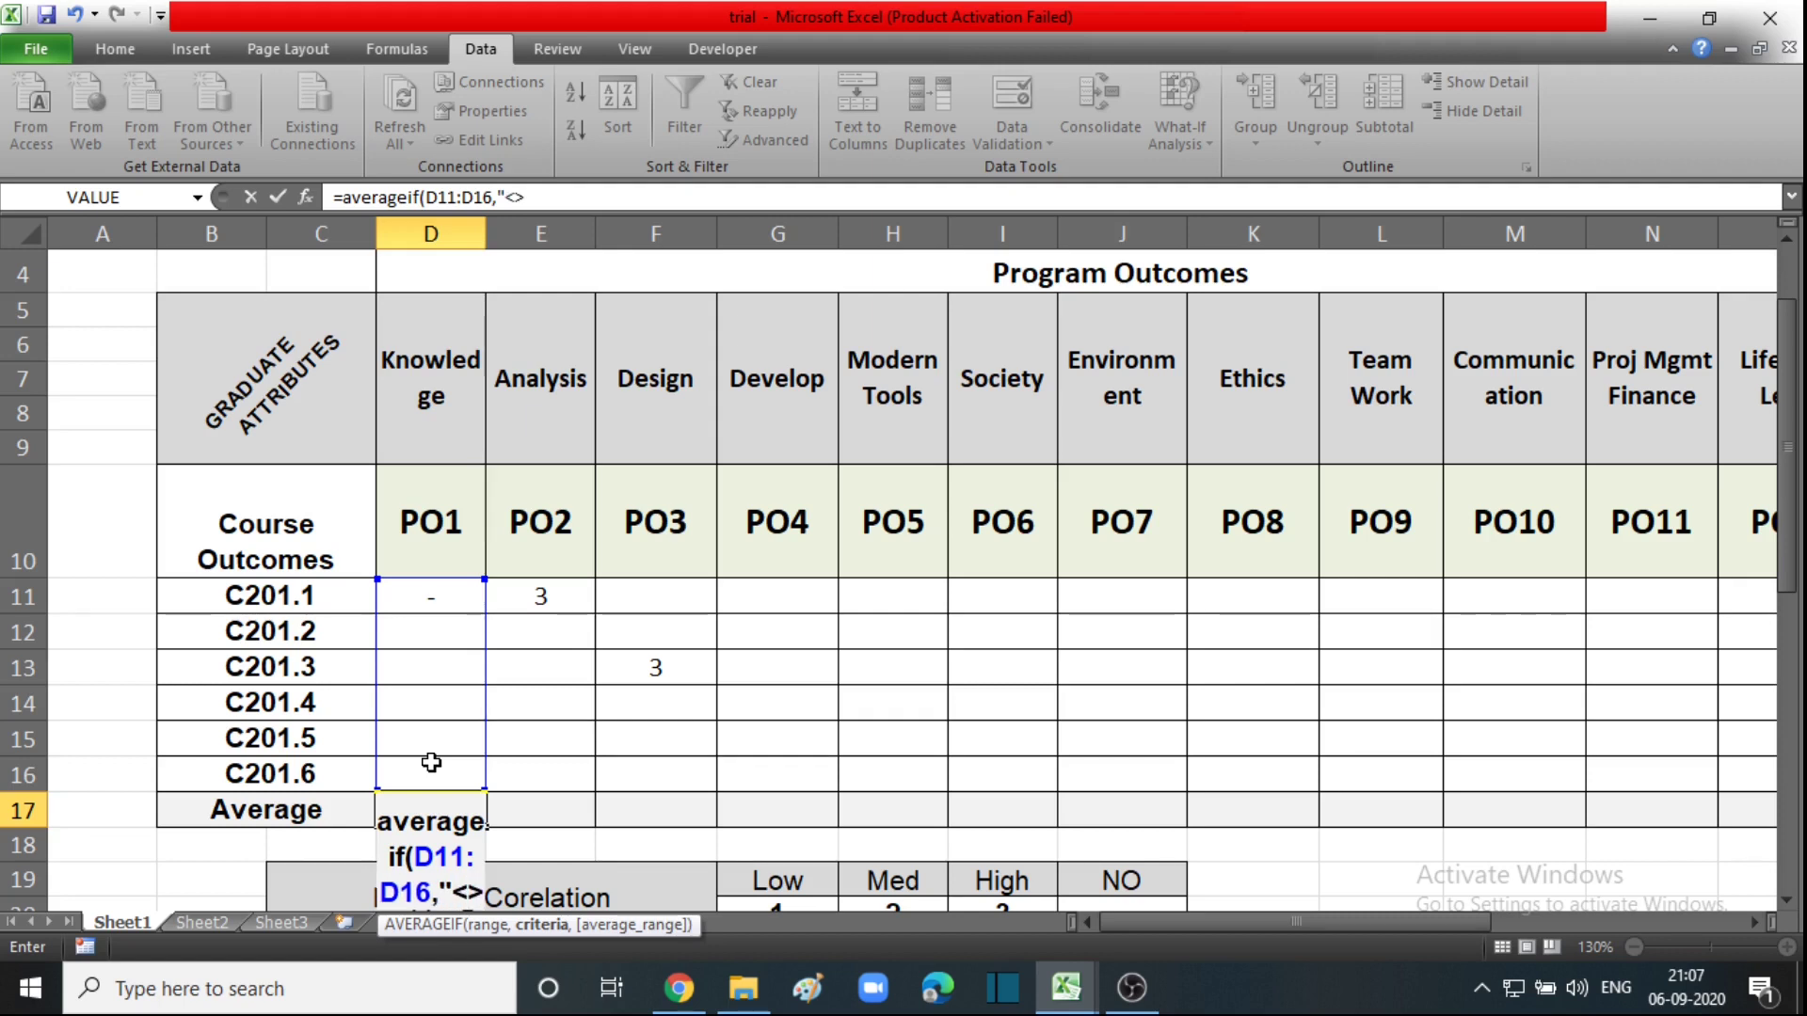
{"action": "type", "text": "0"}
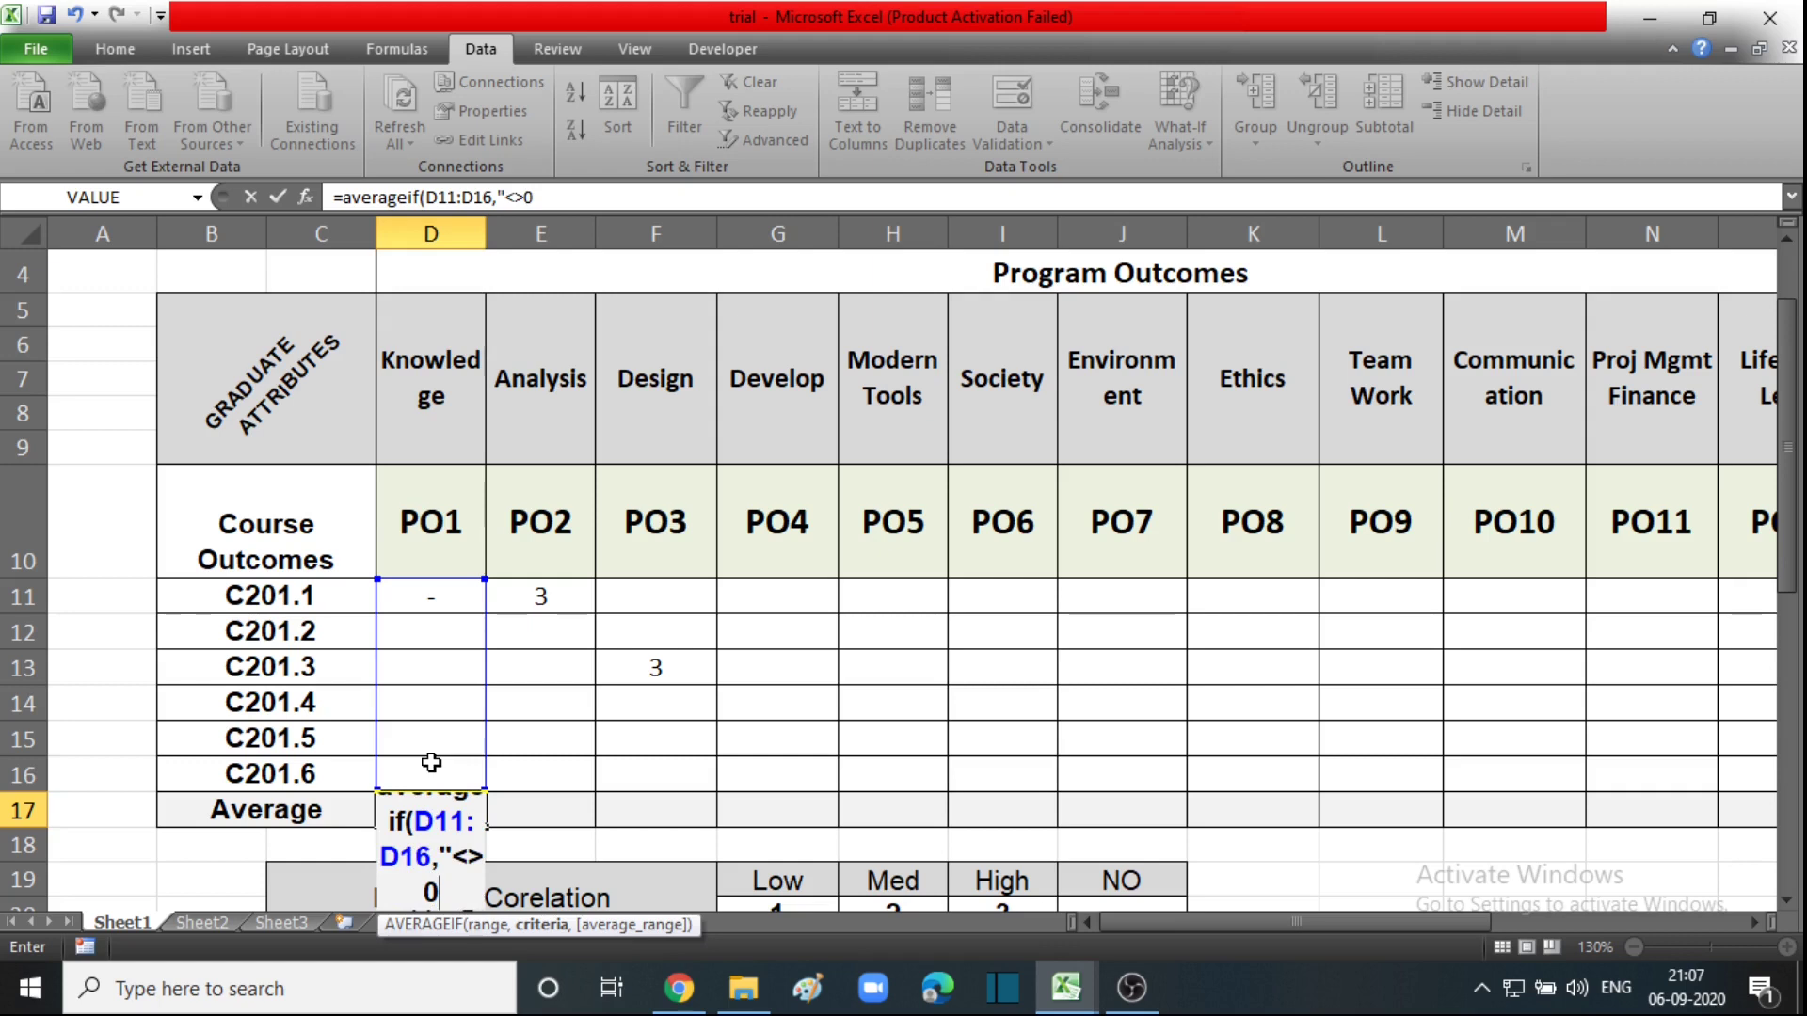
{"action": "type", "text": "\")"}
{"action": "key", "text": "Return"}
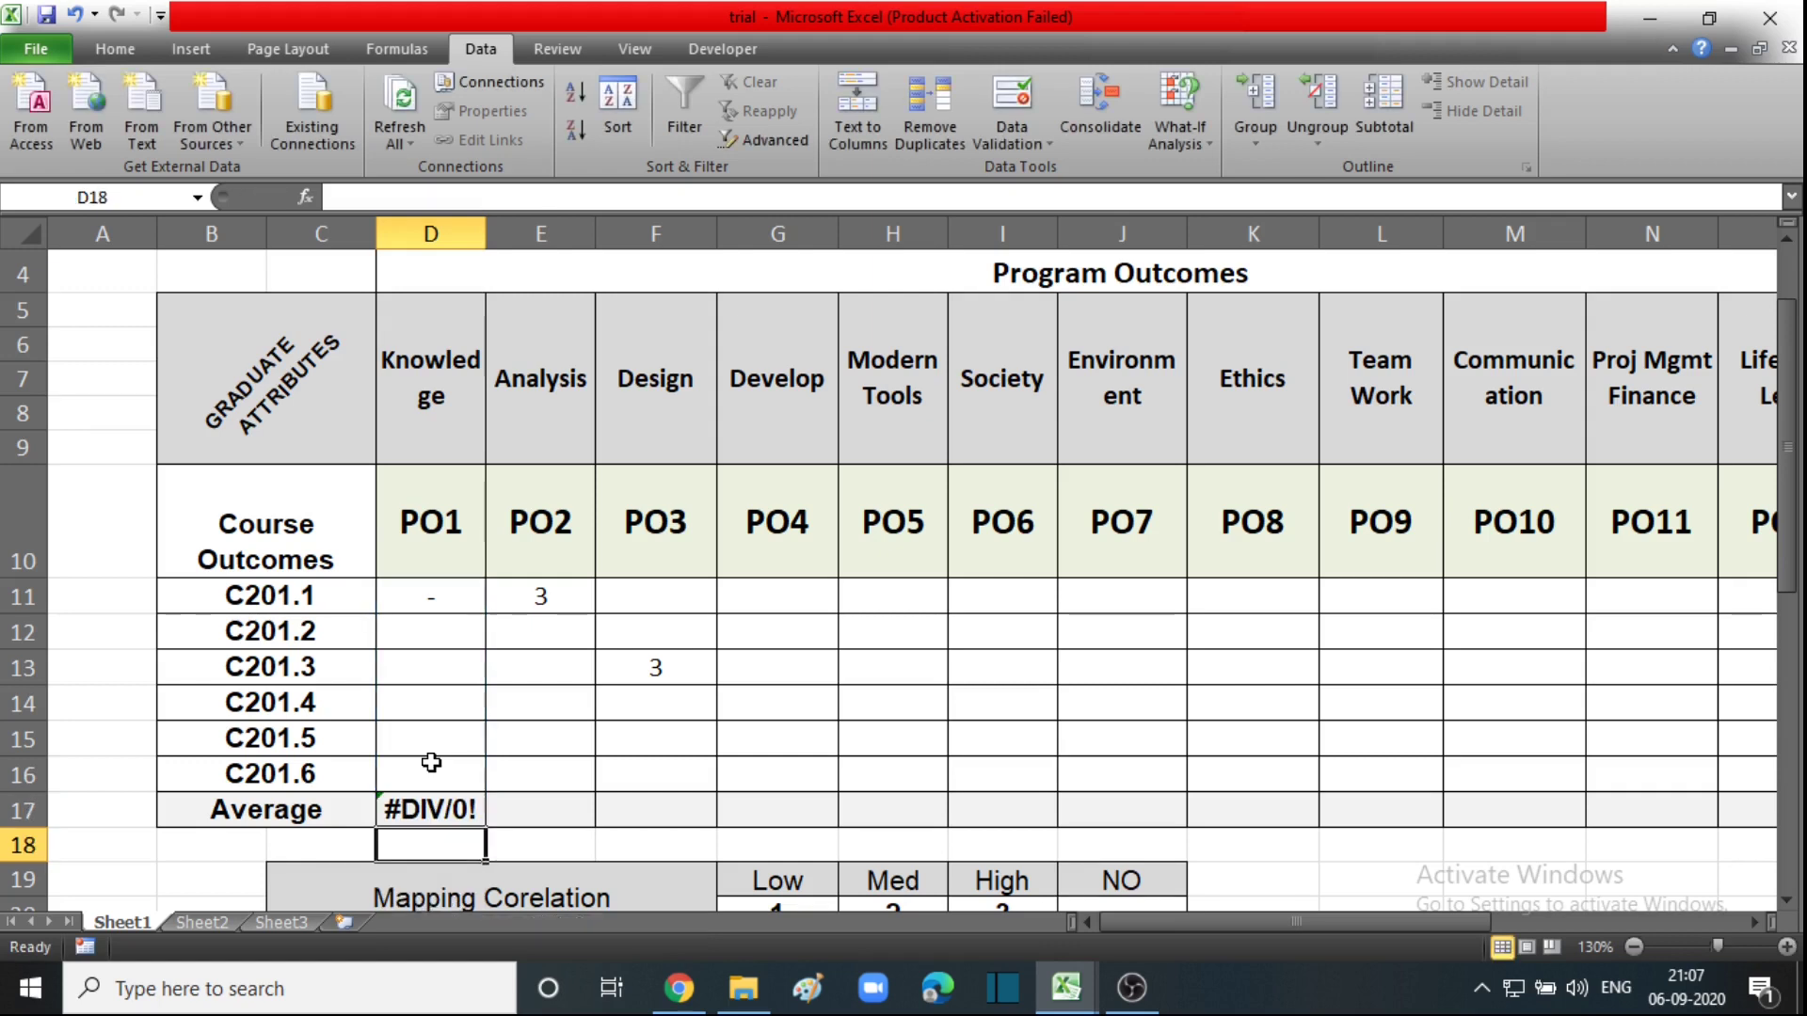
{"action": "left_click", "coordinate": [461, 815]}
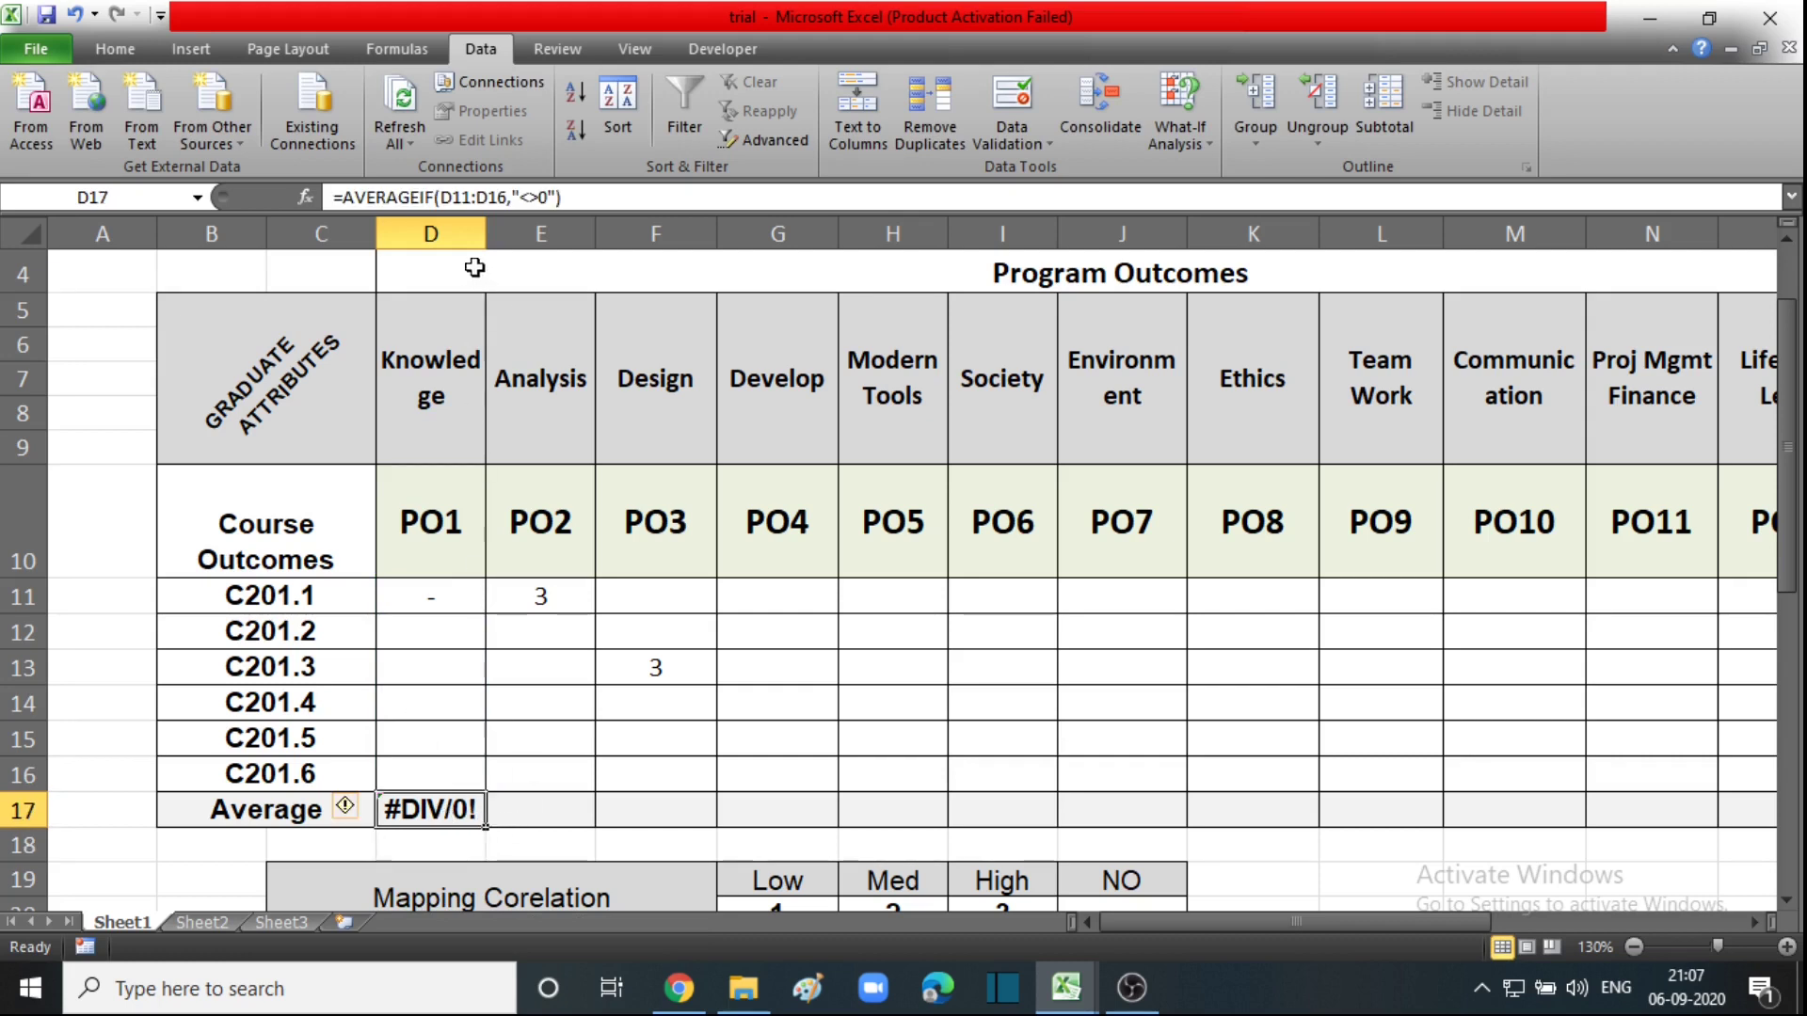
{"action": "scroll", "coordinate": [436, 207], "scroll_direction": "up", "scroll_amount": 1, "text": "ctrl"}
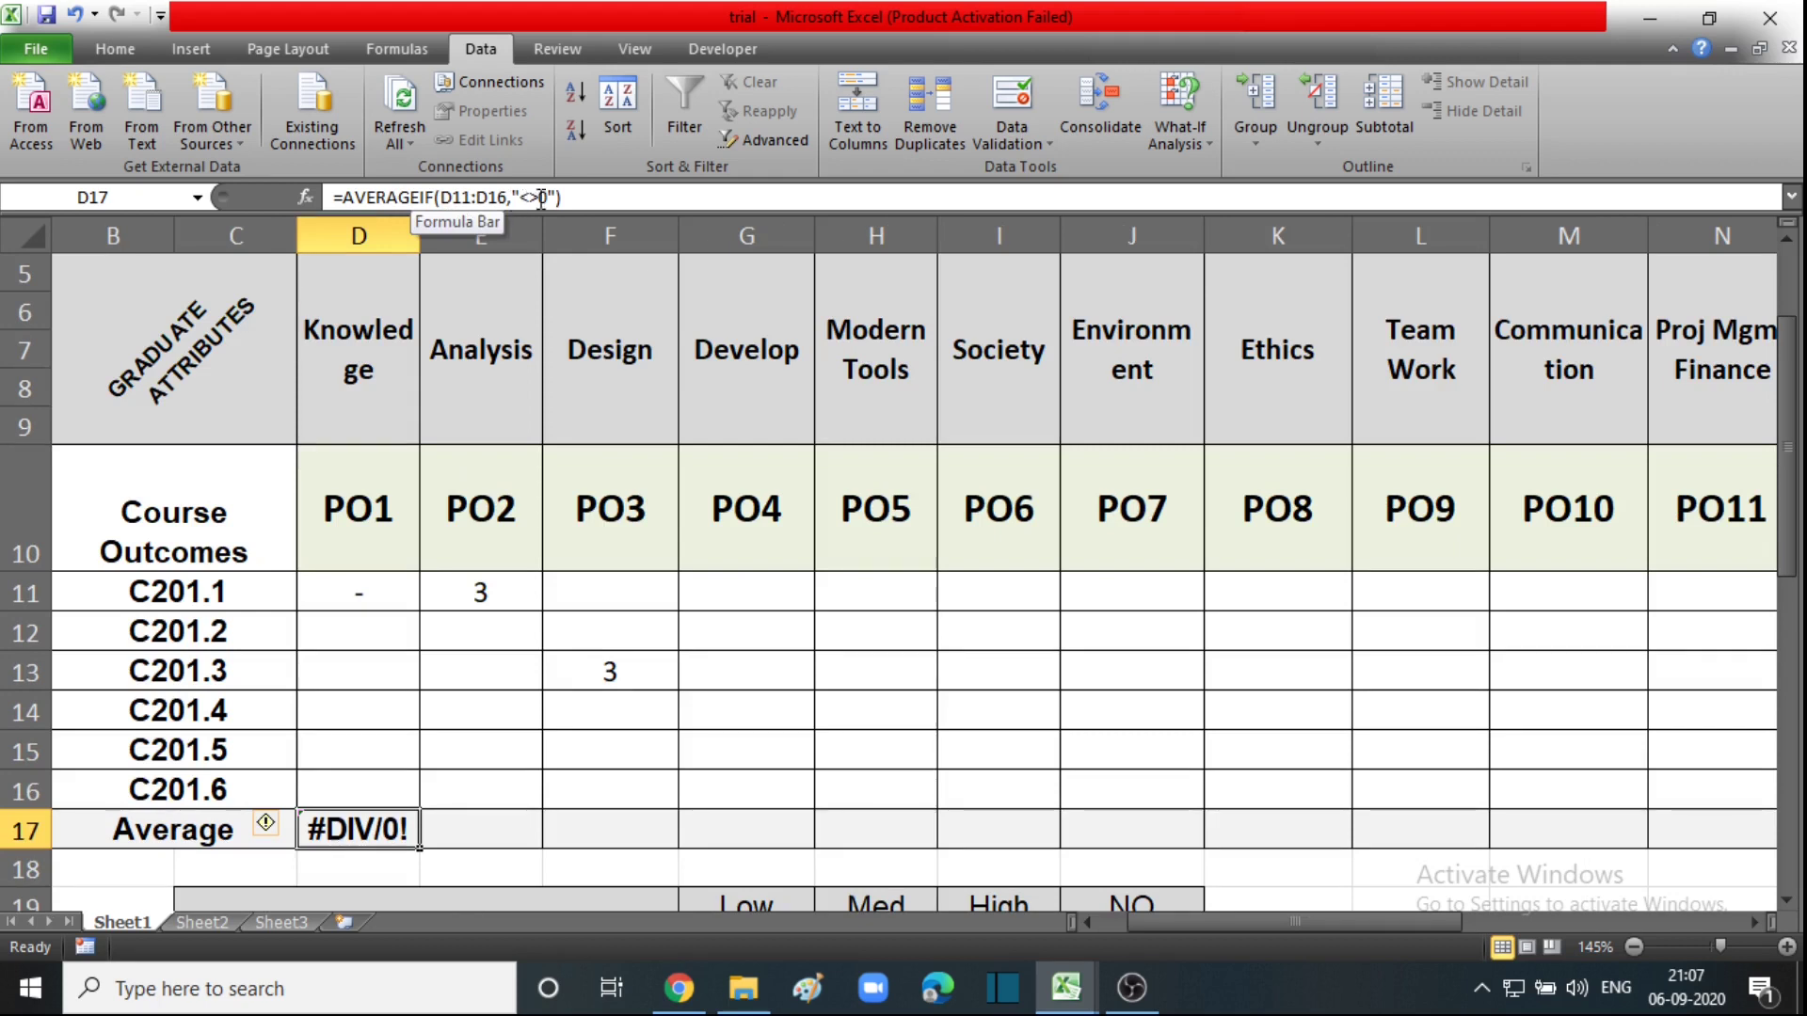
Change the C201.1 rating under PO1 to 1 using its dropdown list.
{"action": "left_click", "coordinate": [381, 590]}
{"action": "left_click_drag", "start_coordinate": [373, 589], "coordinate": [376, 782]}
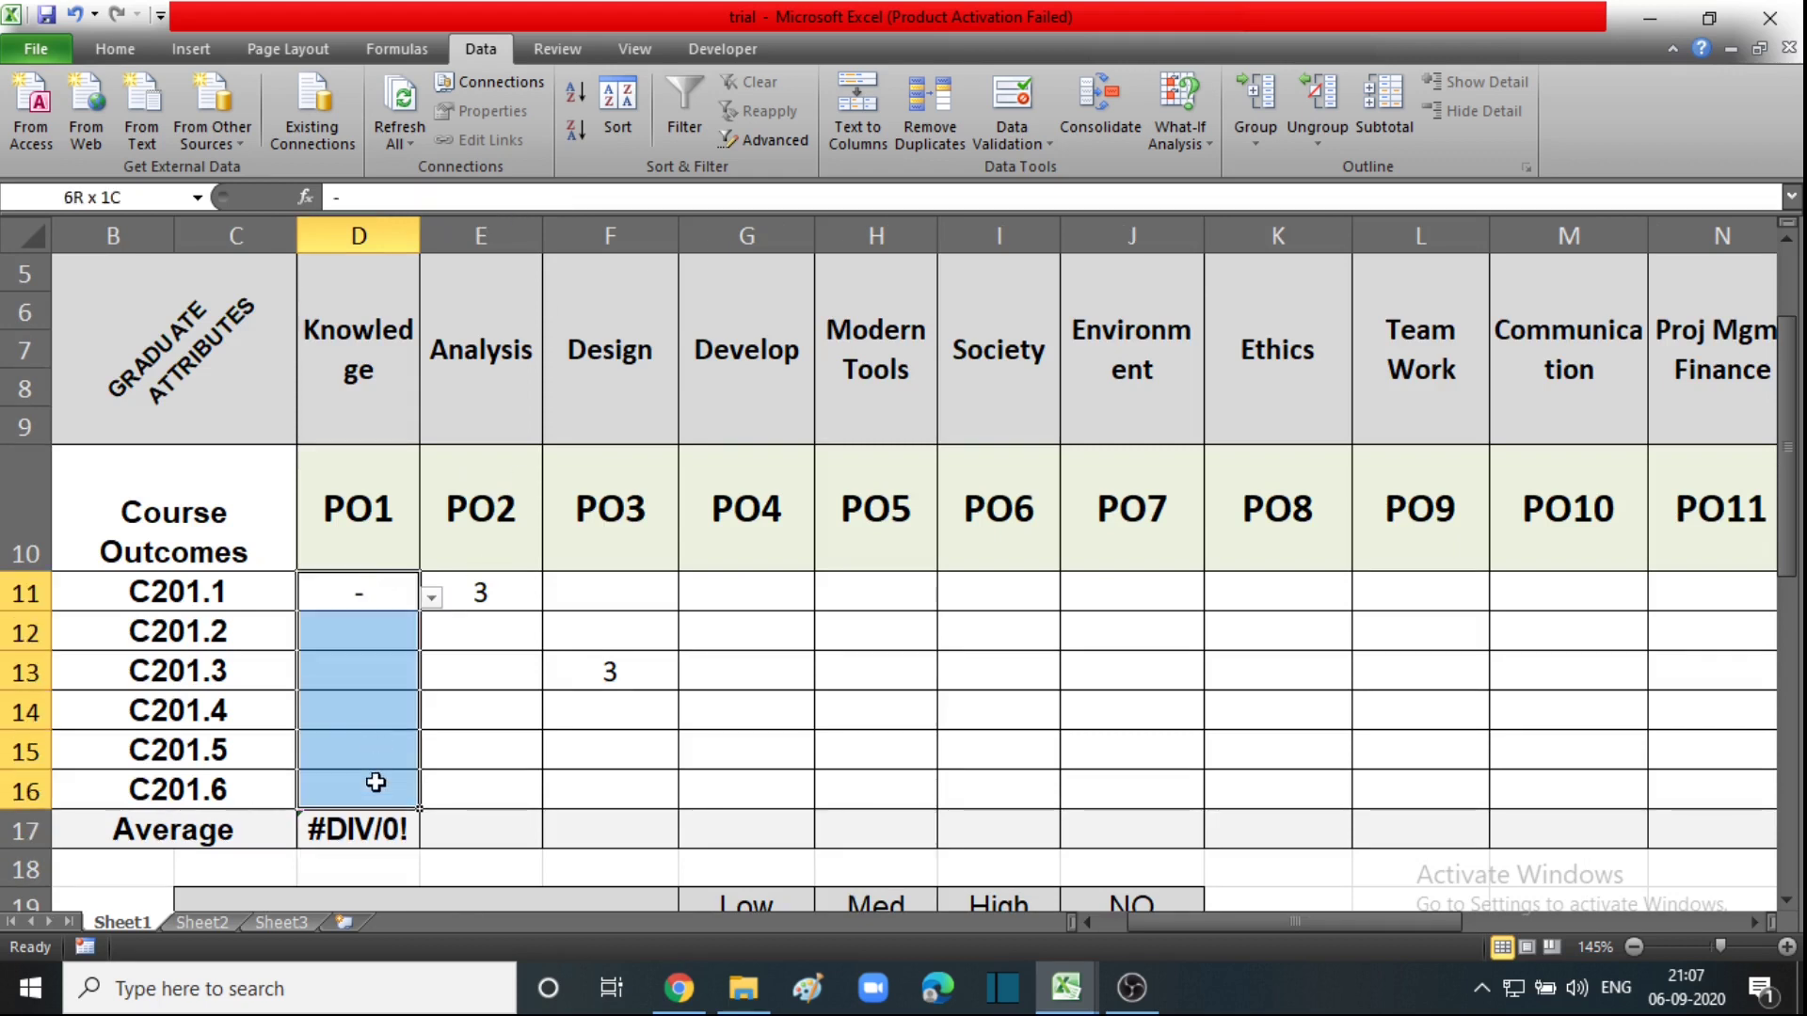
{"action": "left_click", "coordinate": [373, 596]}
{"action": "left_click", "coordinate": [431, 597]}
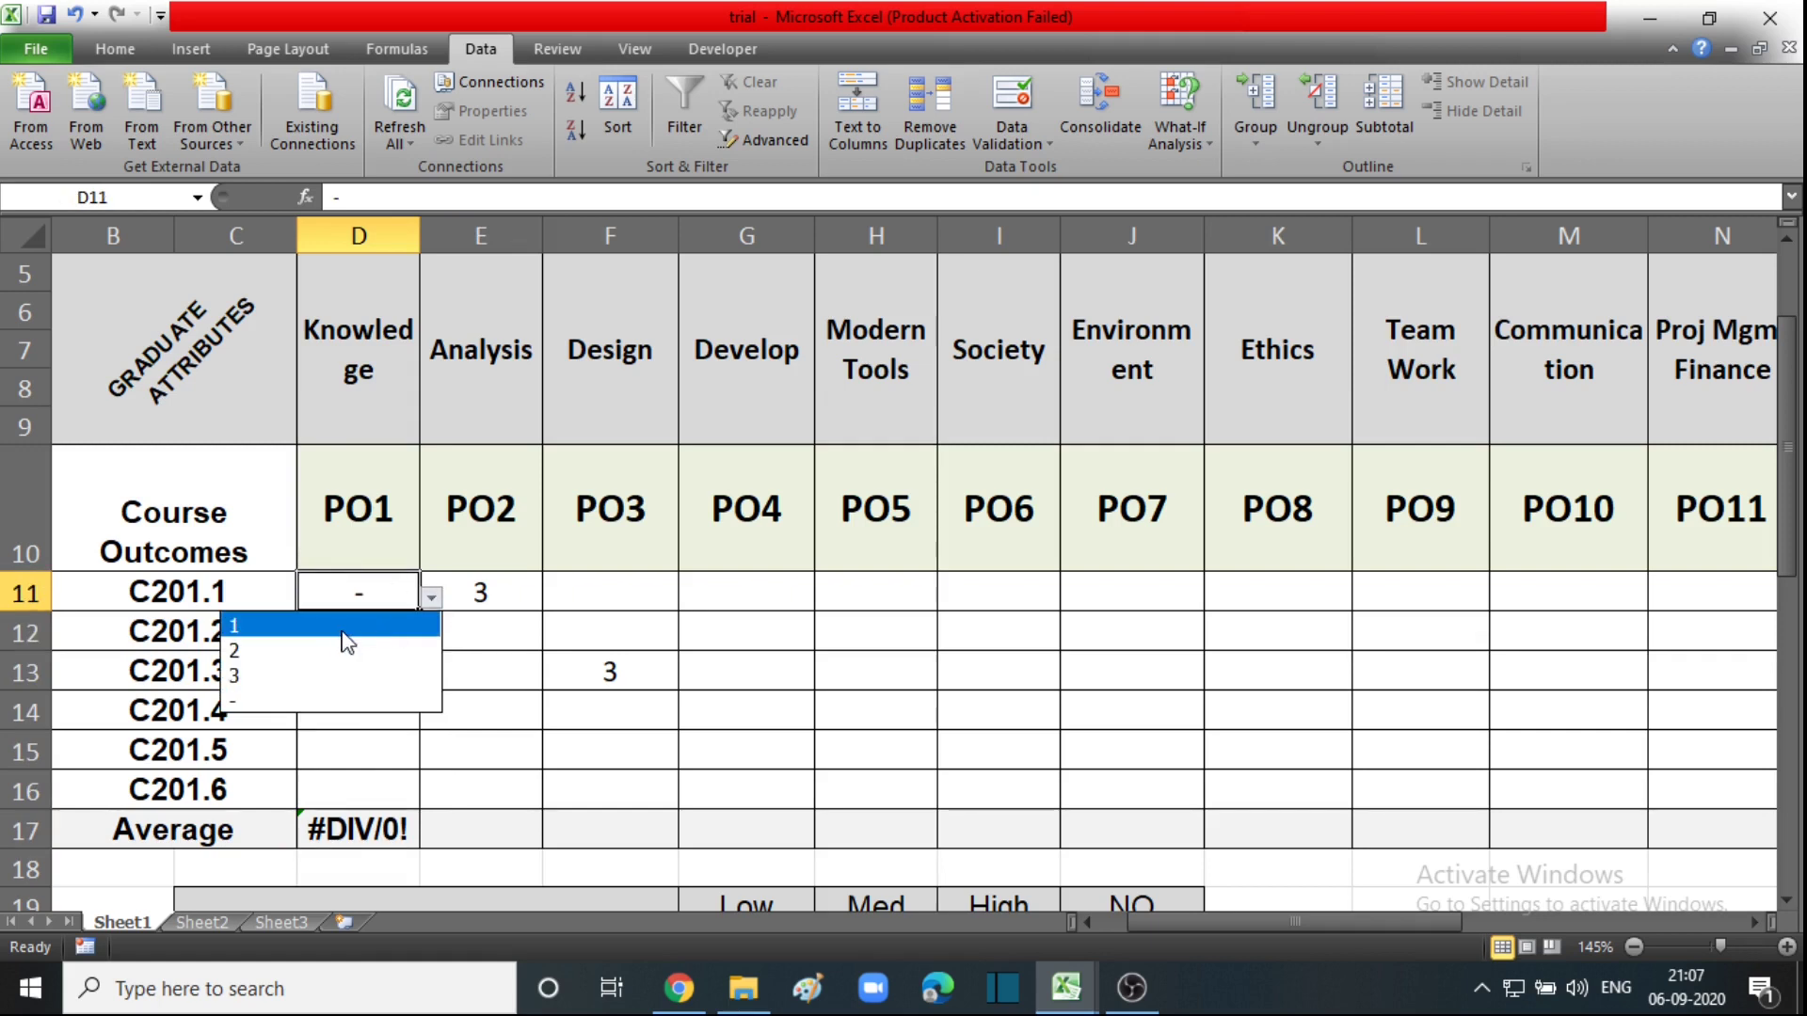
{"action": "left_click", "coordinate": [343, 627]}
{"action": "left_click", "coordinate": [367, 827]}
{"action": "left_click", "coordinate": [372, 593]}
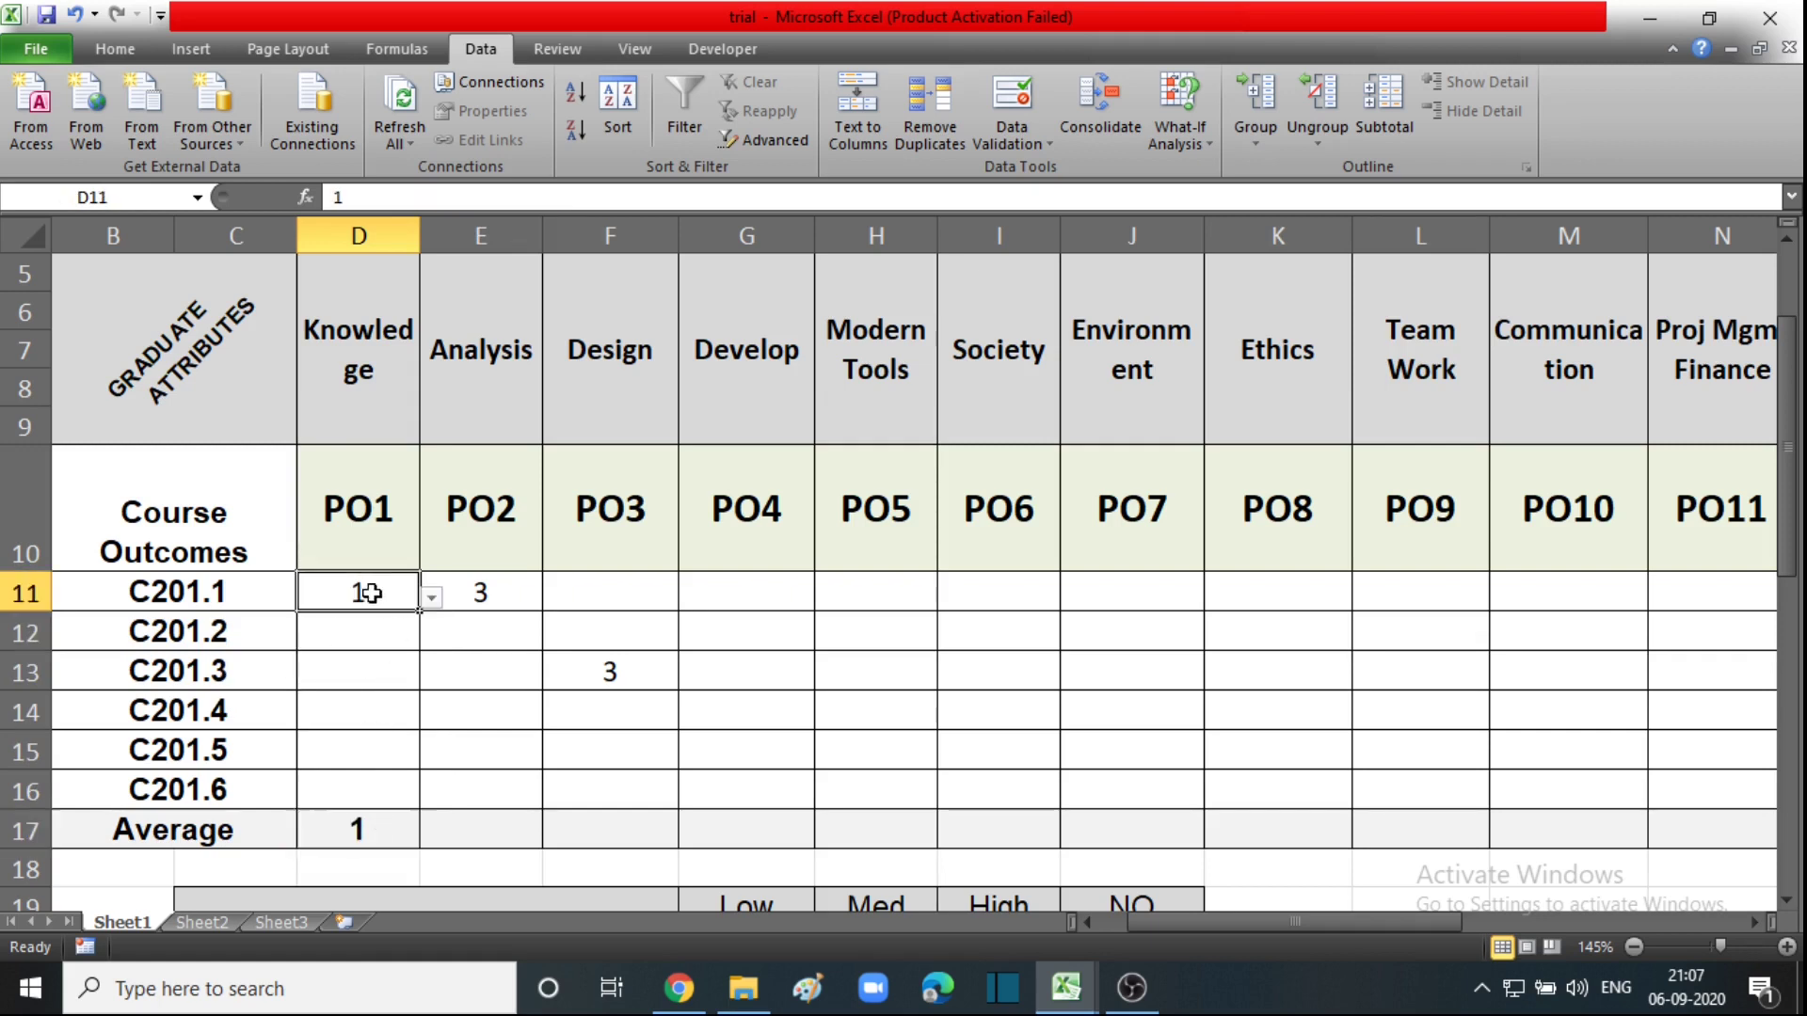
Choose "-" from the dropdown list for C201.2 under PO1.
{"action": "left_click", "coordinate": [402, 634]}
{"action": "left_click", "coordinate": [432, 640]}
{"action": "left_click", "coordinate": [348, 725]}
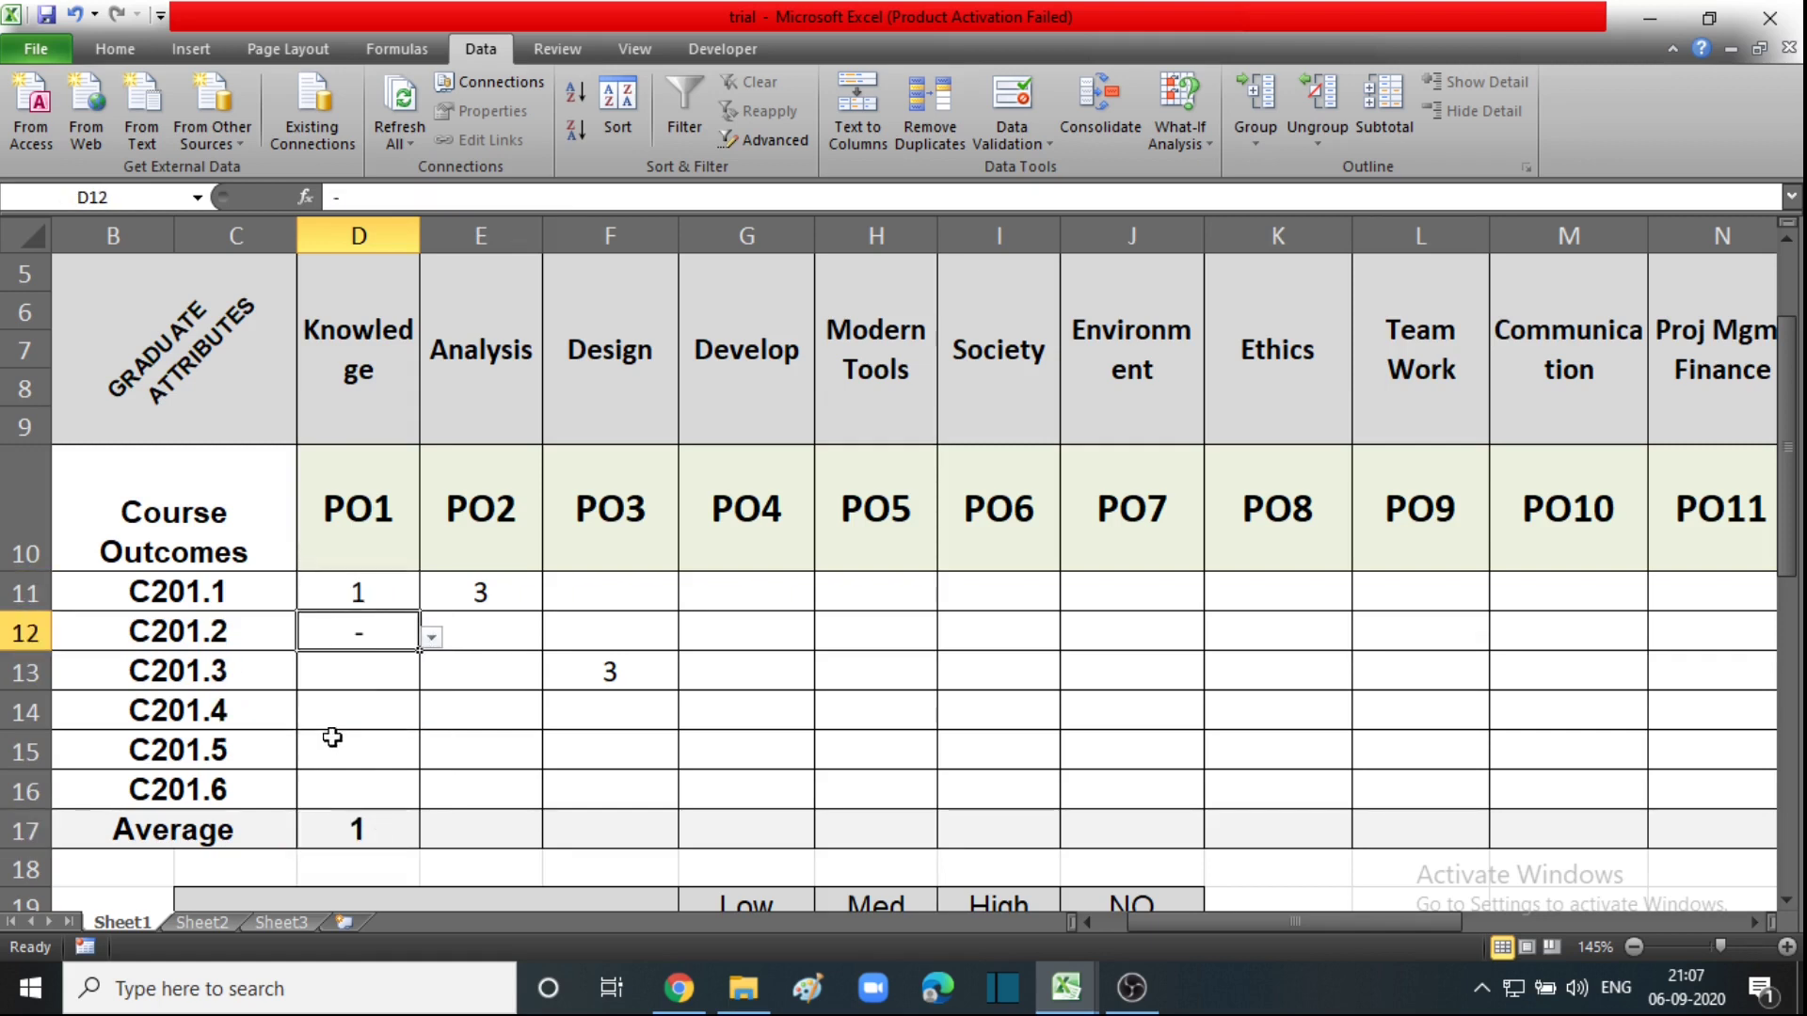
Change the C201.1 rating under PO1 to "-" using its dropdown list.
{"action": "left_click", "coordinate": [375, 669]}
{"action": "left_click", "coordinate": [384, 602]}
{"action": "left_click", "coordinate": [431, 598]}
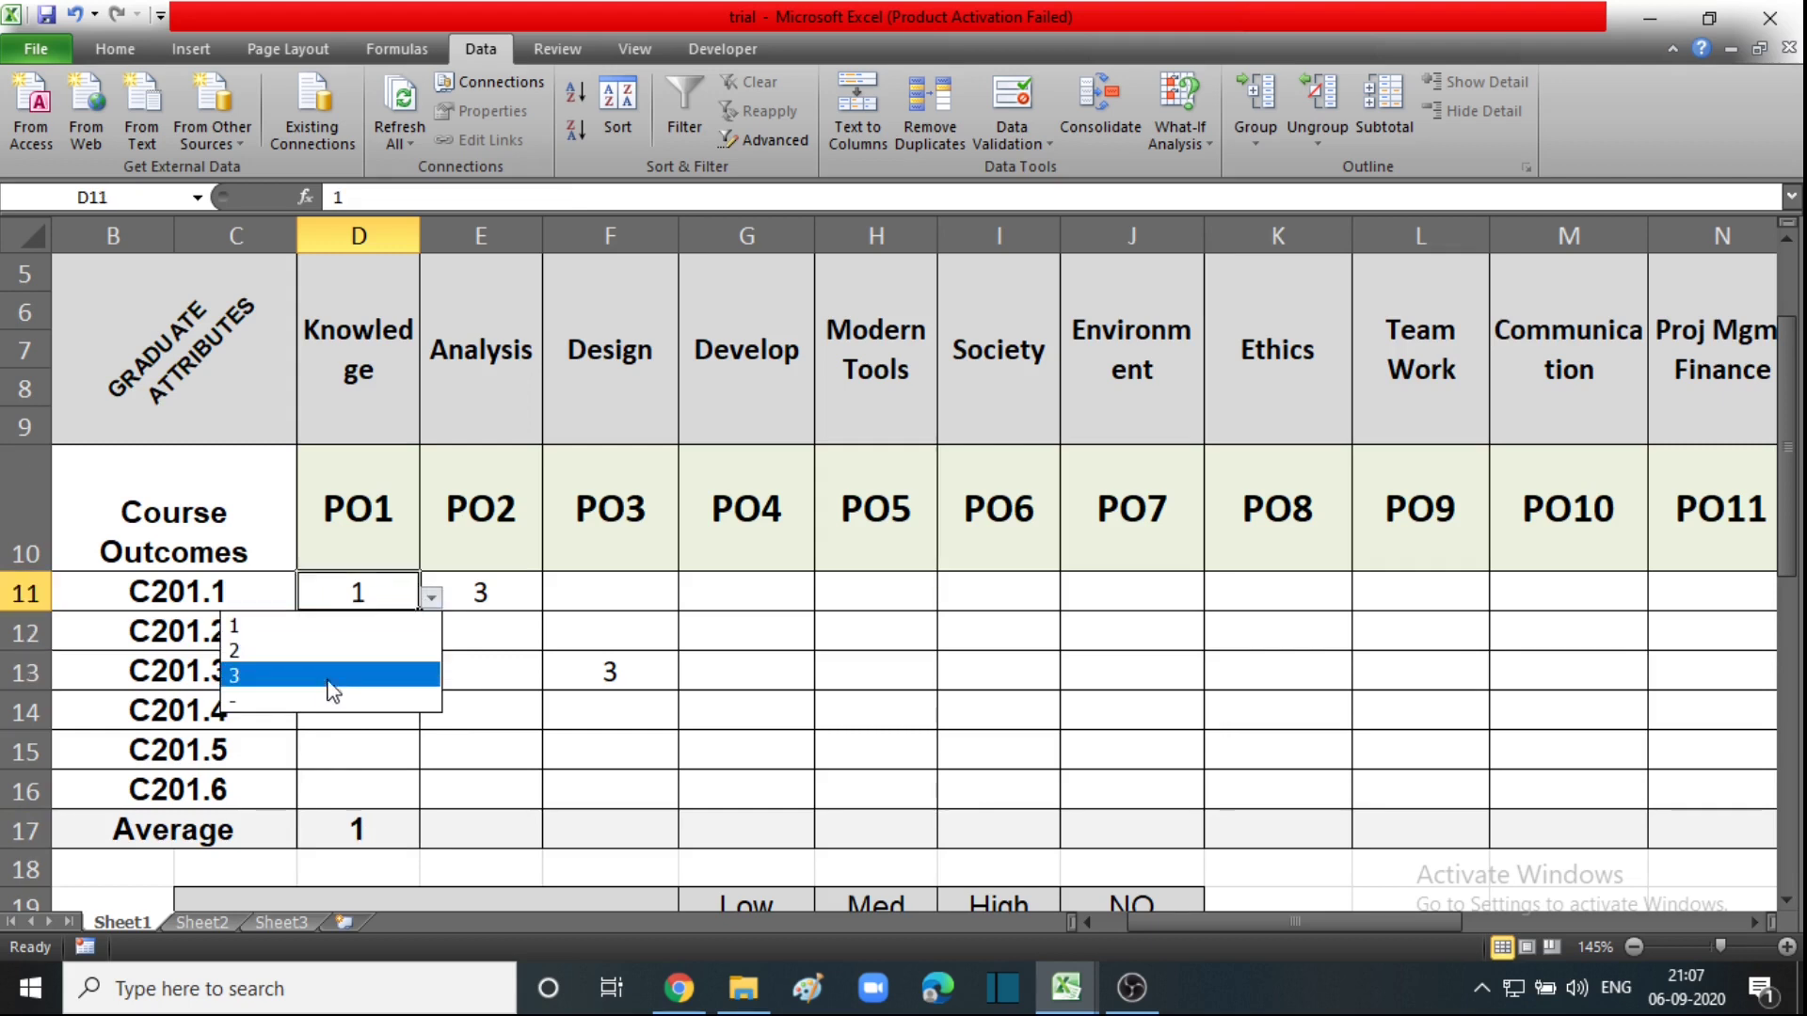
{"action": "left_click", "coordinate": [315, 706]}
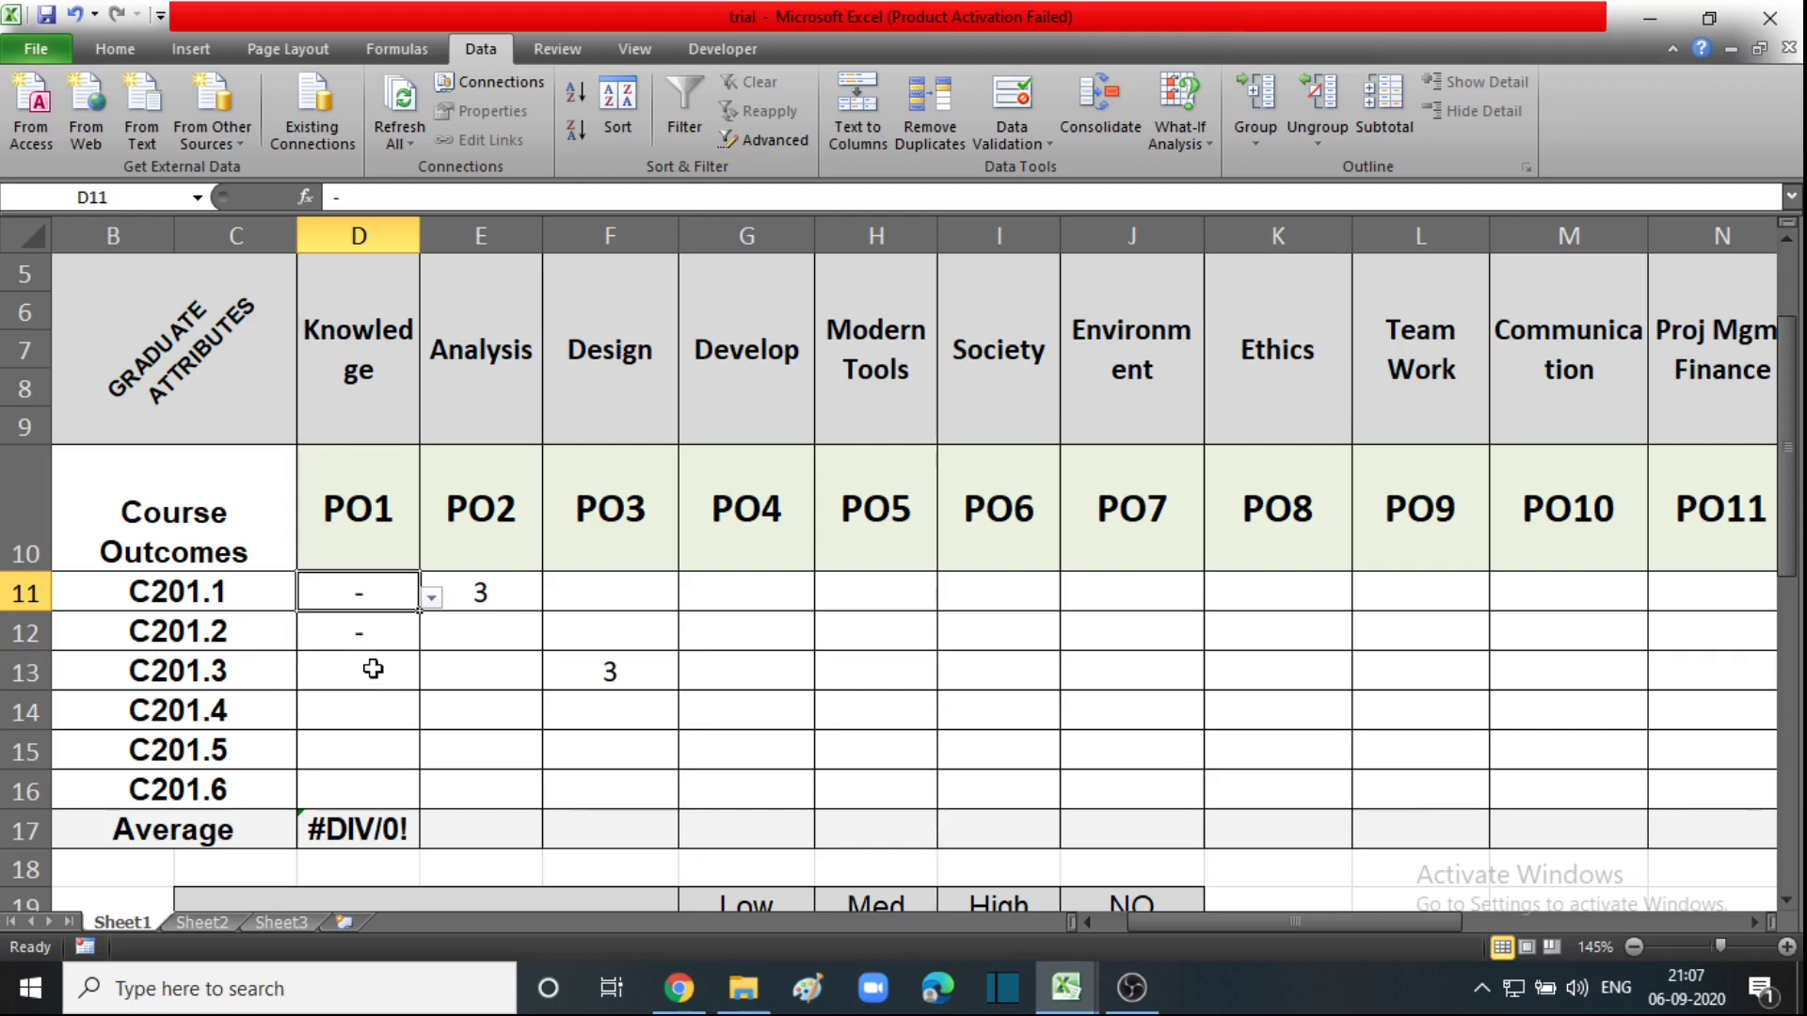
Set the C201.1 rating under PO1 back to 1 from its dropdown list.
{"action": "left_click", "coordinate": [430, 597]}
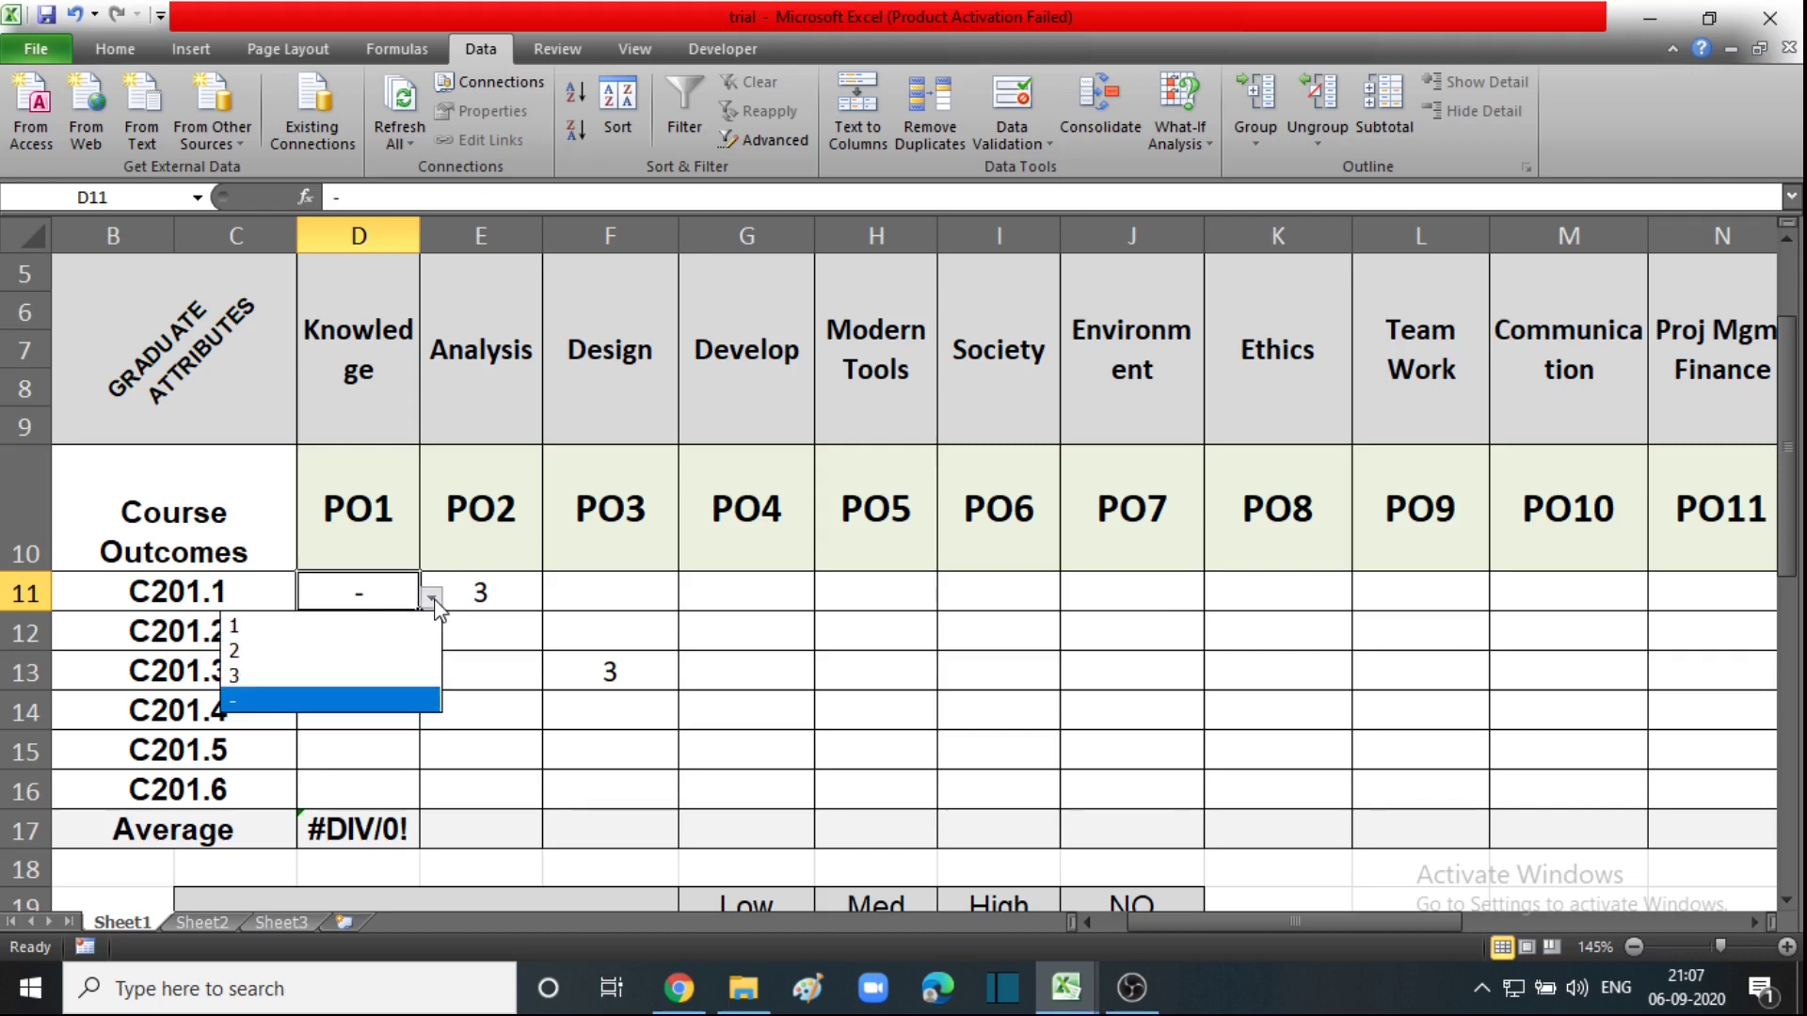
{"action": "left_click", "coordinate": [315, 626]}
{"action": "left_click", "coordinate": [351, 665]}
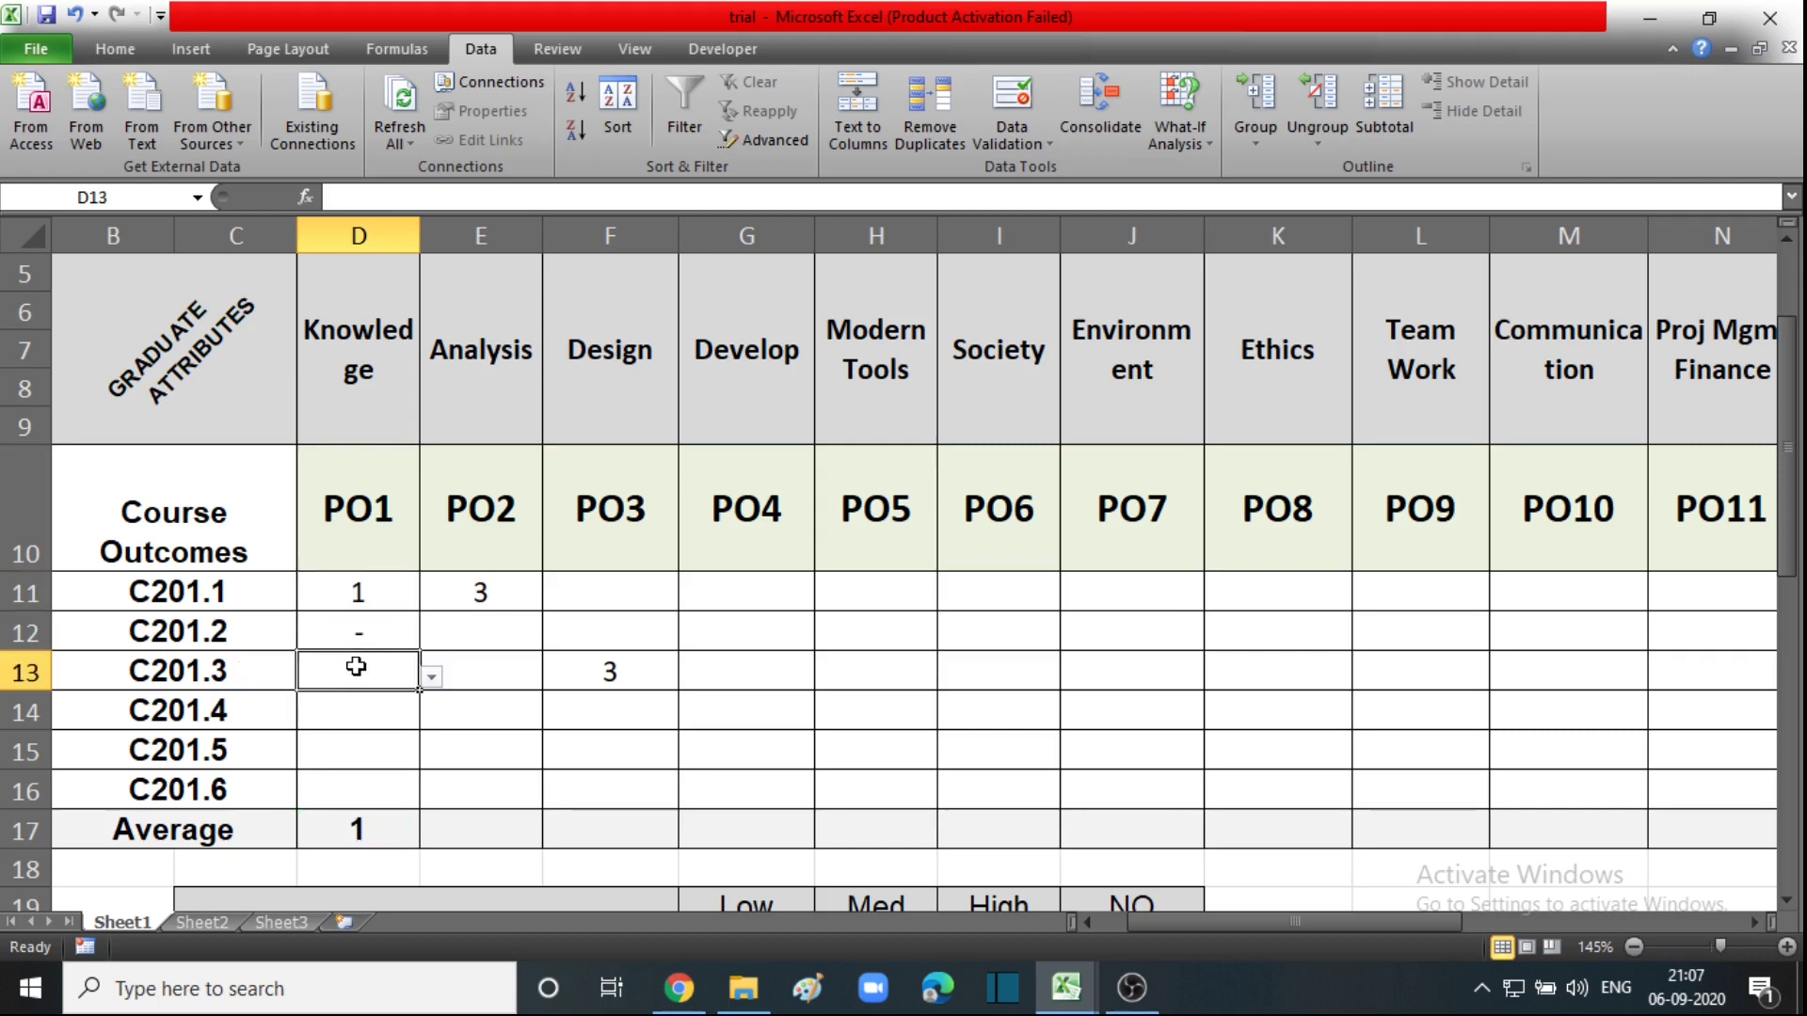
Change the C201.2 rating under PO1 to 1 and after that to 3 using its dropdown list.
{"action": "left_click", "coordinate": [376, 604]}
{"action": "left_click", "coordinate": [381, 632]}
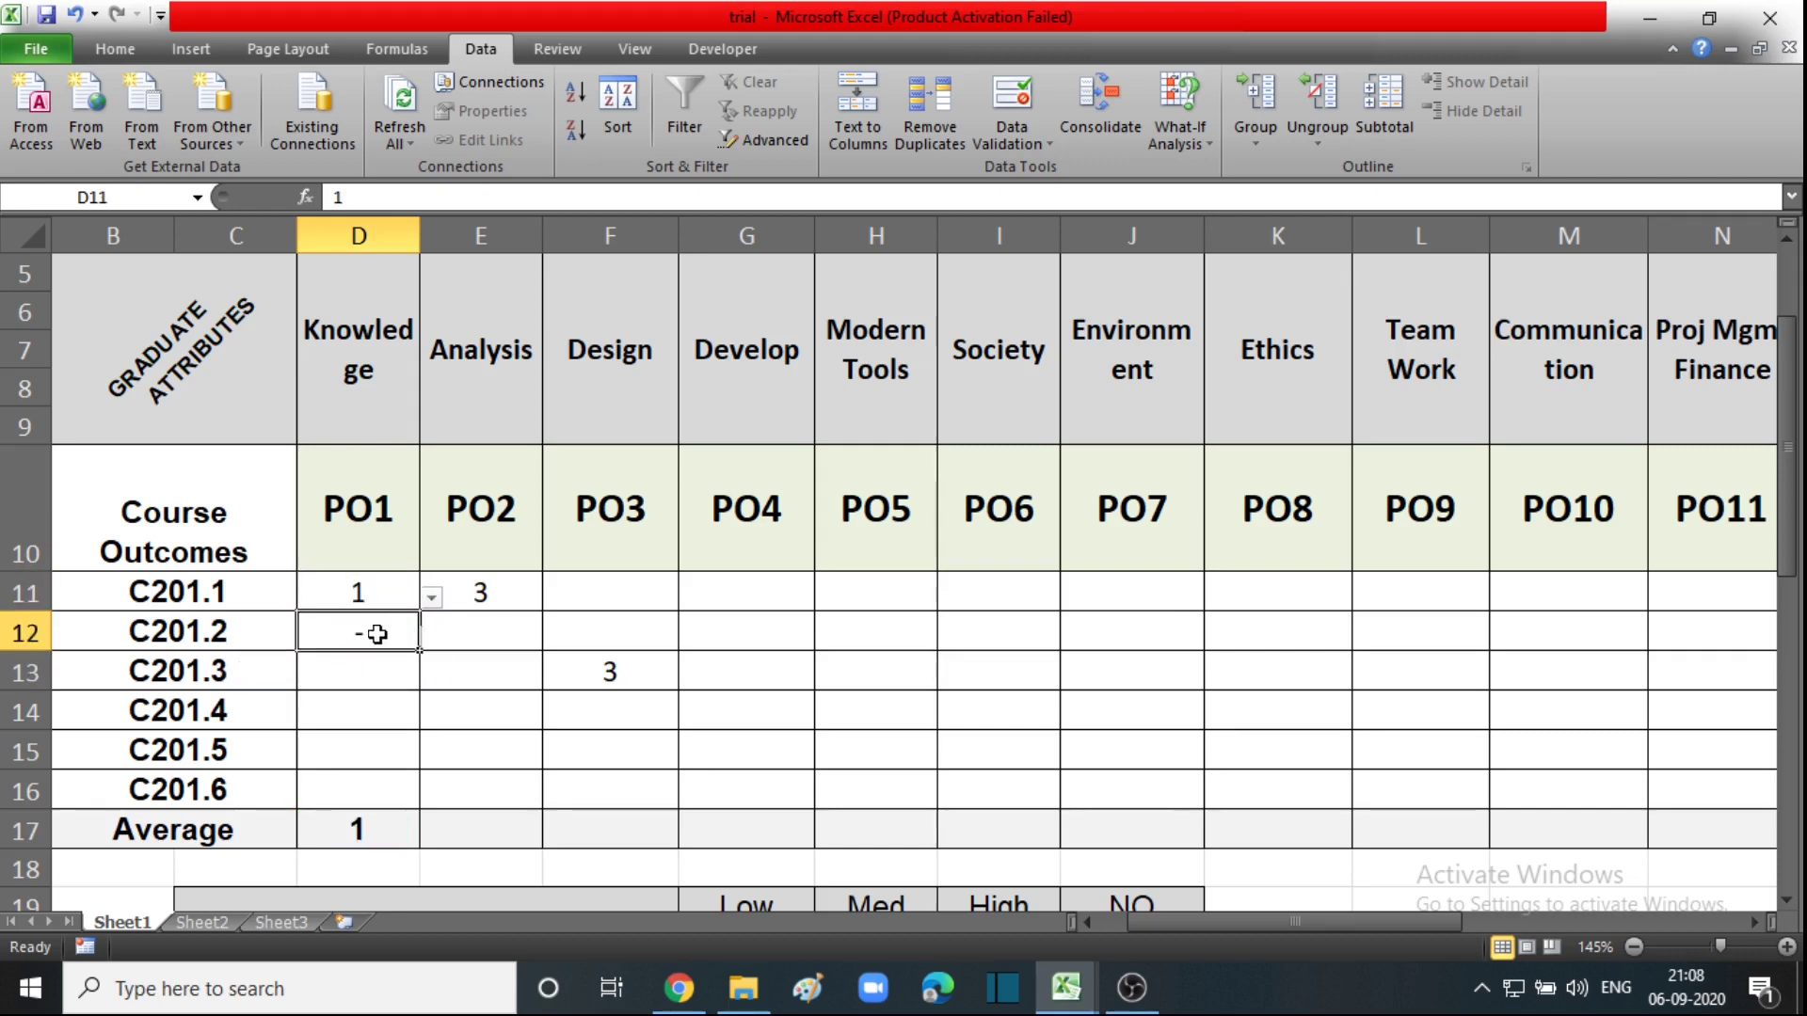
{"action": "left_click", "coordinate": [431, 638]}
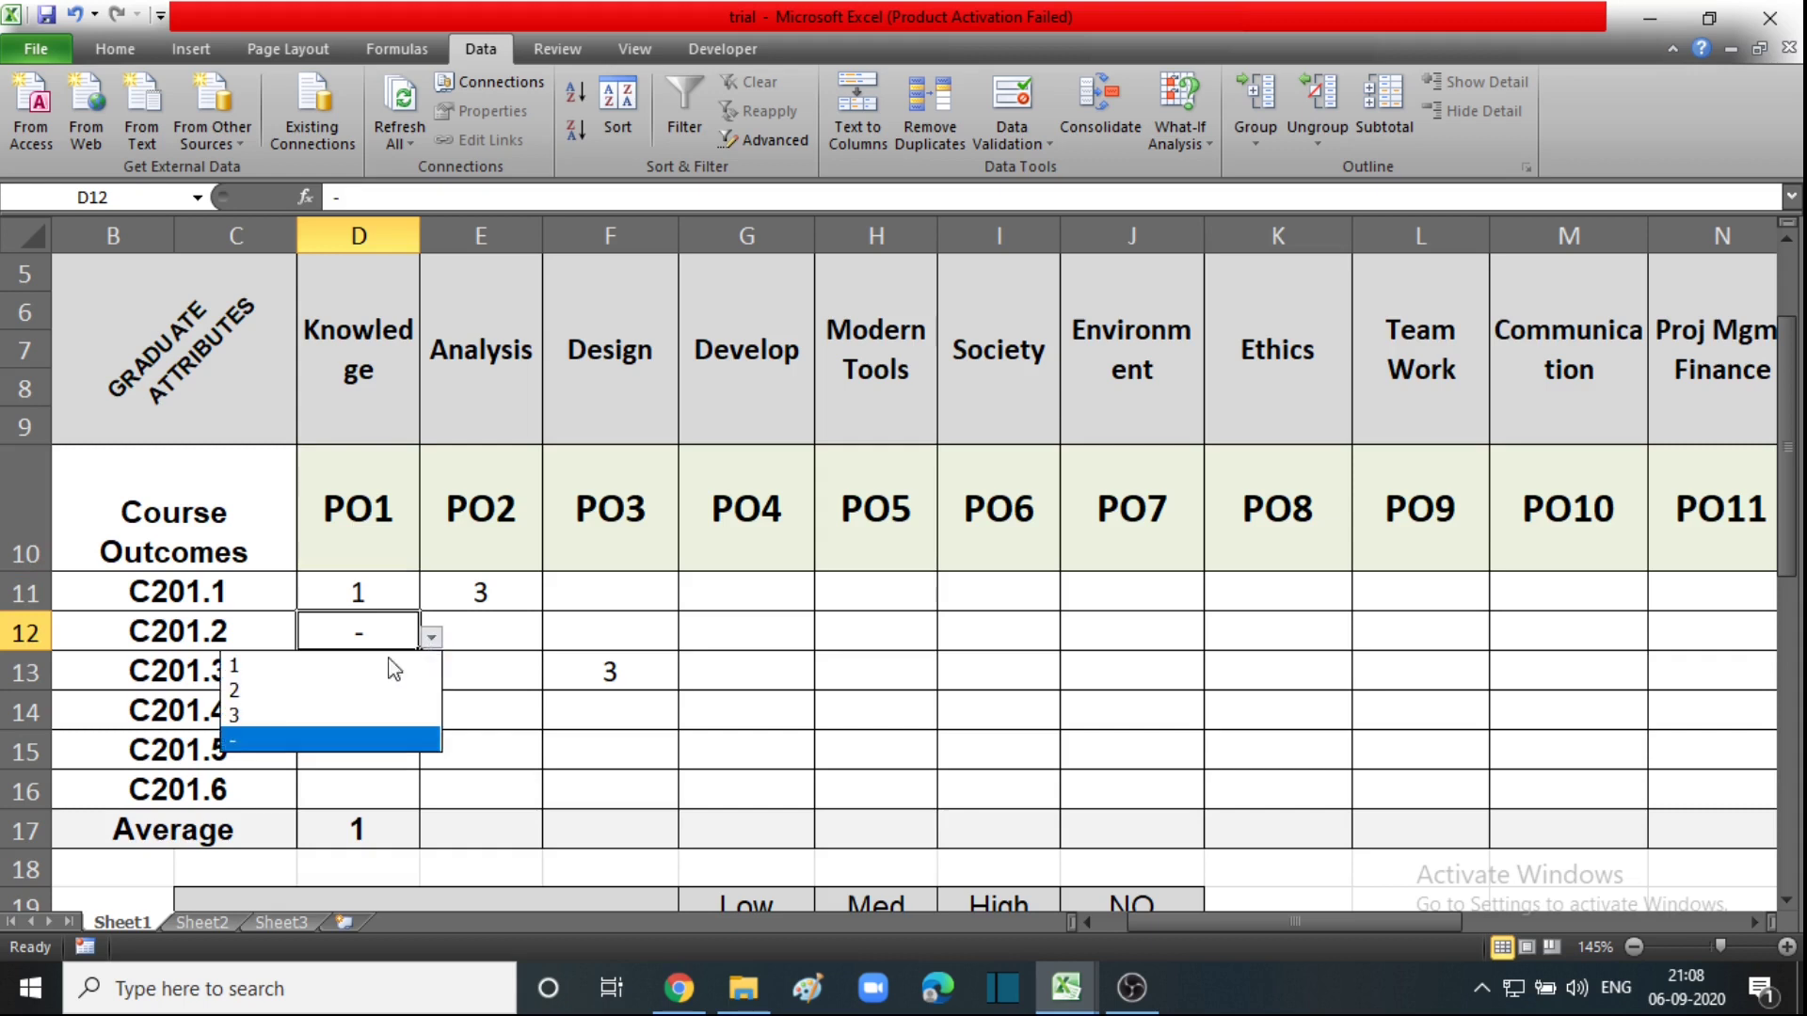
{"action": "left_click", "coordinate": [343, 670]}
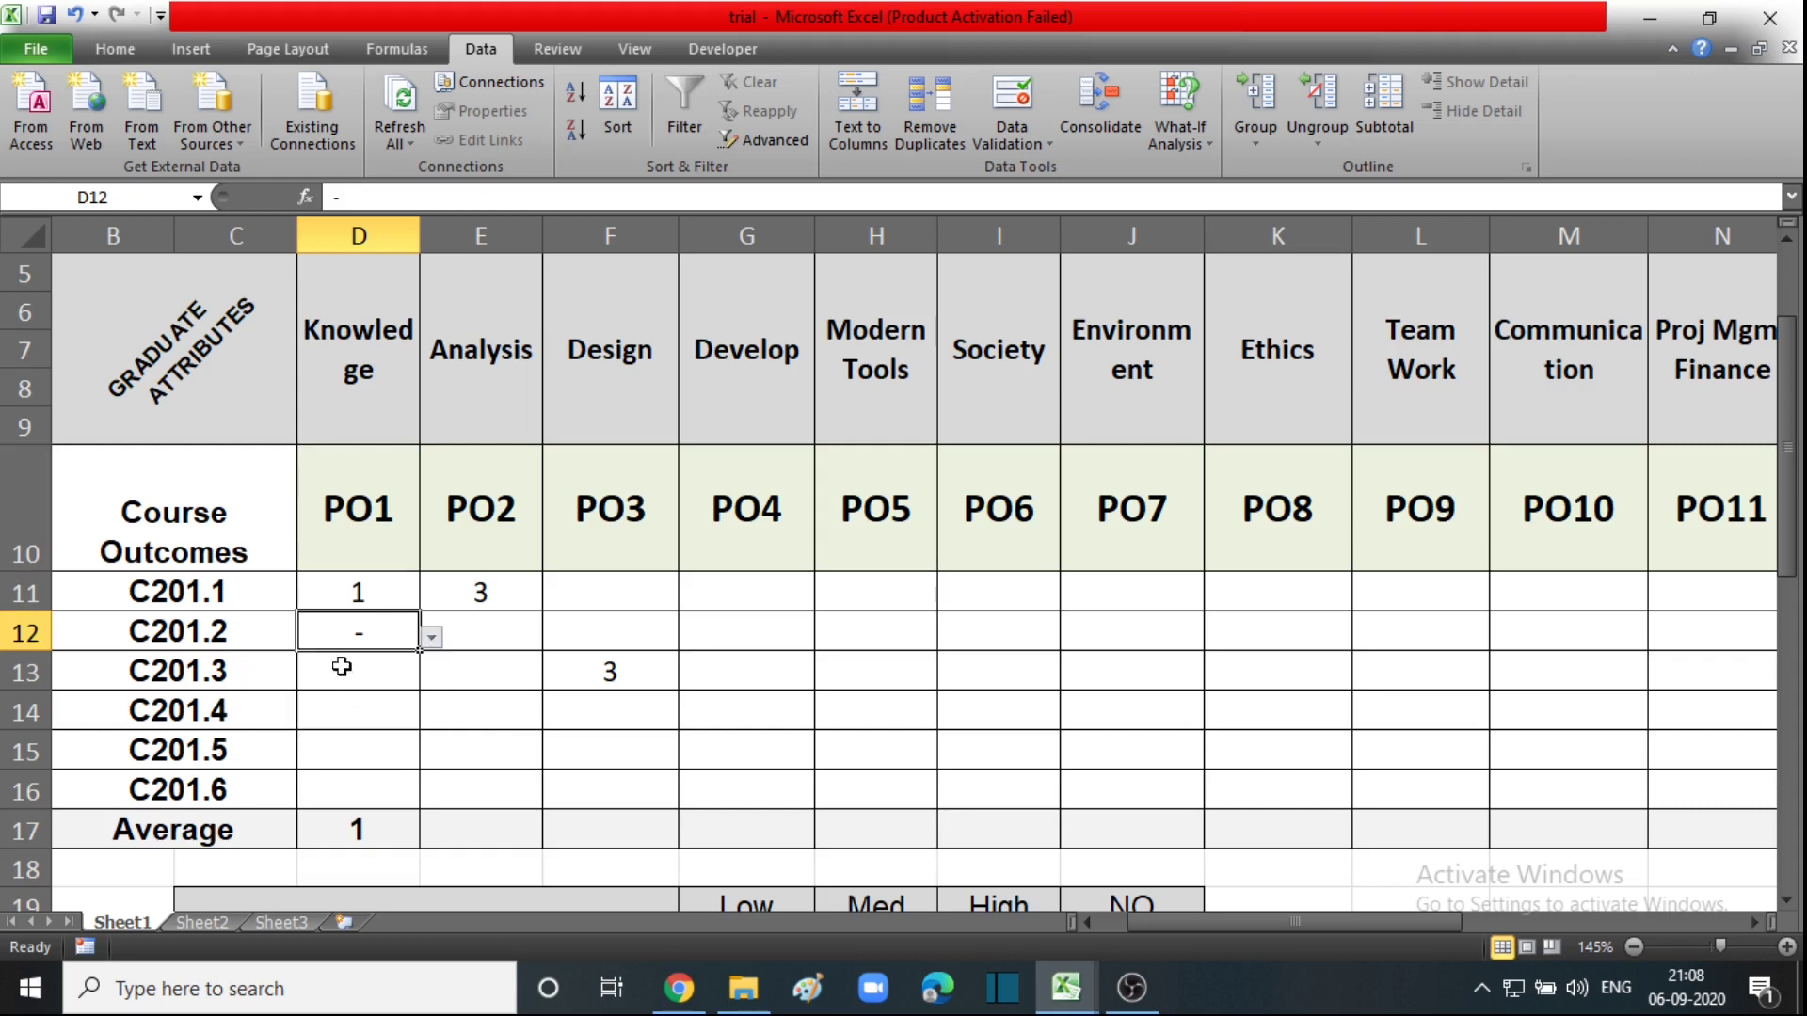
{"action": "left_click", "coordinate": [431, 638]}
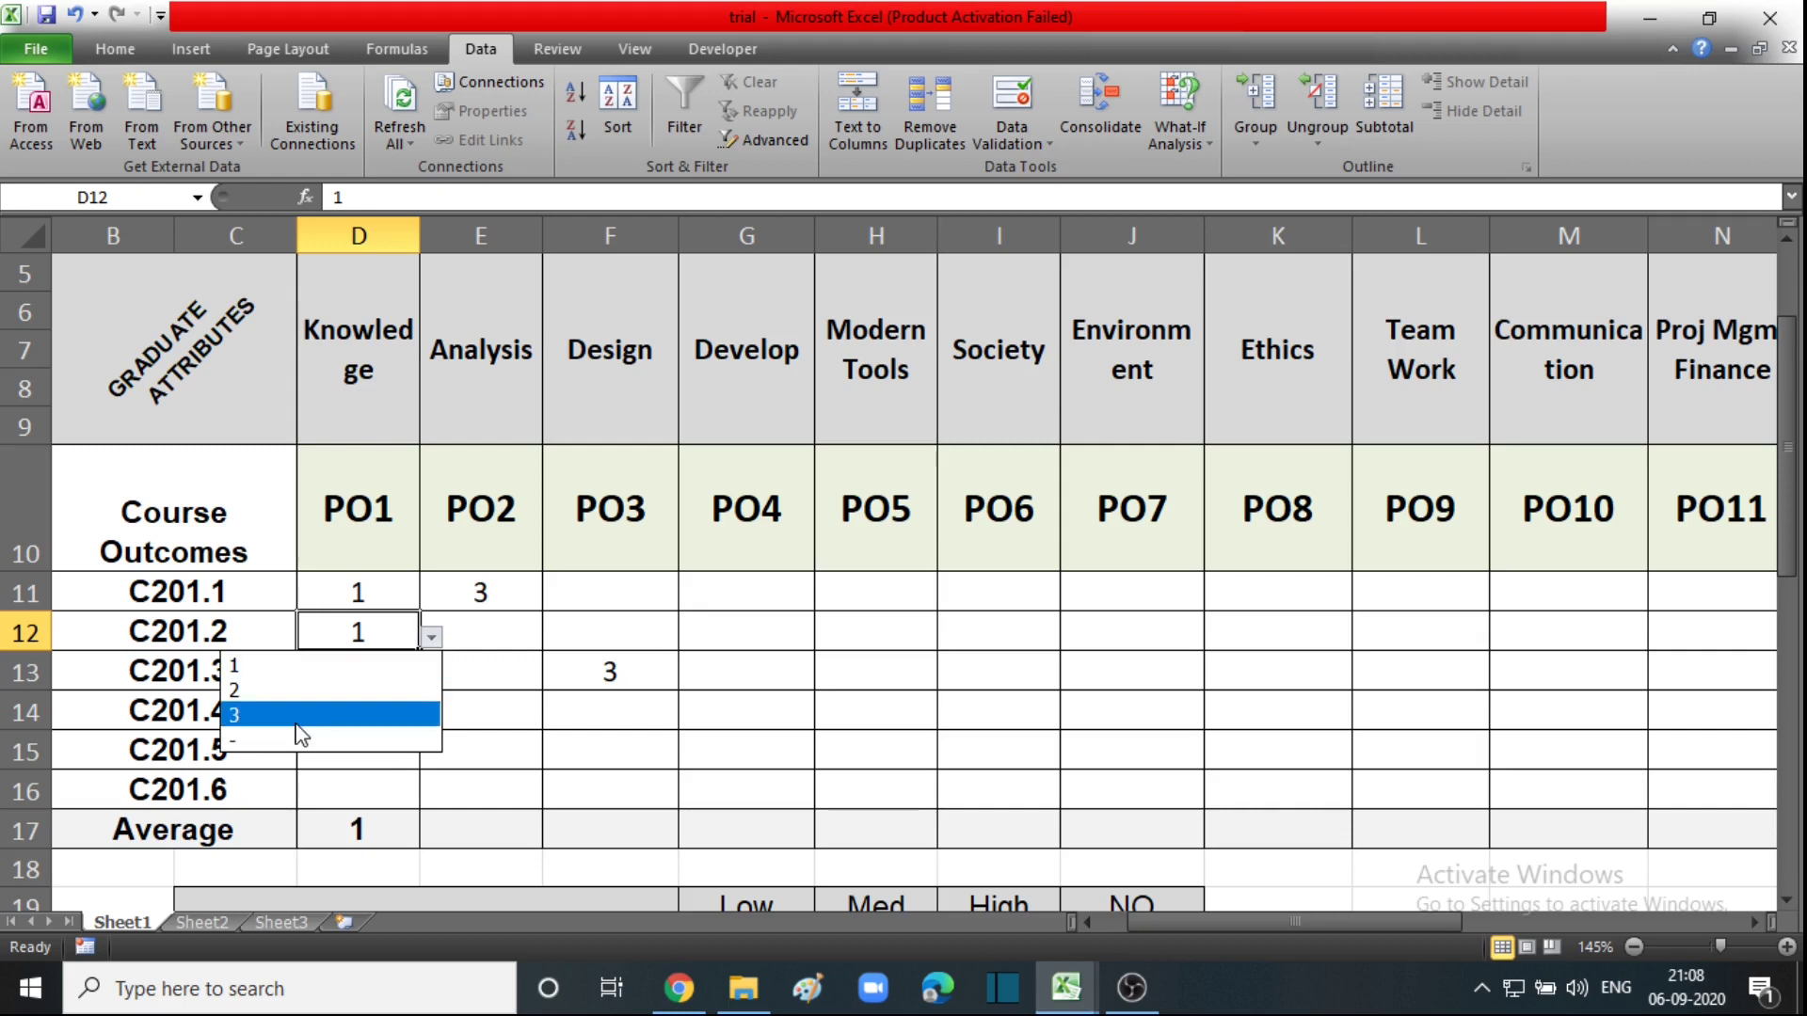
{"action": "left_click", "coordinate": [302, 715]}
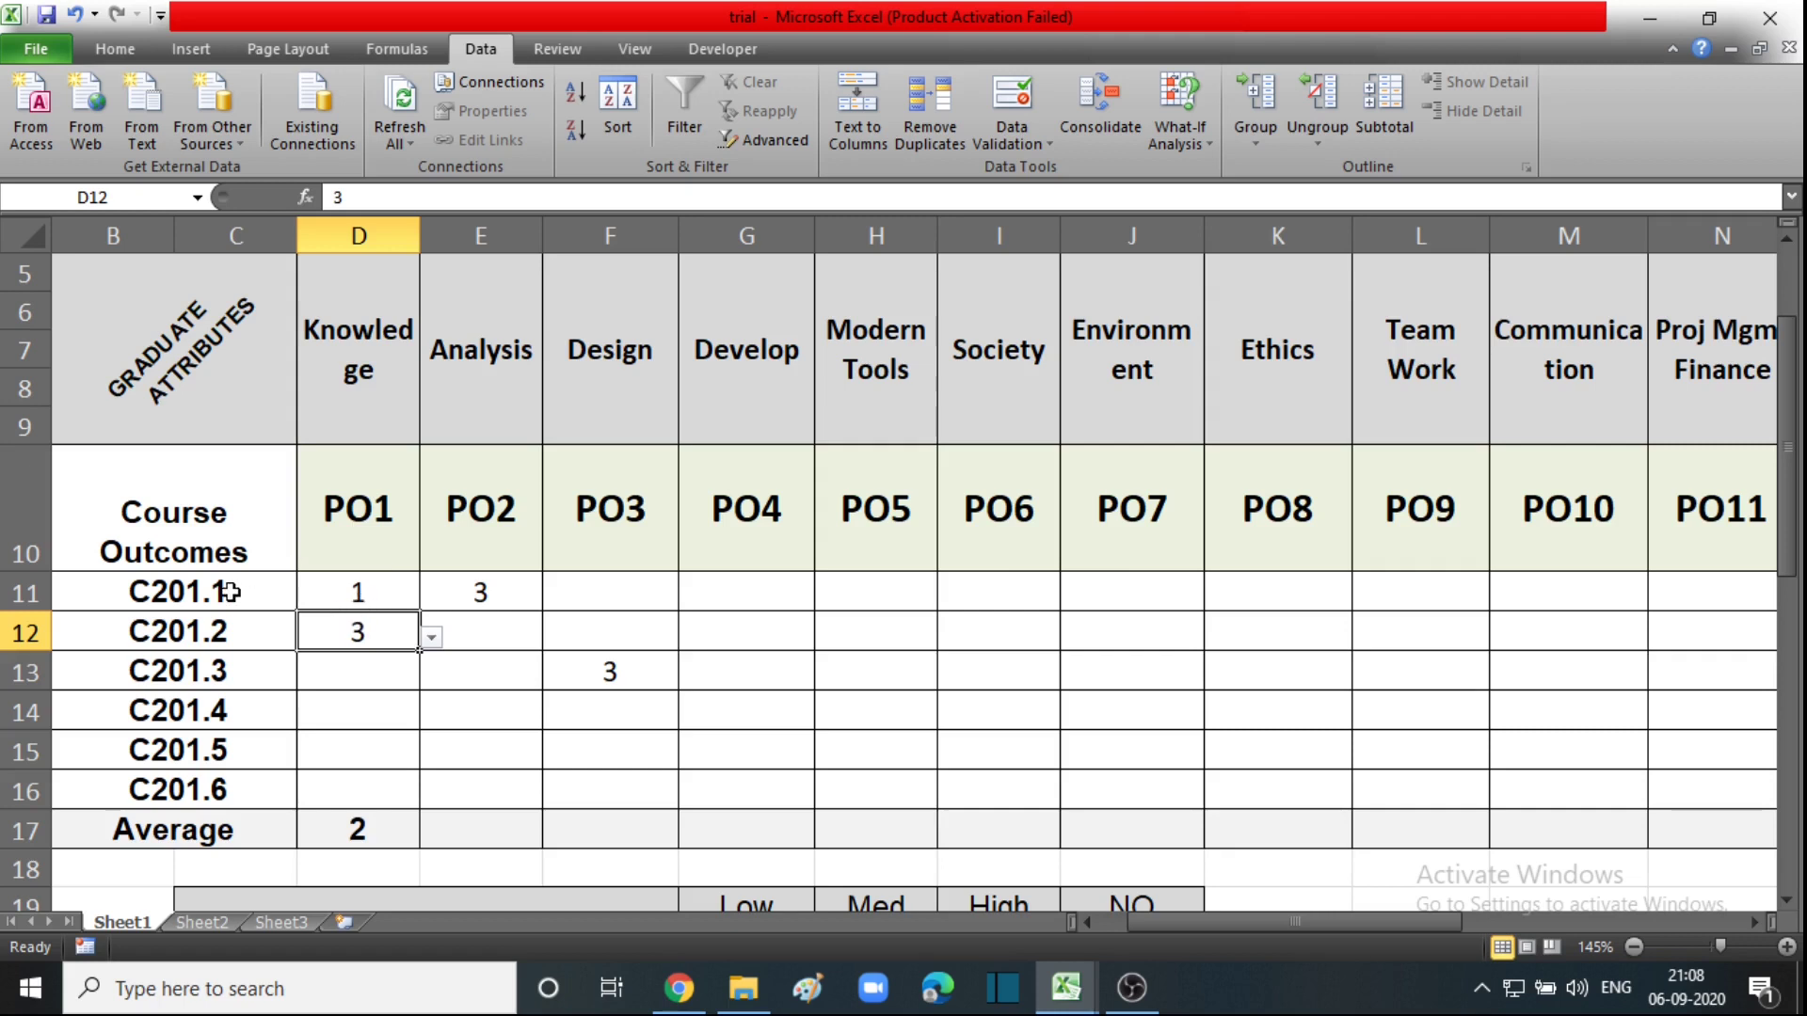
{"action": "left_click", "coordinate": [366, 683]}
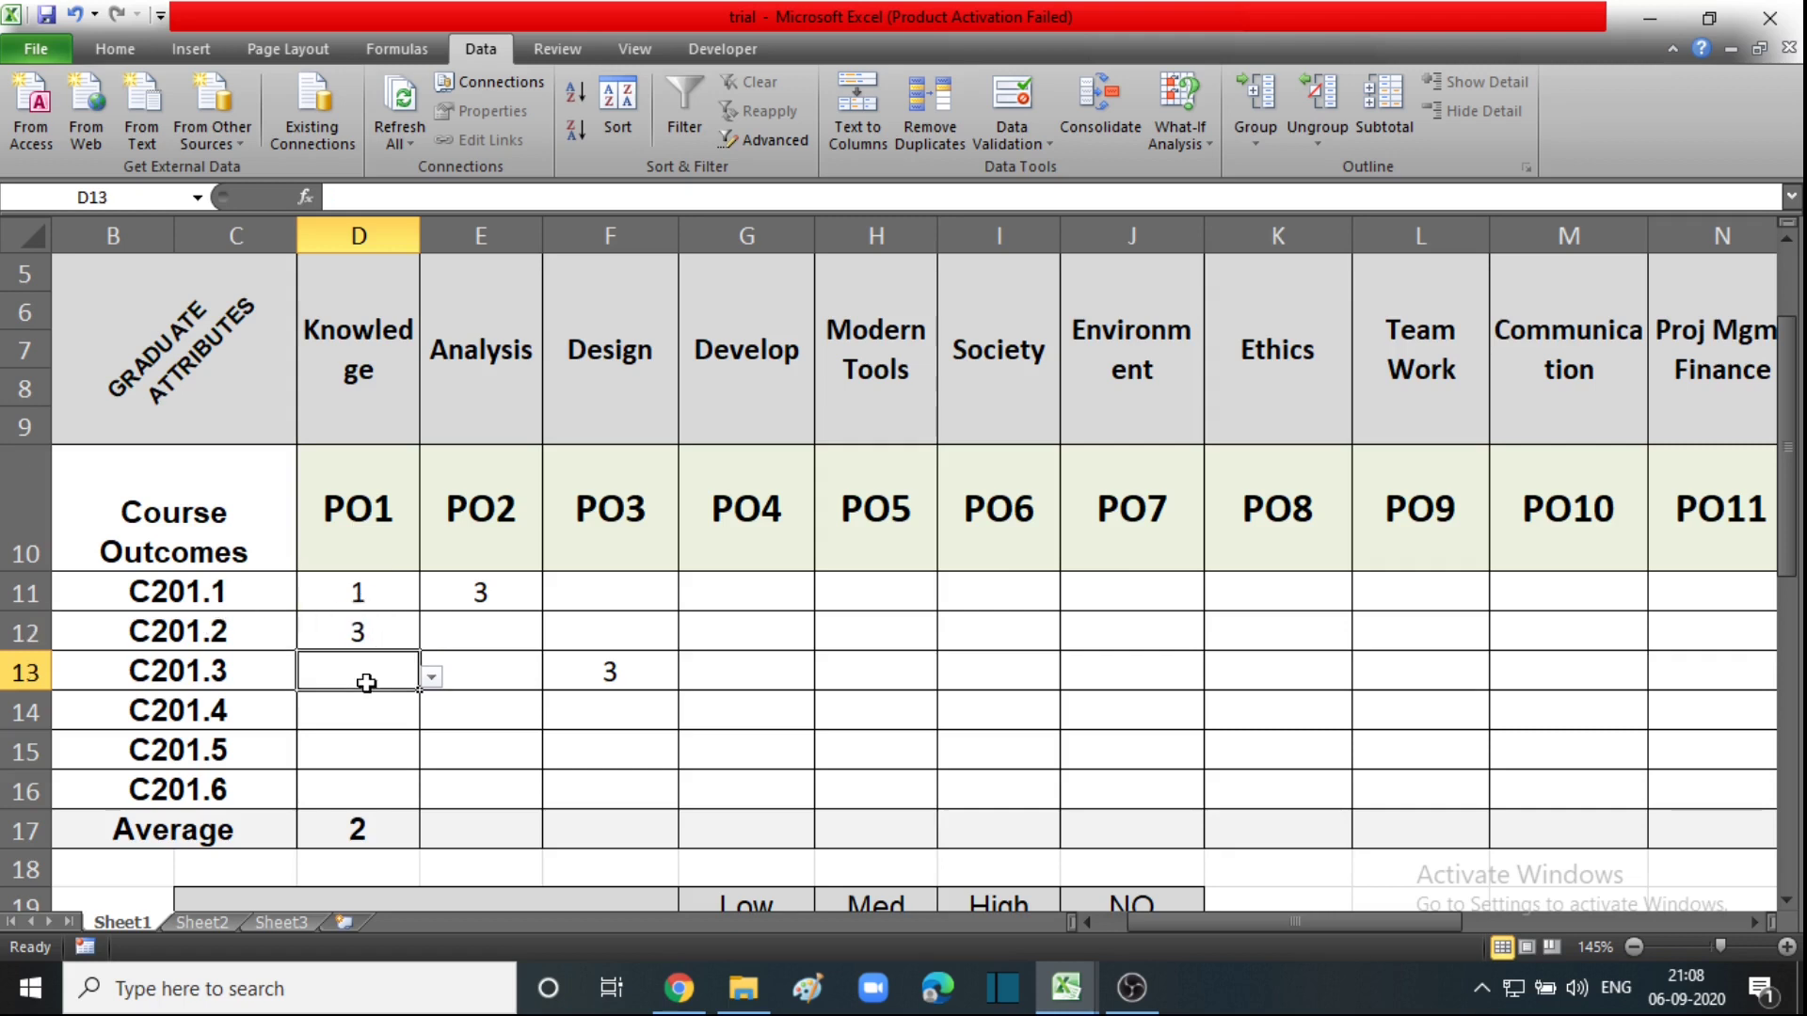
{"action": "left_click", "coordinate": [360, 635]}
{"action": "left_click", "coordinate": [365, 674]}
{"action": "left_click", "coordinate": [362, 593]}
{"action": "left_click", "coordinate": [361, 631]}
{"action": "left_click", "coordinate": [359, 683]}
{"action": "left_click", "coordinate": [361, 743]}
{"action": "left_click", "coordinate": [363, 633]}
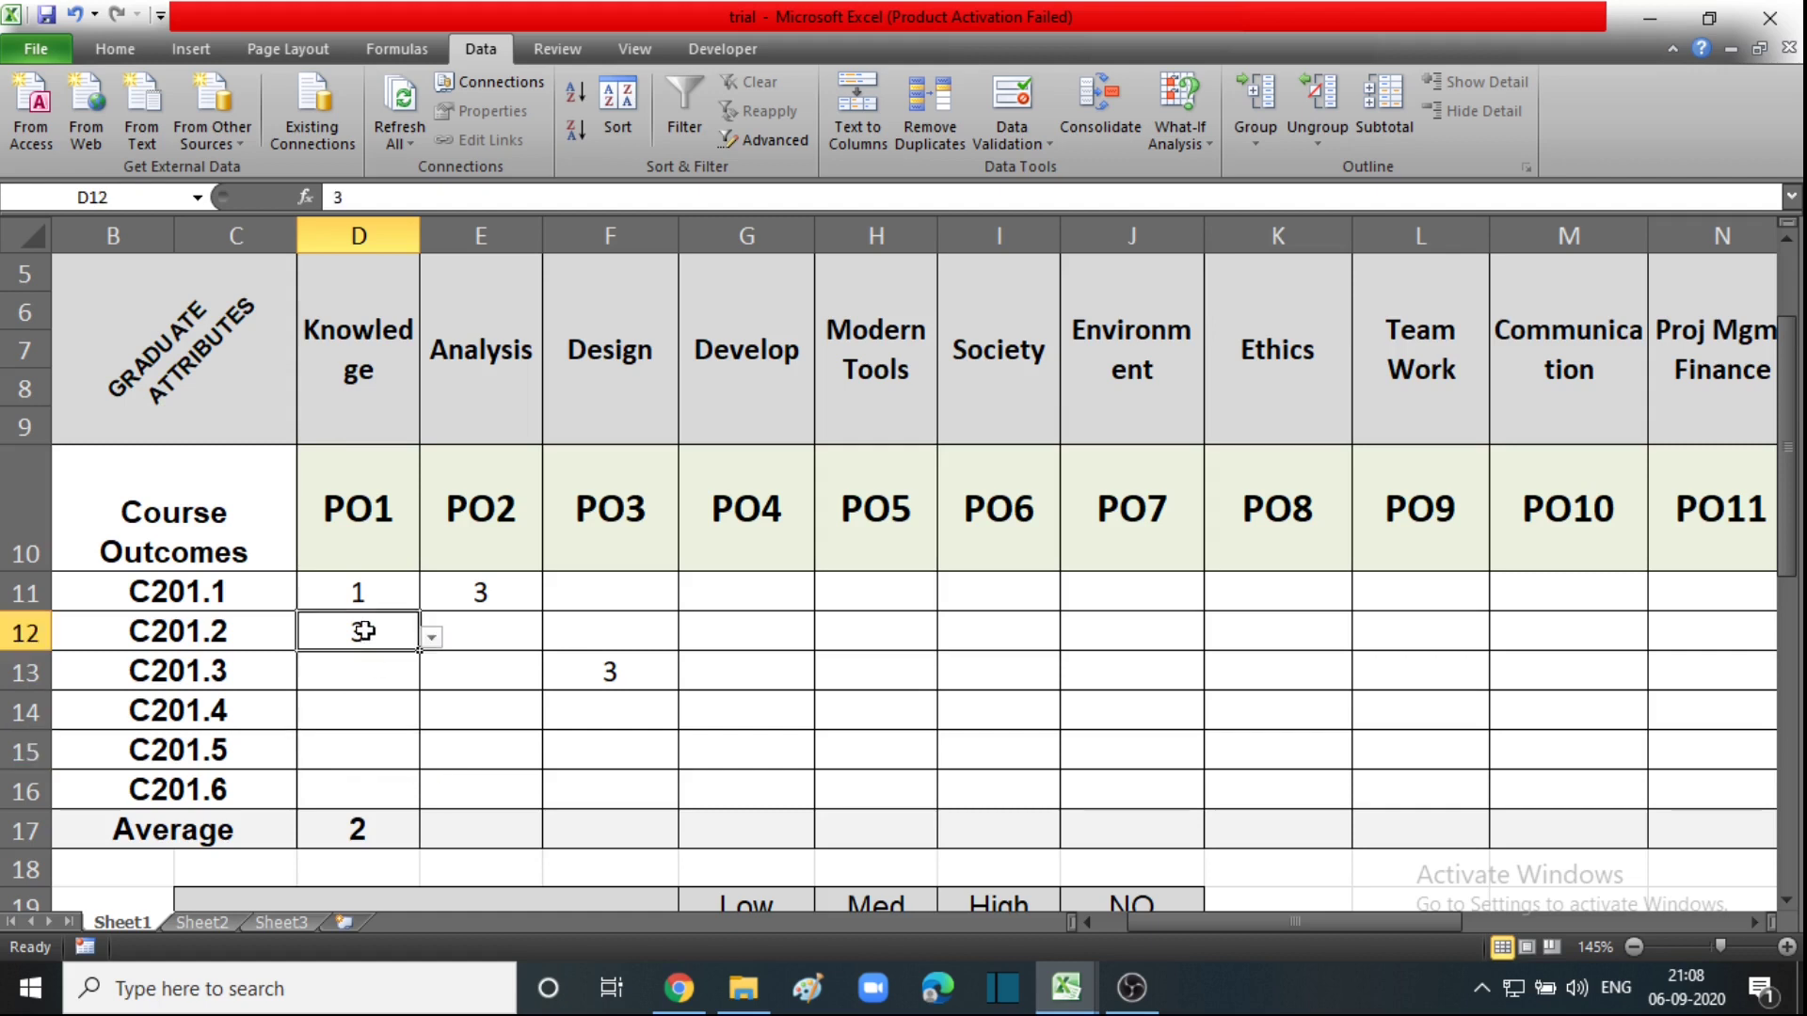
Choose "-" from the dropdown lists for C201.1, C201.2 and C201.3 under PO1.
{"action": "left_click", "coordinate": [387, 592]}
{"action": "left_click", "coordinate": [431, 598]}
{"action": "left_click", "coordinate": [324, 704]}
{"action": "left_click", "coordinate": [372, 637]}
{"action": "left_click", "coordinate": [431, 646]}
{"action": "left_click", "coordinate": [308, 731]}
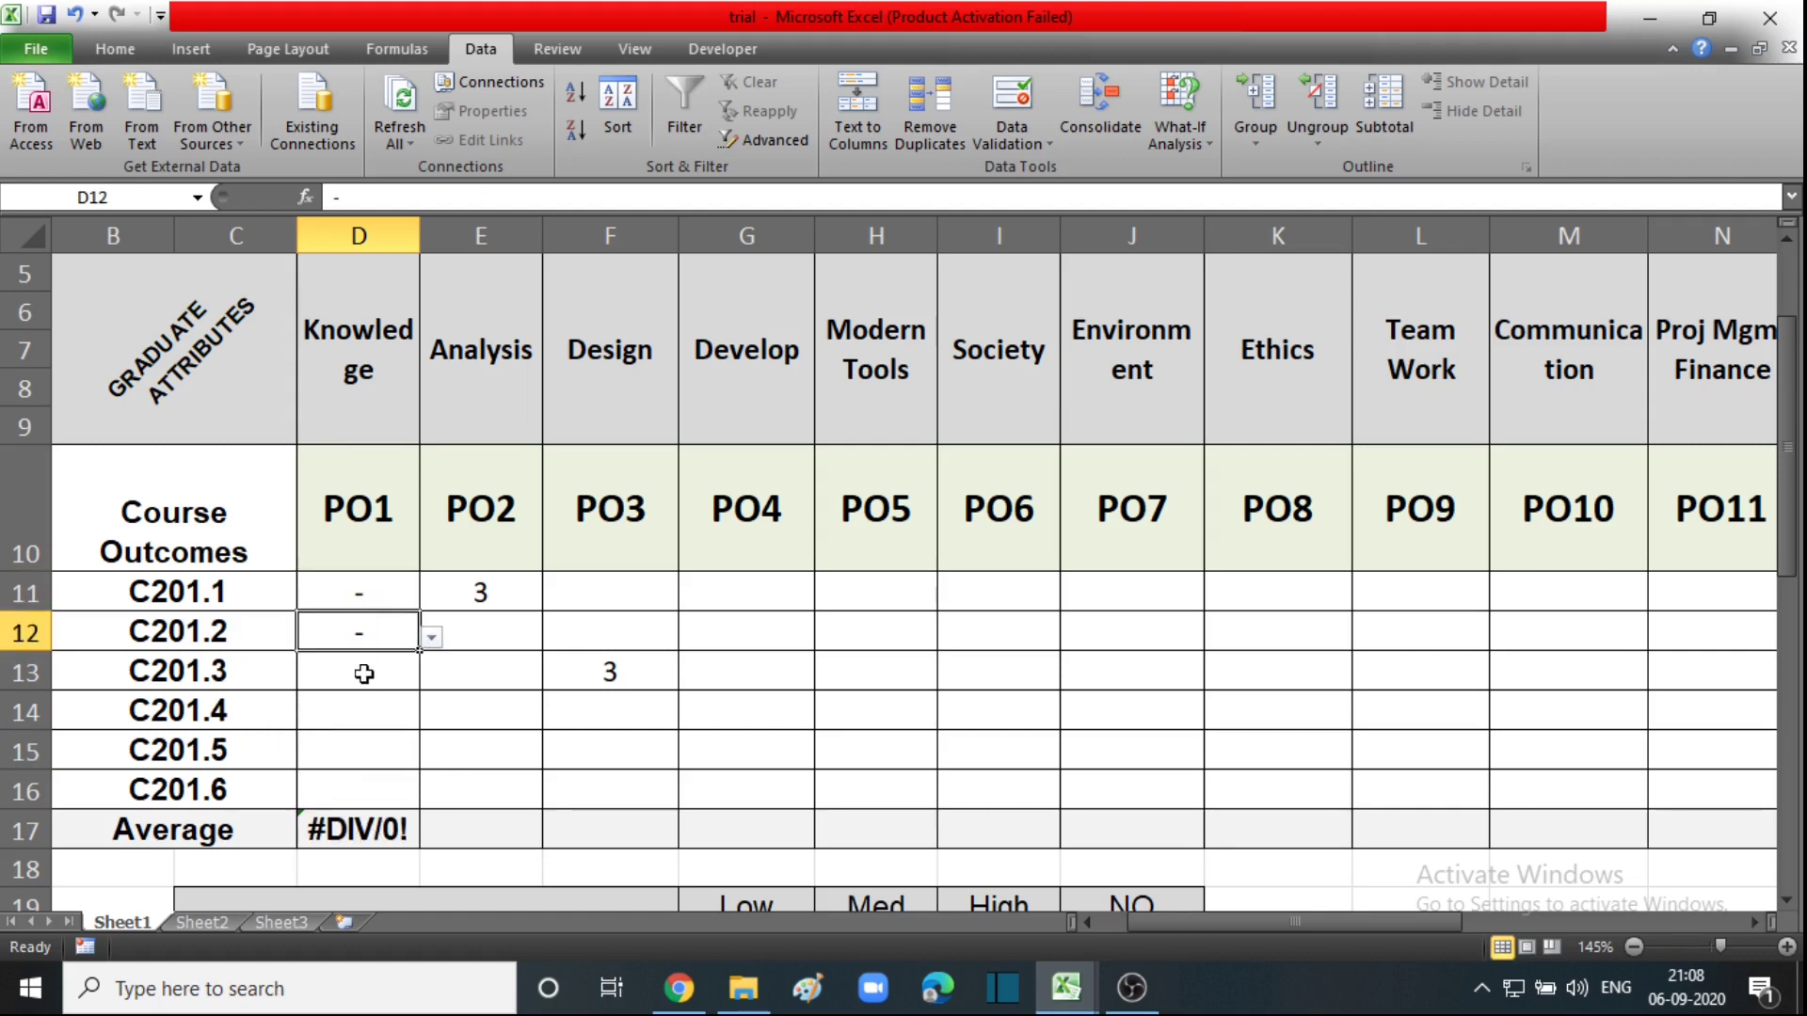
{"action": "left_click", "coordinate": [363, 674]}
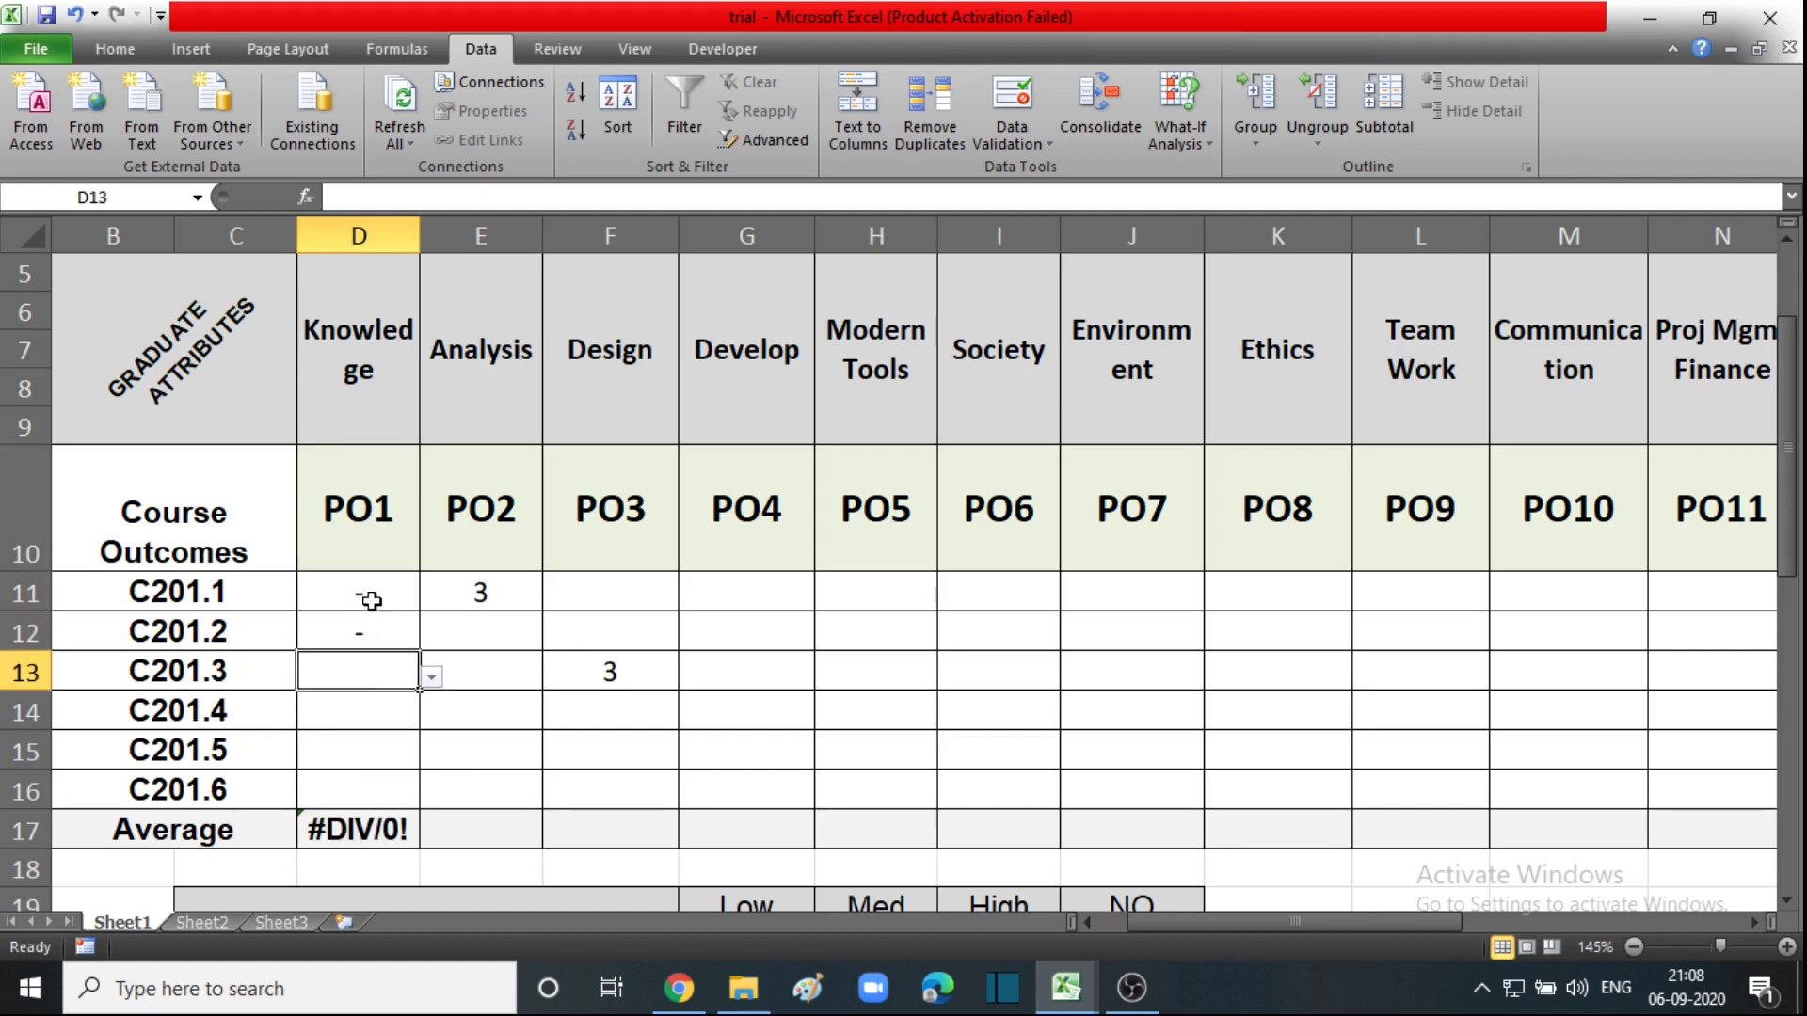
{"action": "left_click", "coordinate": [431, 677]}
{"action": "left_click", "coordinate": [323, 770]}
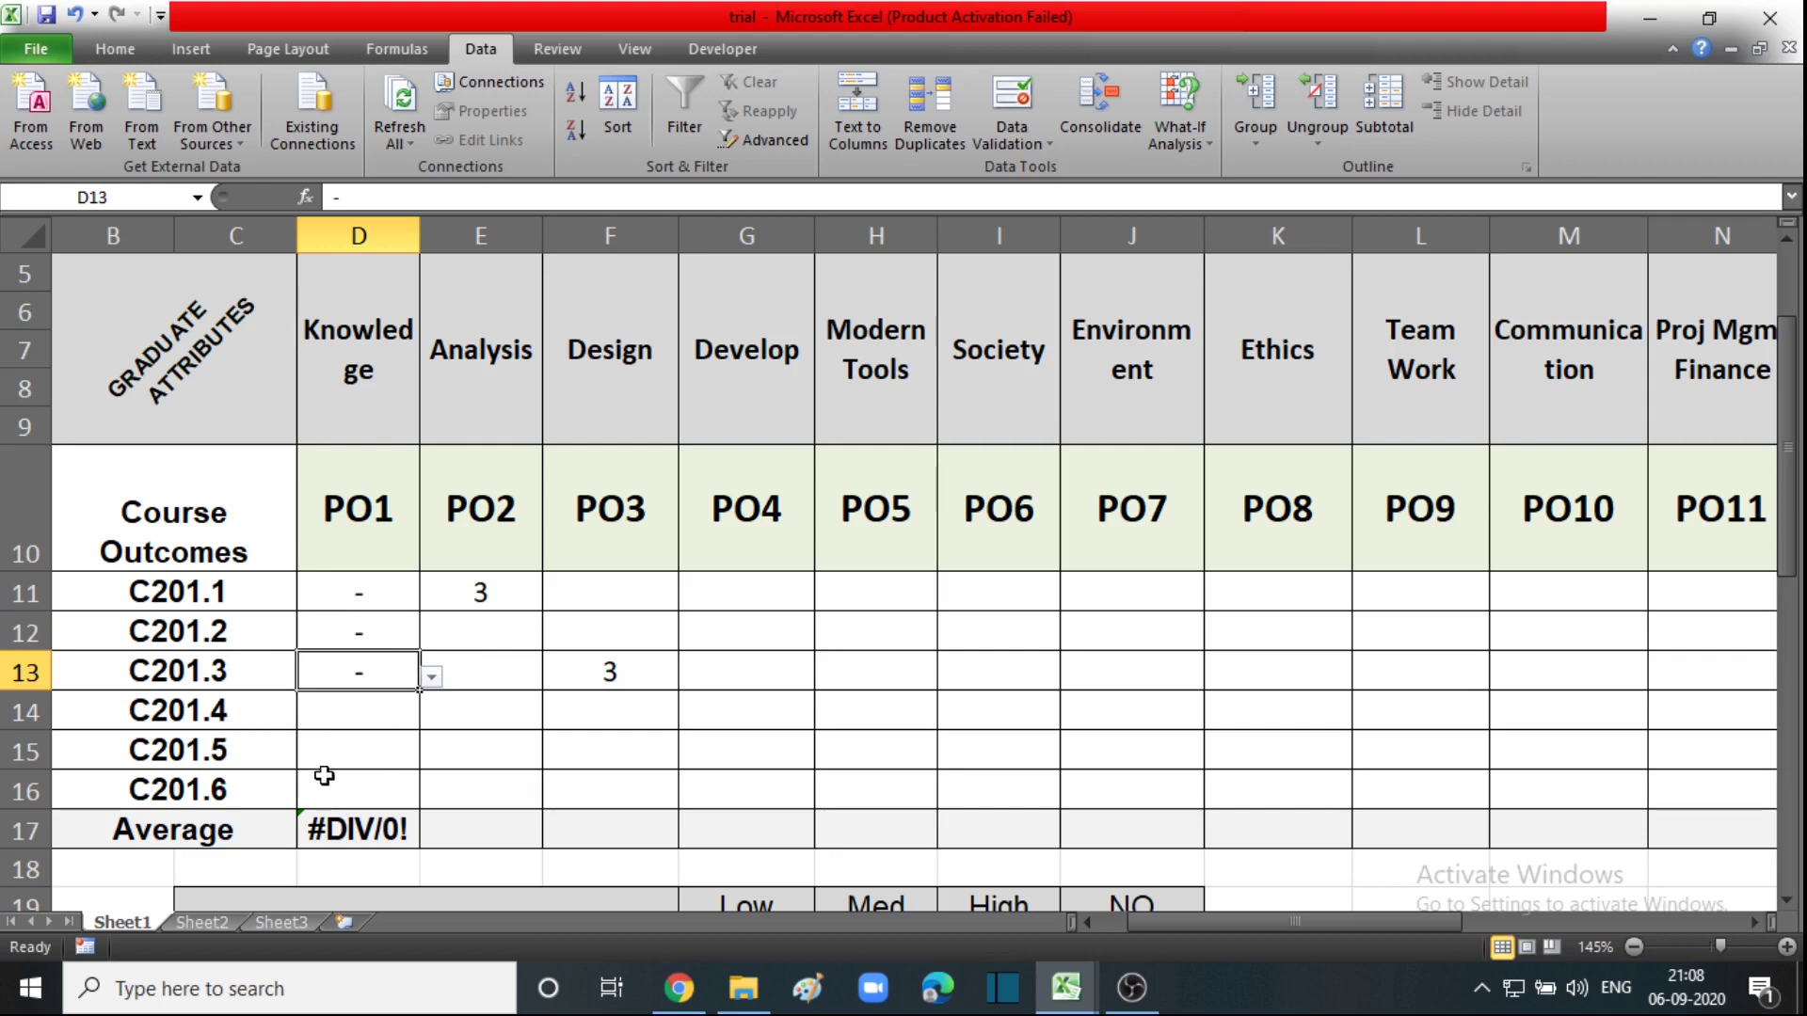
Wrap the PO1 Average formula in IFERROR so D17 reads =IFERROR(AVERAGEIF(D11:D16,"<>0"),"-").
{"action": "left_click", "coordinate": [369, 830]}
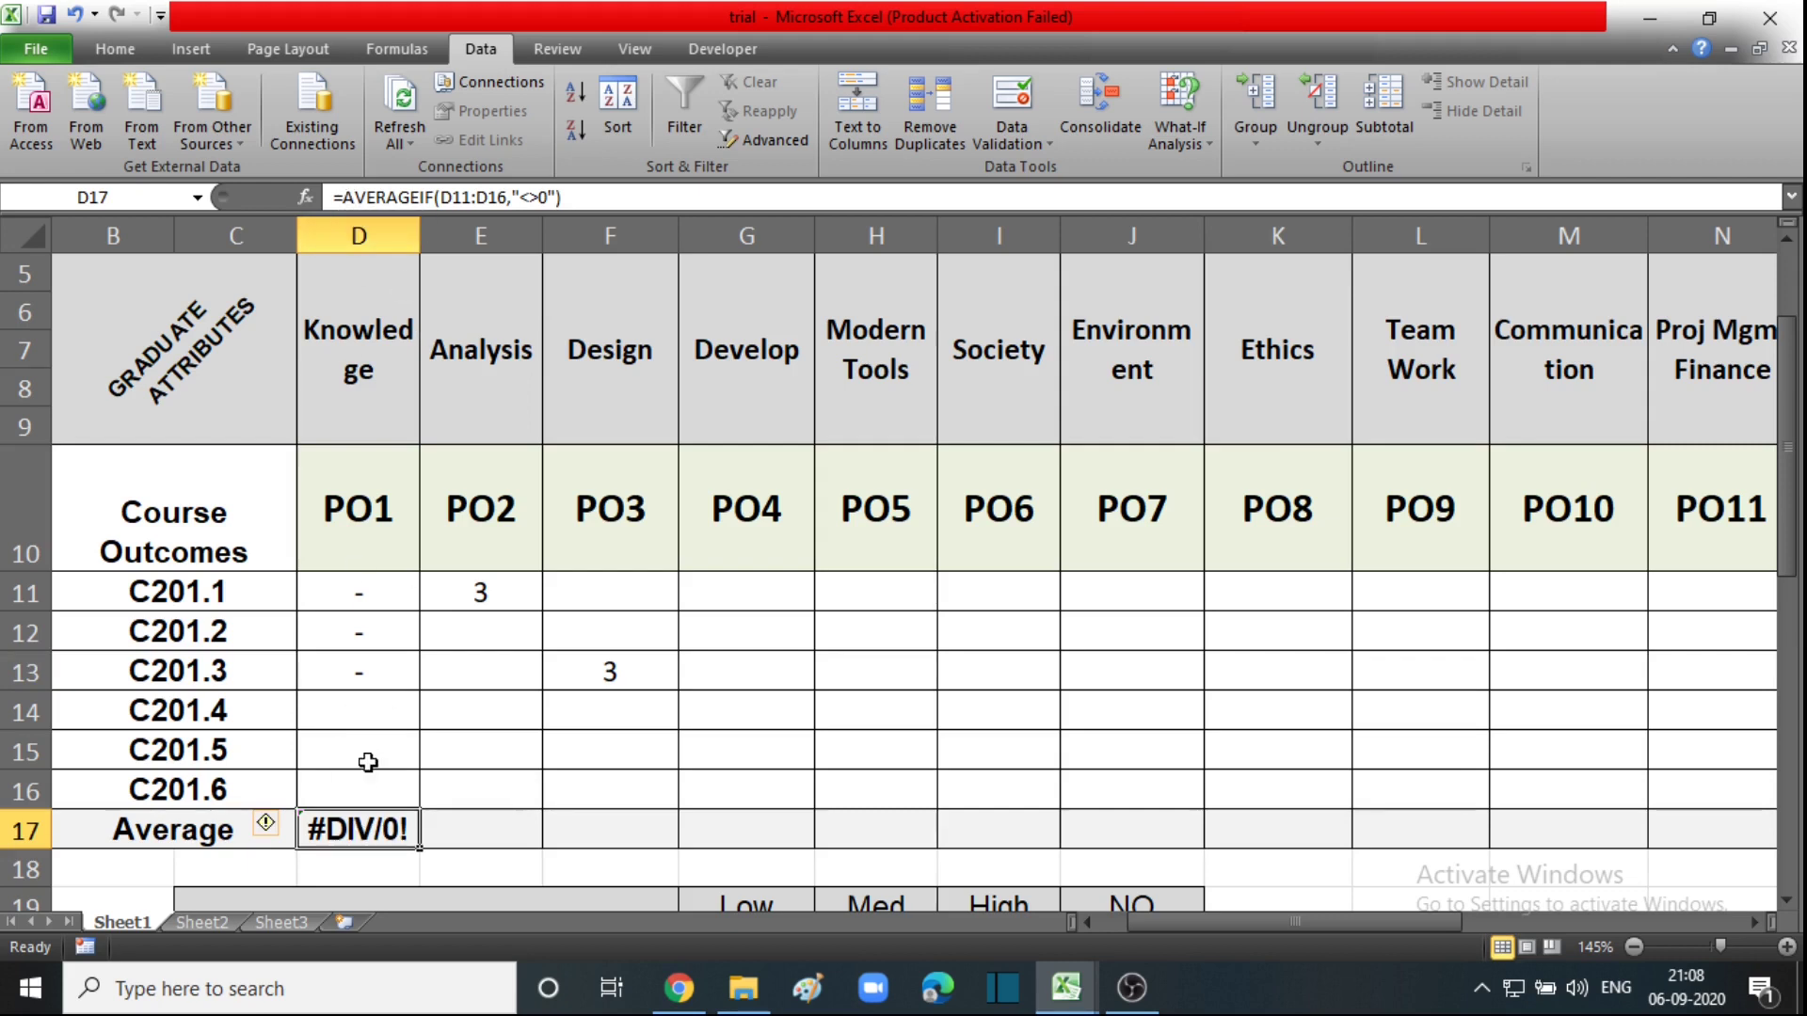
{"action": "left_click", "coordinate": [344, 196]}
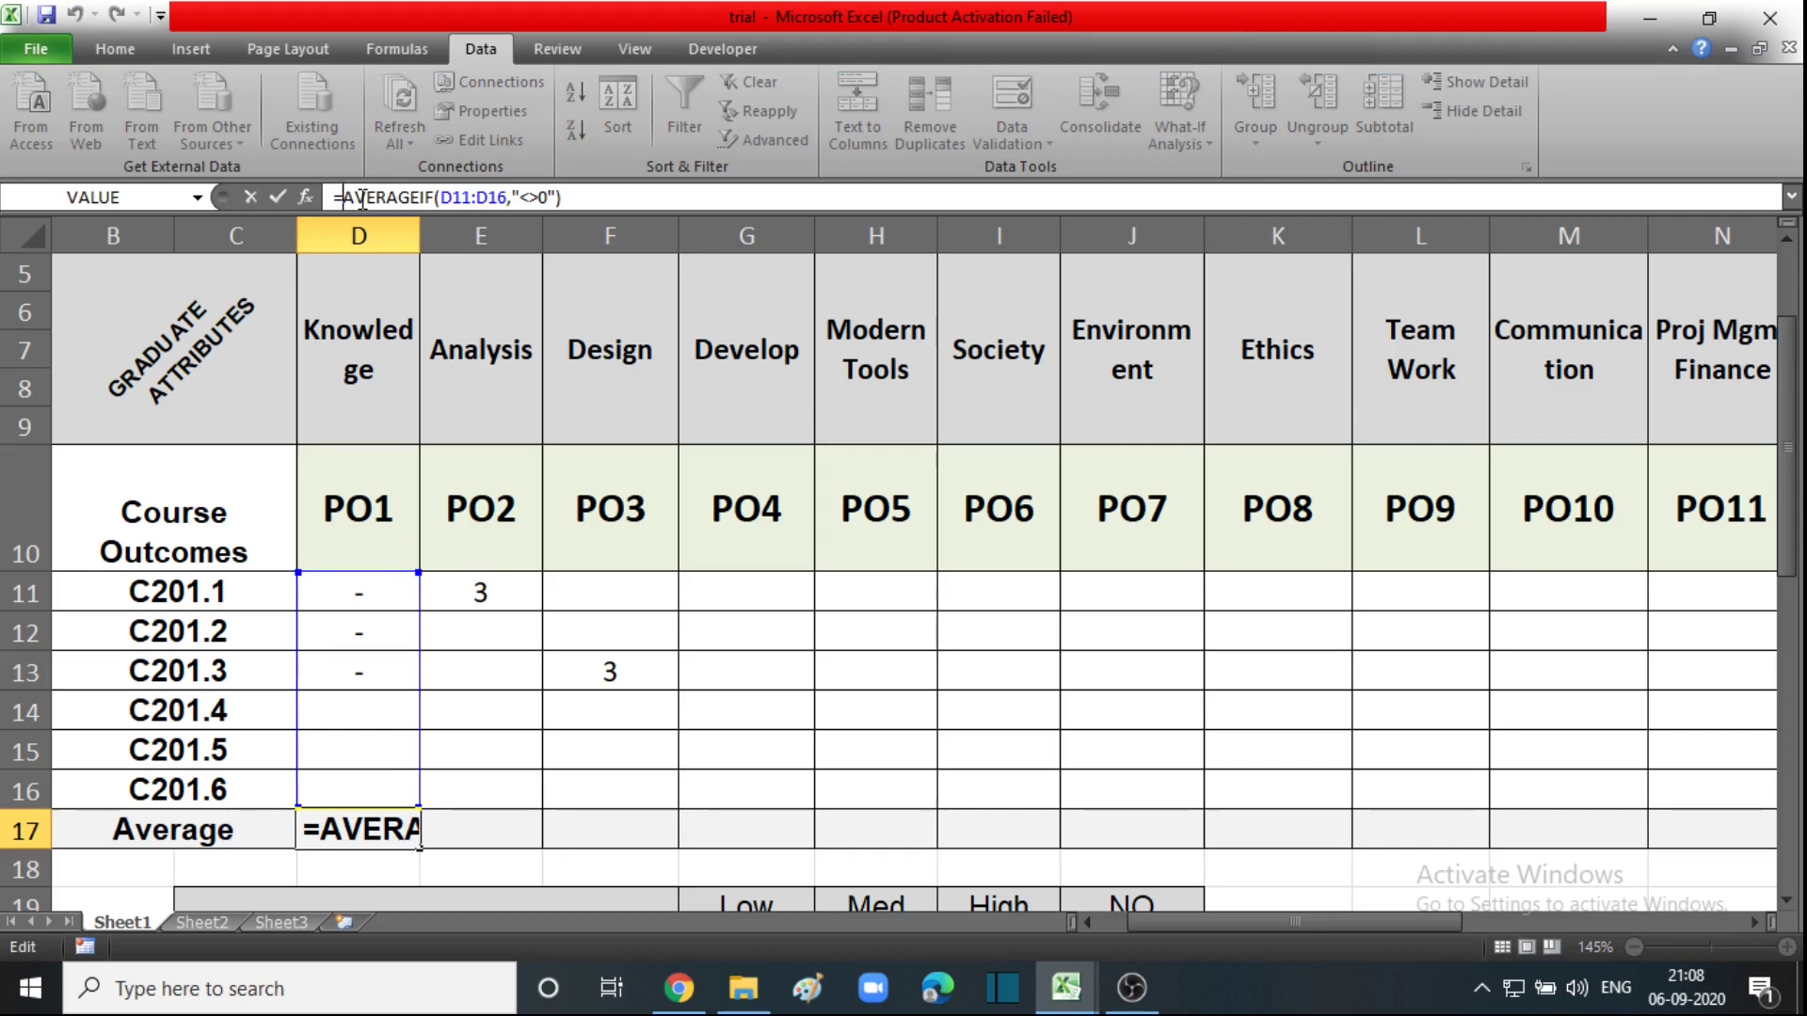
{"action": "type", "text": "iferro"}
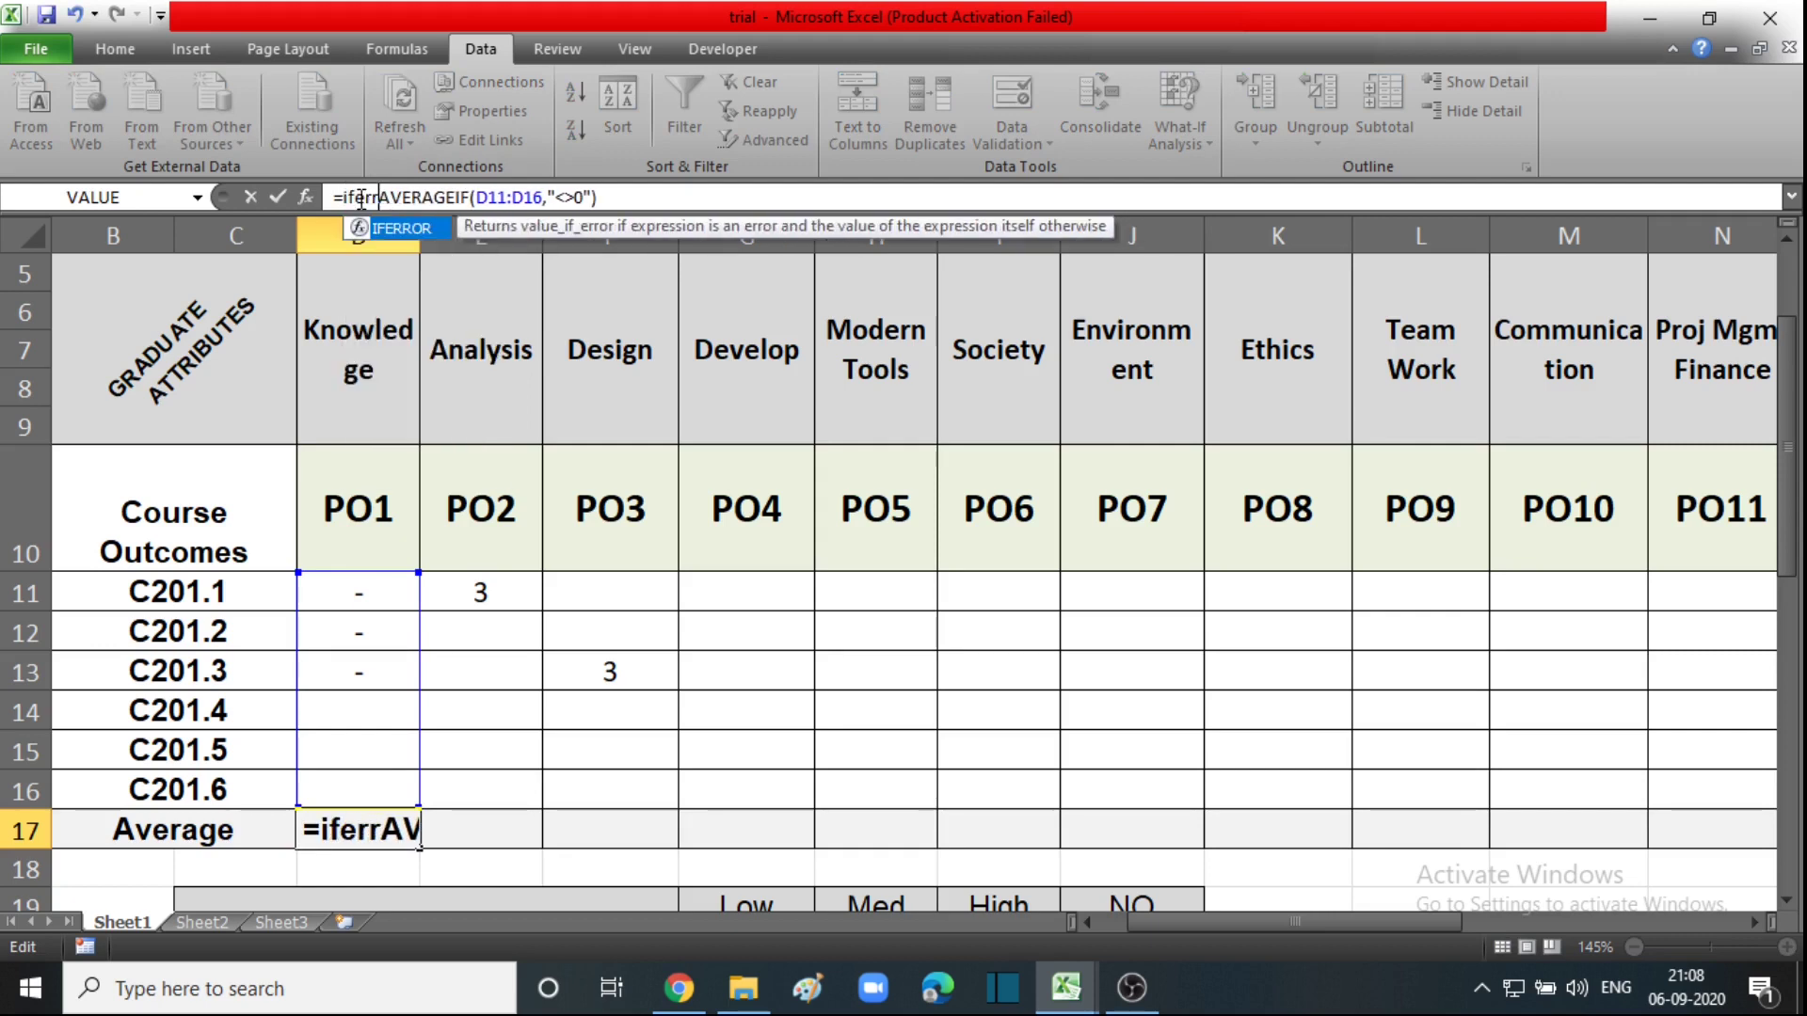
{"action": "type", "text": "r"}
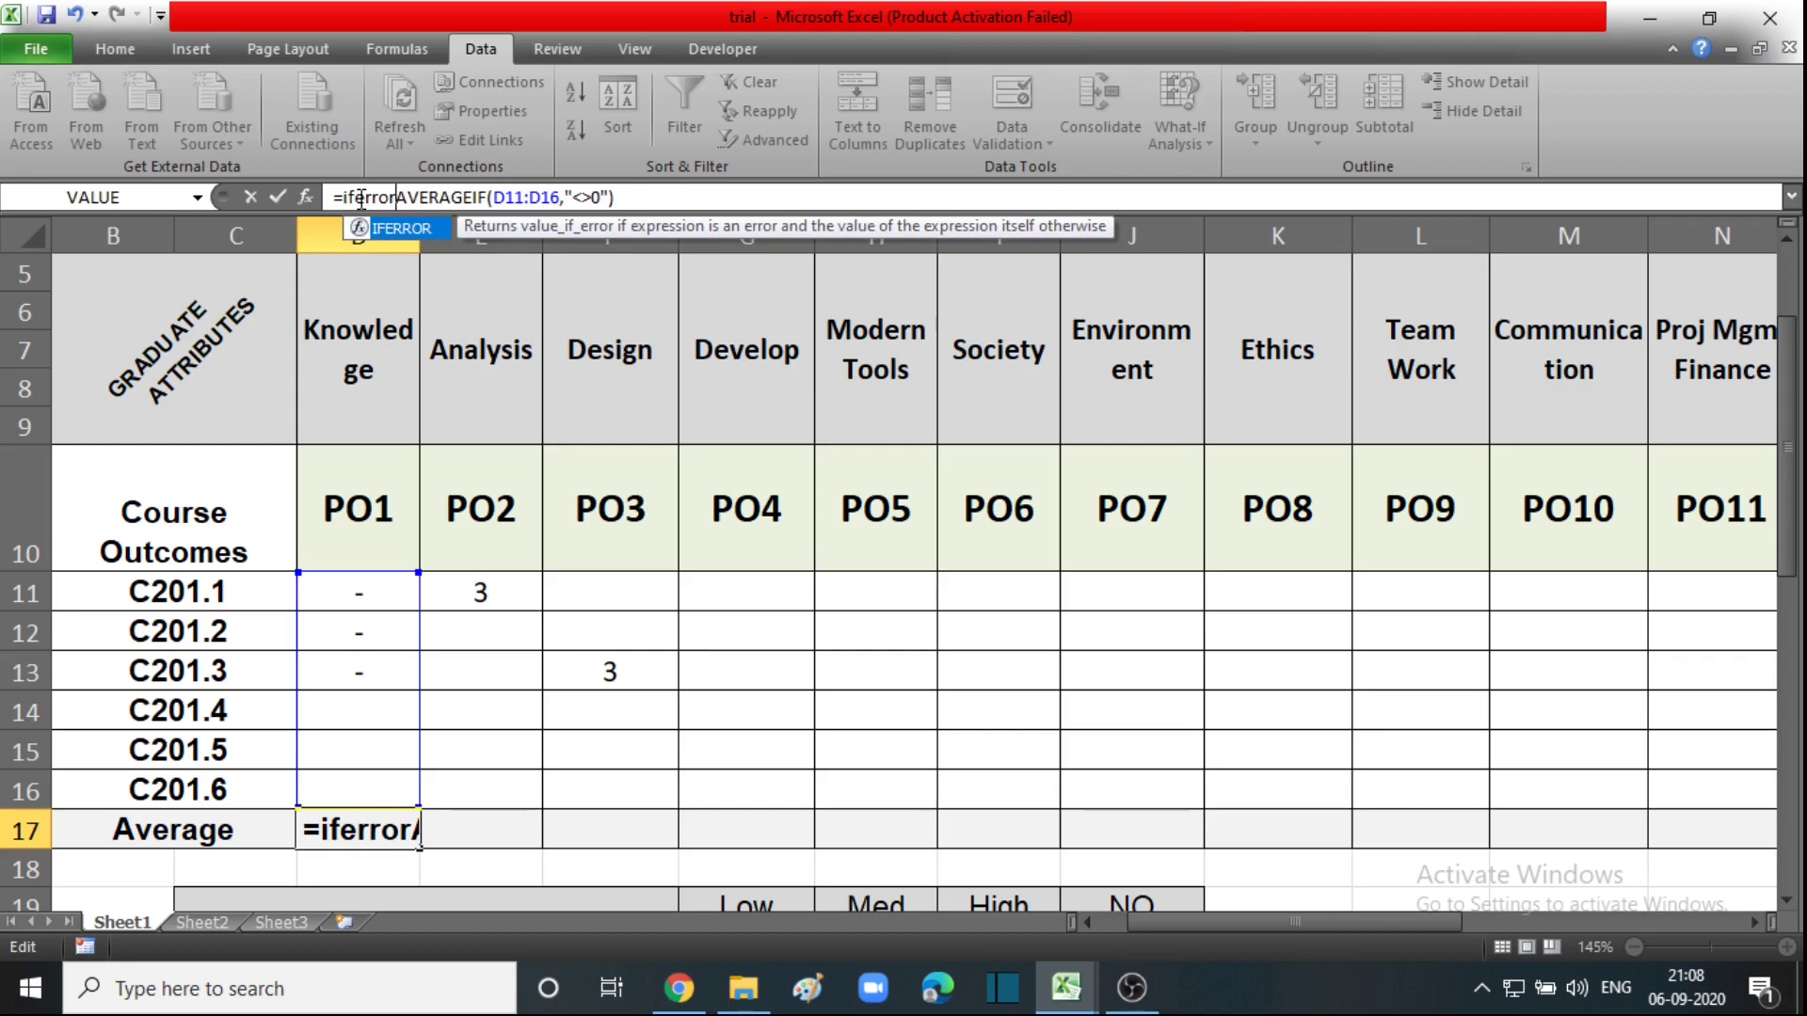
{"action": "type", "text": "("}
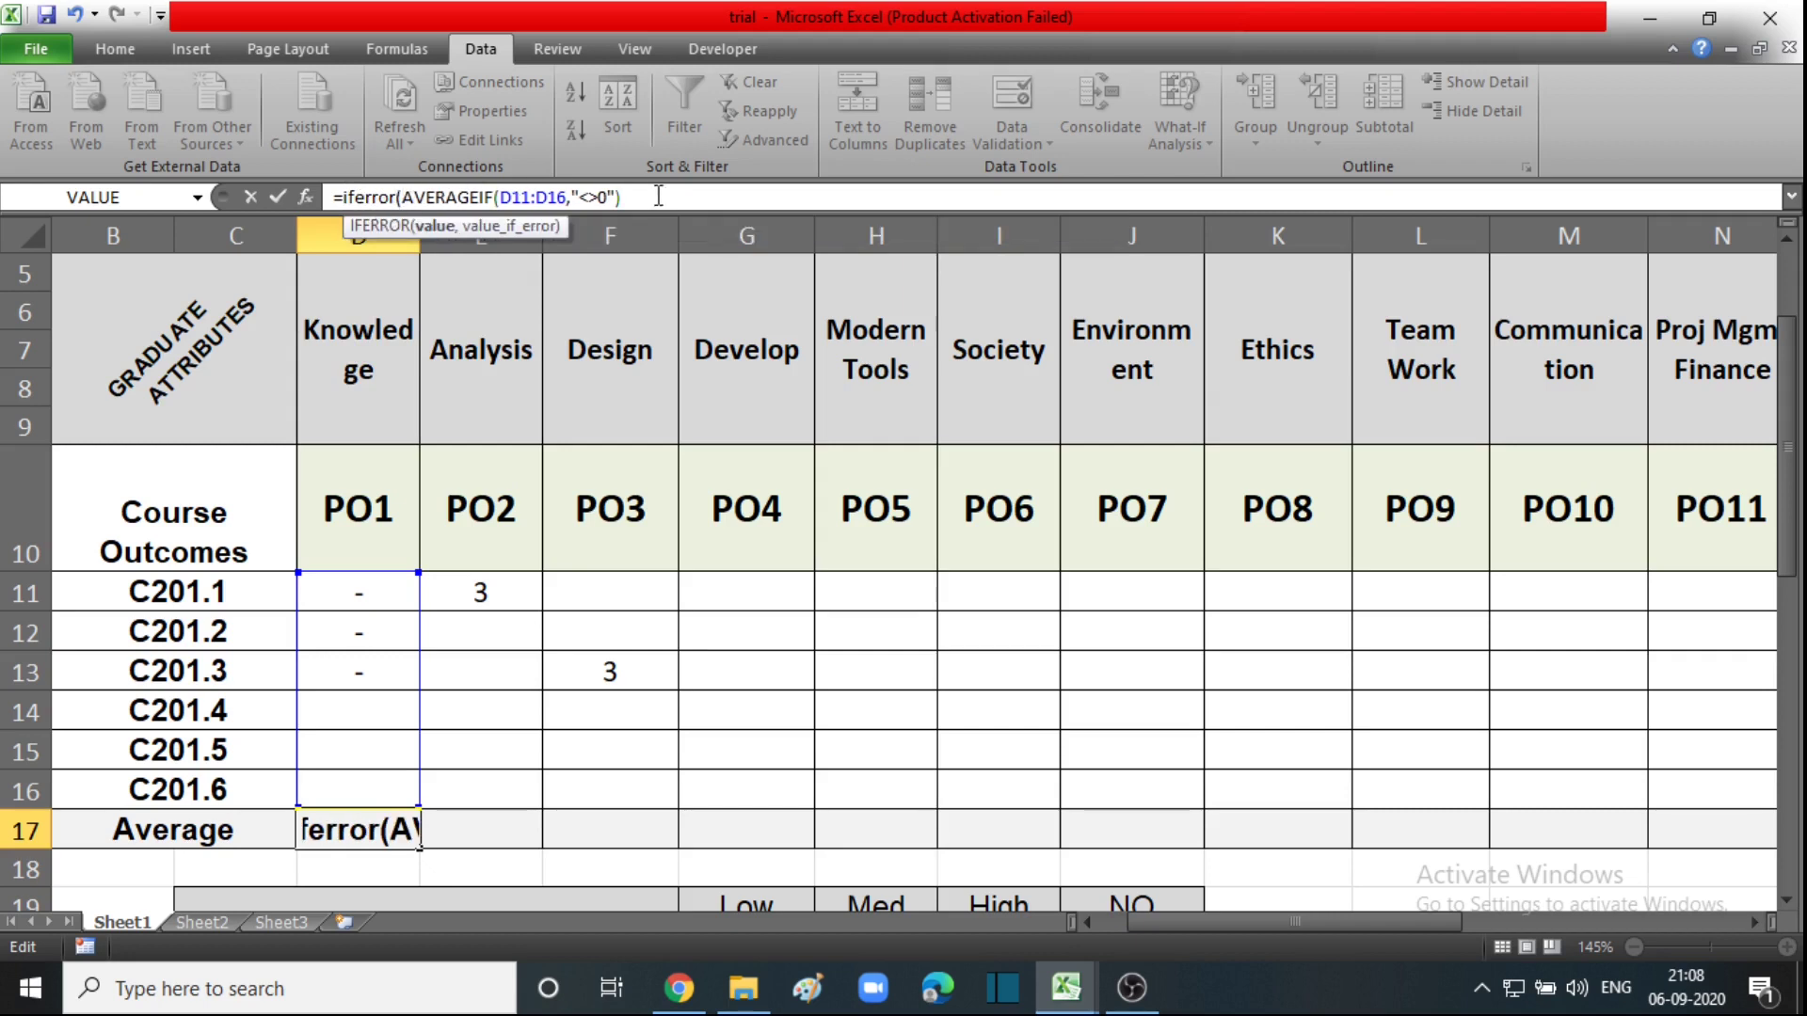
{"action": "type", "text": ","}
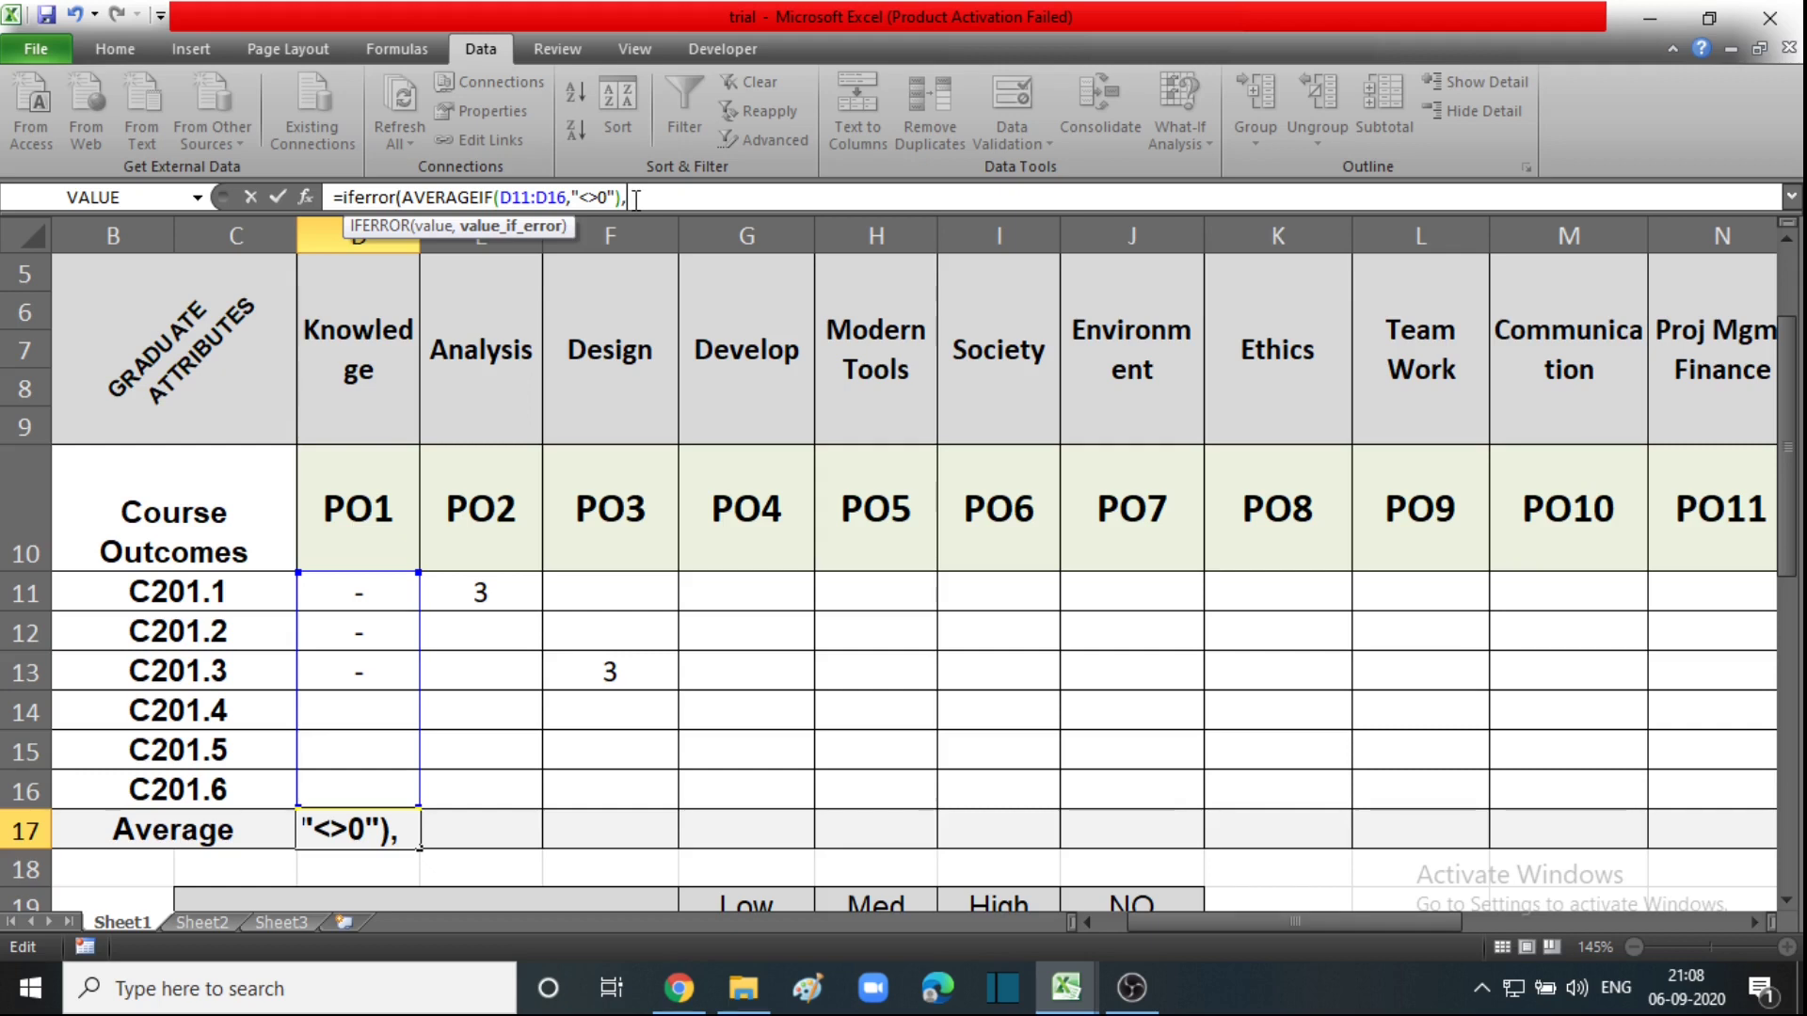
{"action": "type", "text": "\""}
{"action": "type", "text": "_"}
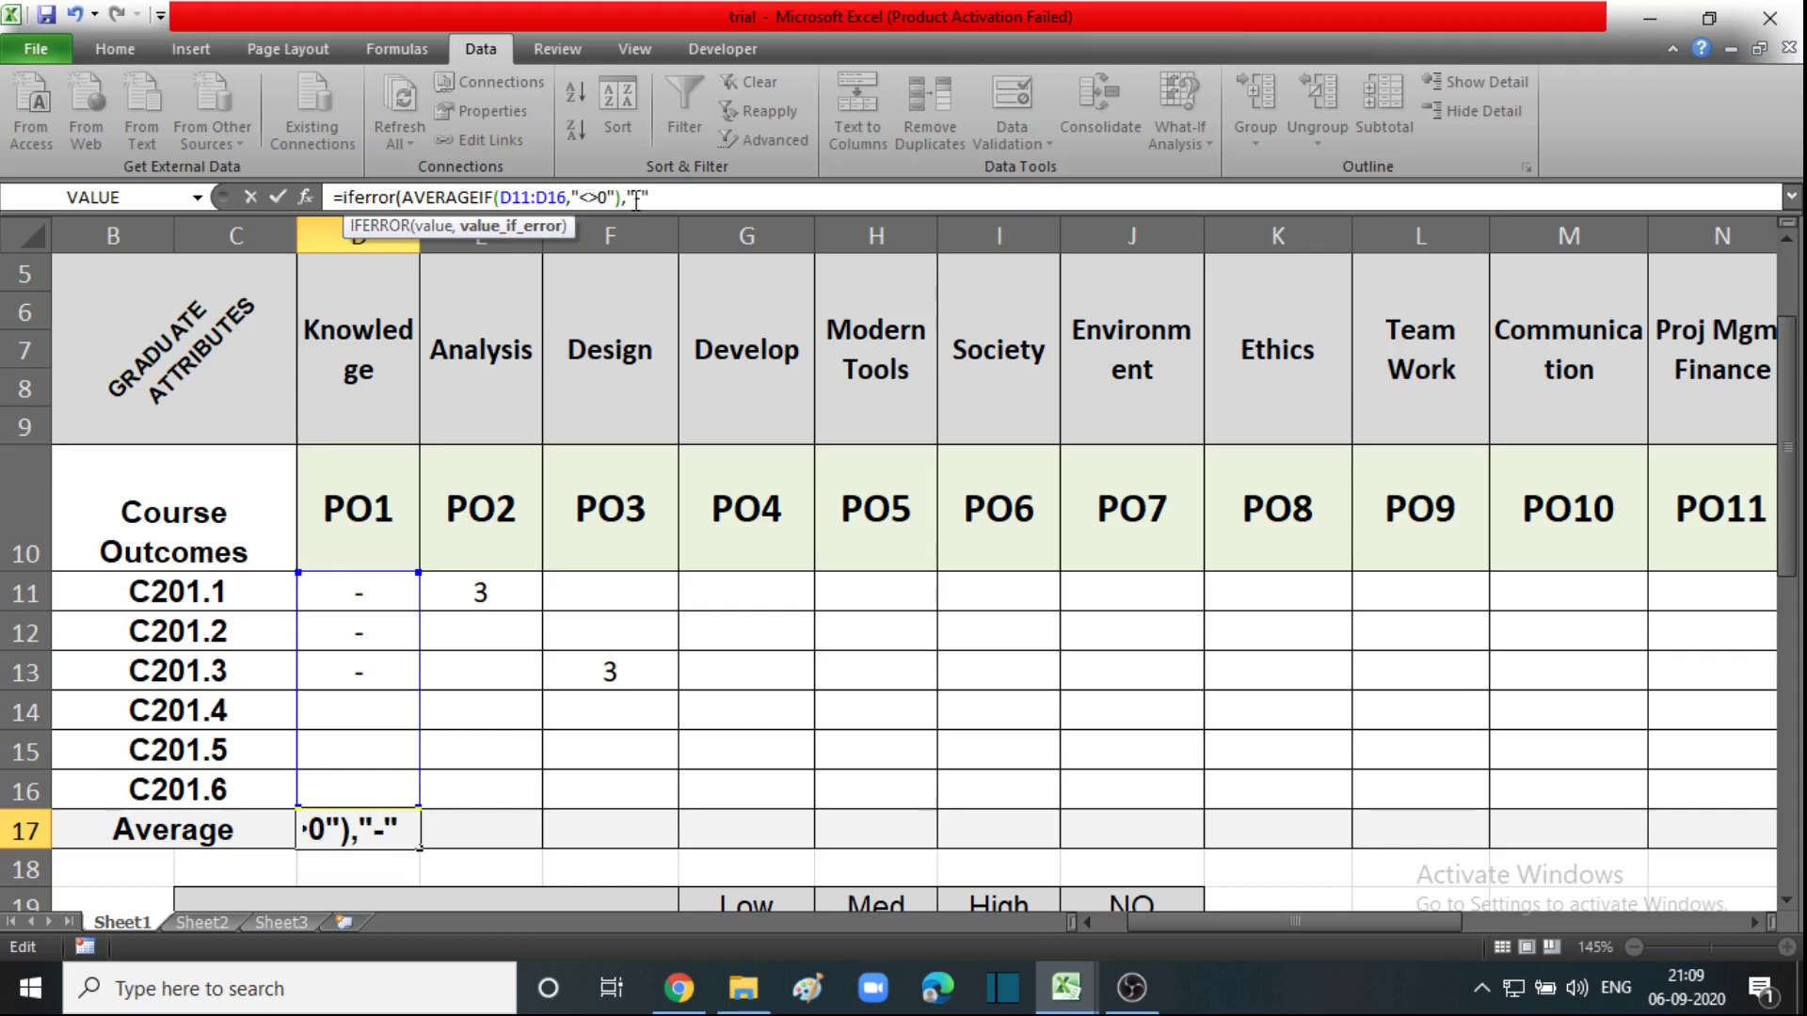
{"action": "left_click", "coordinate": [716, 207]}
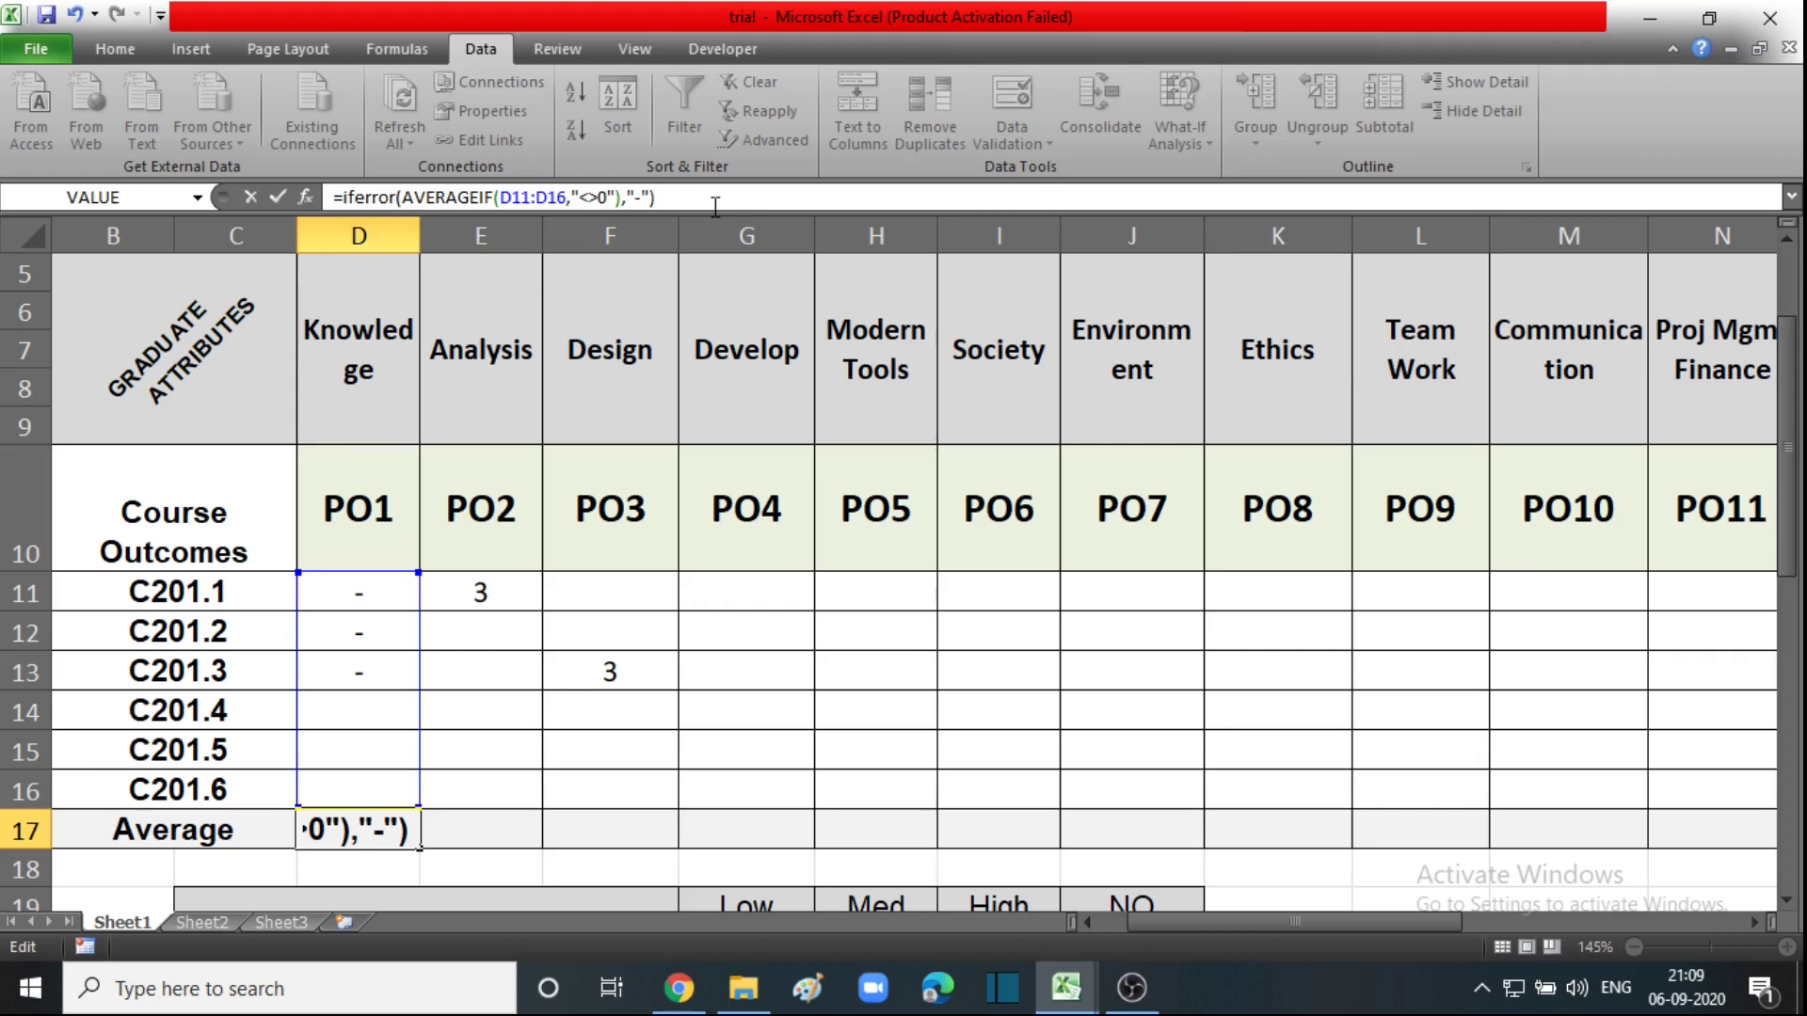
{"action": "key", "text": "Return"}
{"action": "left_click", "coordinate": [359, 833]}
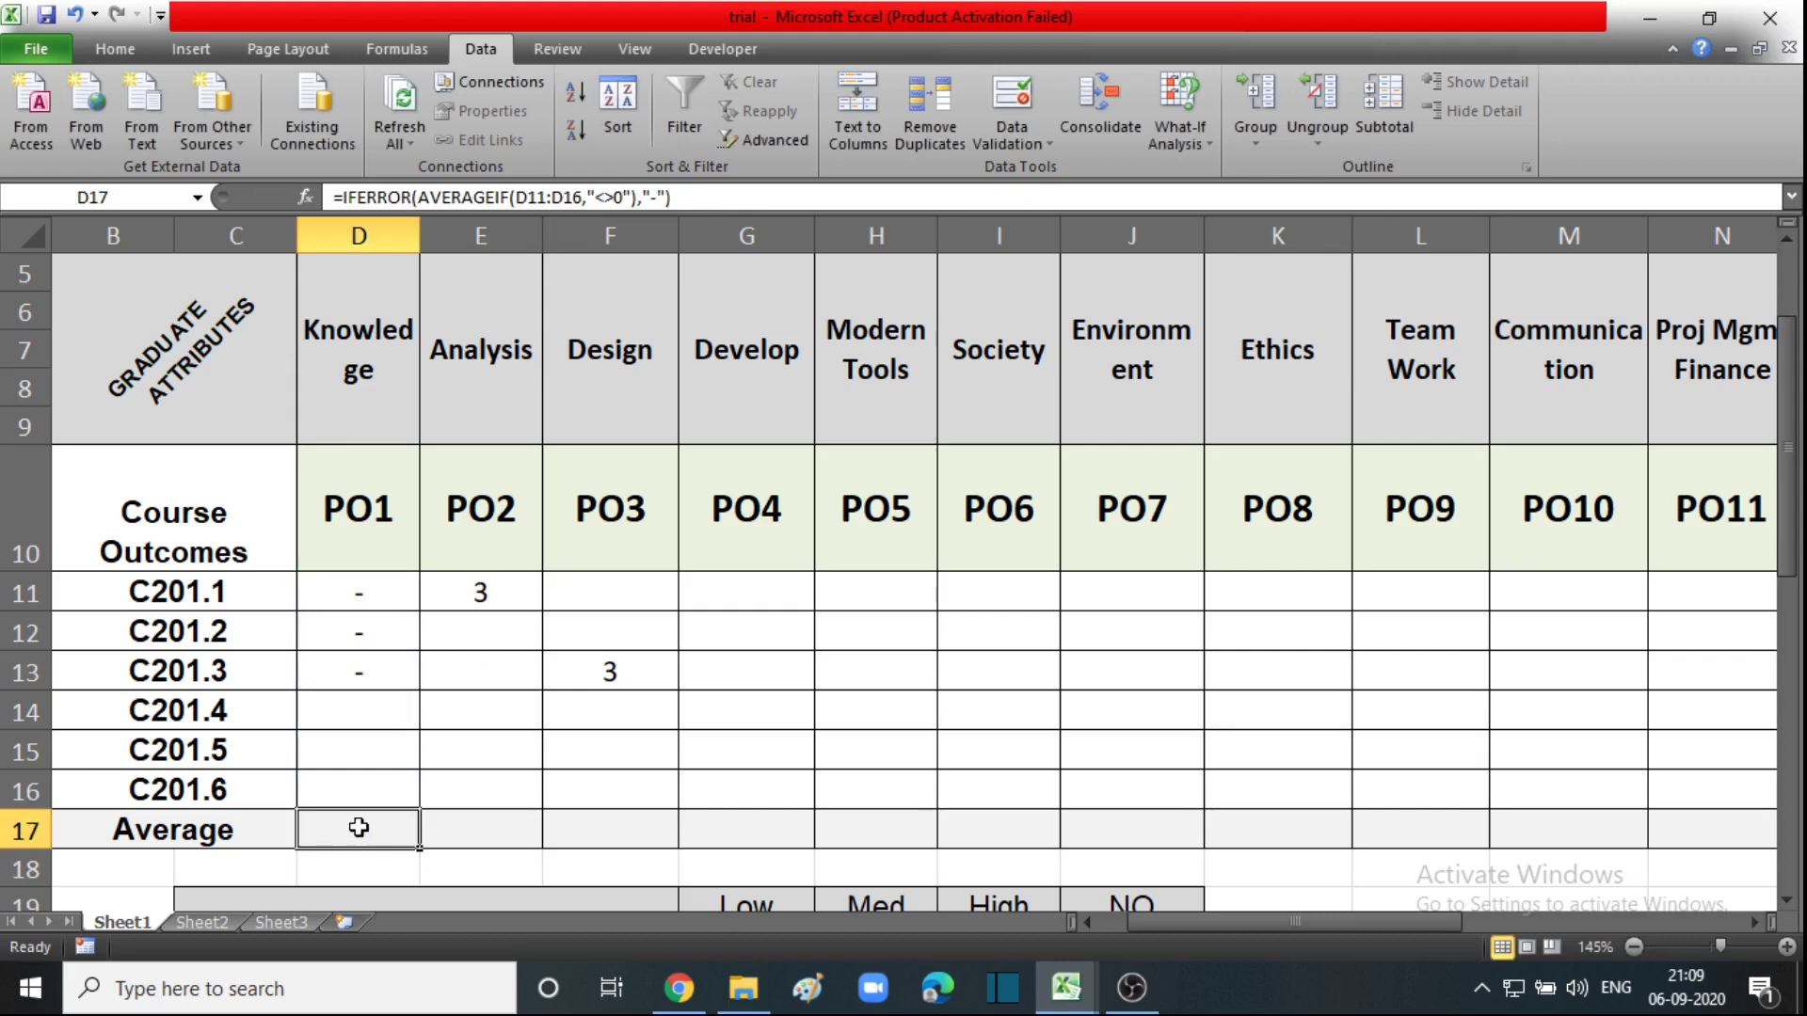
Fill the PO1 Average formula from D17 across the Average row through PO12 (O17).
{"action": "scroll", "coordinate": [404, 803], "scroll_direction": "down", "scroll_amount": 1}
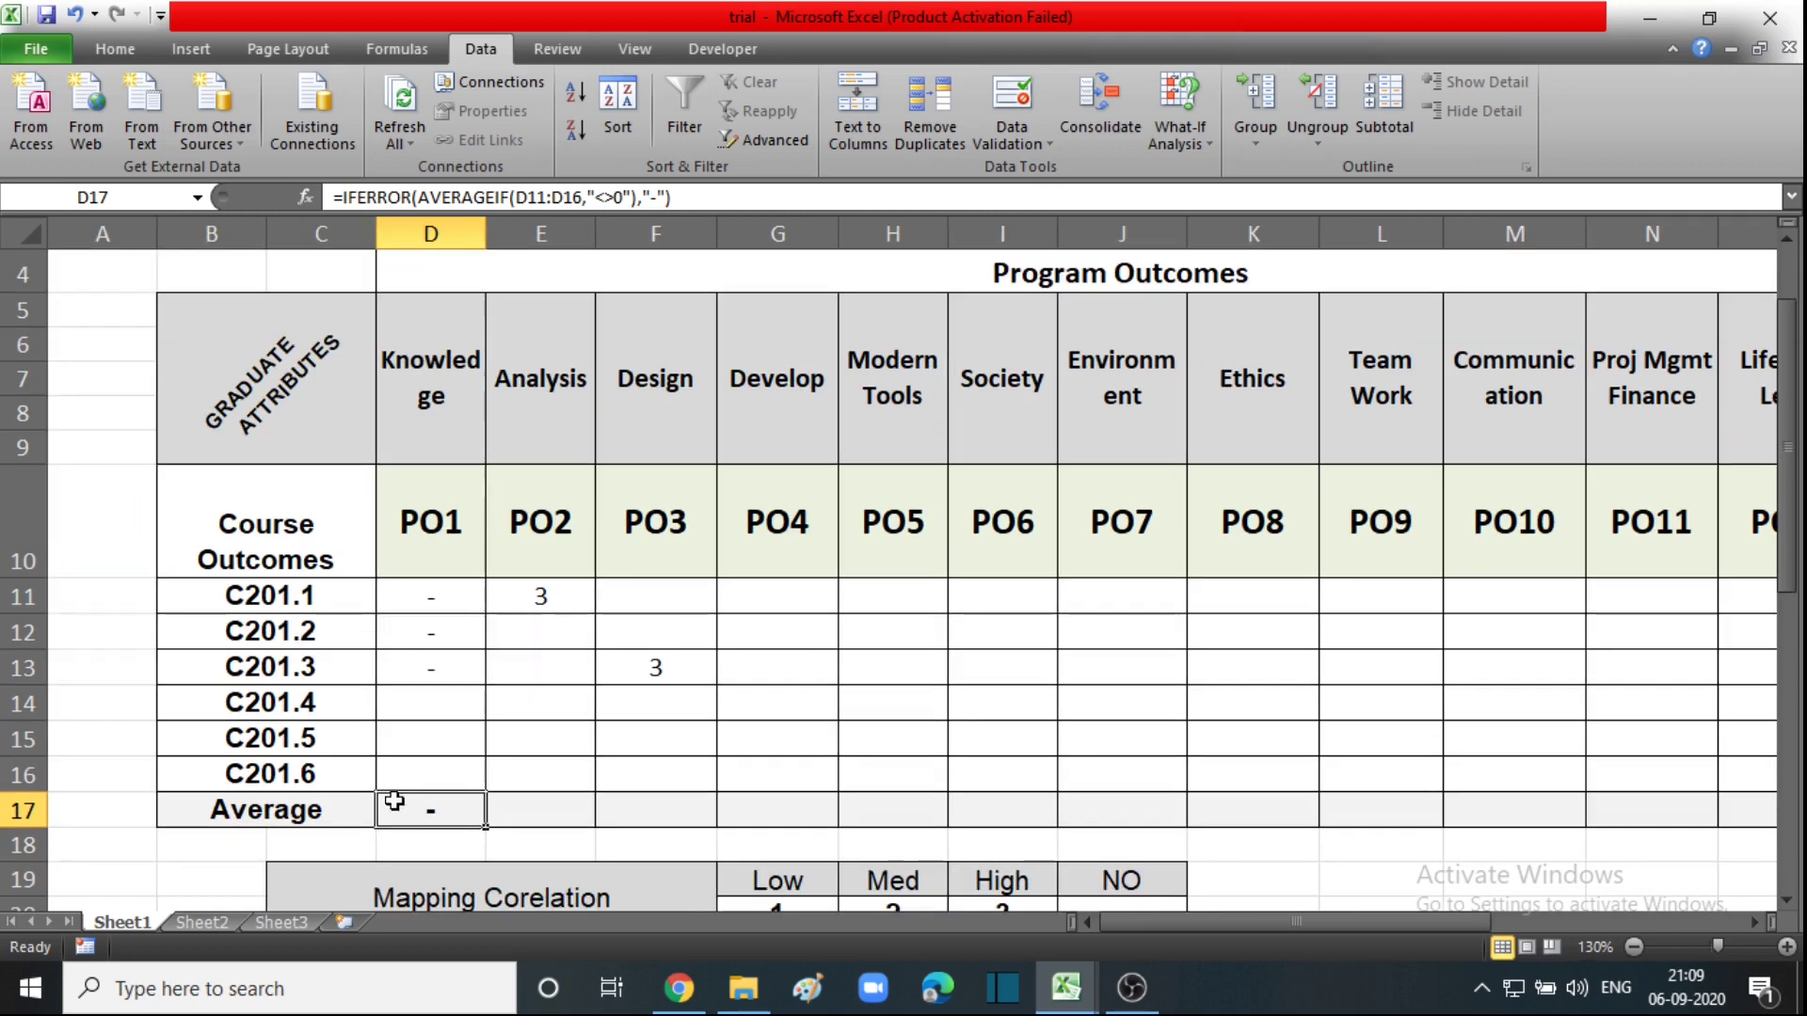
{"action": "left_click_drag", "start_coordinate": [485, 830], "coordinate": [1544, 815]}
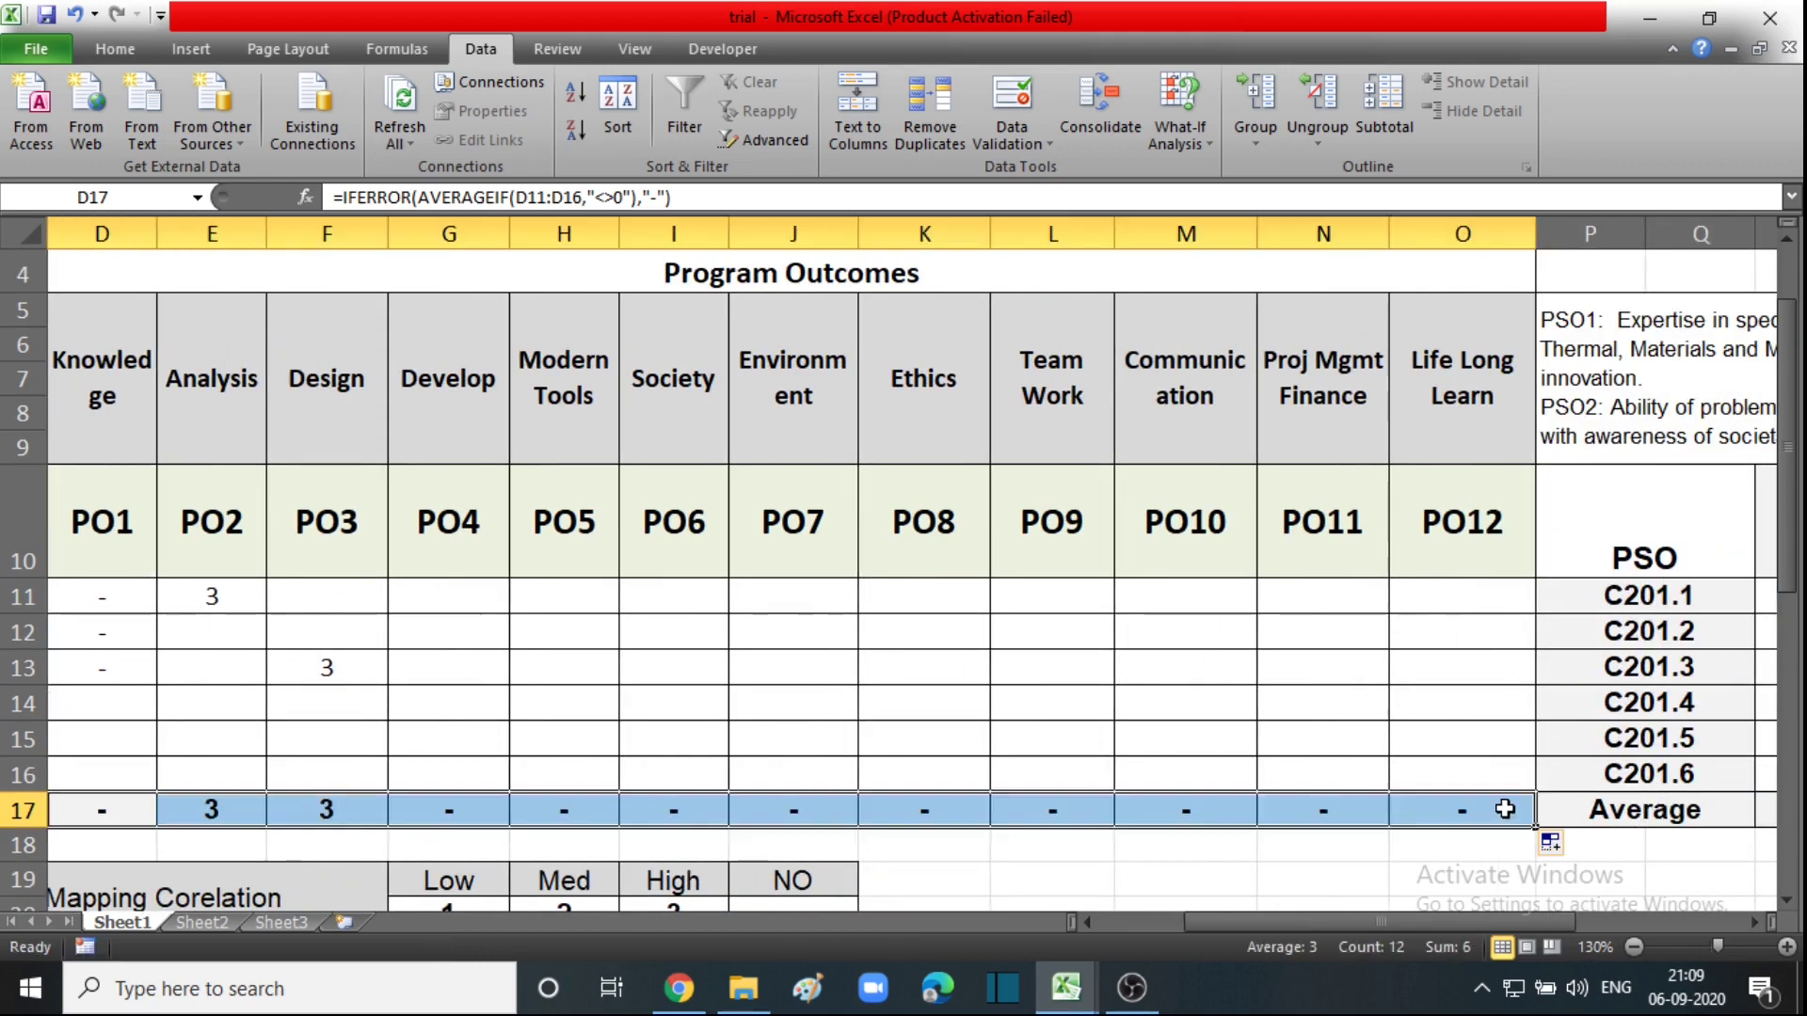
{"action": "left_click_drag", "start_coordinate": [1429, 922], "coordinate": [1289, 945]}
Choose "-" from the dropdown lists for C201.1 and C201.2 under PO4 and check the column's average formula.
{"action": "left_click", "coordinate": [625, 595]}
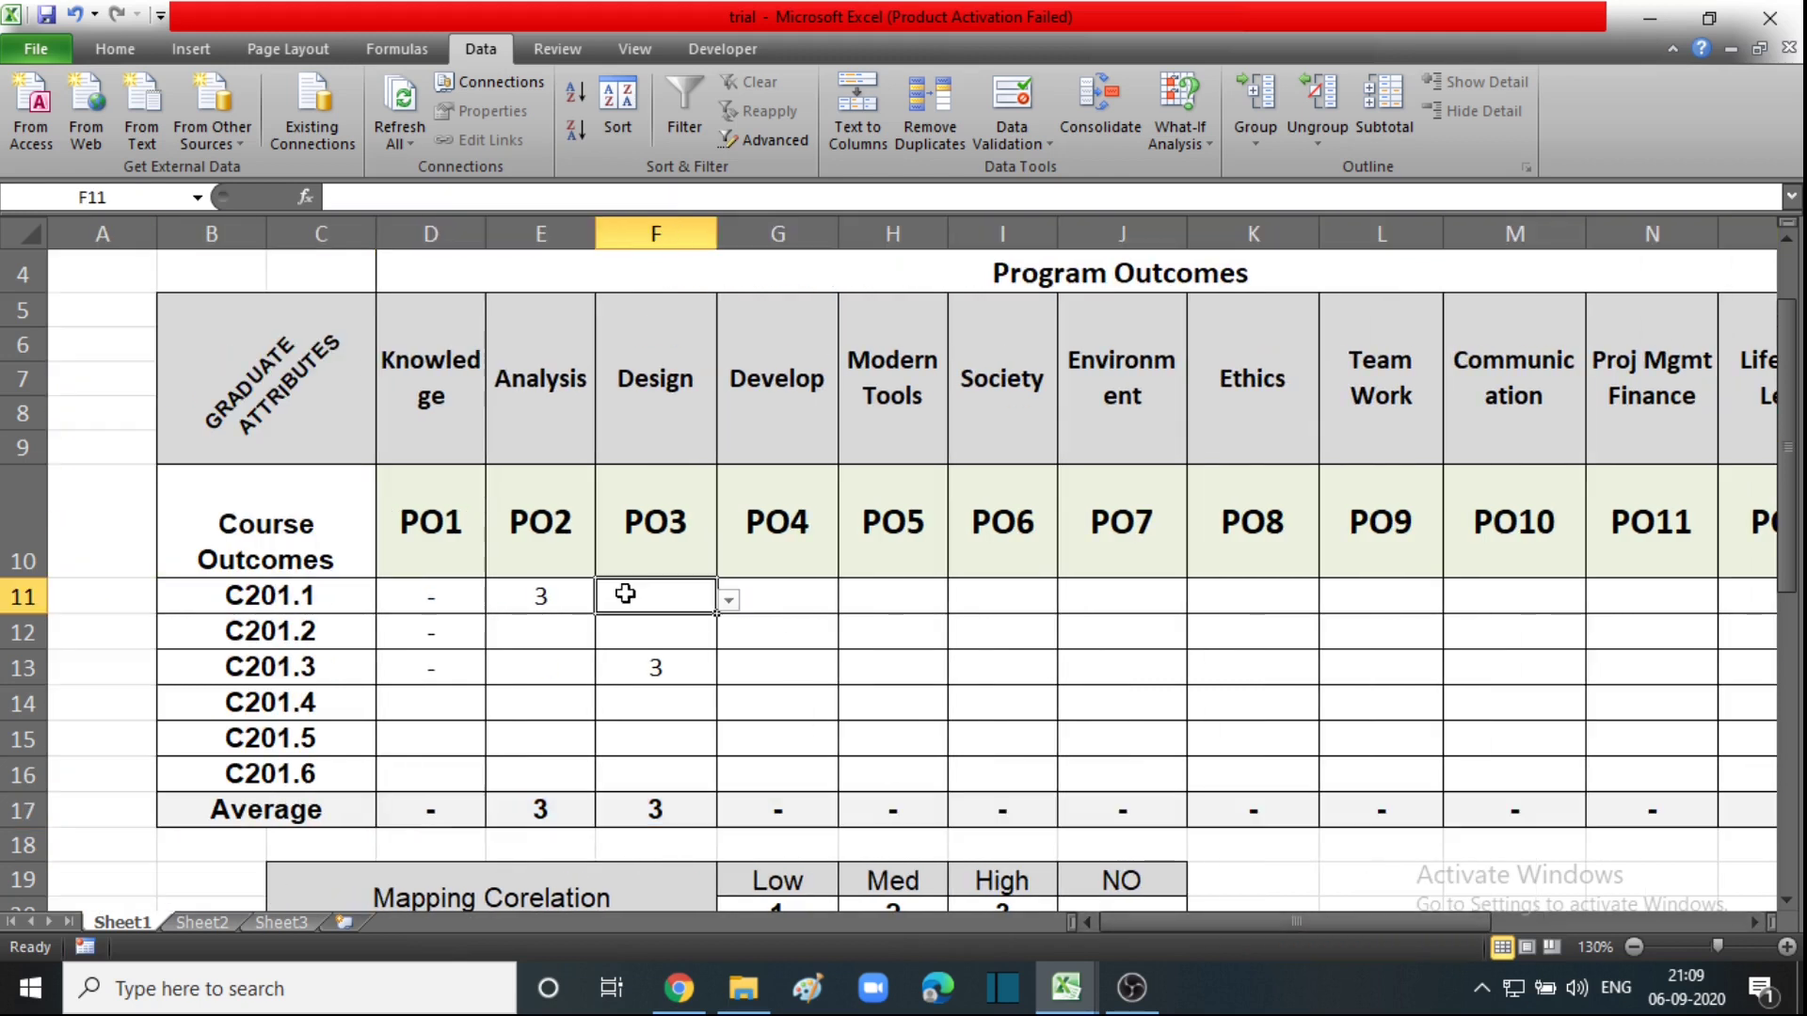
{"action": "left_click", "coordinate": [787, 601]}
{"action": "left_click", "coordinate": [847, 604]}
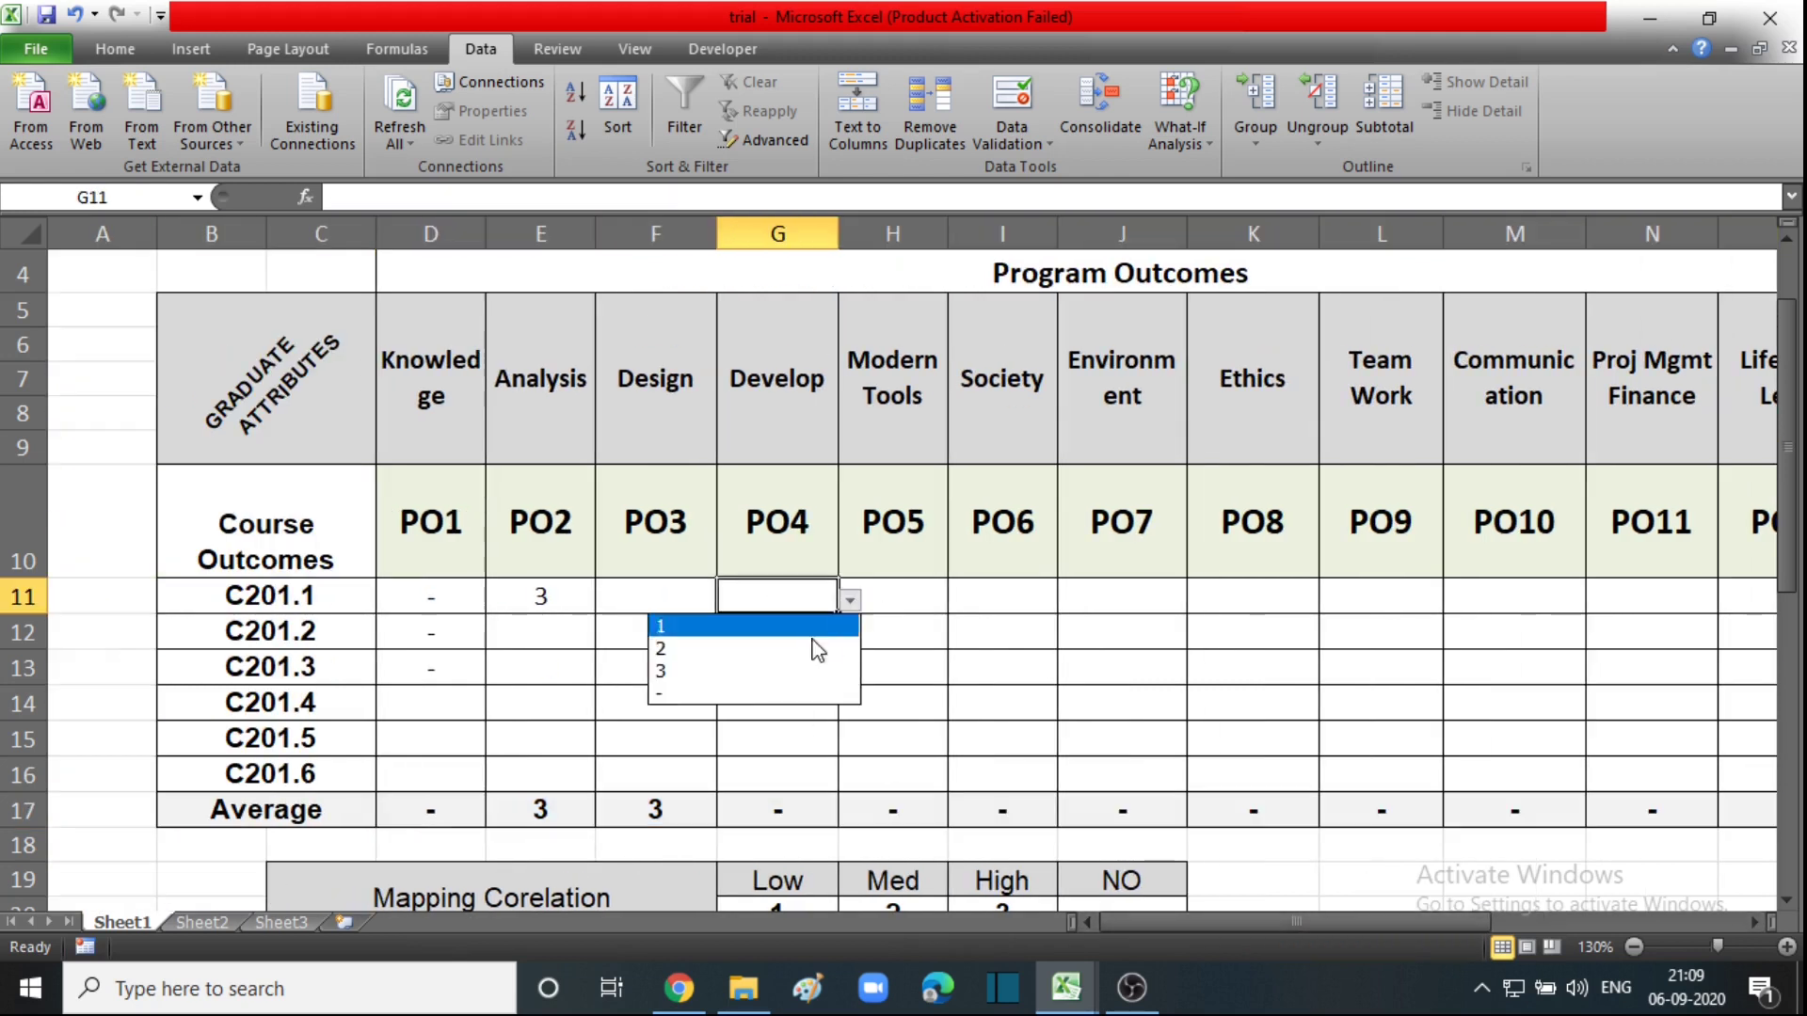
{"action": "left_click", "coordinate": [759, 700]}
{"action": "left_click", "coordinate": [801, 628]}
{"action": "left_click", "coordinate": [848, 637]}
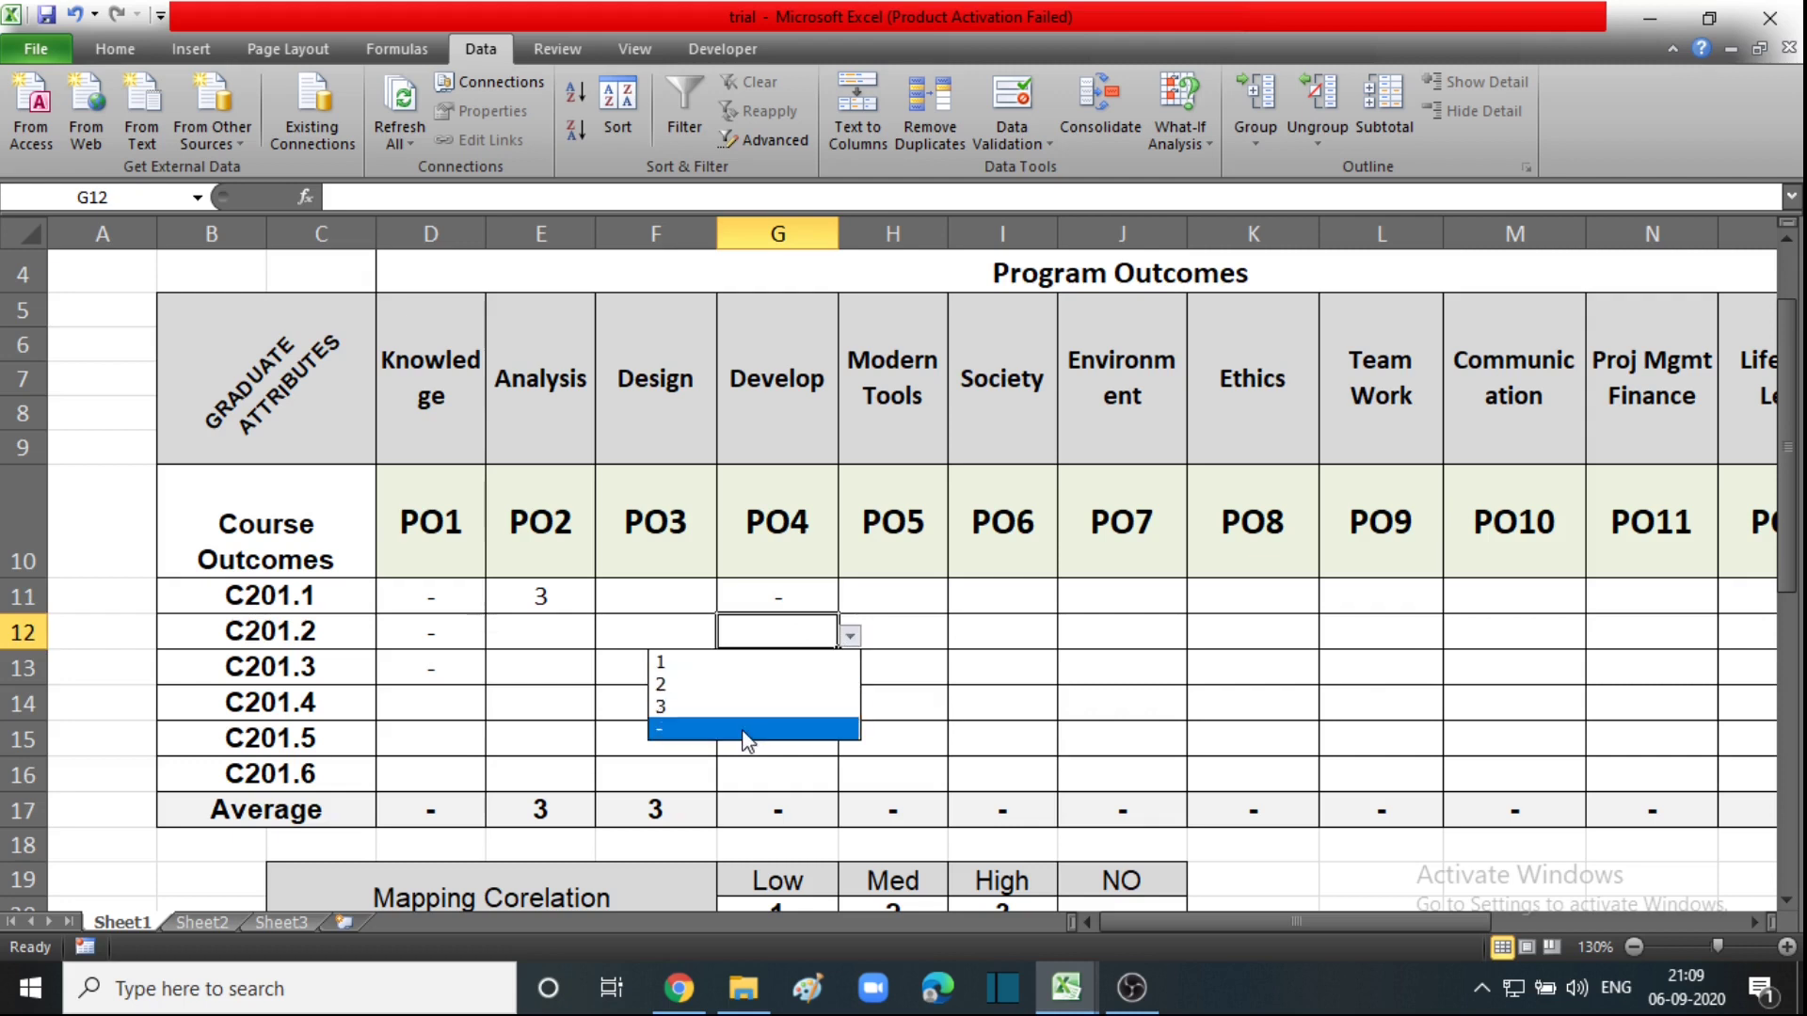
{"action": "left_click", "coordinate": [743, 734]}
{"action": "left_click", "coordinate": [784, 805]}
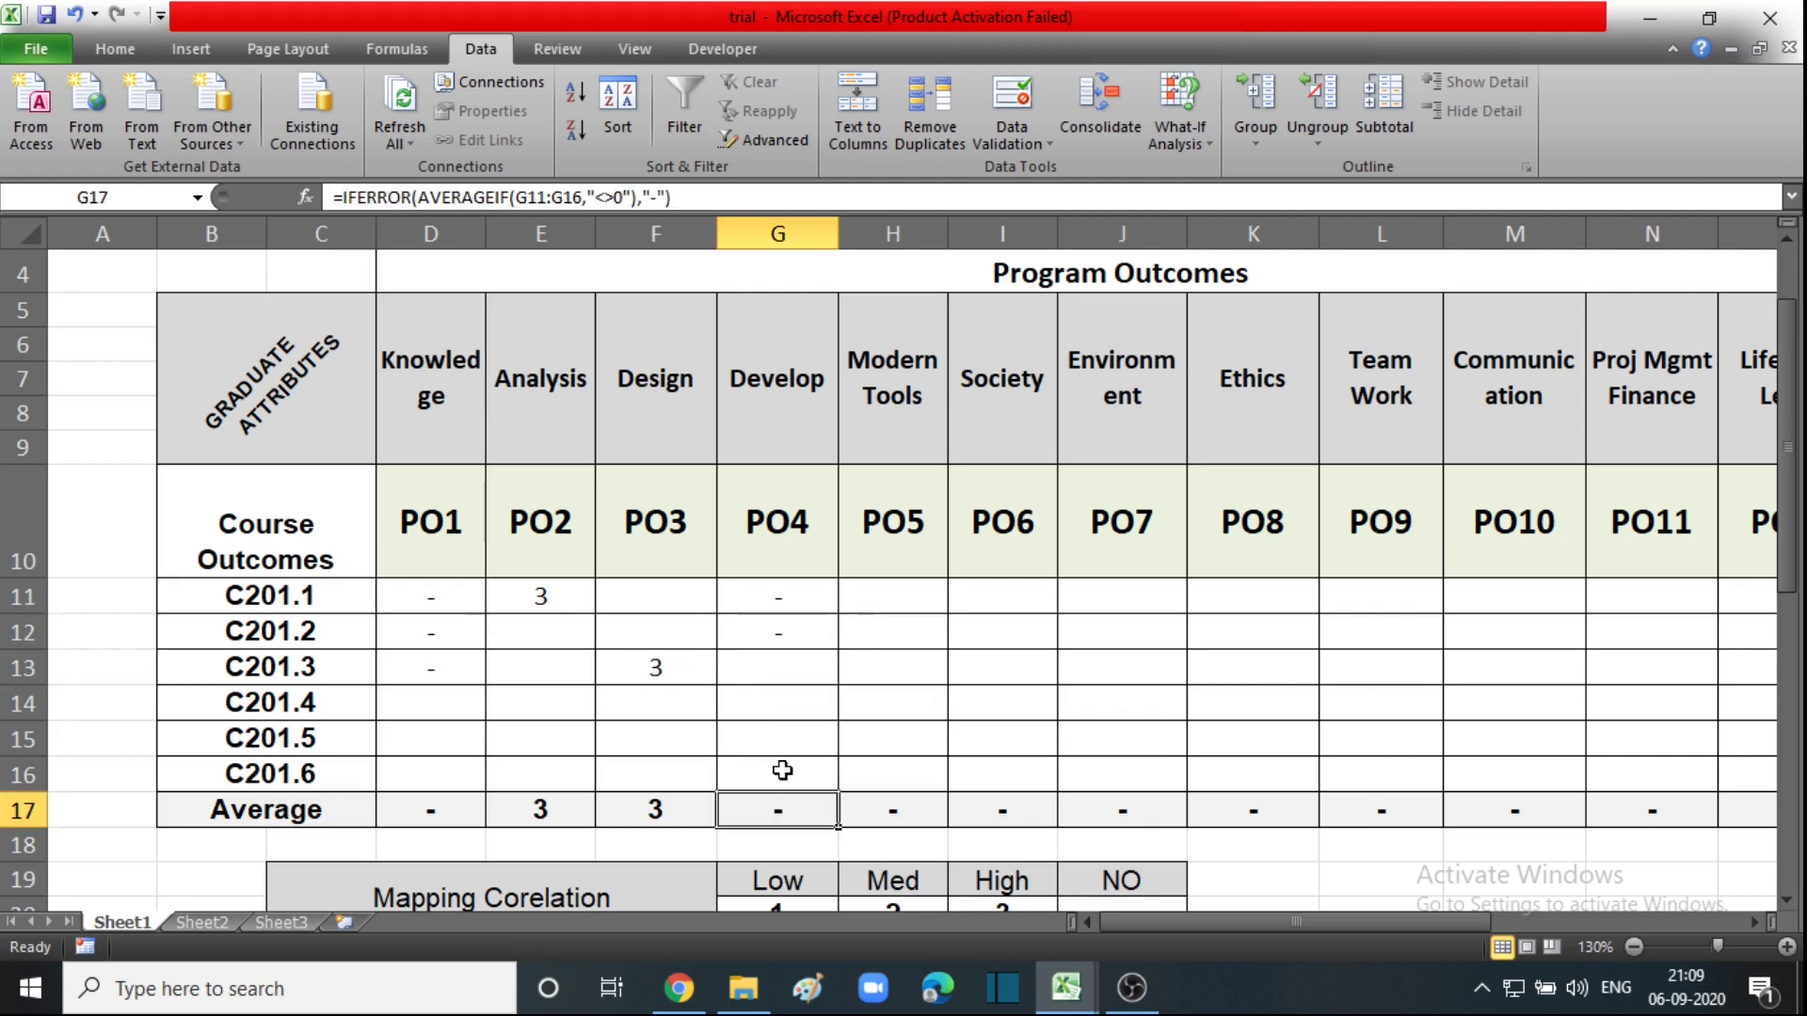
Choose 2 from the dropdown list for C201.2 under PO5.
{"action": "left_click", "coordinate": [459, 714]}
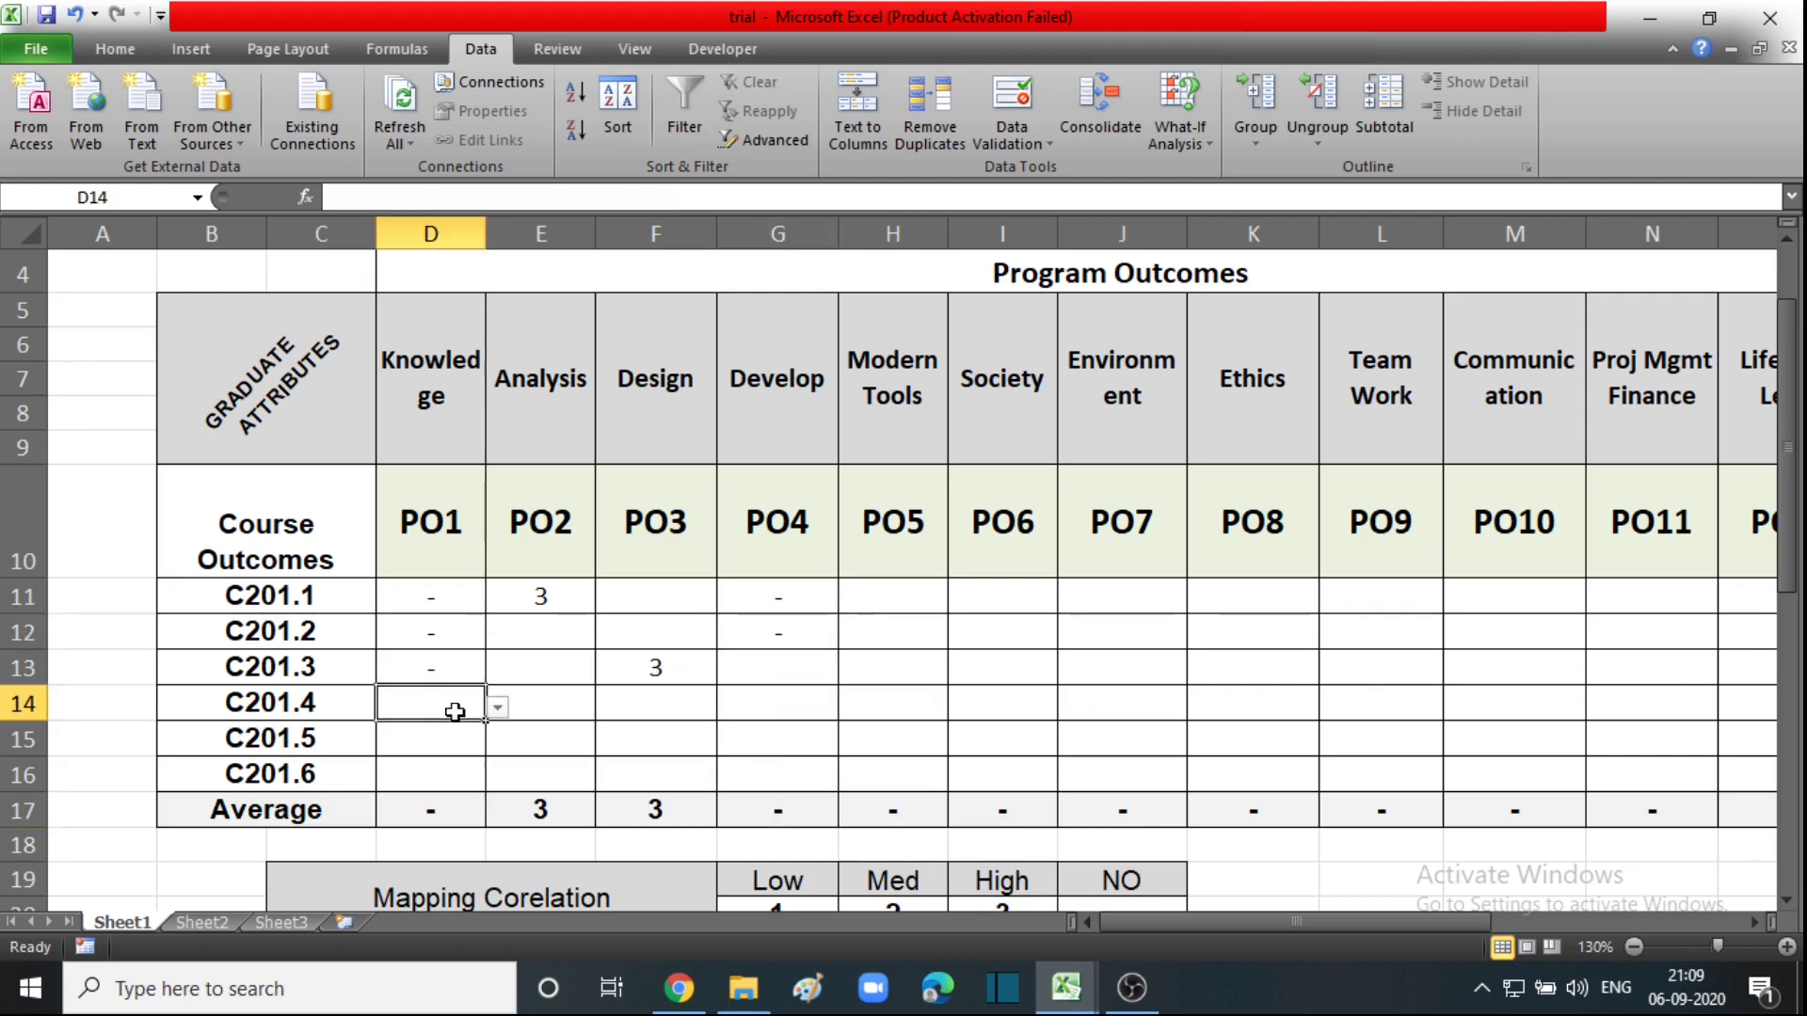
{"action": "left_click", "coordinate": [791, 629]}
{"action": "left_click", "coordinate": [870, 630]}
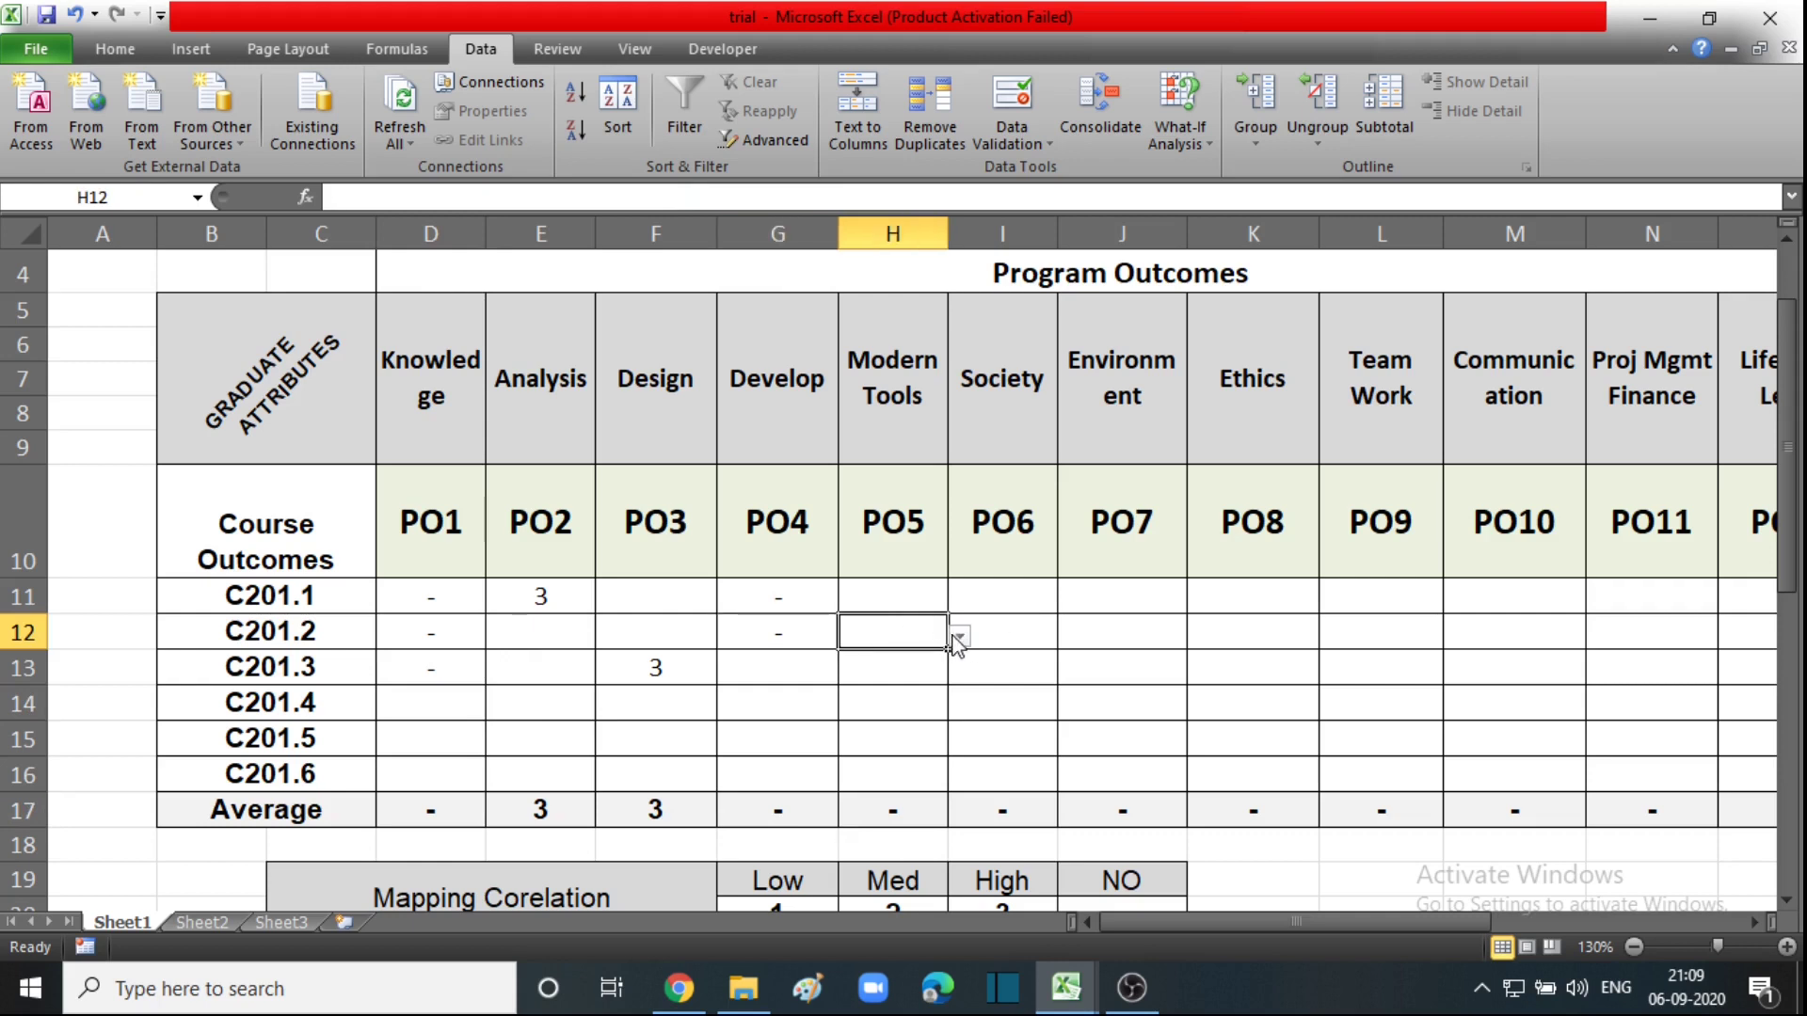
{"action": "left_click", "coordinate": [957, 638]}
{"action": "left_click", "coordinate": [880, 677]}
{"action": "left_click", "coordinate": [1029, 690]}
Choose 3 from the dropdown lists for C201.1 and C201.3 under PO5.
{"action": "left_click", "coordinate": [902, 595]}
{"action": "left_click", "coordinate": [959, 599]}
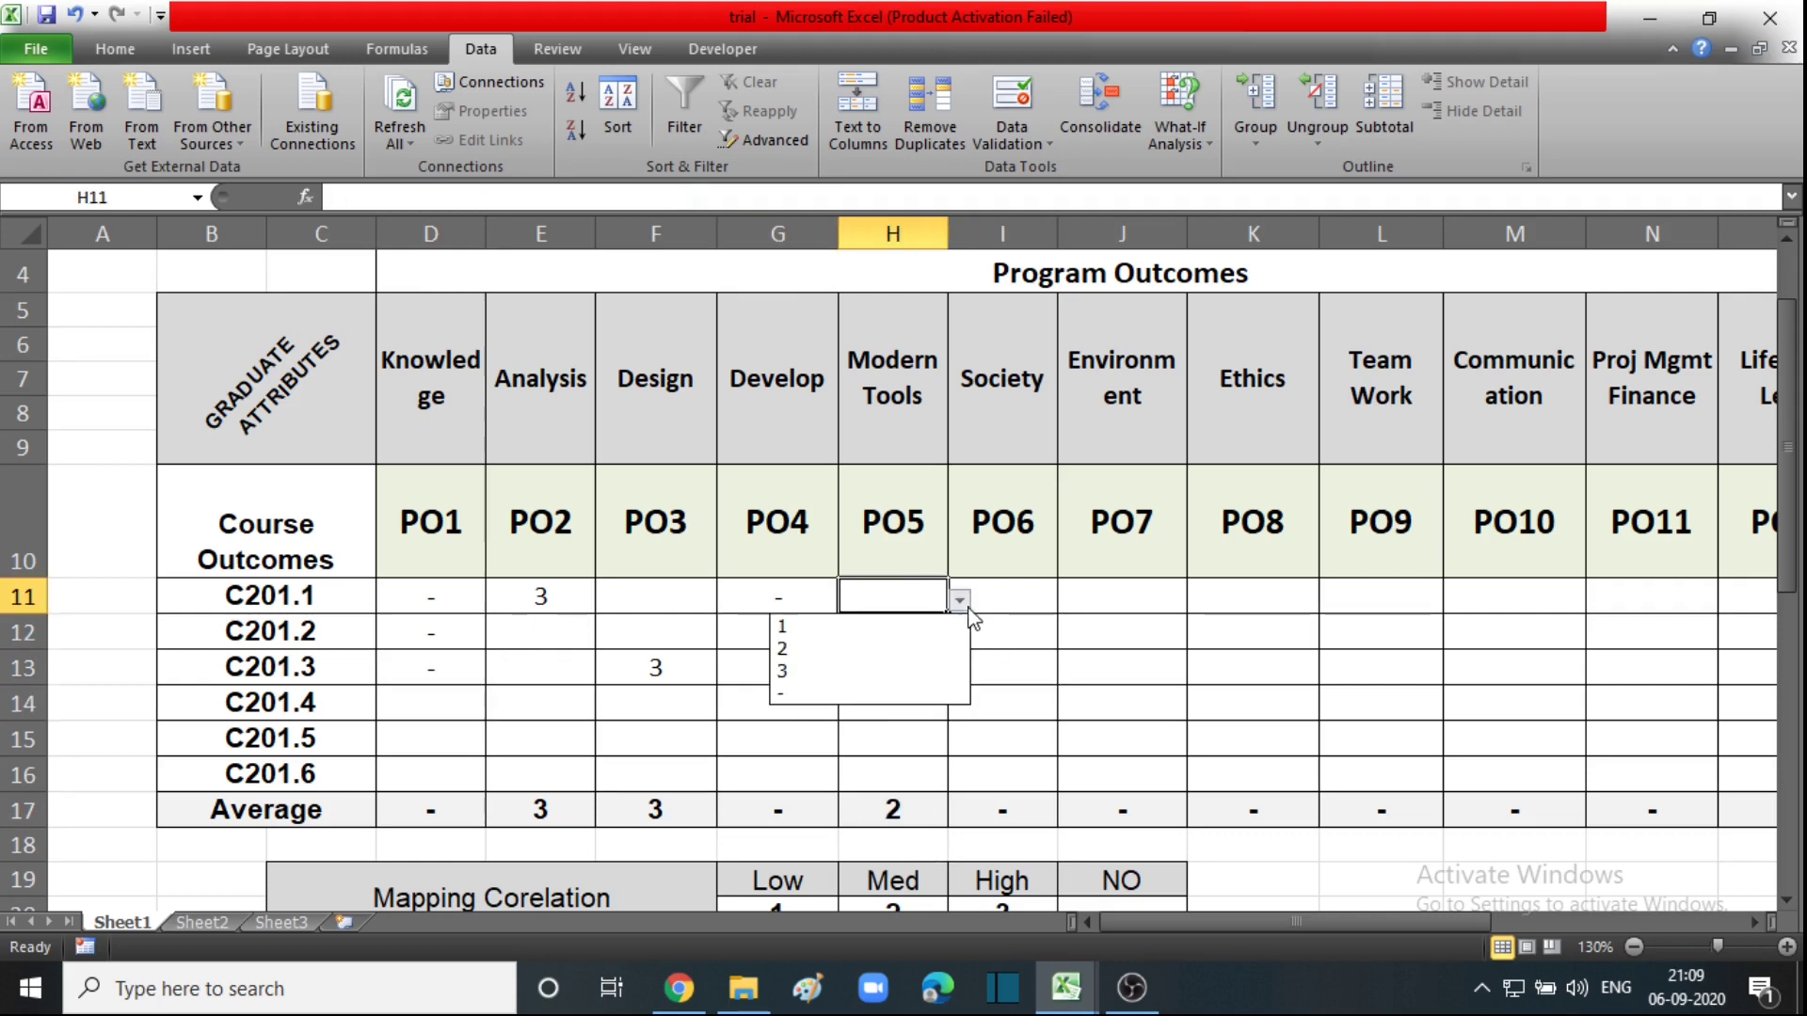
{"action": "left_click", "coordinate": [853, 671]}
{"action": "left_click", "coordinate": [924, 695]}
{"action": "left_click", "coordinate": [912, 671]}
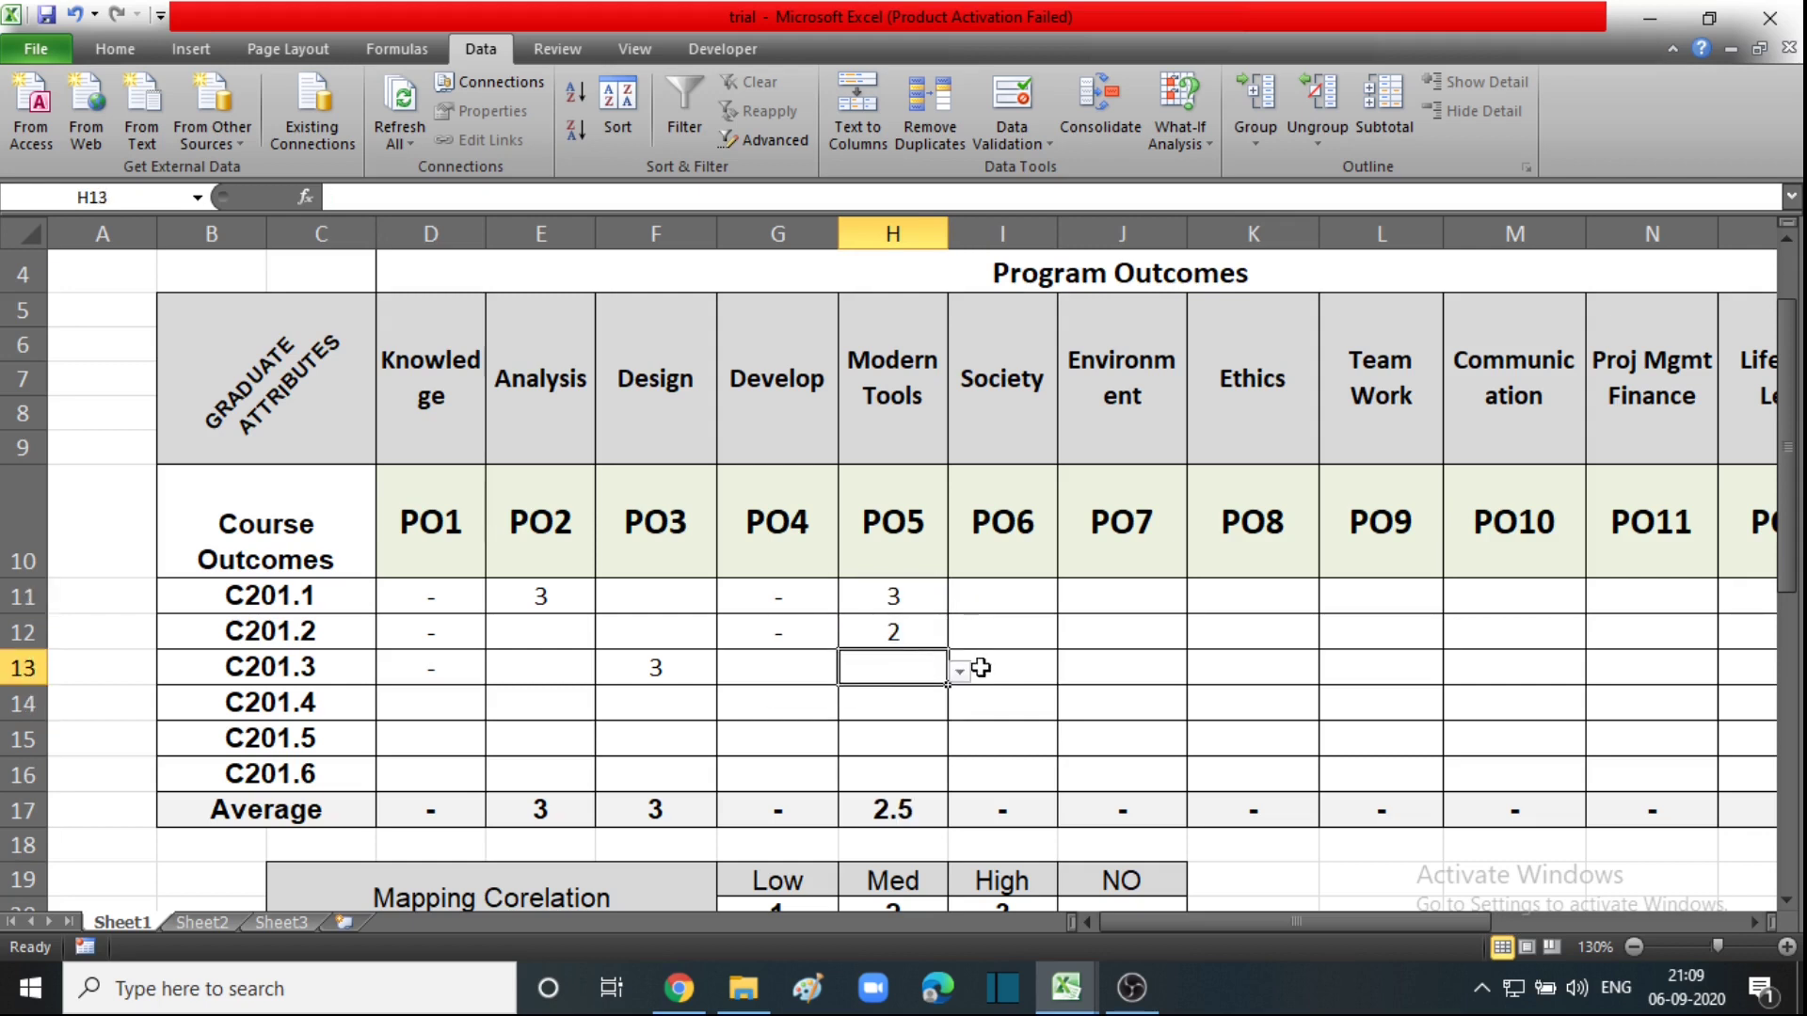
{"action": "left_click", "coordinate": [959, 671]}
{"action": "left_click", "coordinate": [841, 741]}
{"action": "left_click", "coordinate": [902, 695]}
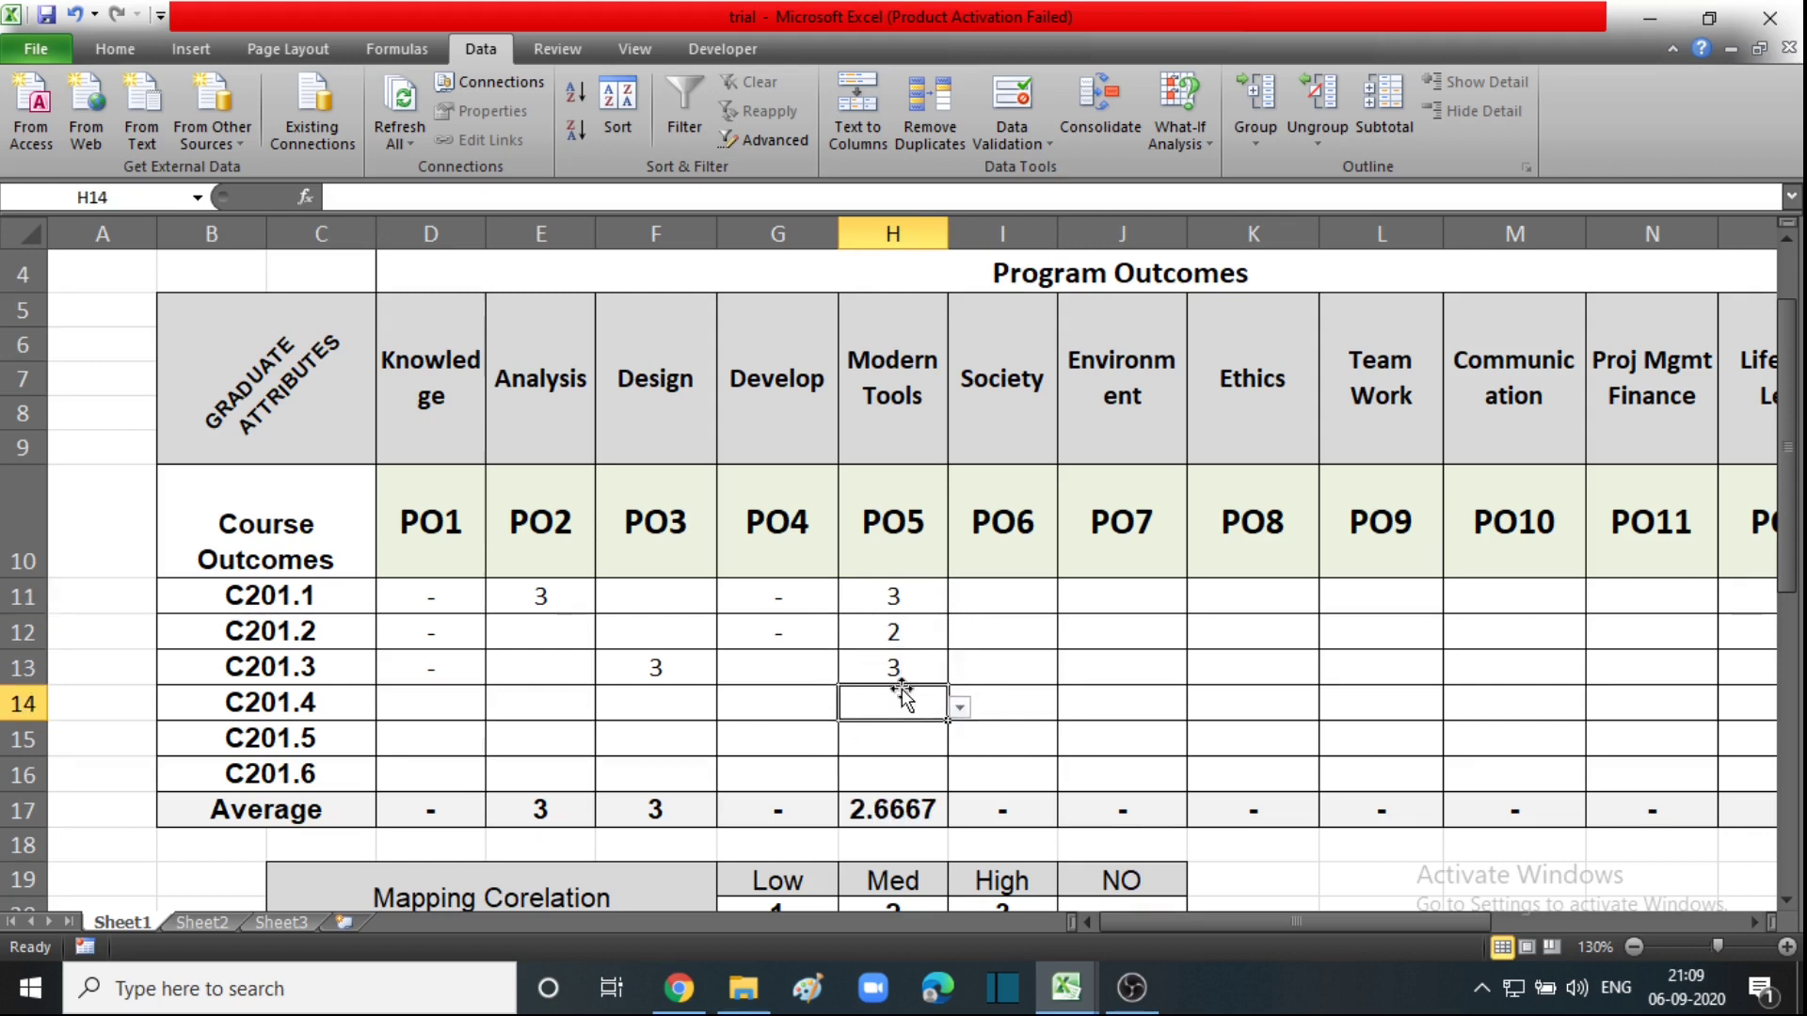
{"action": "left_click", "coordinate": [910, 664]}
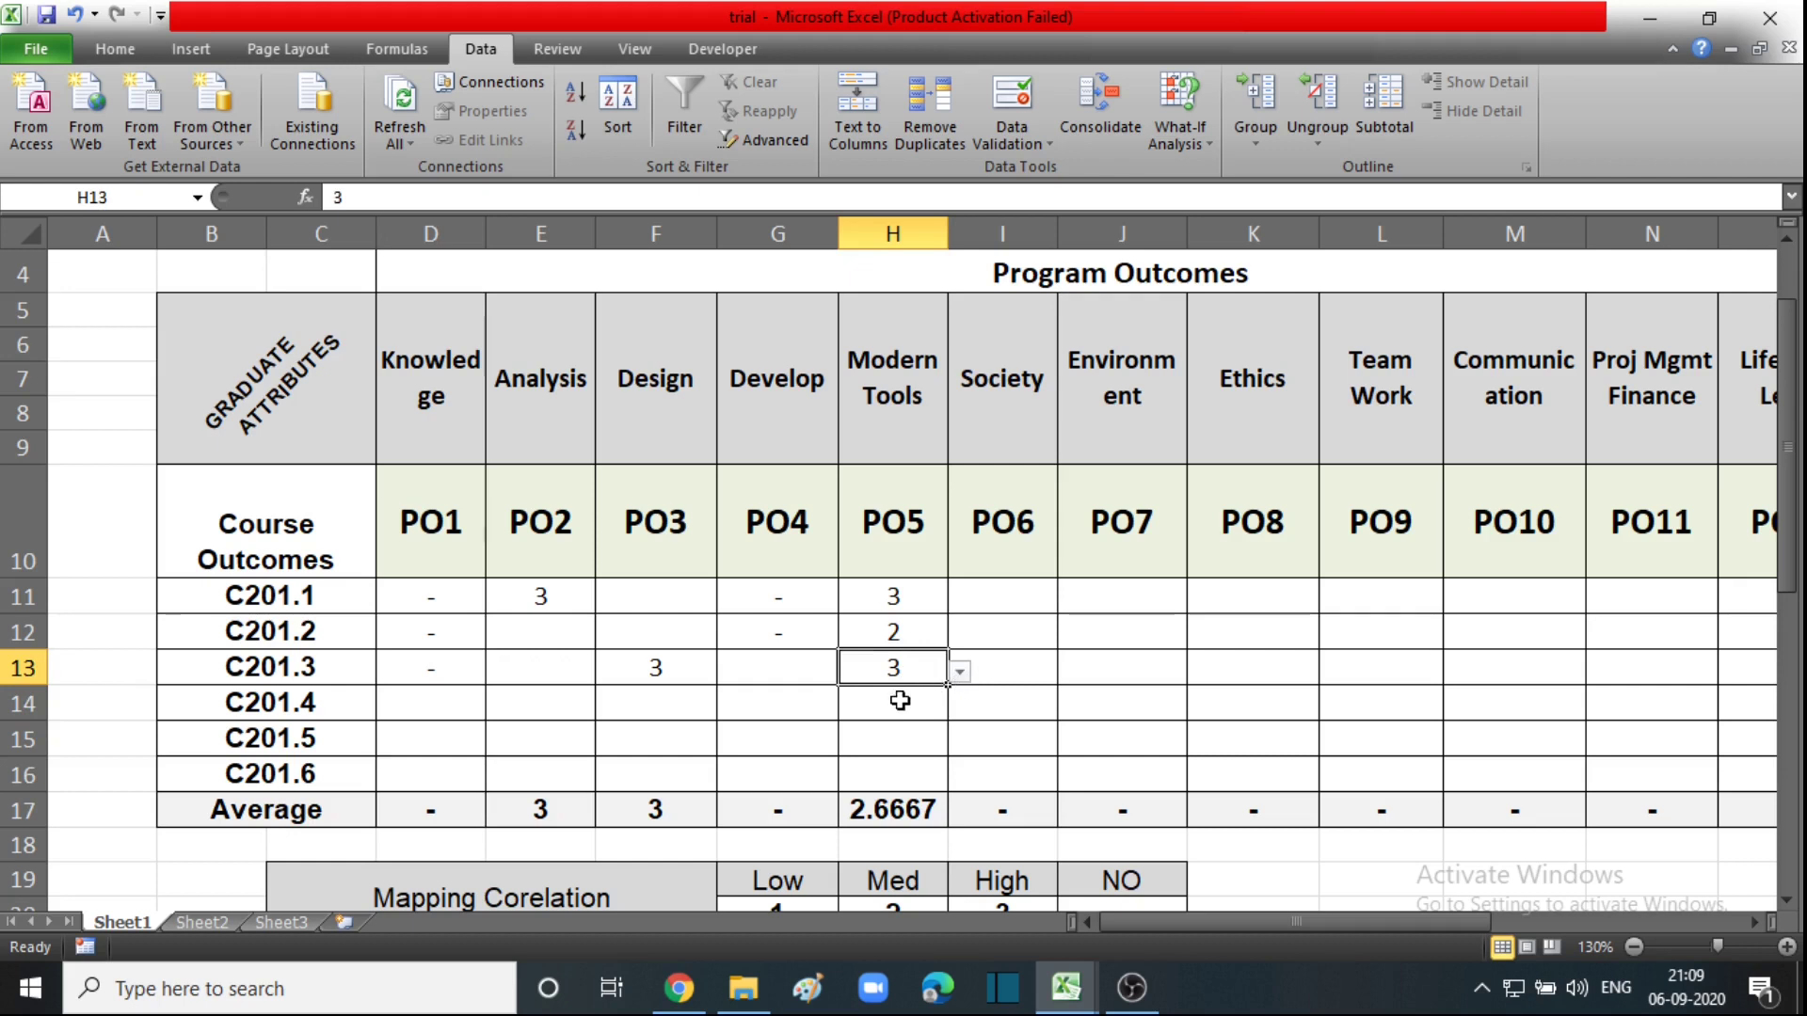
Check the mapping levels entered under PO5 against the column's average formula.
{"action": "left_click", "coordinate": [899, 701]}
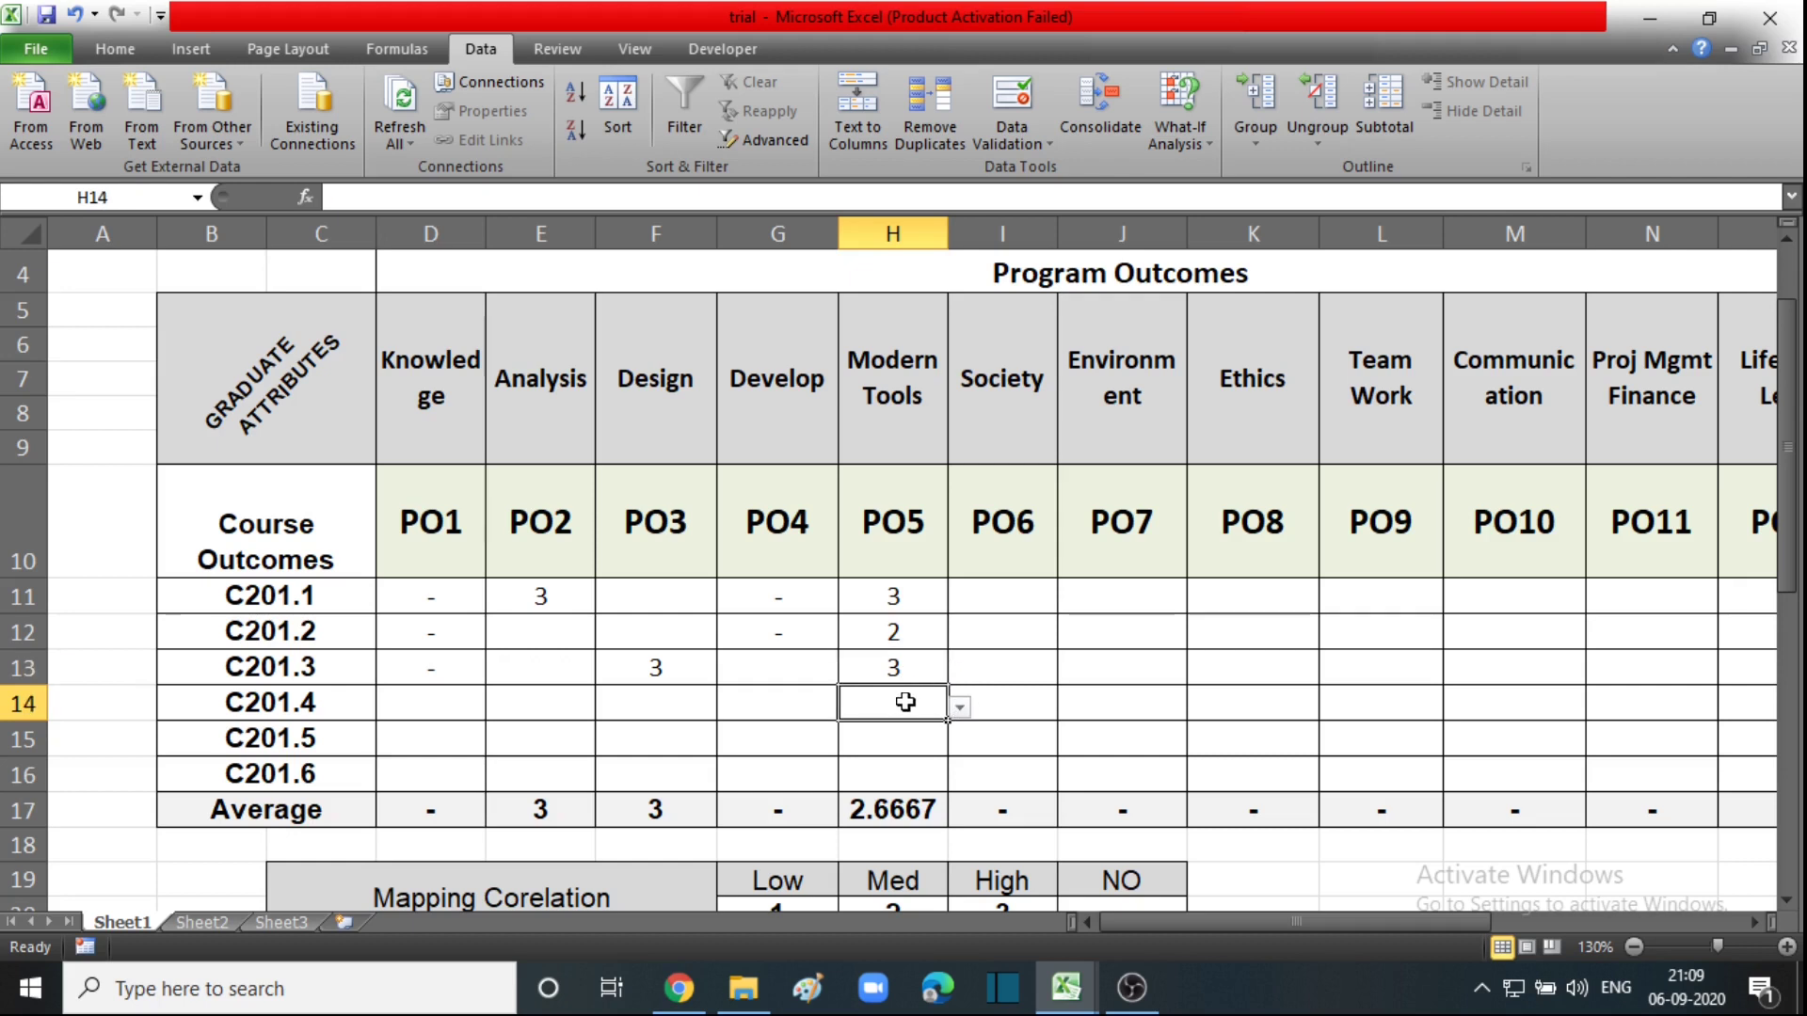
{"action": "left_click", "coordinate": [903, 678]}
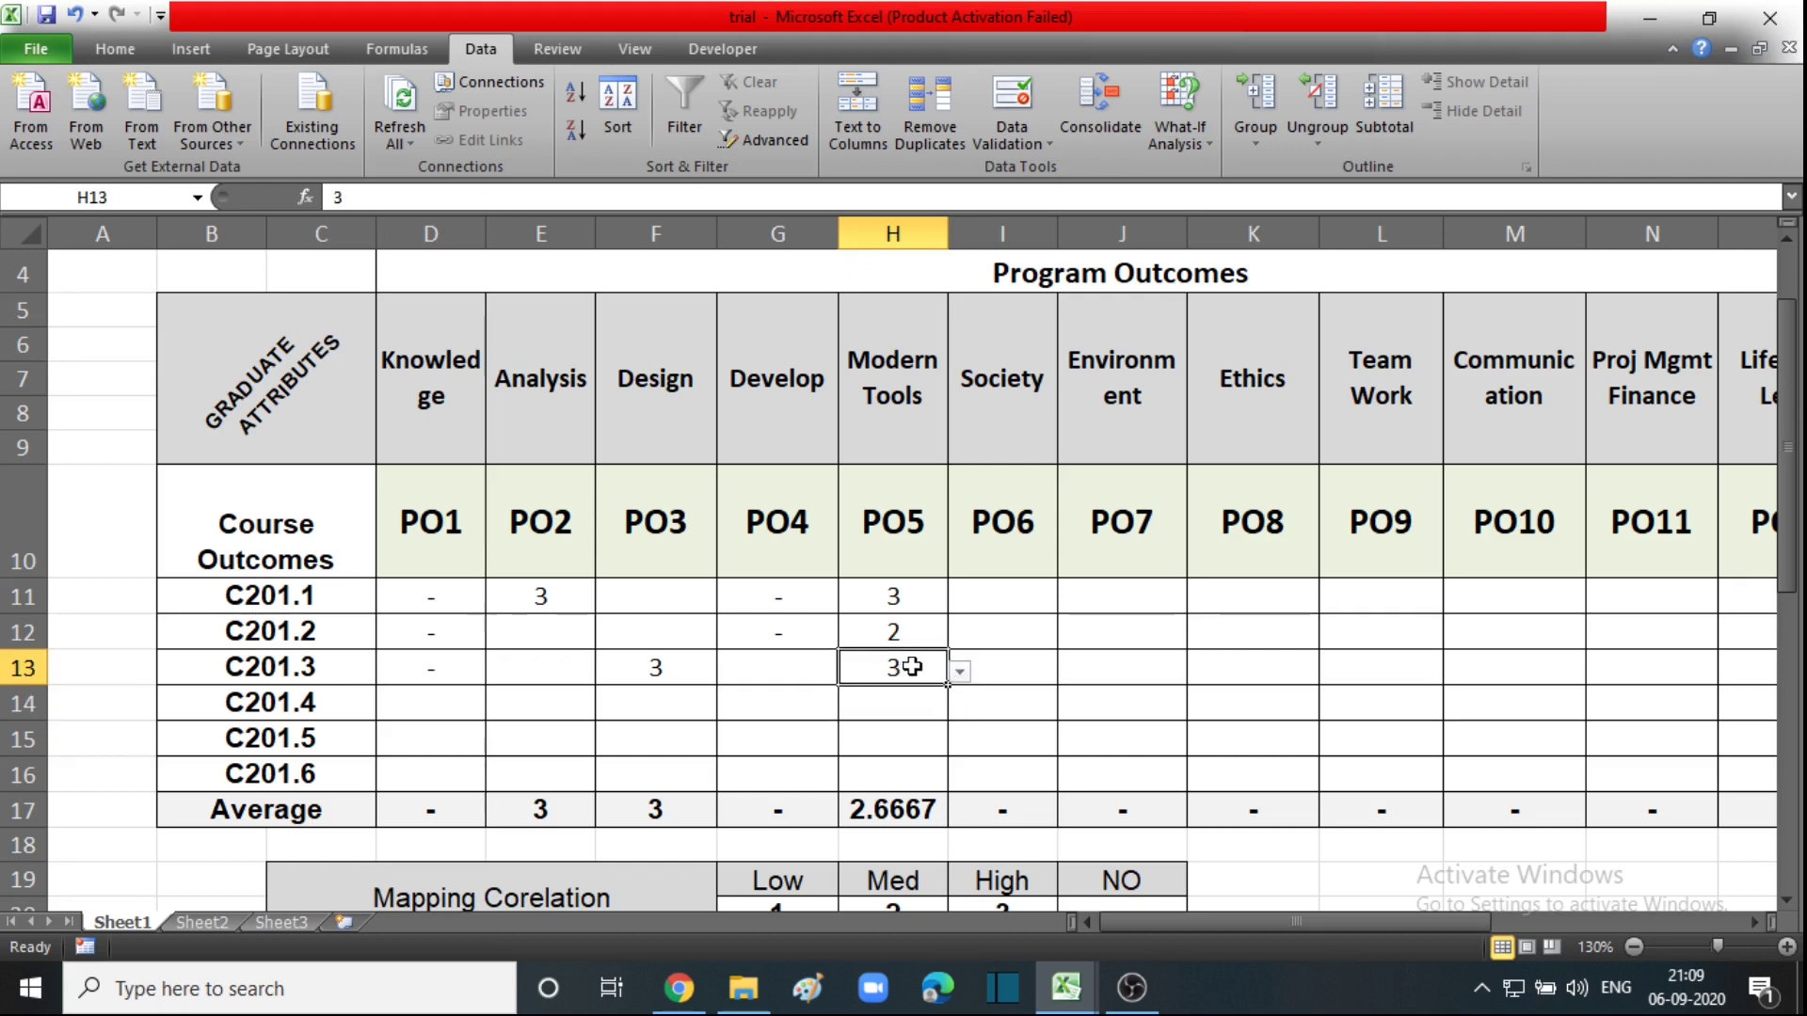
{"action": "left_click", "coordinate": [909, 593]}
{"action": "left_click", "coordinate": [902, 672]}
{"action": "left_click", "coordinate": [905, 810]}
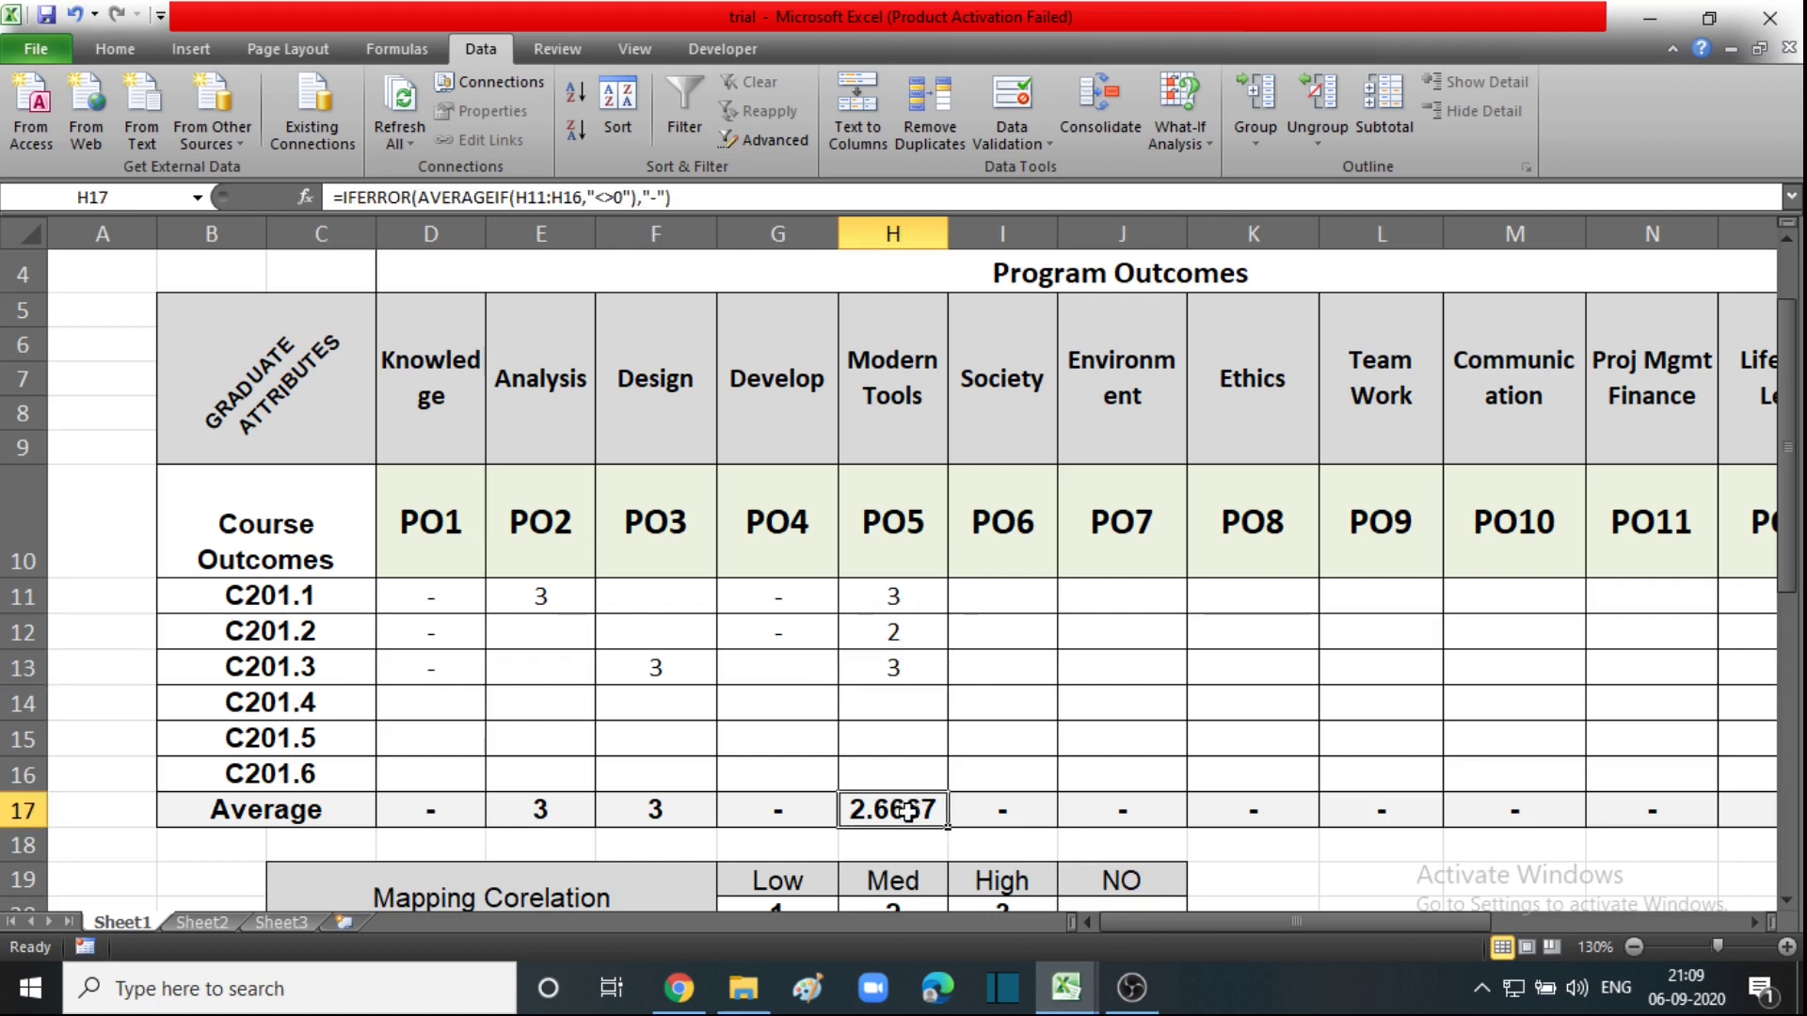
Choose 3, 2 and 3 from the dropdown lists for C201.1, C201.2 and C201.3 under PO1.
{"action": "left_click", "coordinate": [450, 600]}
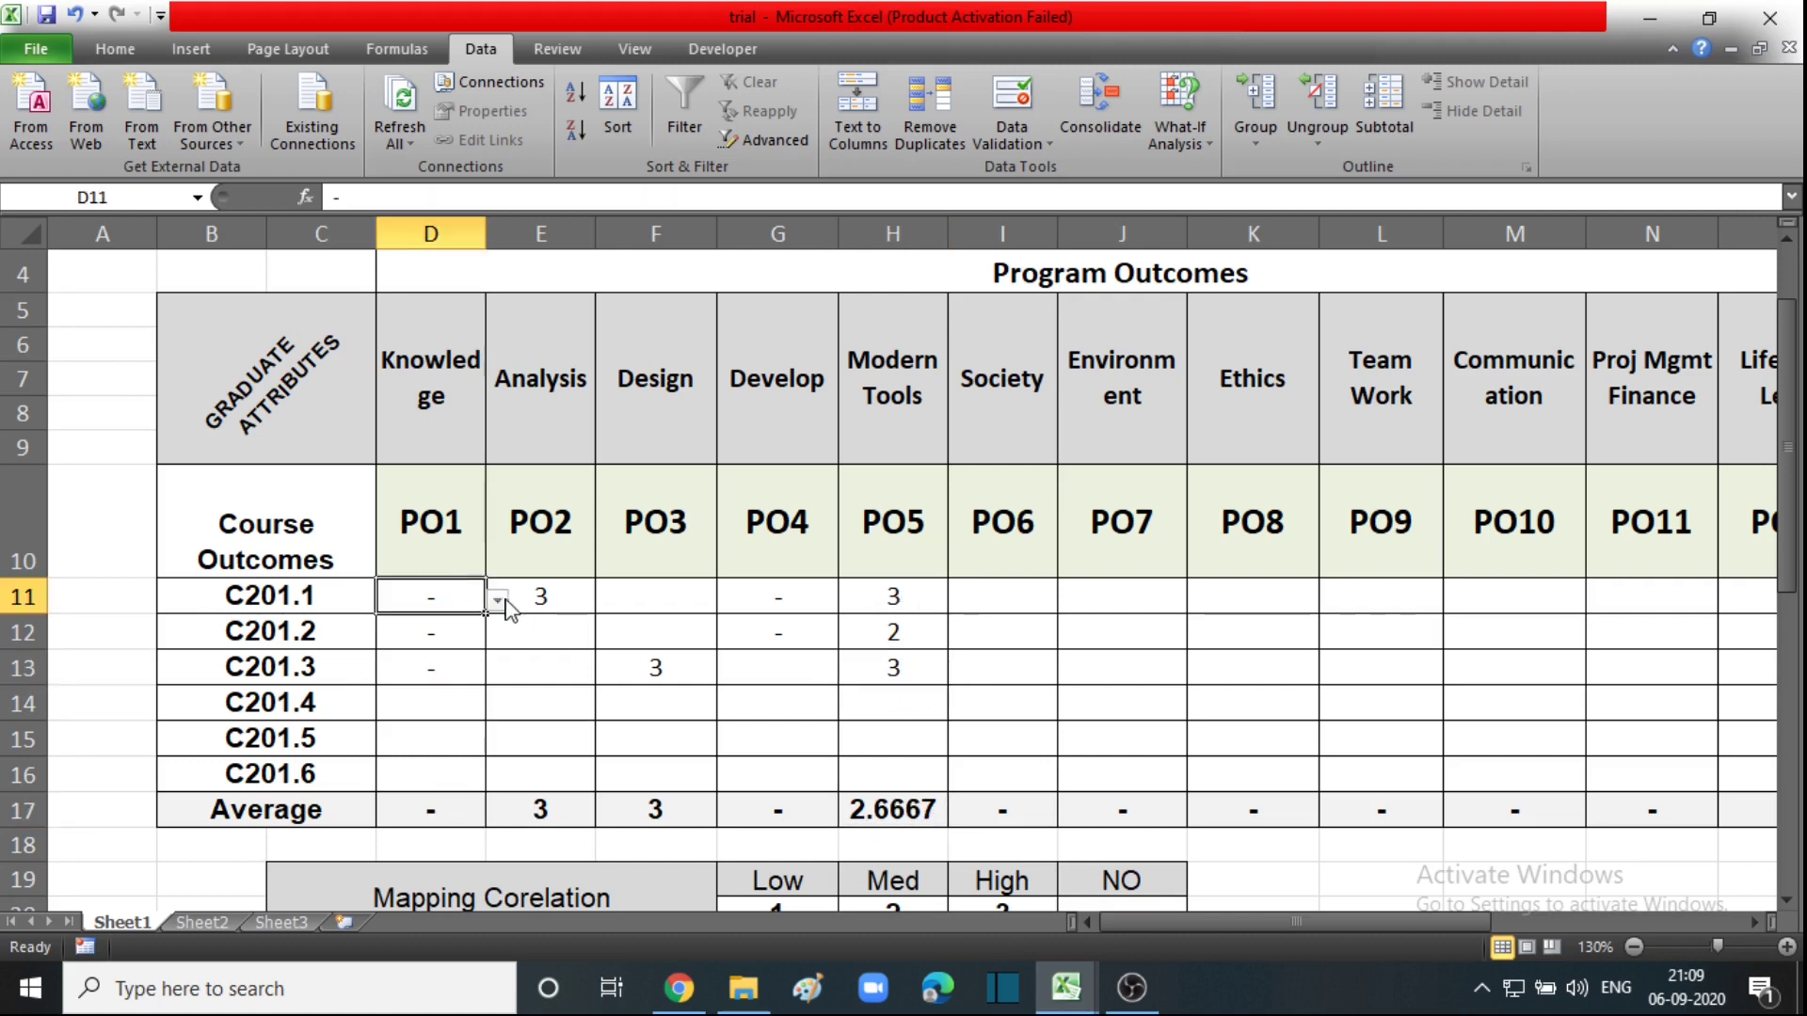
{"action": "left_click", "coordinate": [497, 602]}
{"action": "left_click", "coordinate": [379, 678]}
{"action": "left_click", "coordinate": [435, 637]}
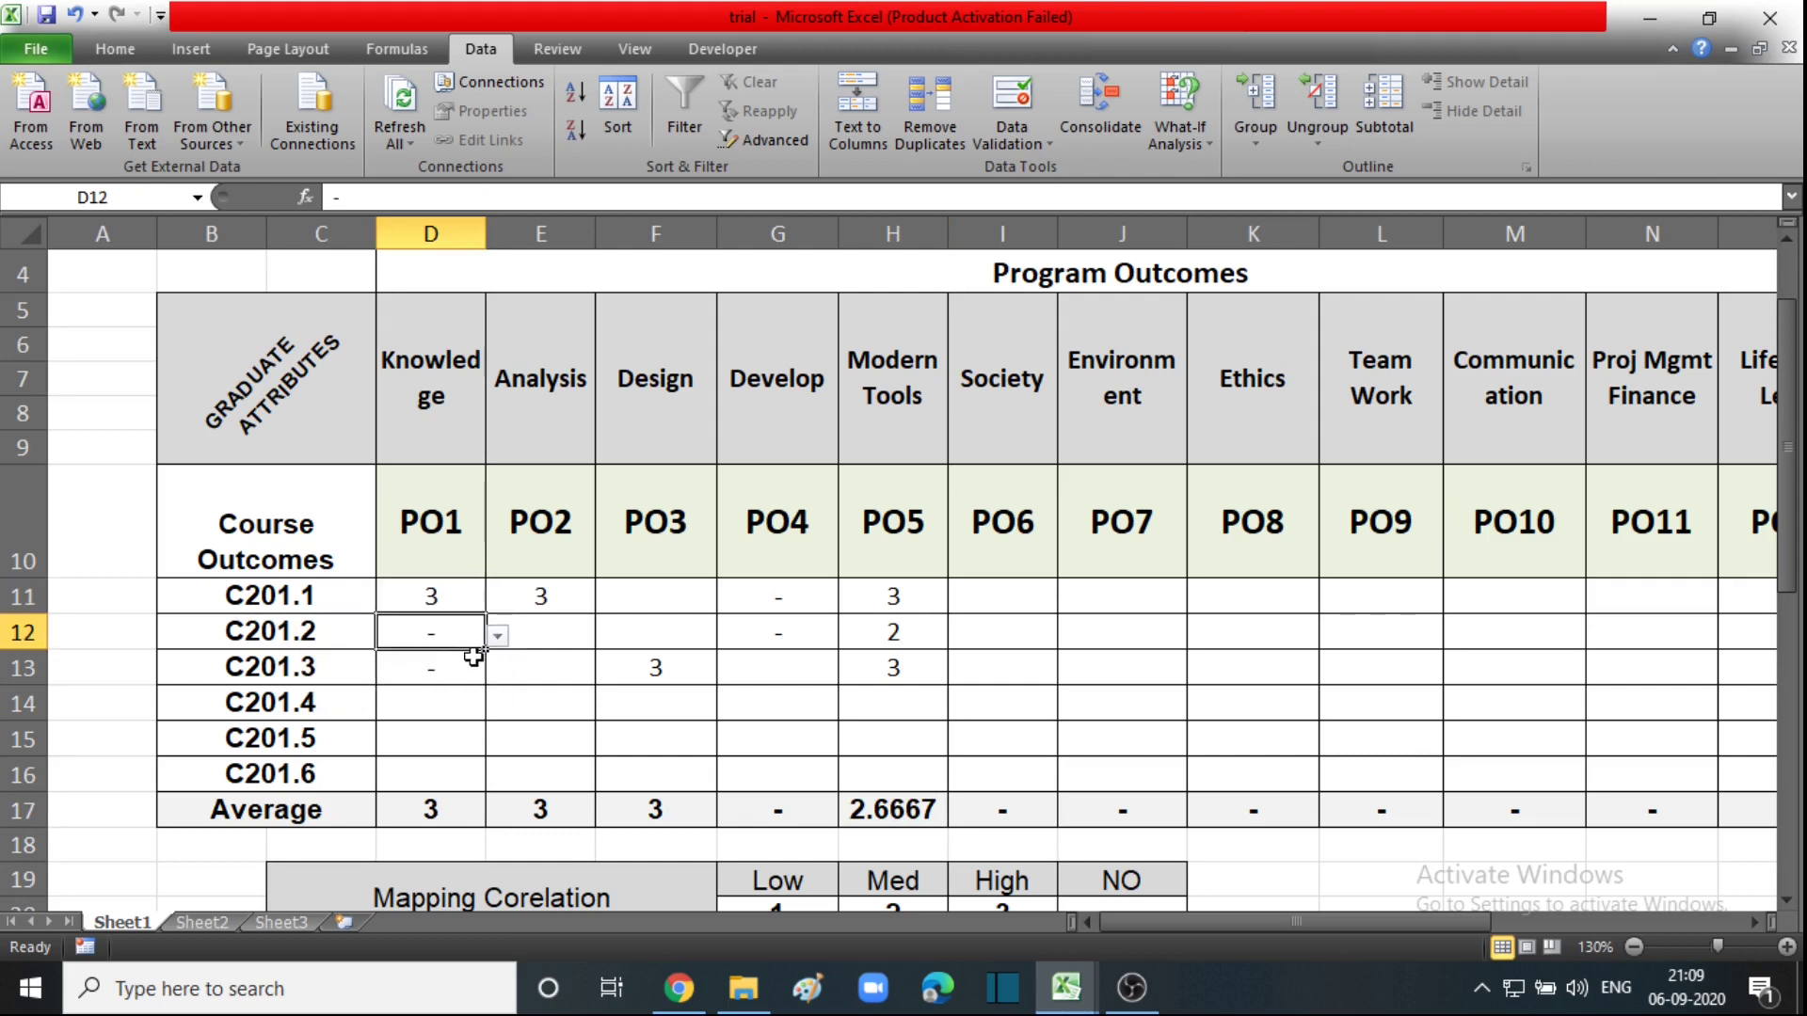
{"action": "left_click", "coordinate": [498, 637]}
{"action": "left_click", "coordinate": [399, 690]}
{"action": "left_click", "coordinate": [435, 676]}
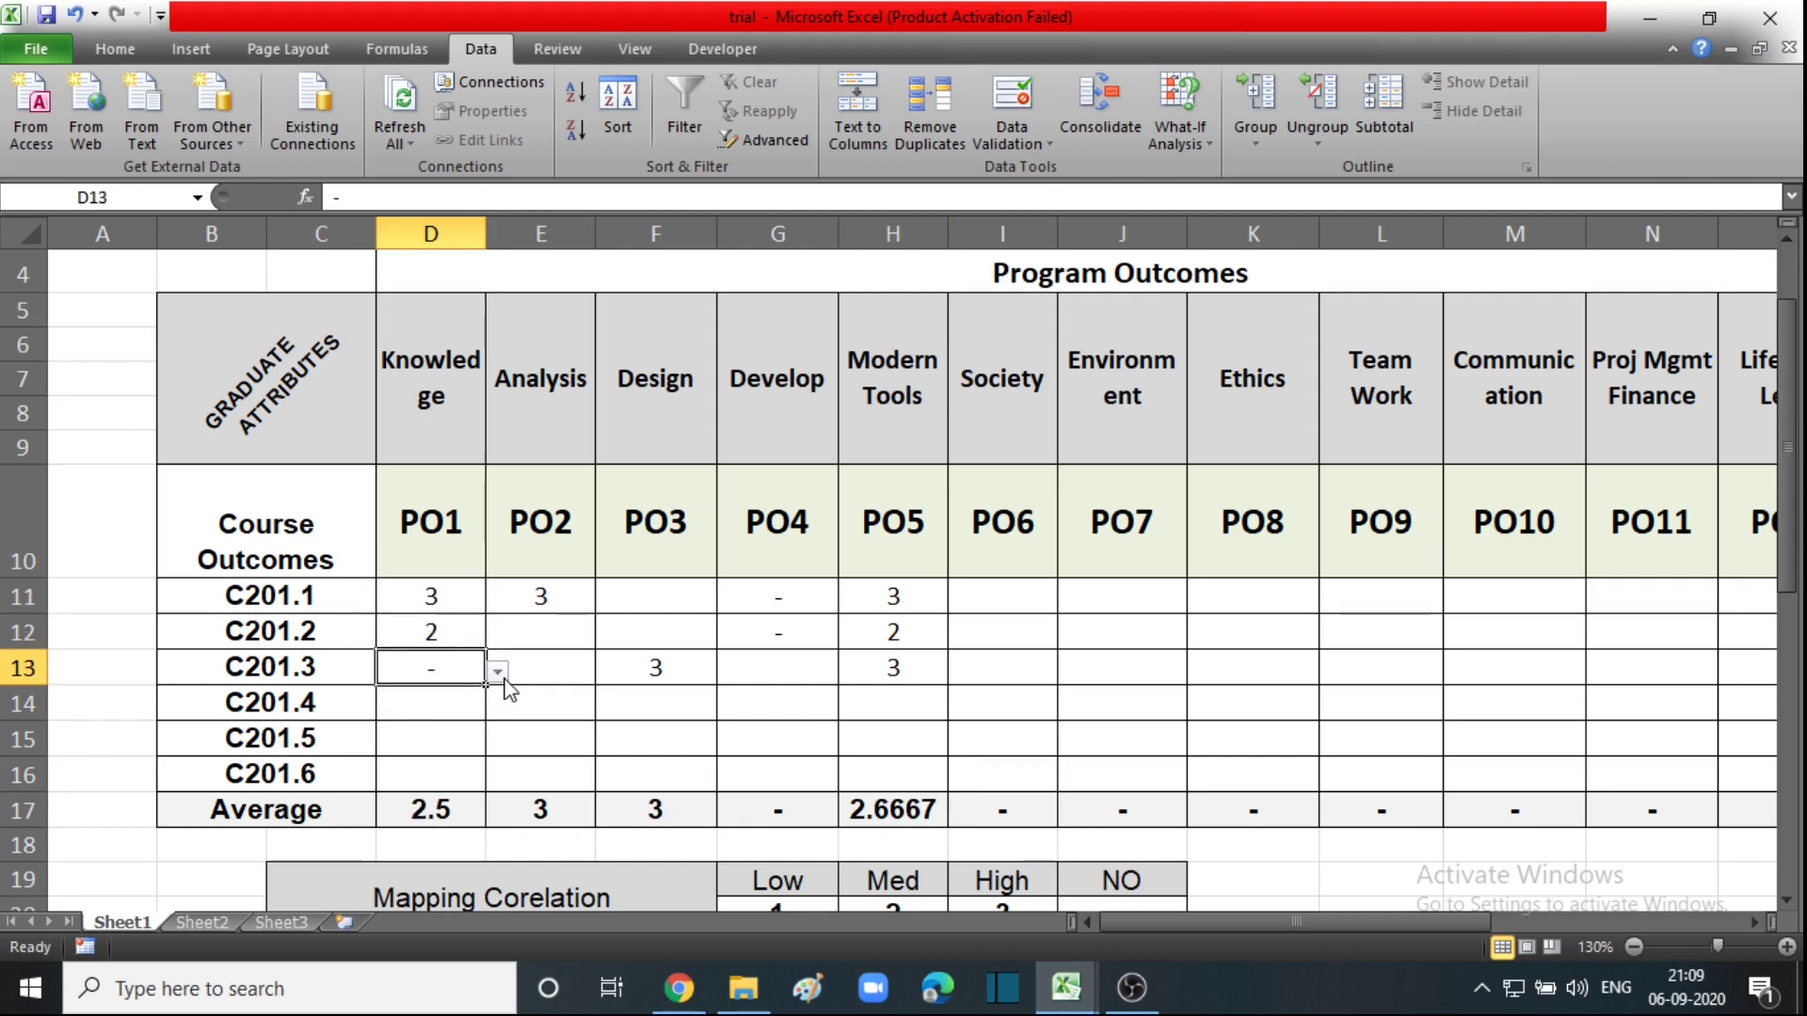
{"action": "left_click", "coordinate": [497, 672]}
{"action": "left_click", "coordinate": [396, 744]}
Format the PO1 average in D17 to show two decimal places.
{"action": "left_click", "coordinate": [442, 807]}
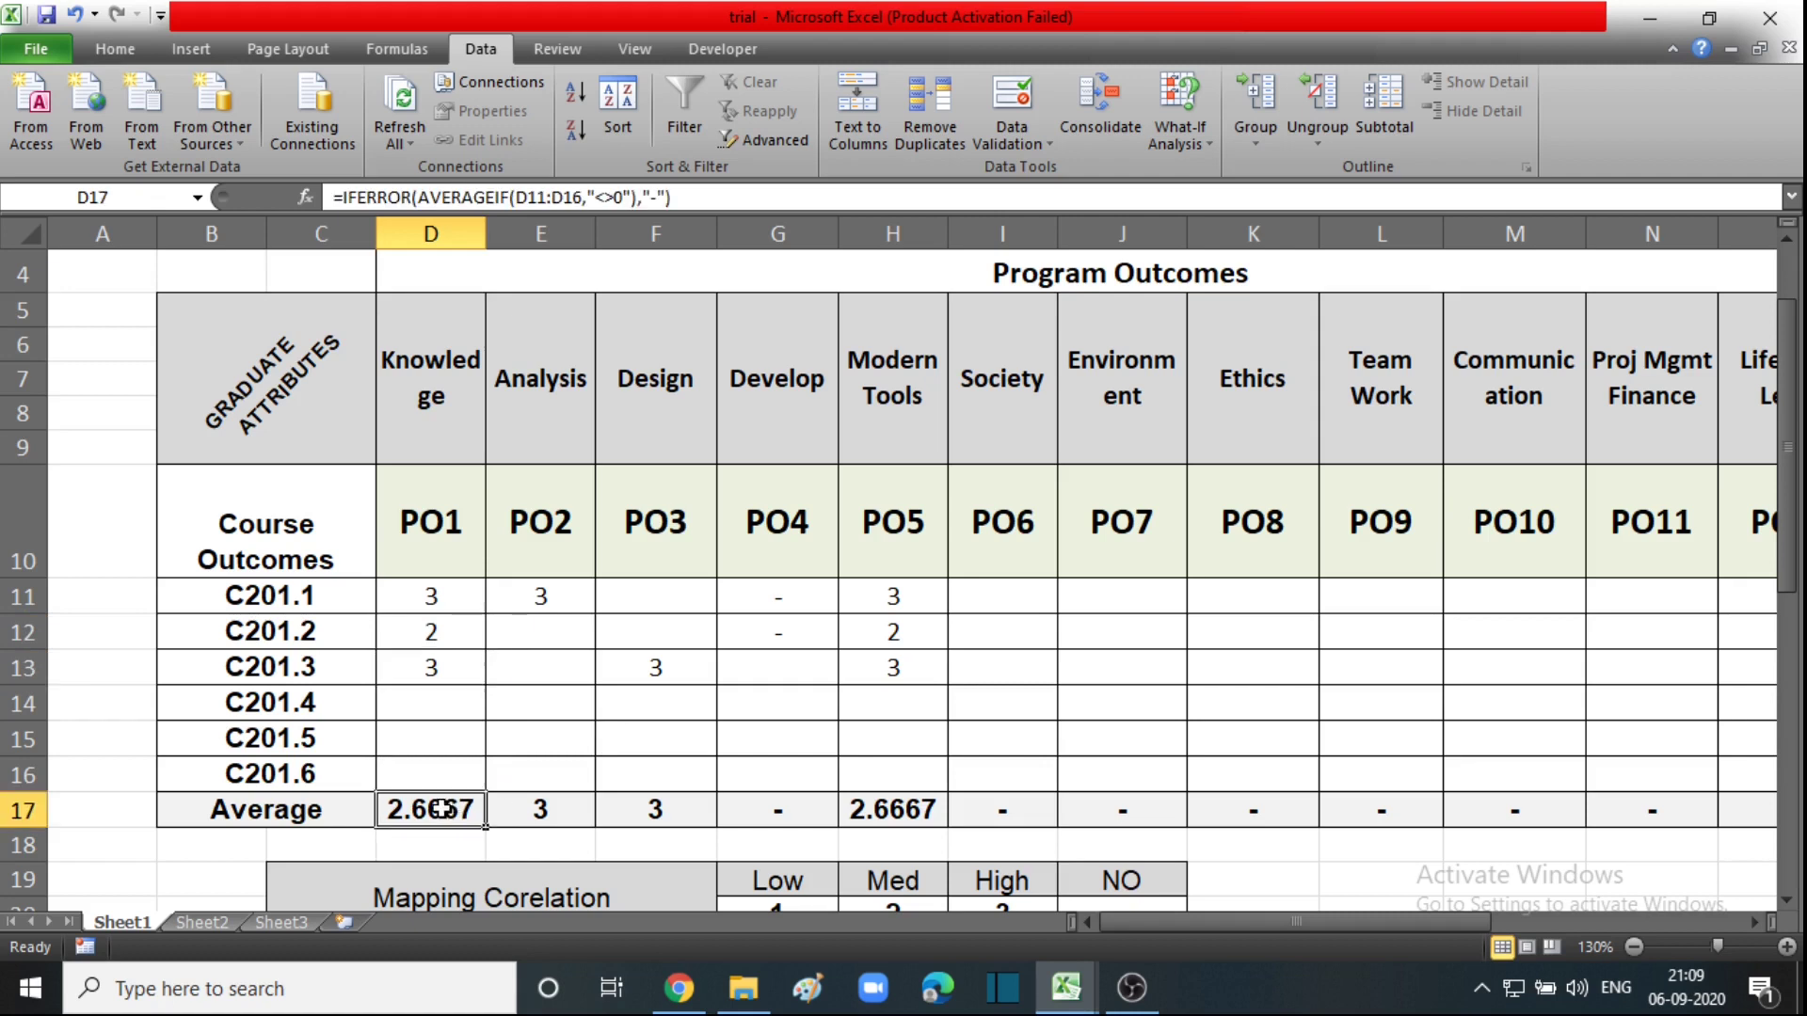
{"action": "left_click", "coordinate": [119, 48]}
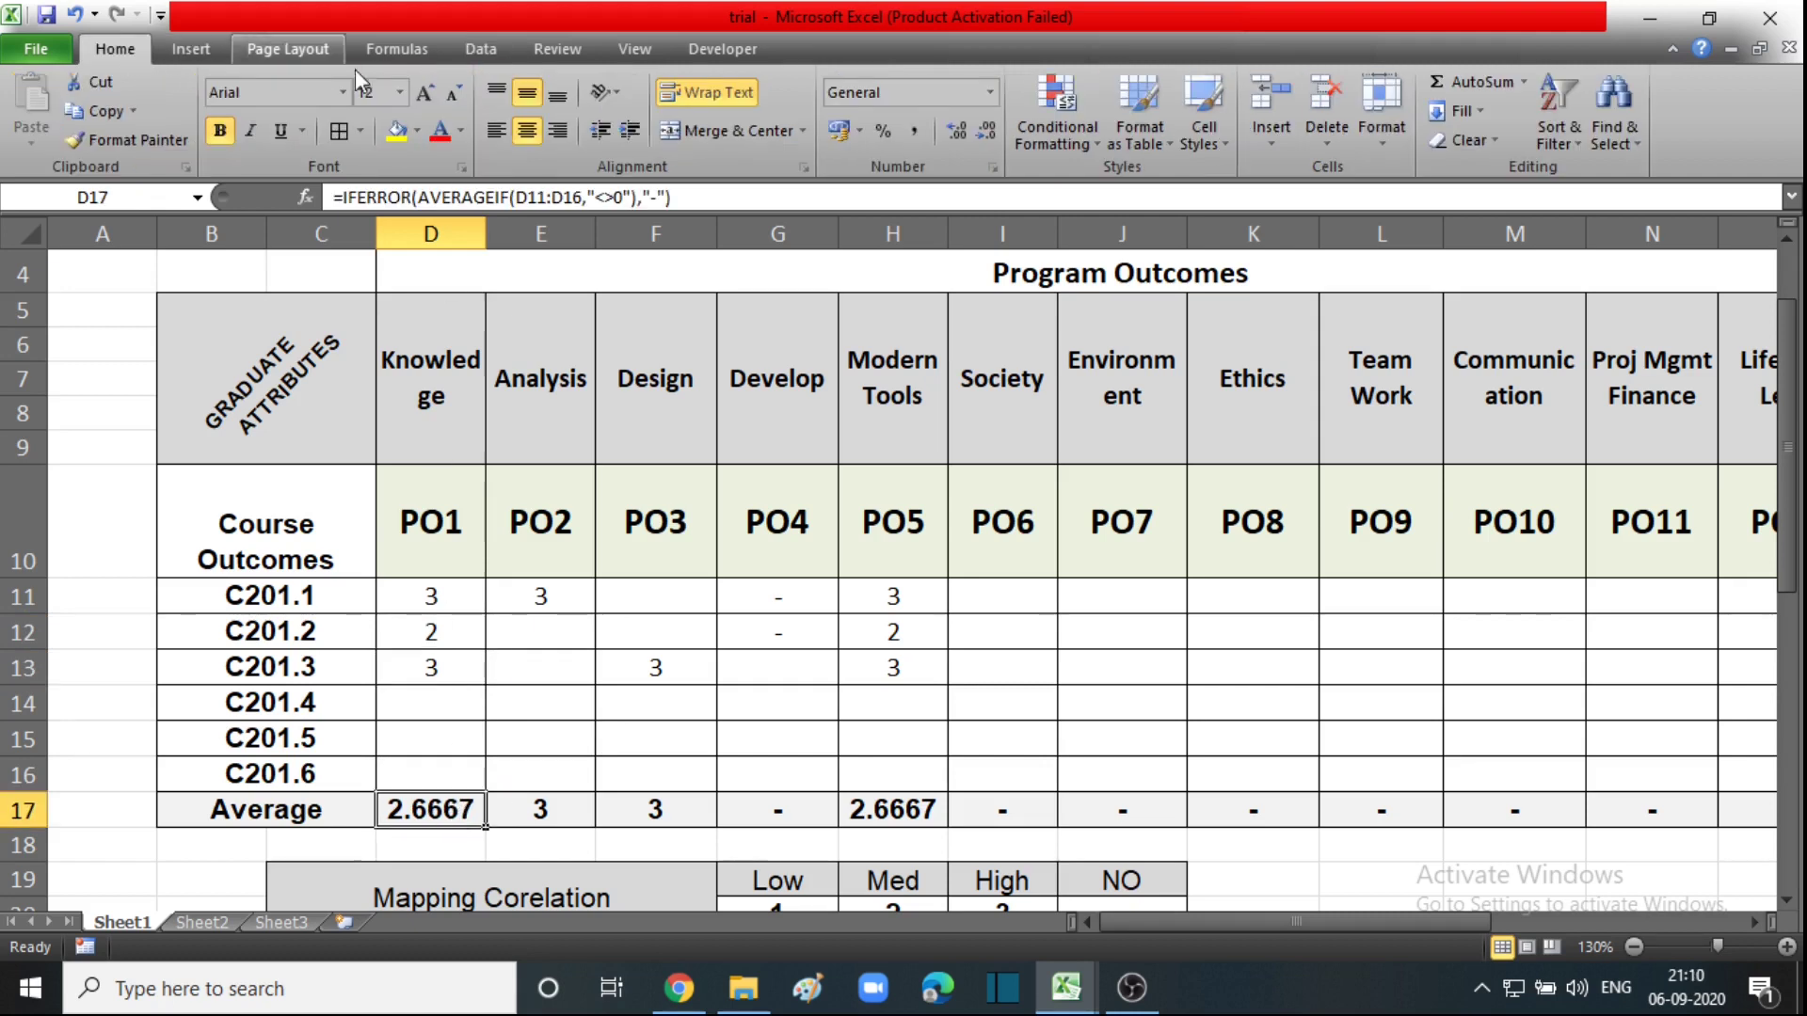
{"action": "left_click", "coordinate": [962, 129]}
{"action": "left_click", "coordinate": [984, 136]}
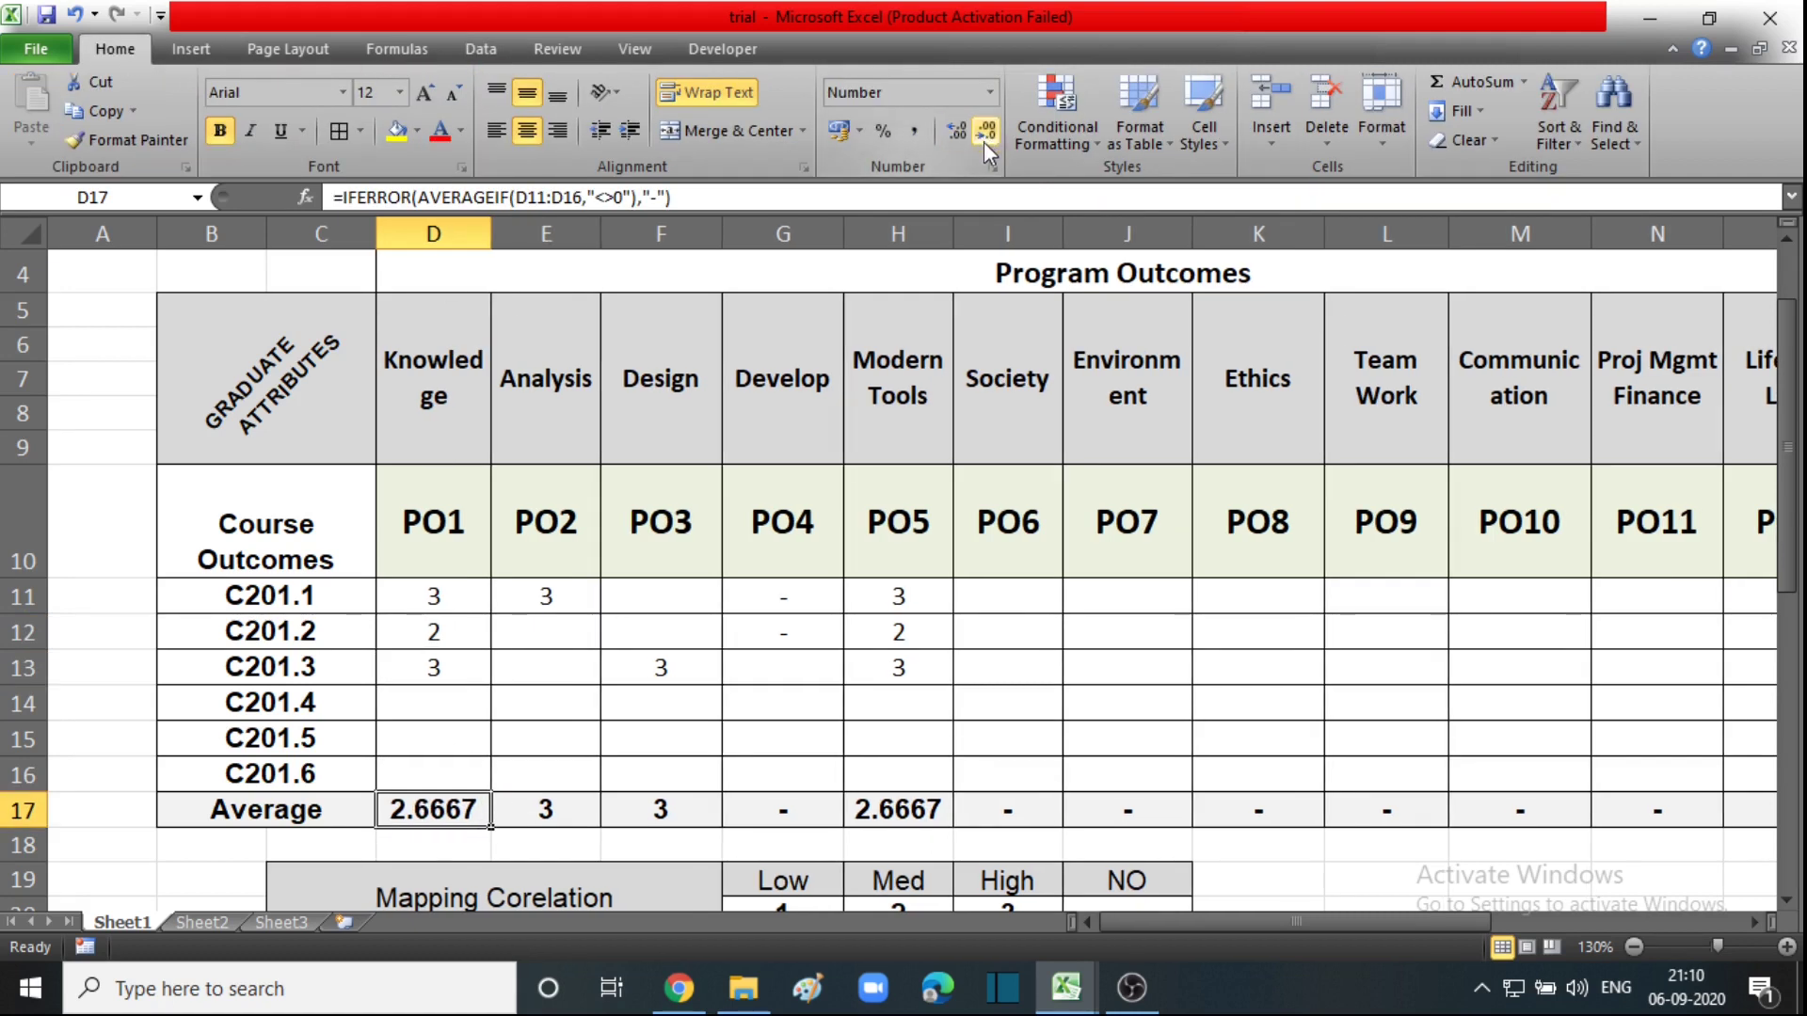
{"action": "left_click", "coordinate": [983, 137]}
{"action": "left_click", "coordinate": [987, 133]}
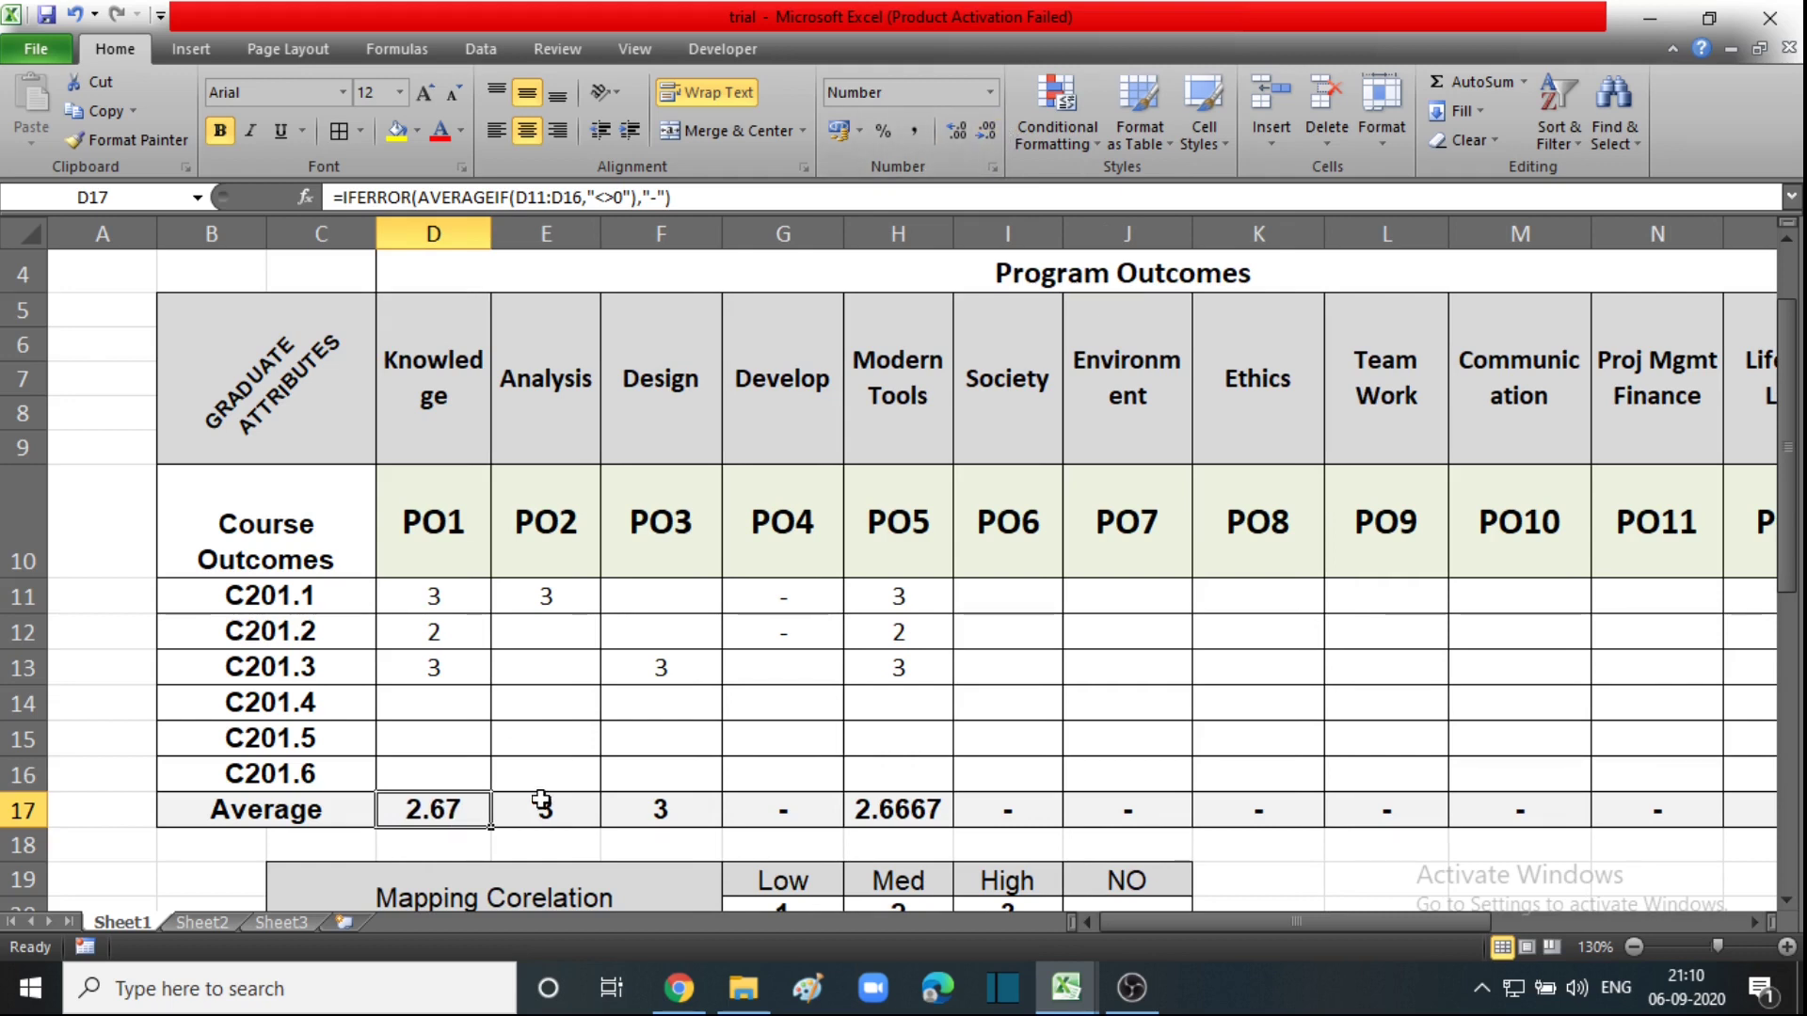
Fill the formatted PO1 average from D17 across the Average row through PO12 (O17).
{"action": "left_click_drag", "start_coordinate": [491, 827], "coordinate": [1604, 811]}
{"action": "left_click", "coordinate": [493, 746]}
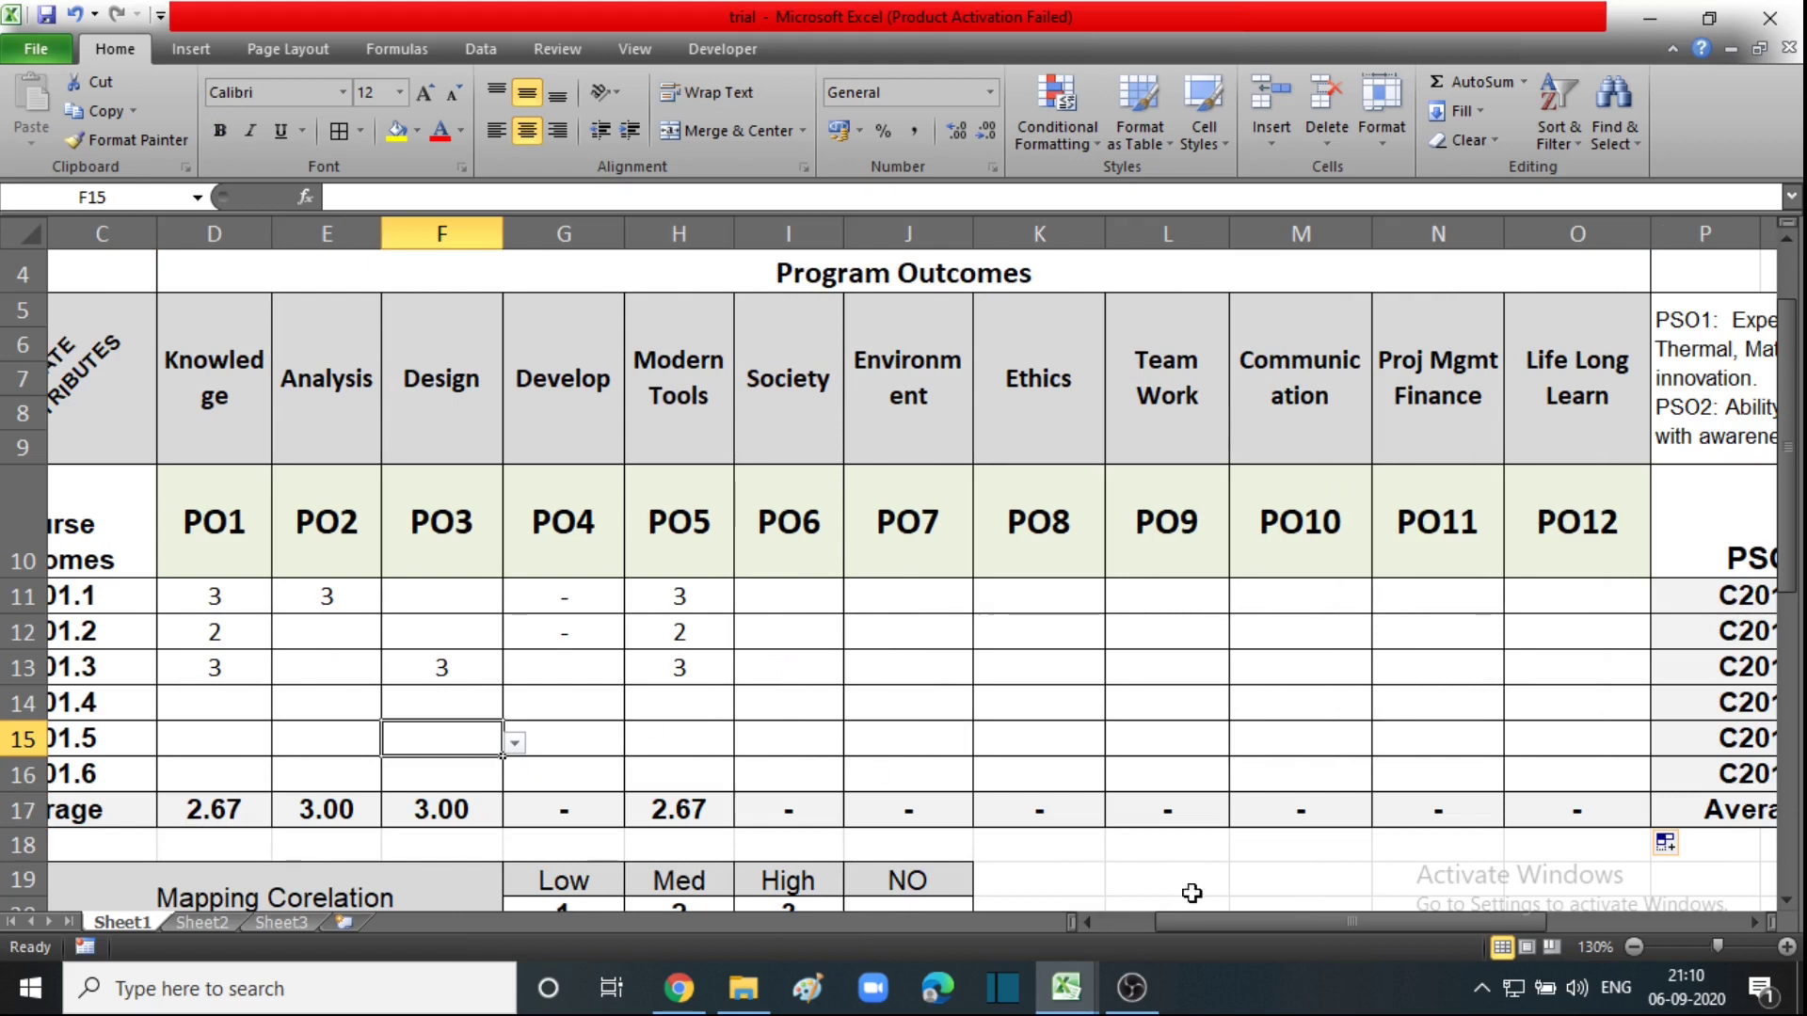
{"action": "left_click_drag", "start_coordinate": [1200, 930], "coordinate": [1184, 930]}
{"action": "left_click", "coordinate": [296, 810]}
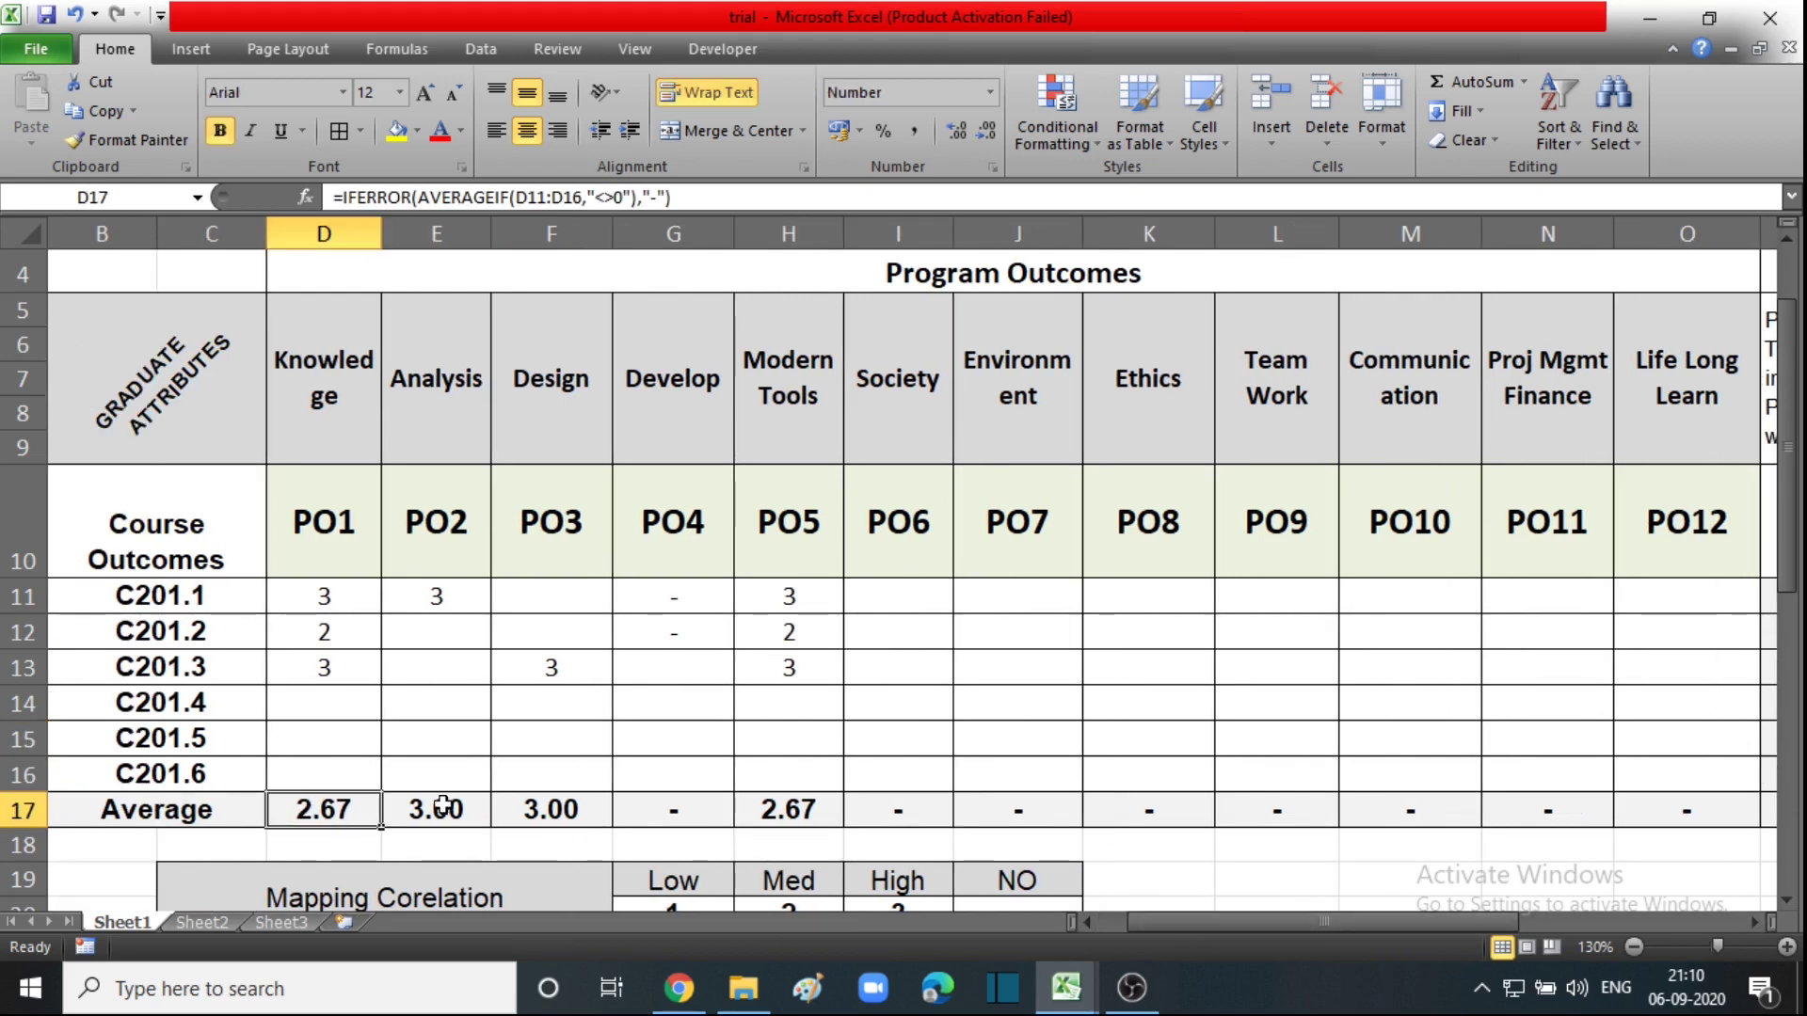
Choose "-" from the dropdown lists for C201.4, C201.5 and C201.6 under PO1.
{"action": "left_click", "coordinate": [329, 699]}
{"action": "left_click", "coordinate": [394, 707]}
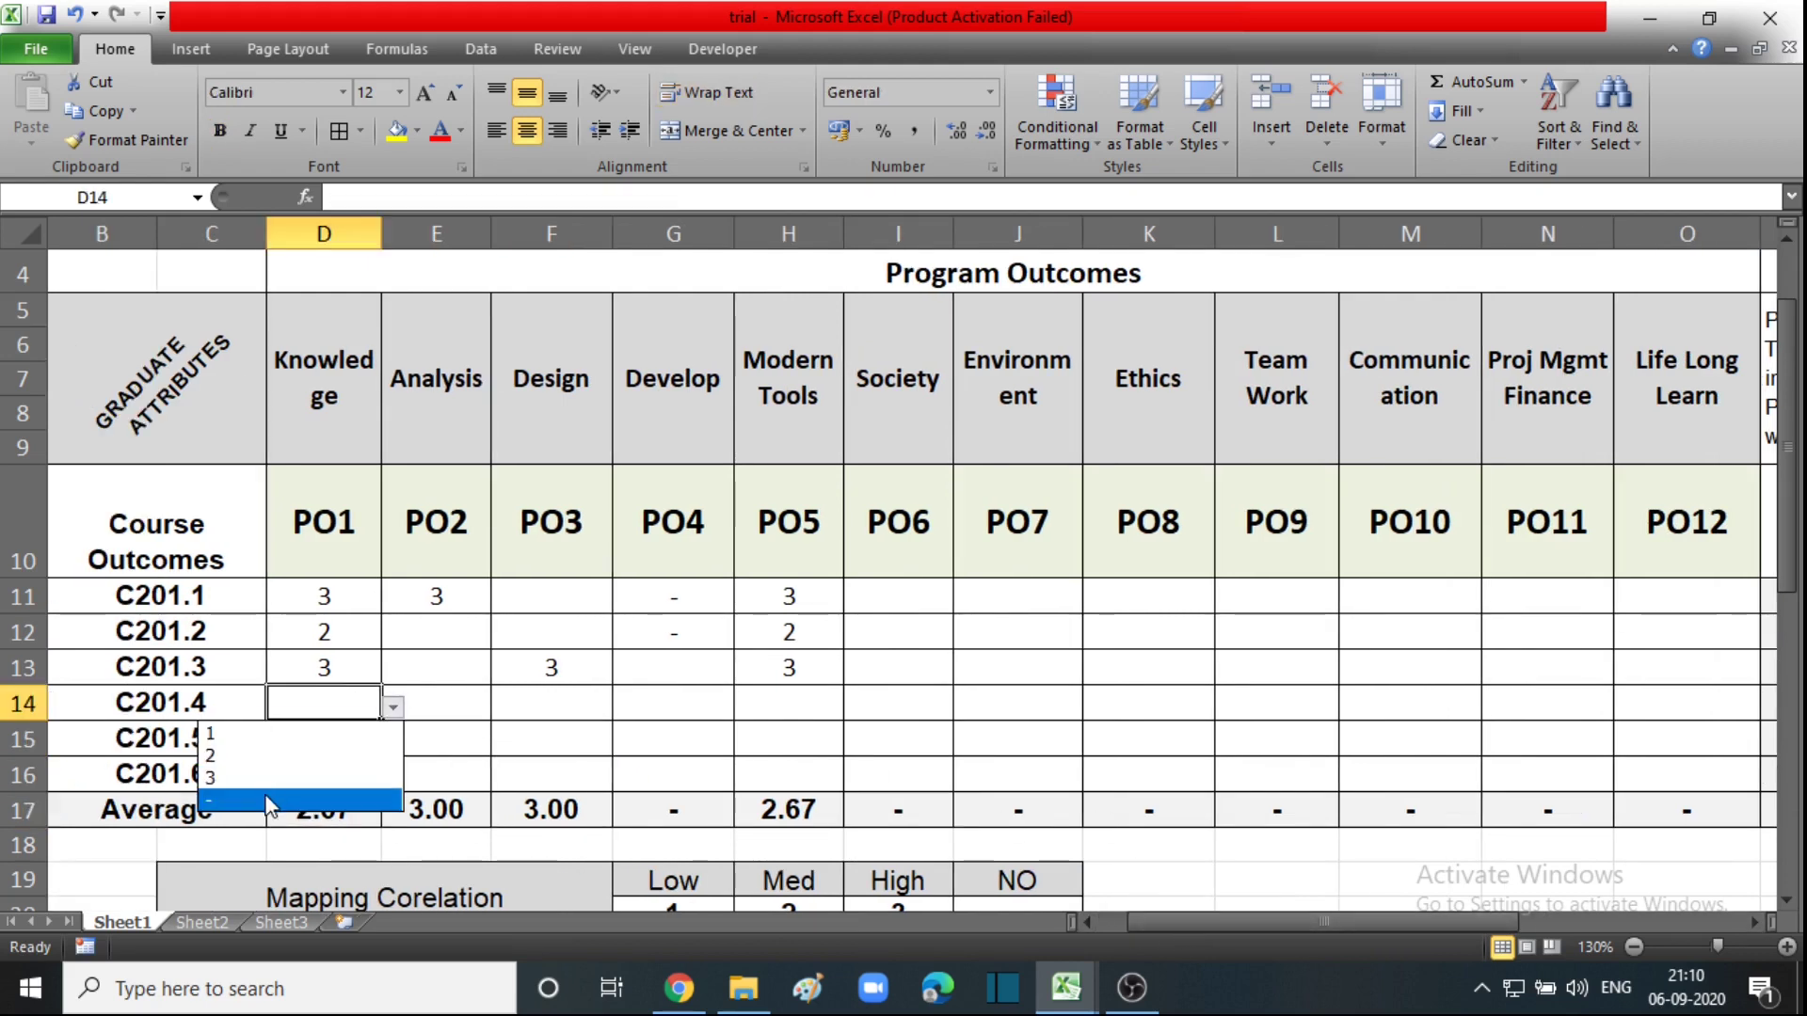
{"action": "left_click", "coordinate": [339, 786]}
{"action": "left_click", "coordinate": [326, 740]}
{"action": "left_click", "coordinate": [394, 743]}
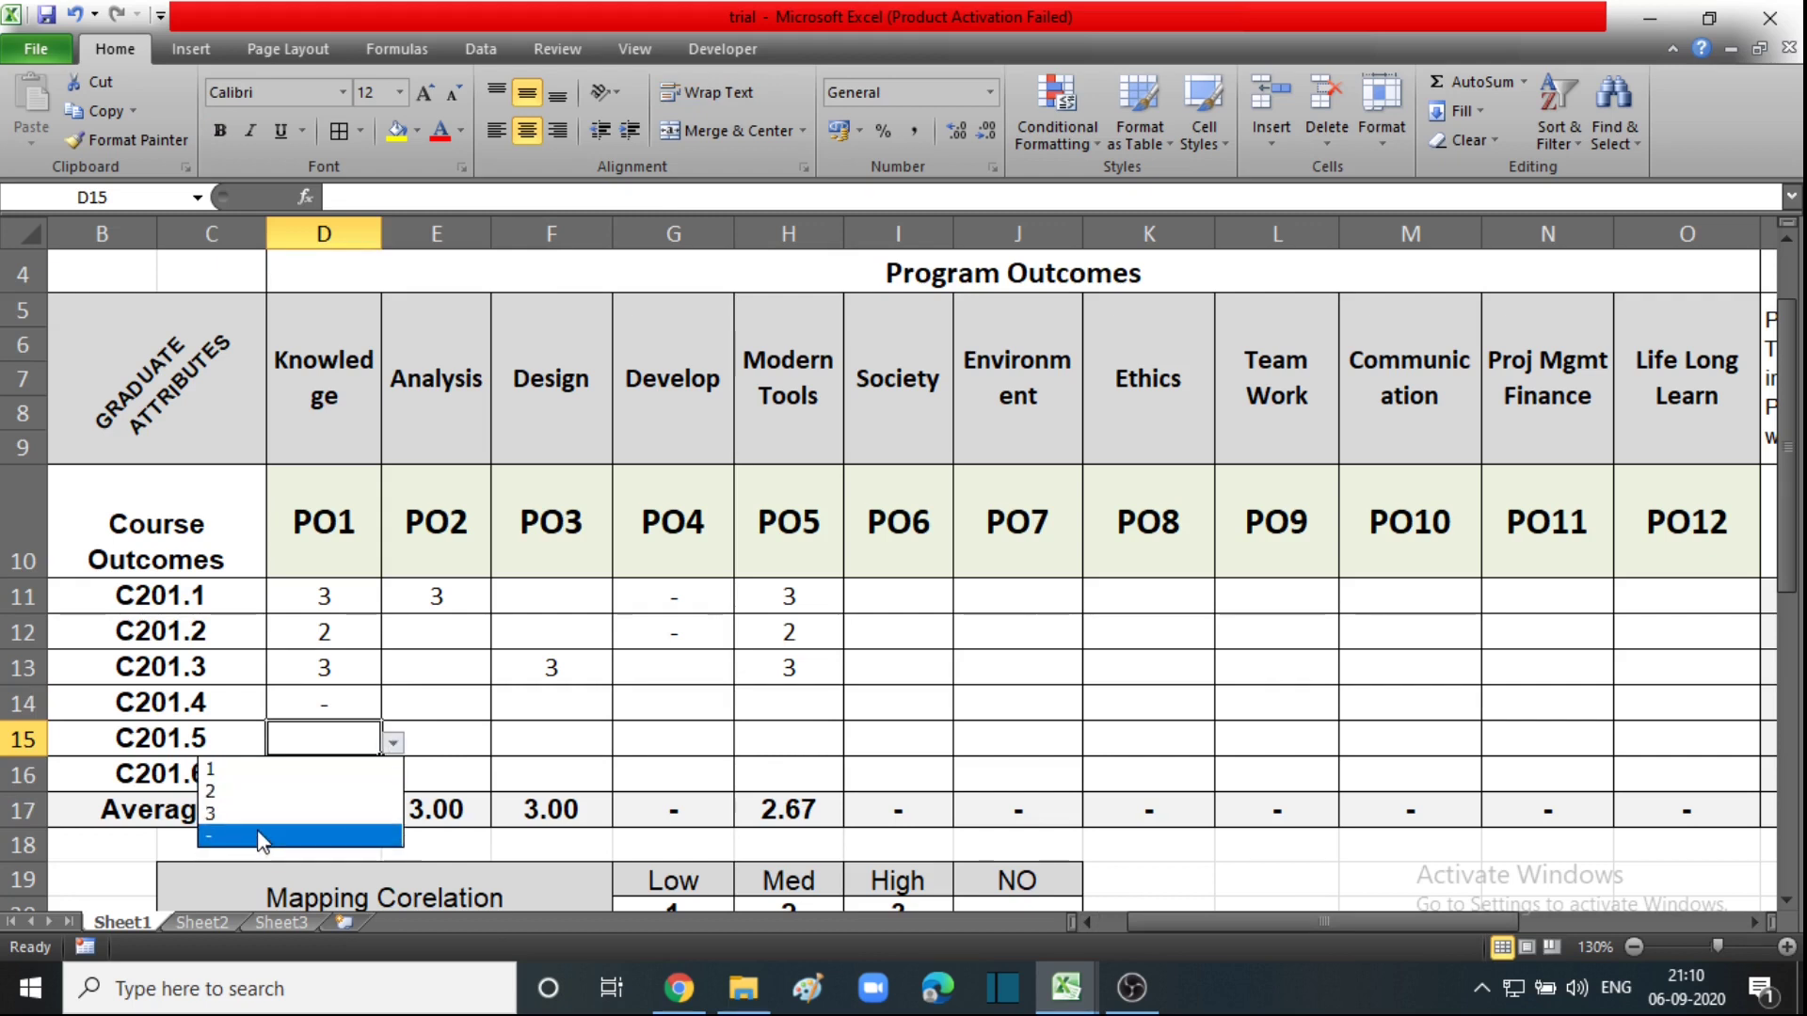
{"action": "left_click", "coordinate": [282, 823]}
{"action": "left_click", "coordinate": [343, 772]}
{"action": "left_click", "coordinate": [393, 779]}
{"action": "left_click", "coordinate": [247, 859]}
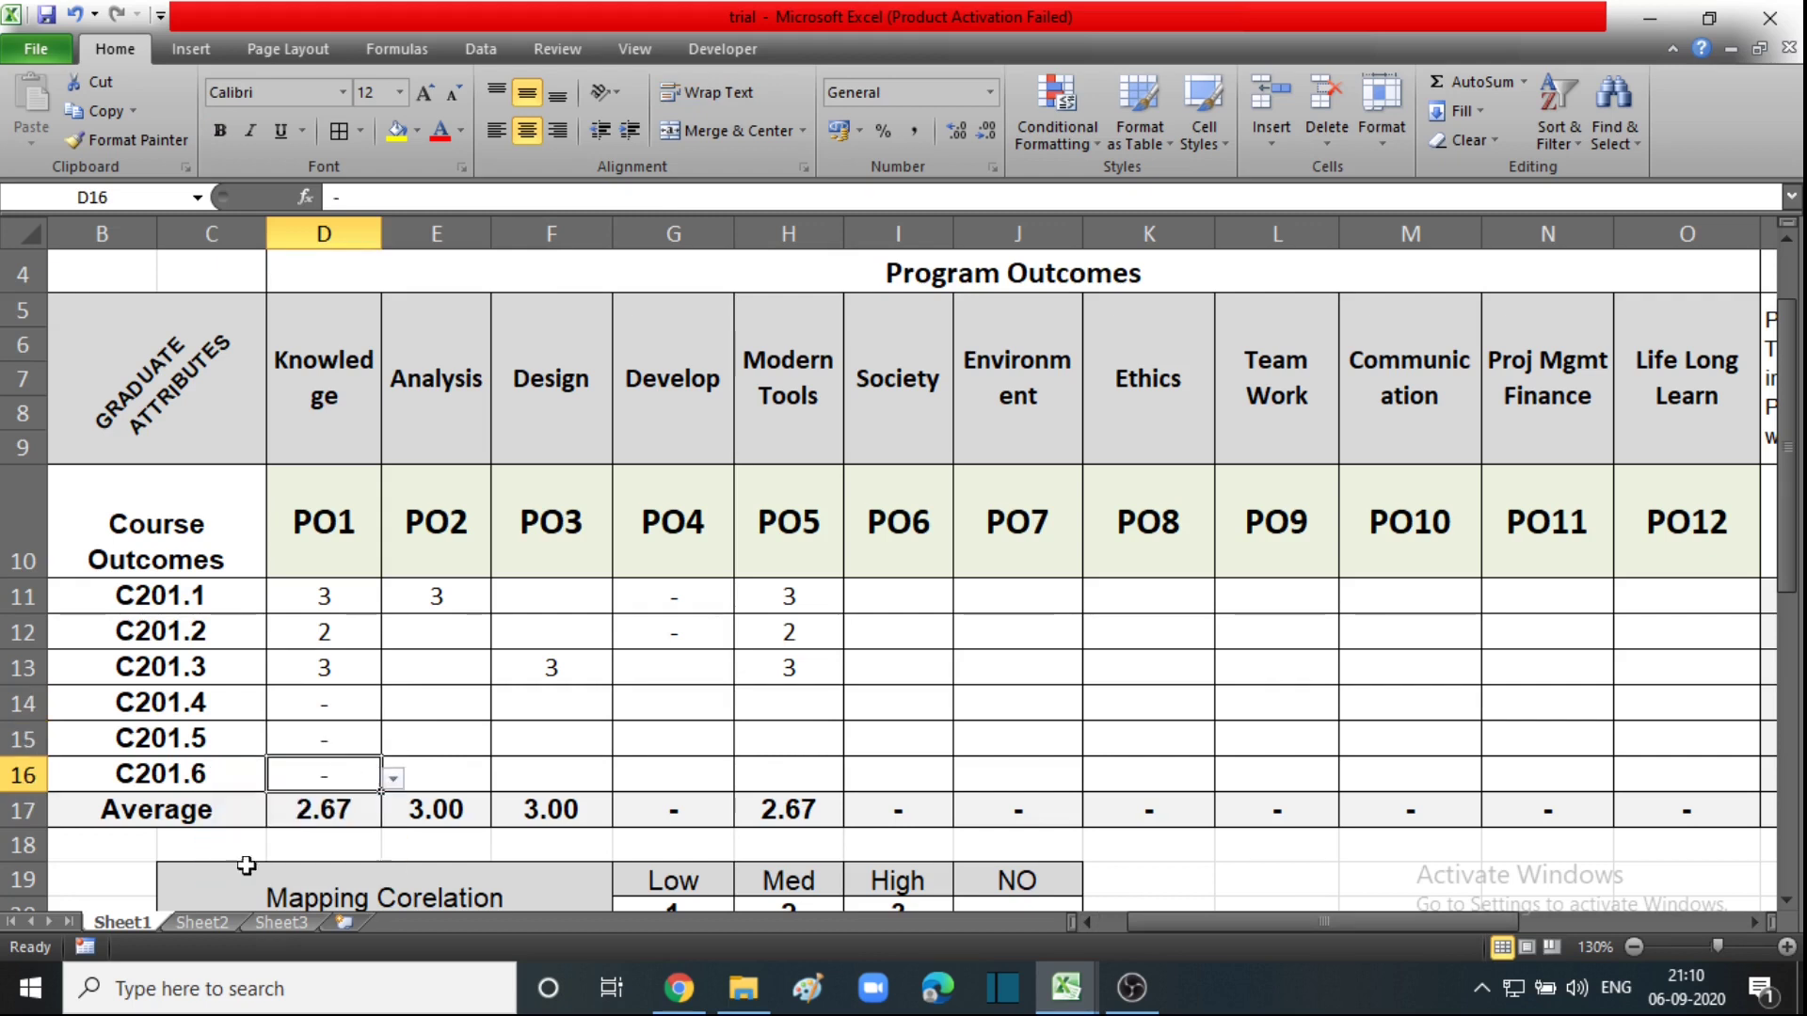
{"action": "left_click", "coordinate": [467, 781]}
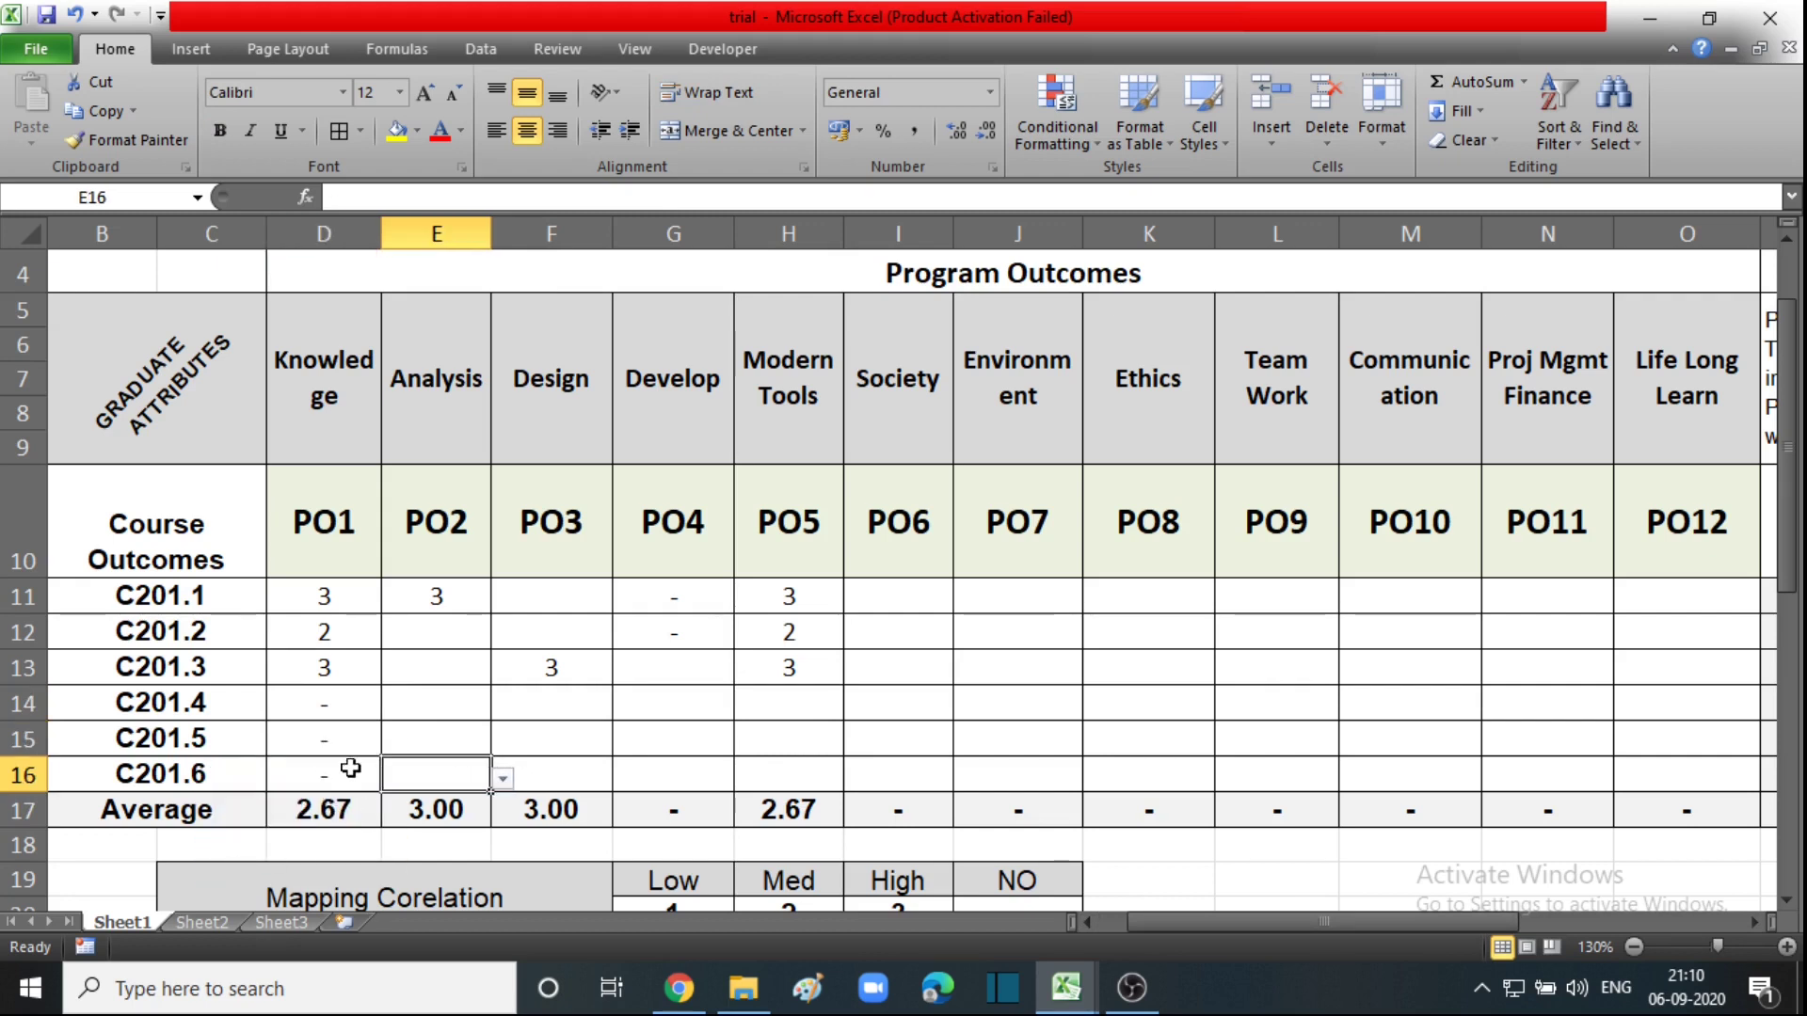
{"action": "left_click", "coordinate": [453, 743]}
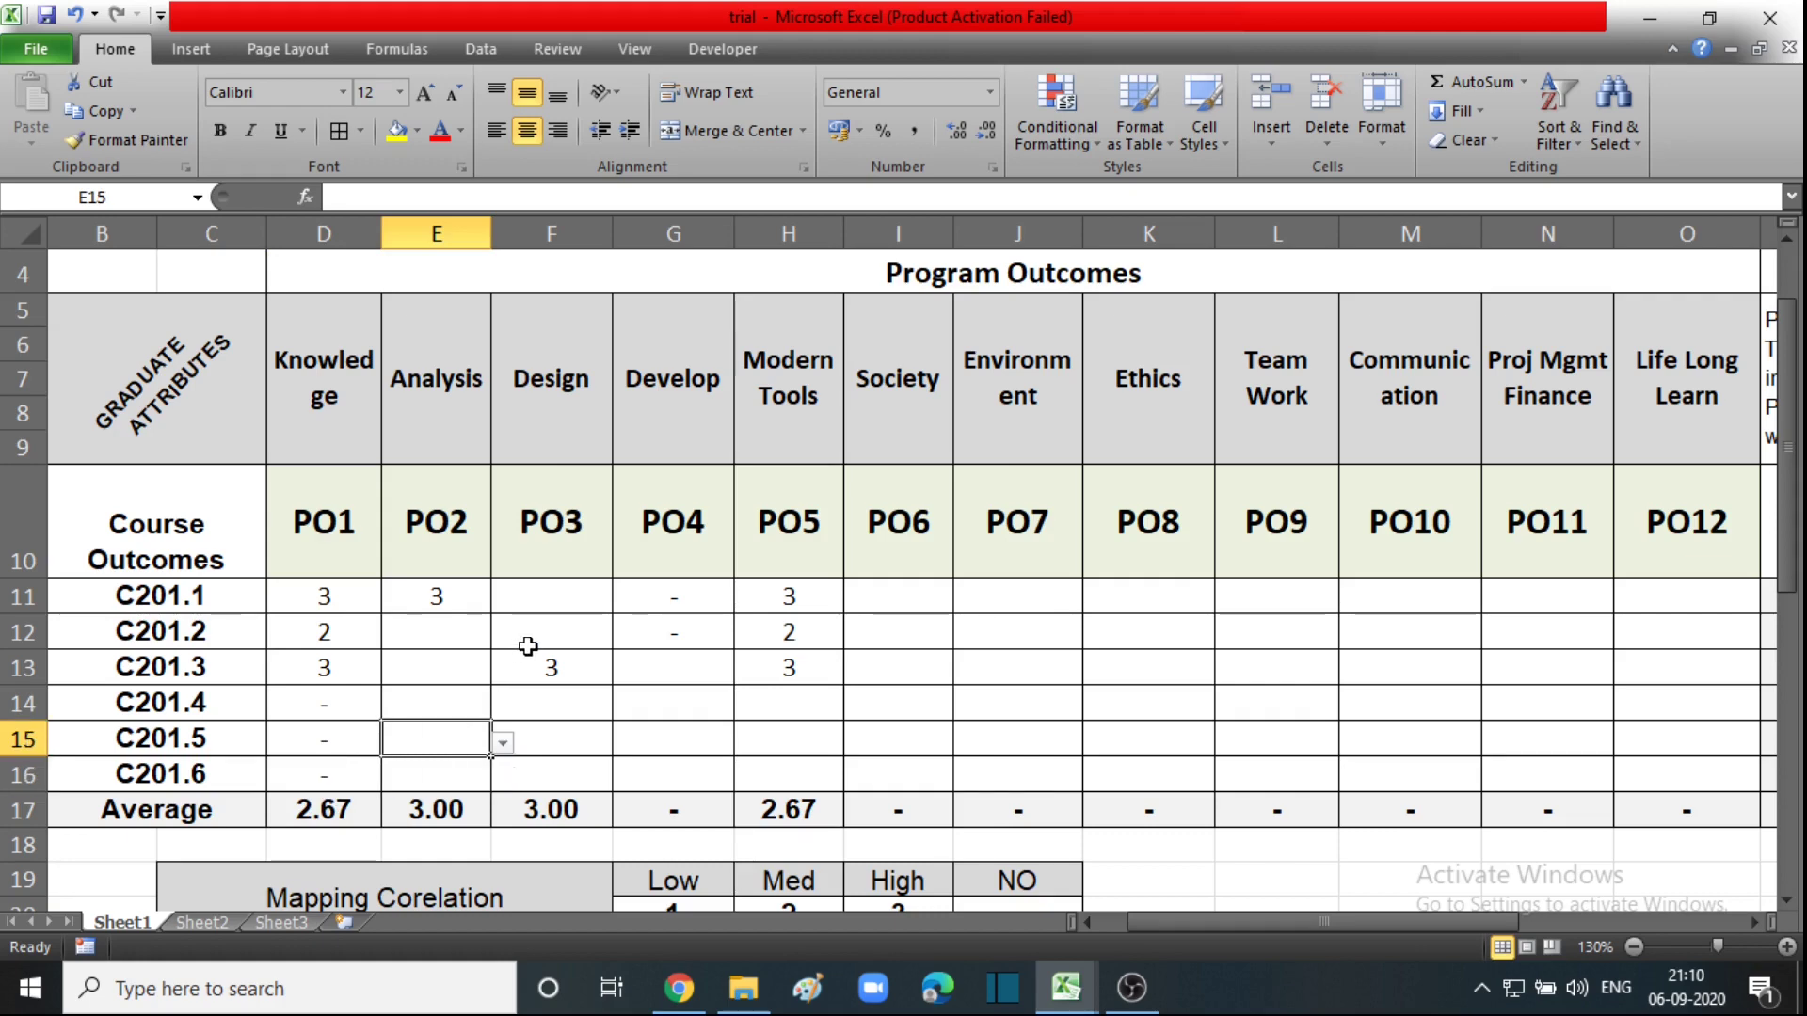